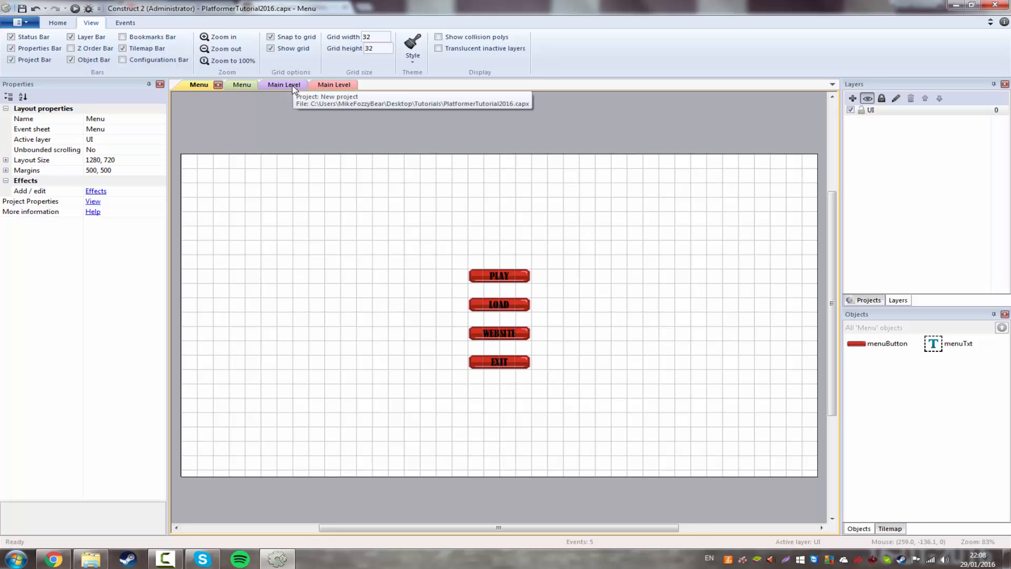
Open the Main Level layout and turn on its visible grid with snapping.
left_click(293, 86)
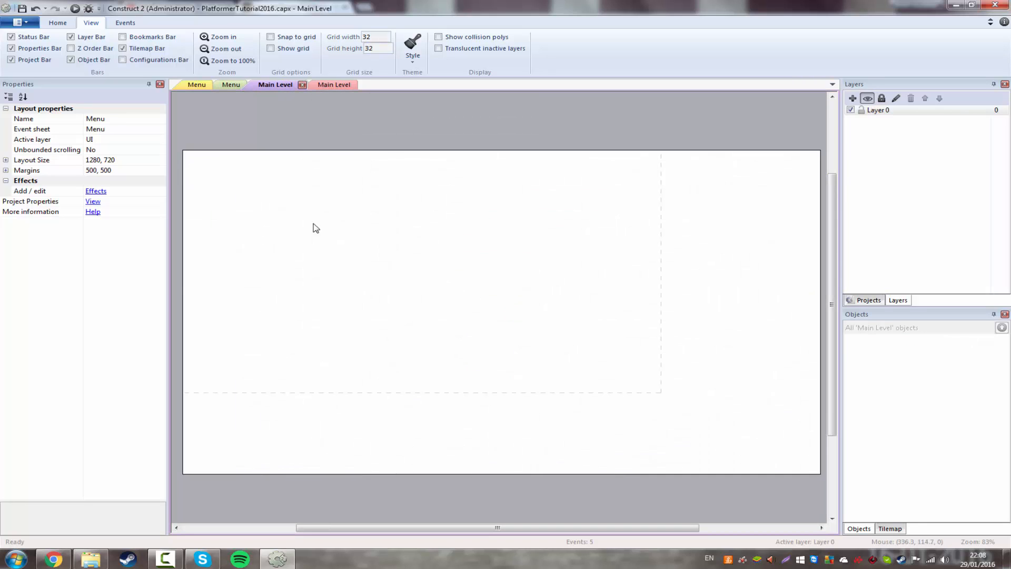
left_click(294, 49)
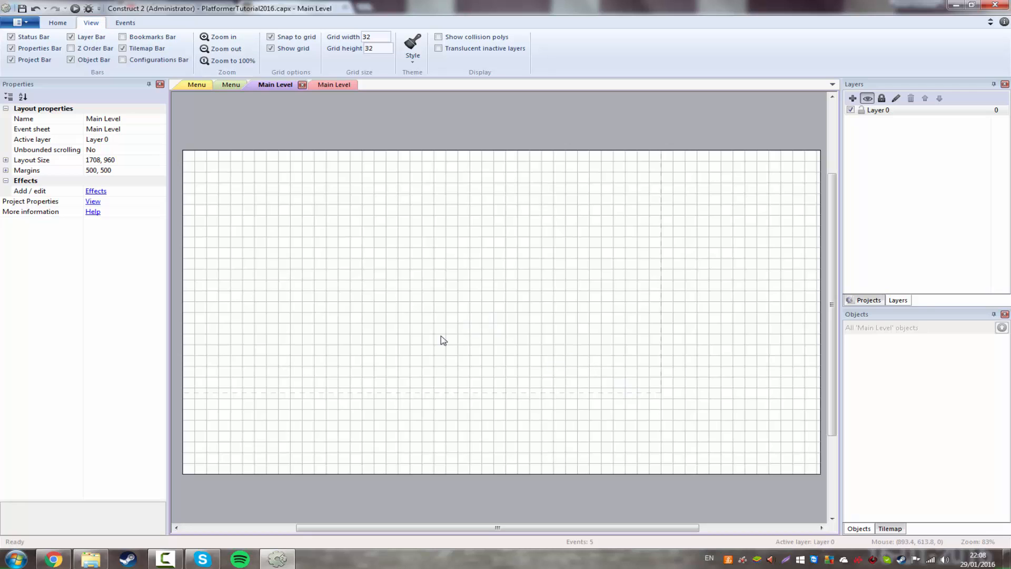
Look over the optional Configurations, Bookmarks, Z Order and Tilemap bars, finishing back on the object list.
left_click(132, 50)
left_click(145, 62)
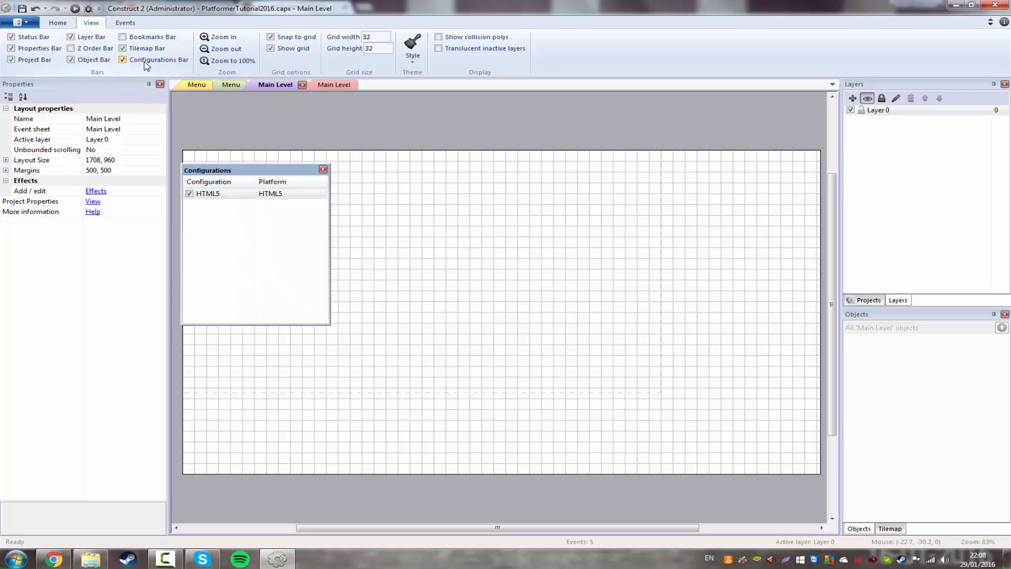
left_click(146, 63)
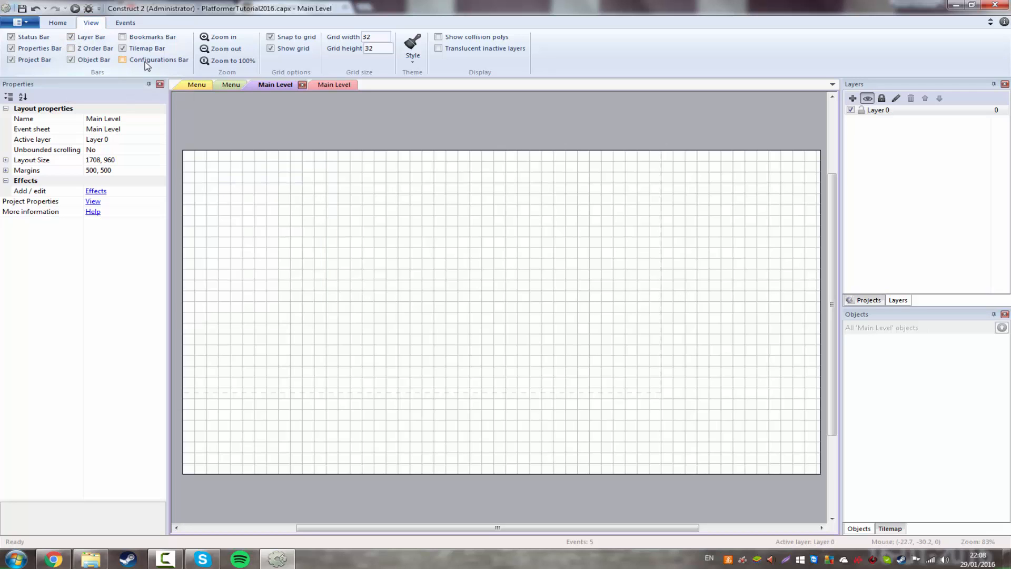
left_click(160, 39)
left_click(161, 40)
left_click(102, 50)
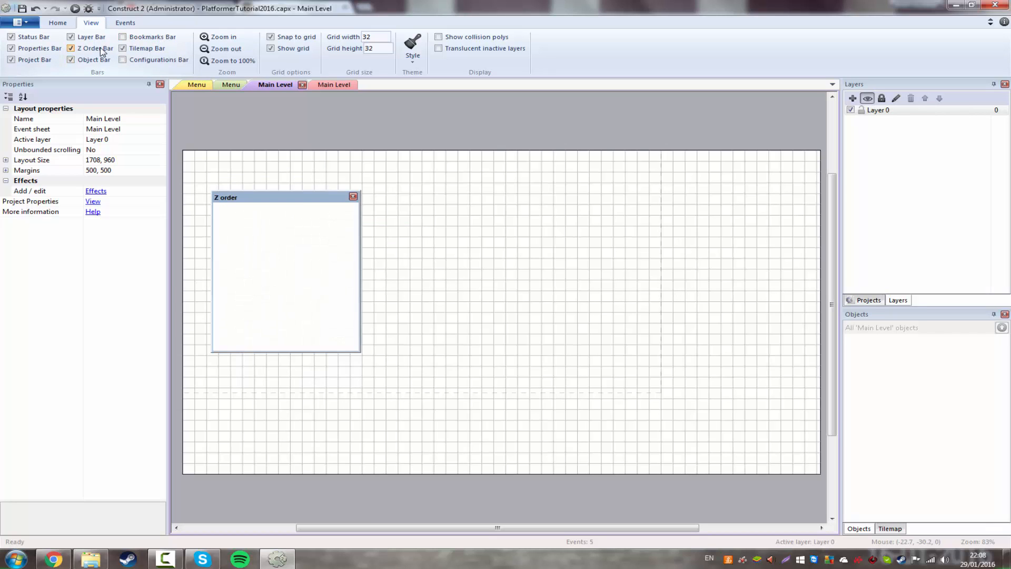
left_click(103, 50)
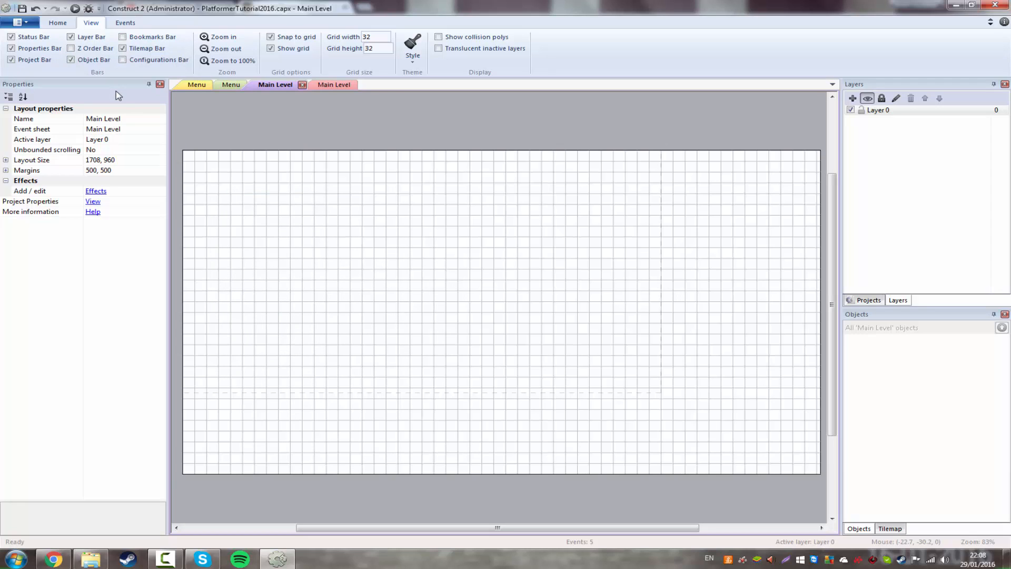
left_click(890, 528)
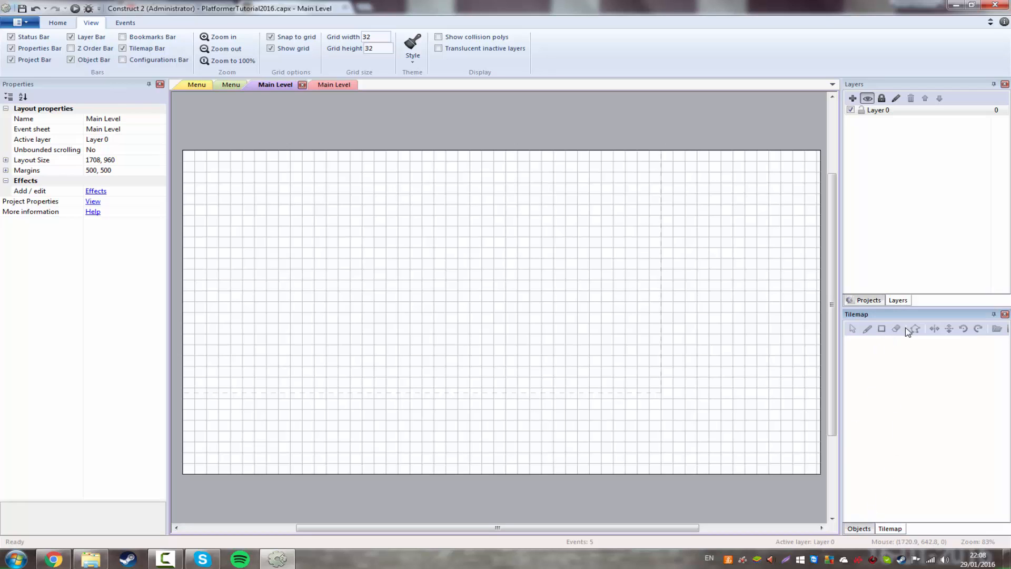
left_click(864, 531)
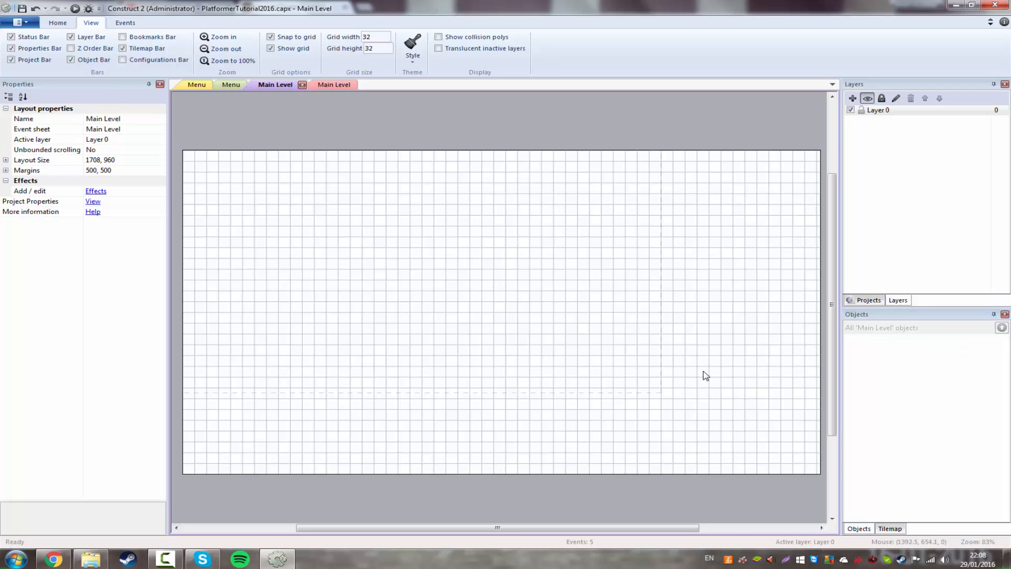
Set the Main Level layout size to 1280, 720.
left_click(111, 161)
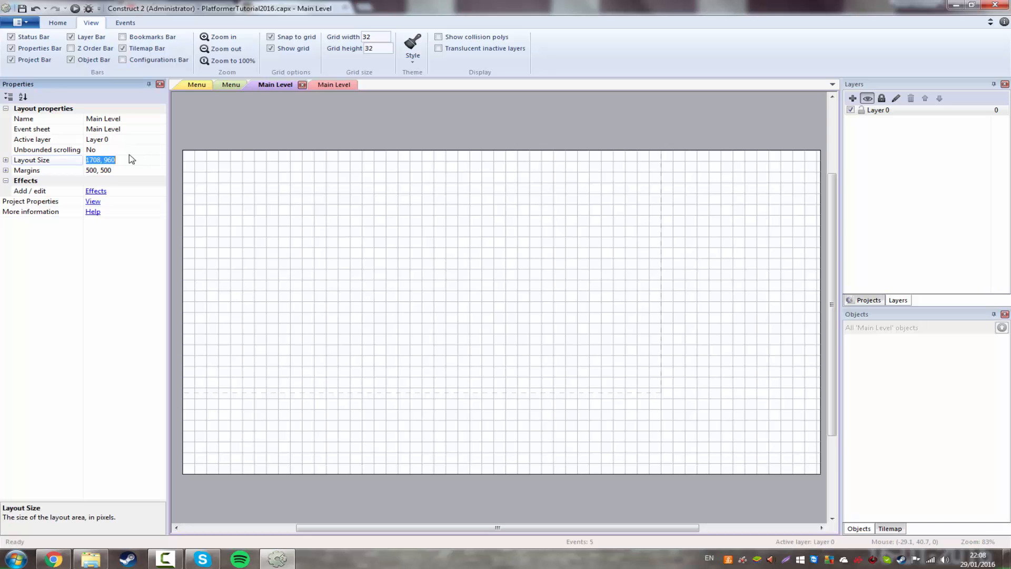
type("1280,720")
key("Return")
middle_click_drag(397, 293, 455, 314)
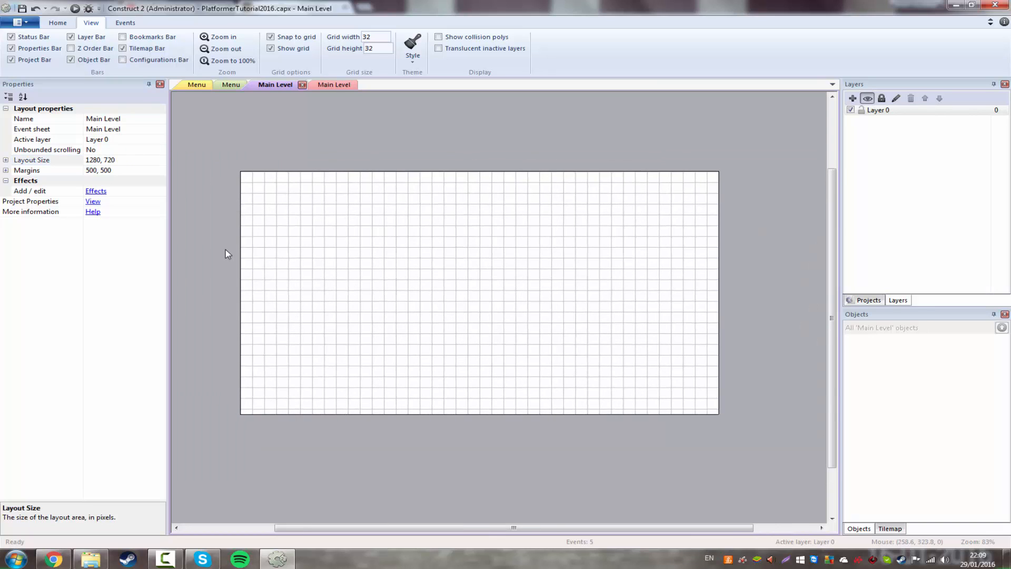
Check the project properties and the Main Level event sheet, and return to the Main Level layout.
left_click(93, 201)
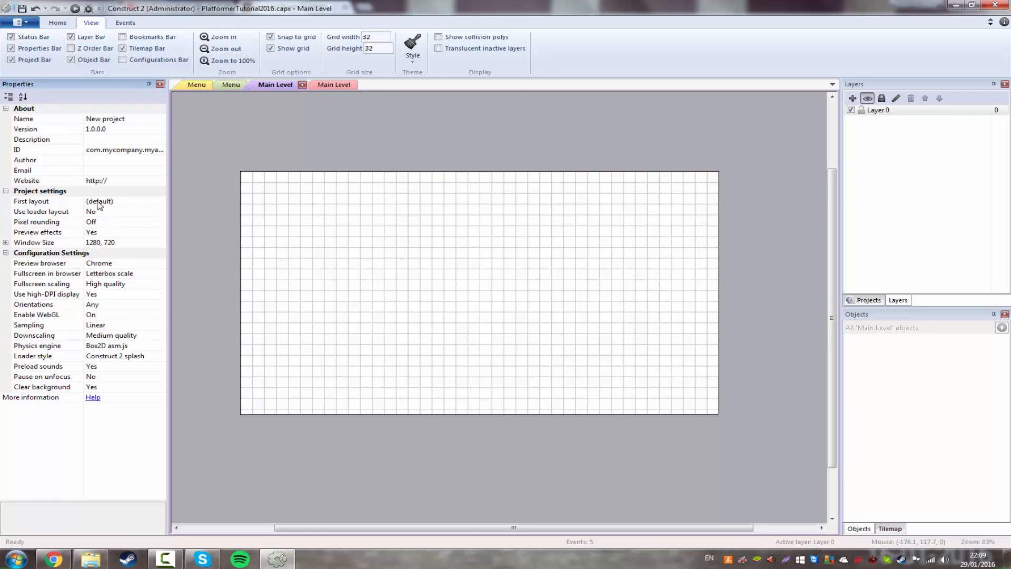
left_click(283, 259)
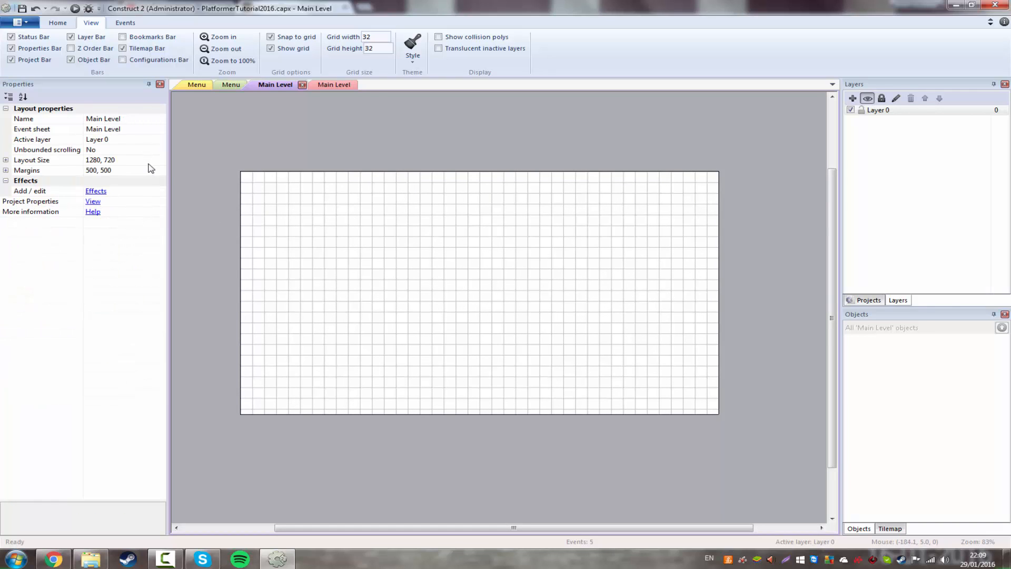
left_click(318, 86)
left_click(280, 85)
scroll(409, 323, "up", 3, "ctrl")
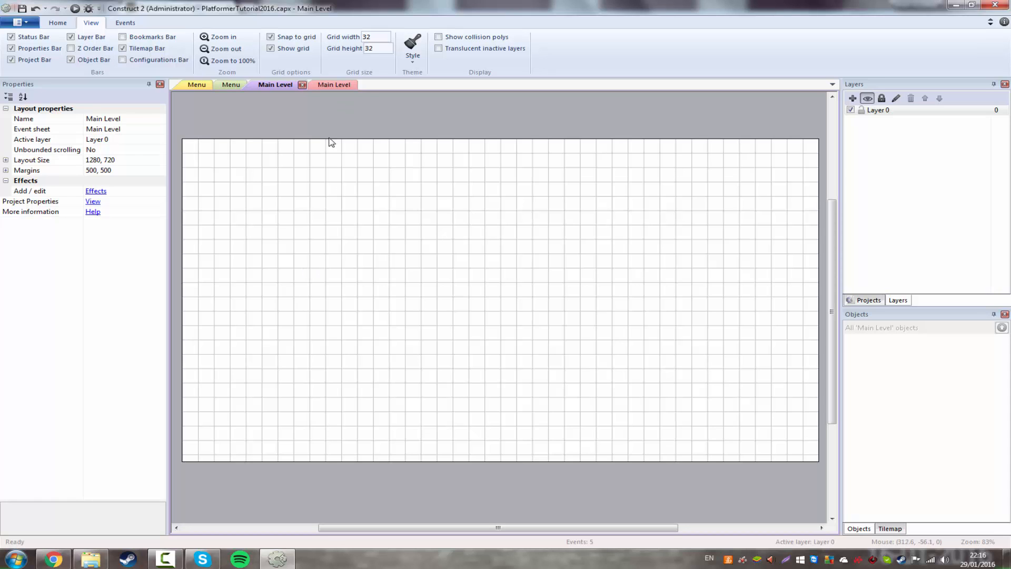
Switch to Windows Explorer and view the PNG folder inside the theme's 1. GUI folder.
left_click(91, 558)
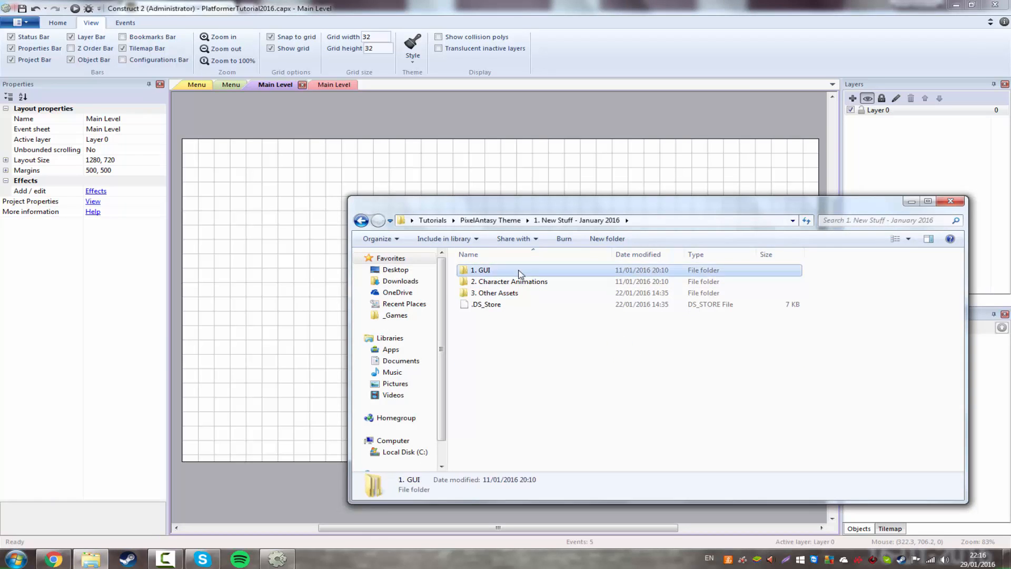
double_click(497, 270)
double_click(478, 270)
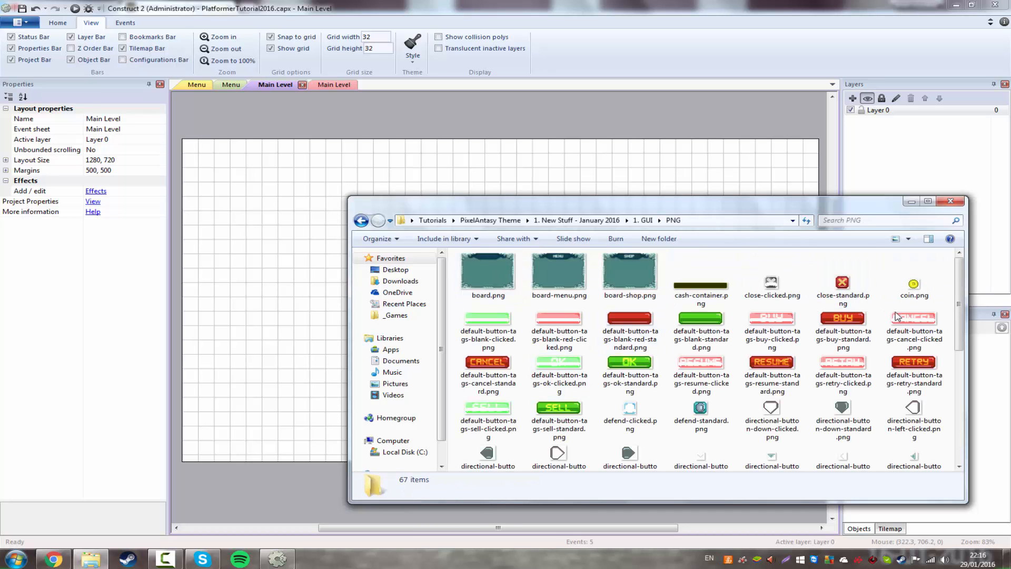
left_click_drag(605, 197, 649, 176)
left_click(971, 142)
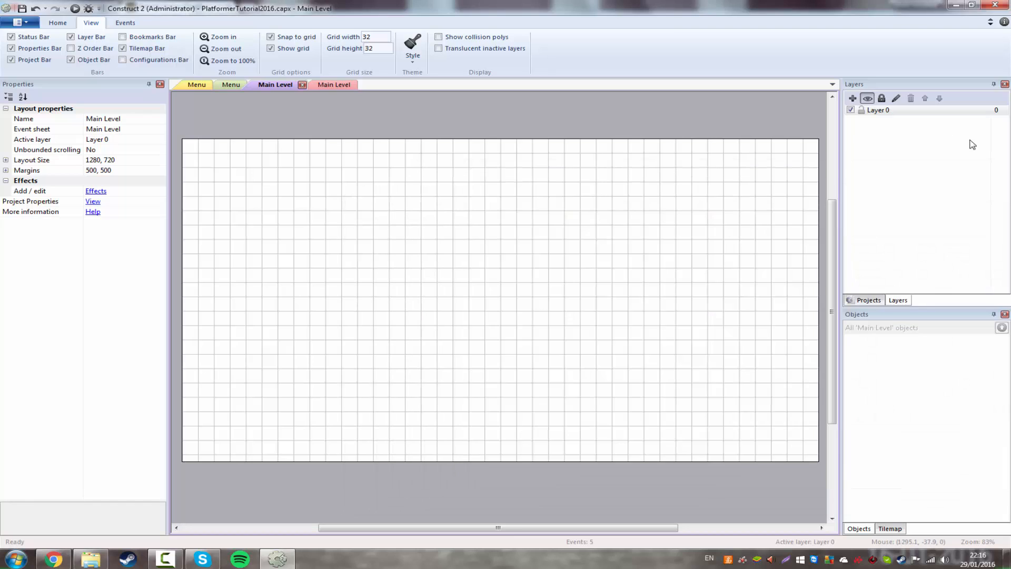
Rename the layout's existing layer as BG.
double_click(895, 110)
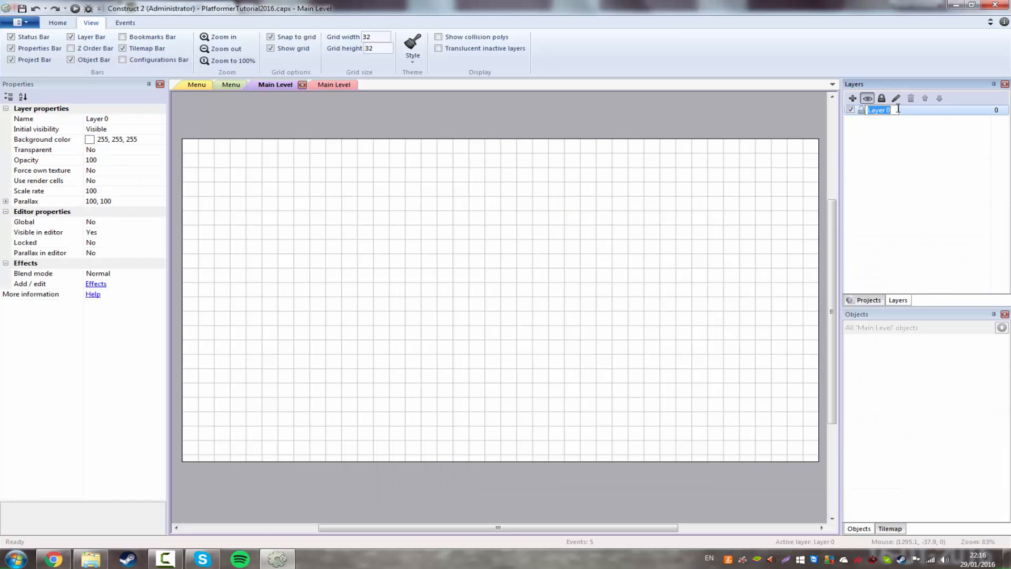
type("BG")
key("Return")
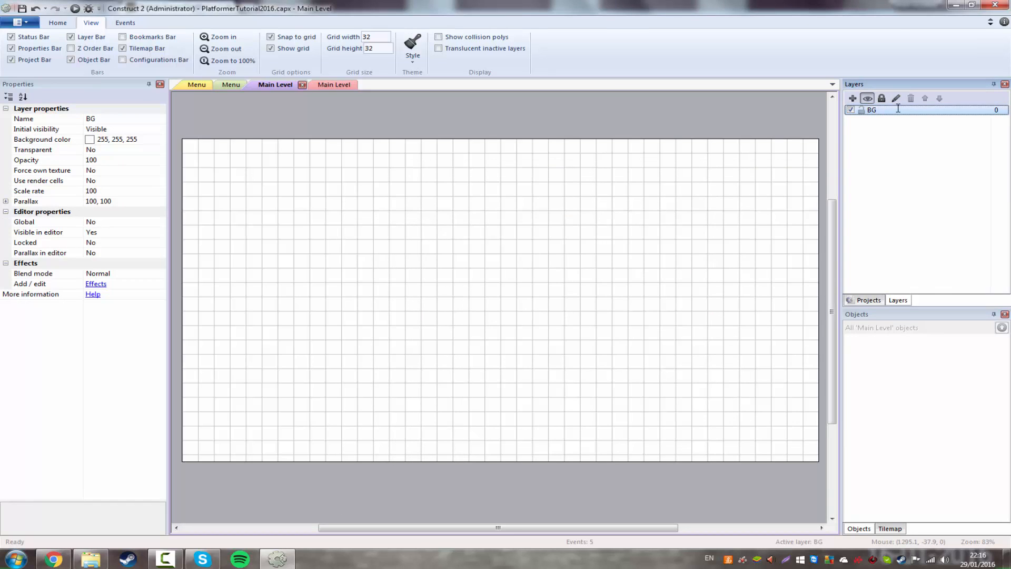
Add a layer above BG and name it main.
left_click(853, 98)
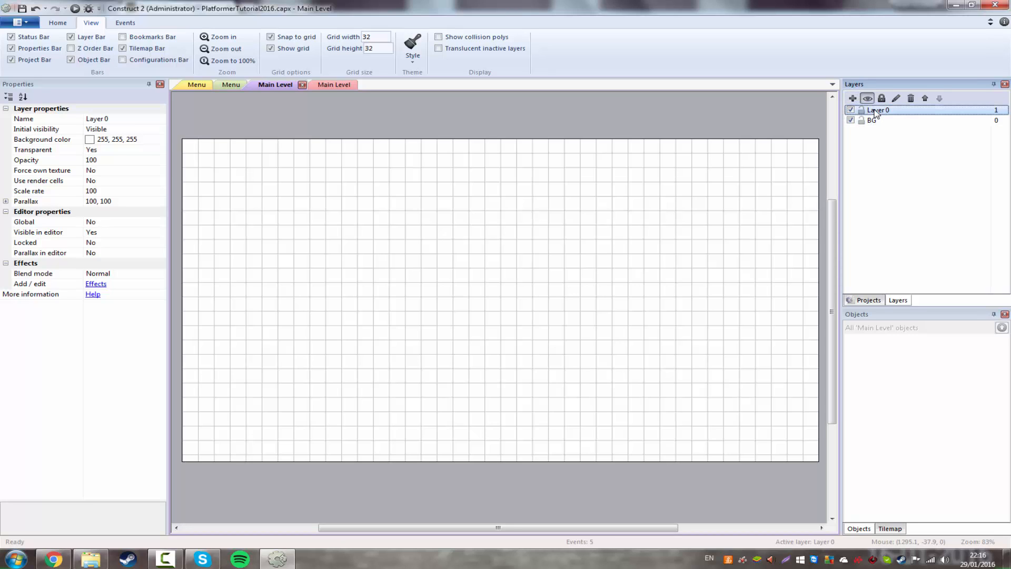
double_click(875, 111)
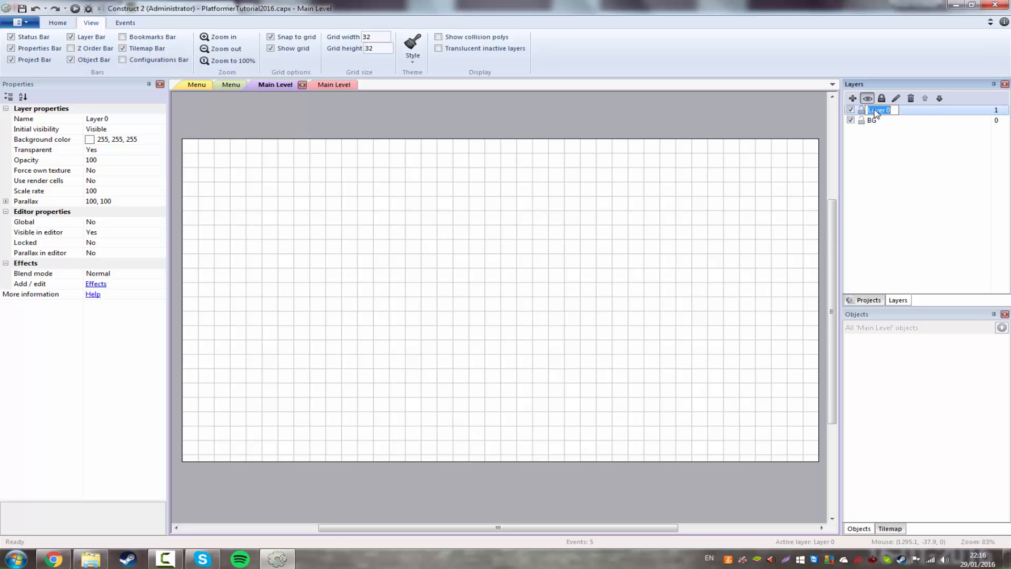
key("BackSpace")
type("main")
key("Return")
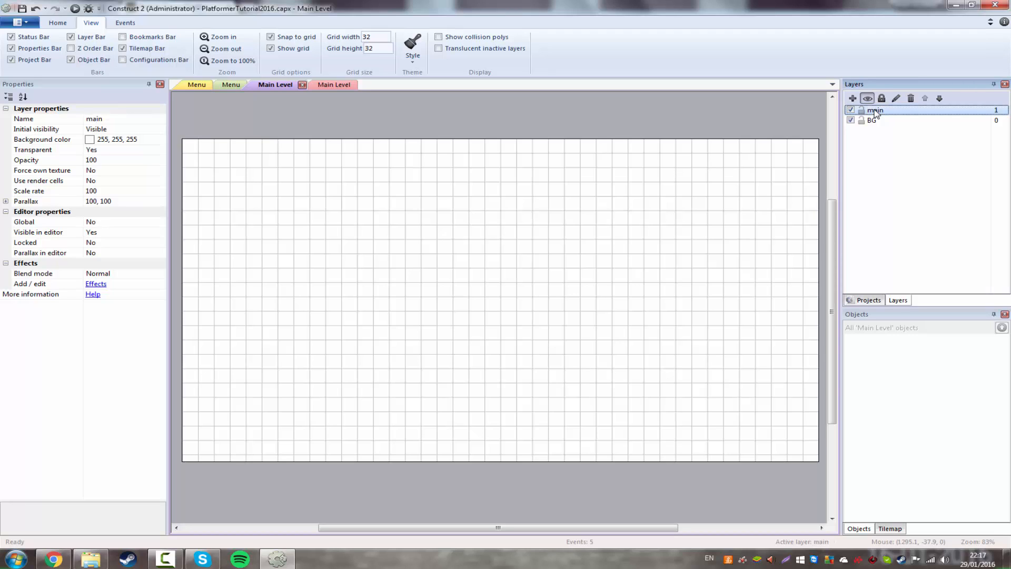
left_click(873, 120)
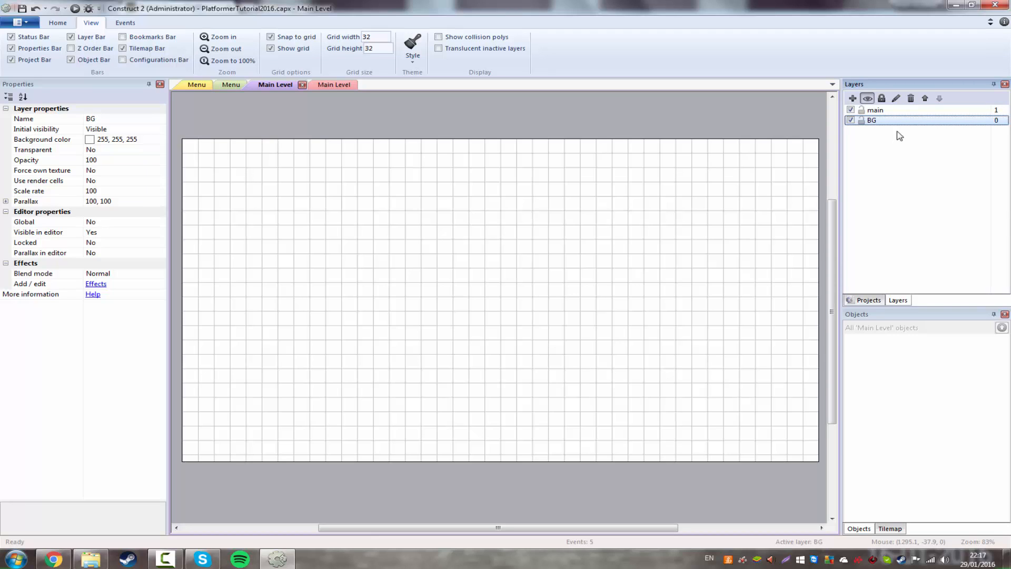
left_click(876, 114)
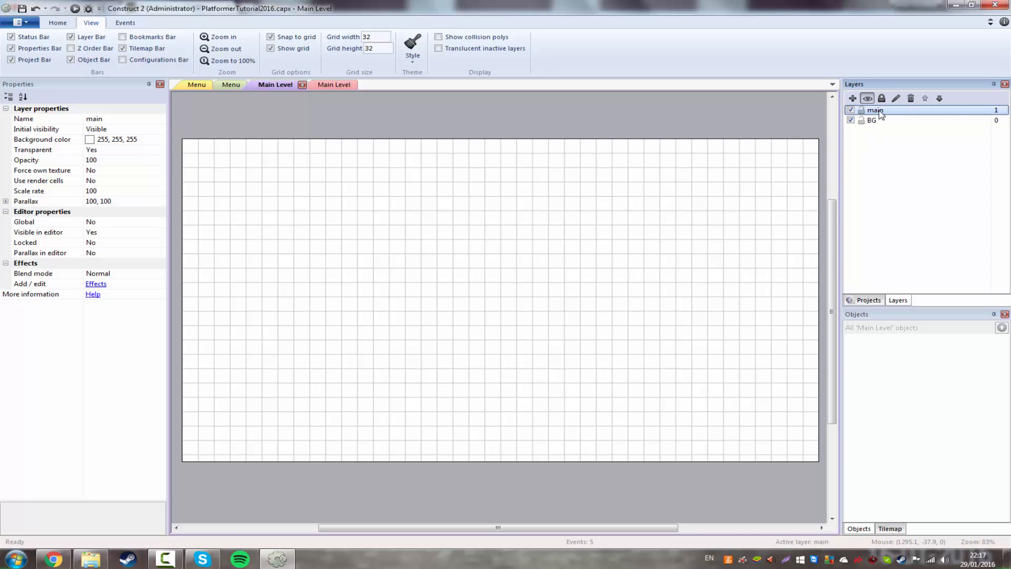
left_click(885, 121)
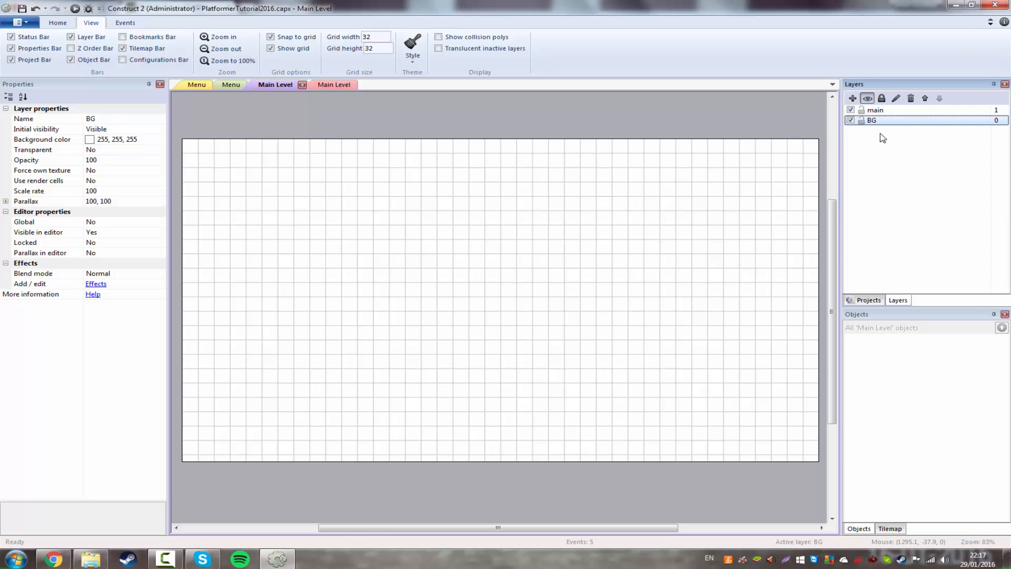
double_click(885, 111)
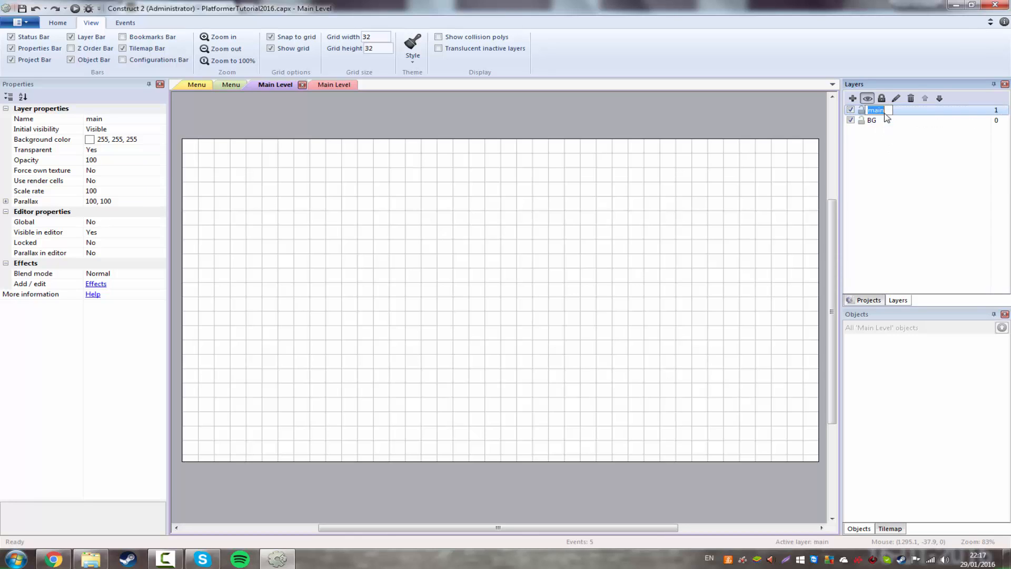
left_click(893, 173)
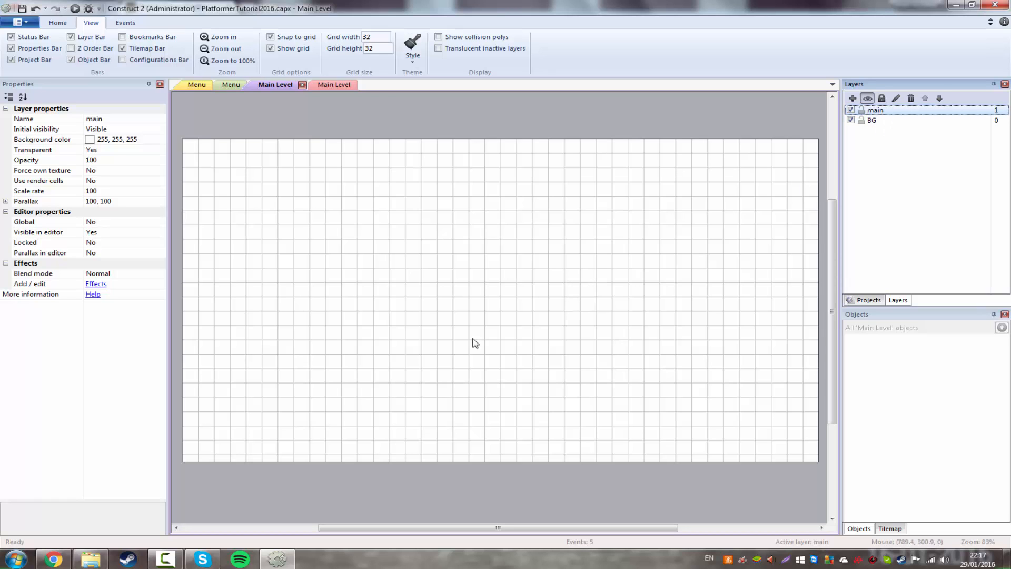
Switch to Windows Explorer to look at the GUI button images, and return to Construct 2.
left_click(90, 561)
left_click(625, 295)
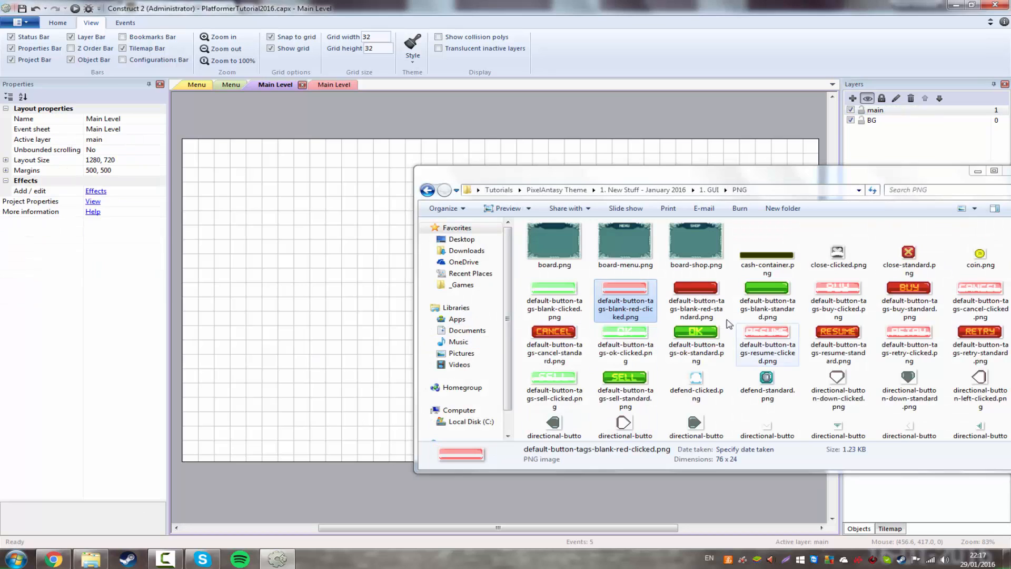
left_click(977, 171)
Add a layer above main and name it UI.
left_click(877, 112)
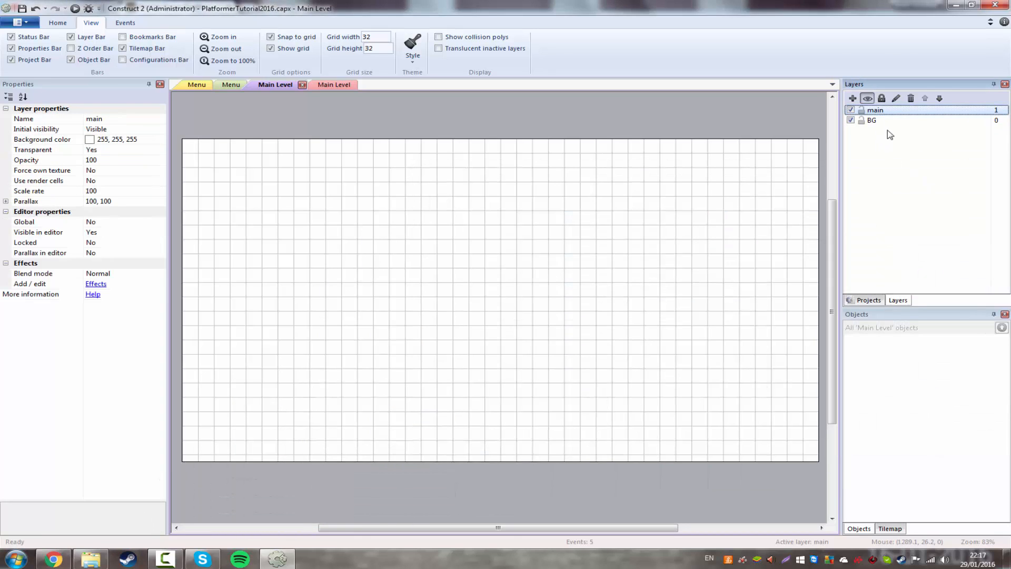
left_click(853, 99)
type("UI")
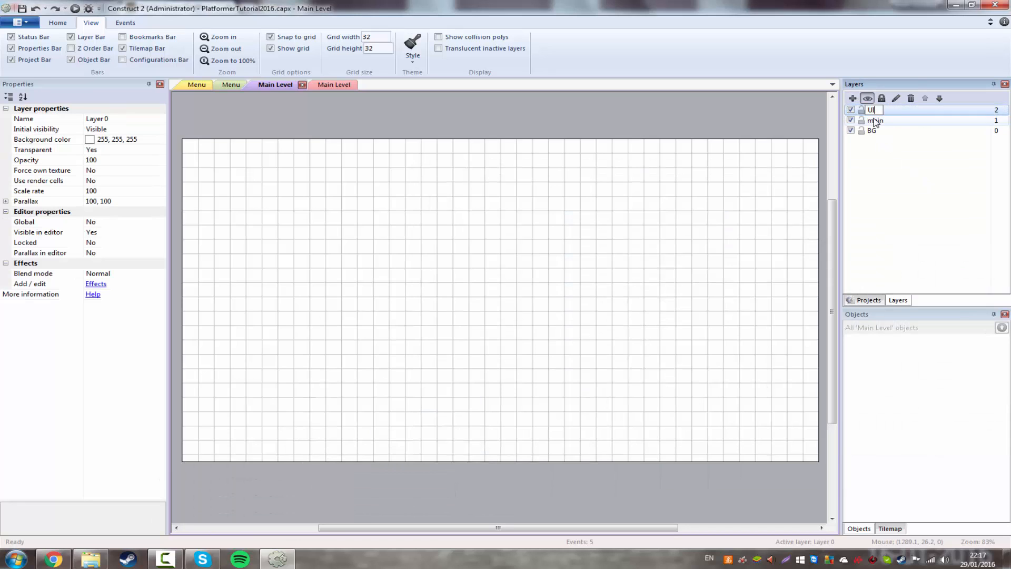
key("Return")
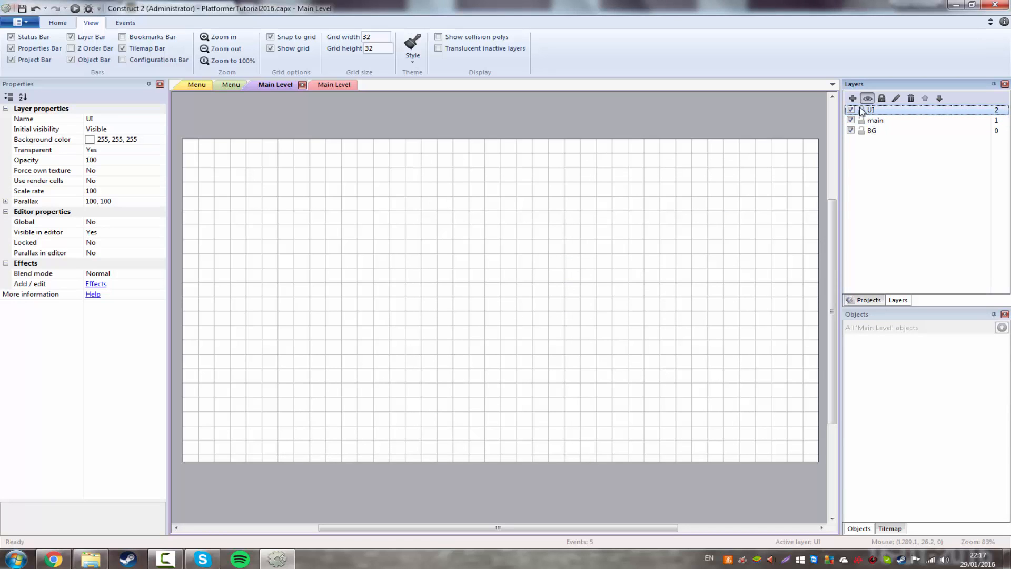
Rename the main layer as Tiles/Main.
left_click(883, 123)
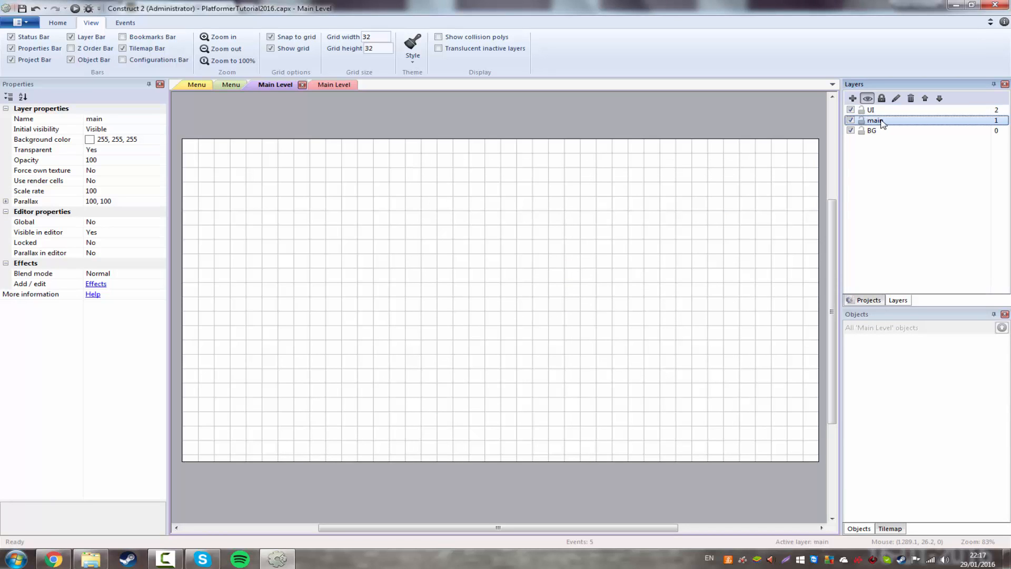
left_click(871, 122)
type("Tiles")
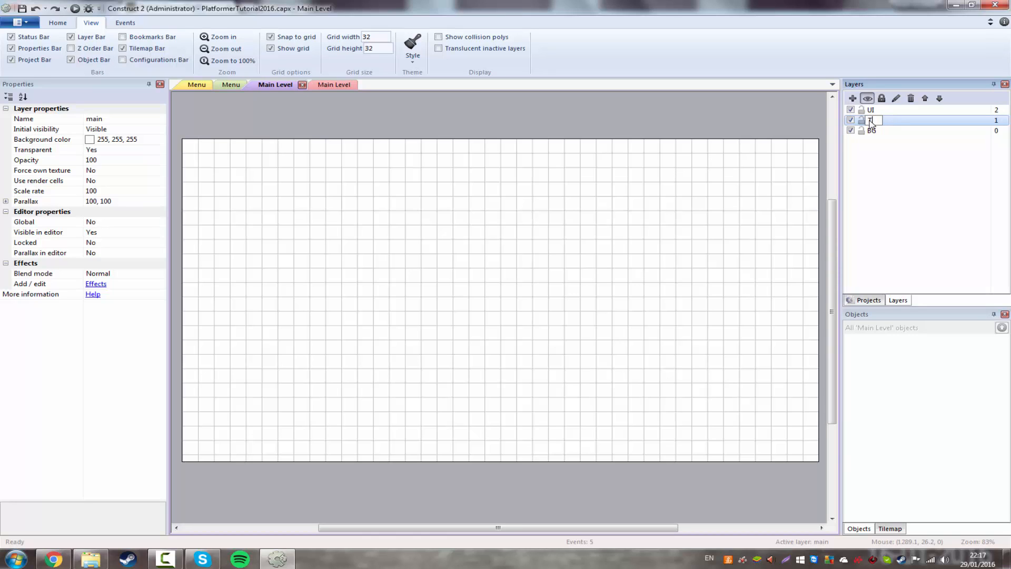
key("Return")
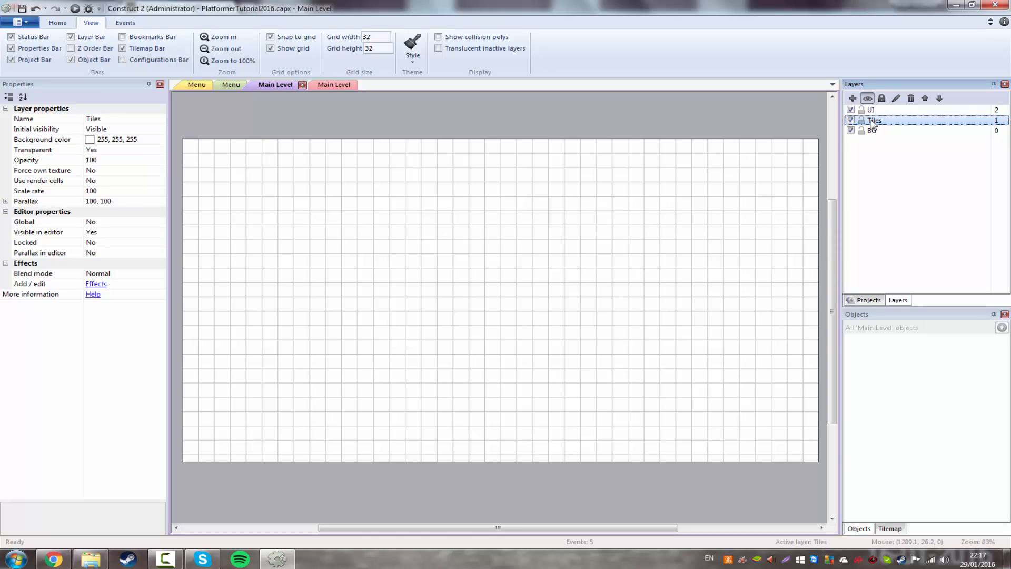
left_click(887, 120)
type("/Main")
key("Return")
left_click(300, 183)
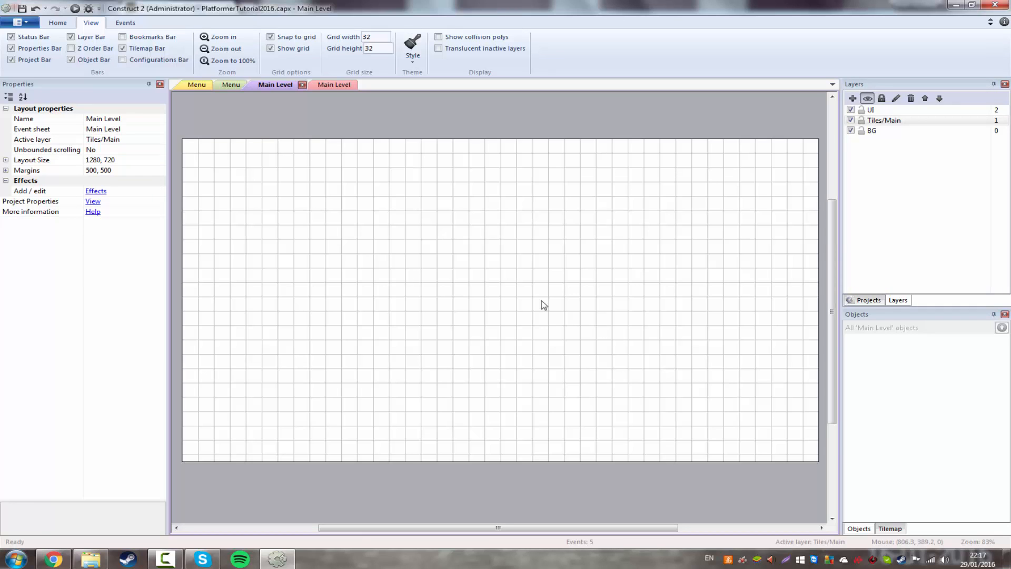
Lock the Tiles/Main and BG layers while leaving the UI layer unlocked.
left_click(862, 109)
left_click(862, 120)
left_click(861, 130)
left_click(861, 110)
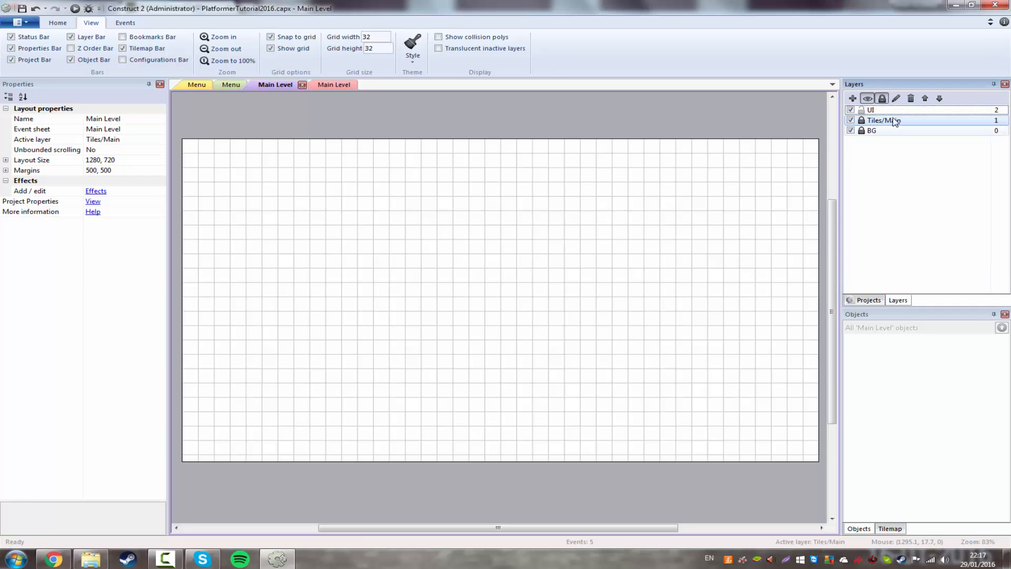
Import pause_standard.png from the GUI PNG folder in Windows Explorer onto the UI layer and set the sprite's origin to its top-left corner.
left_click(884, 110)
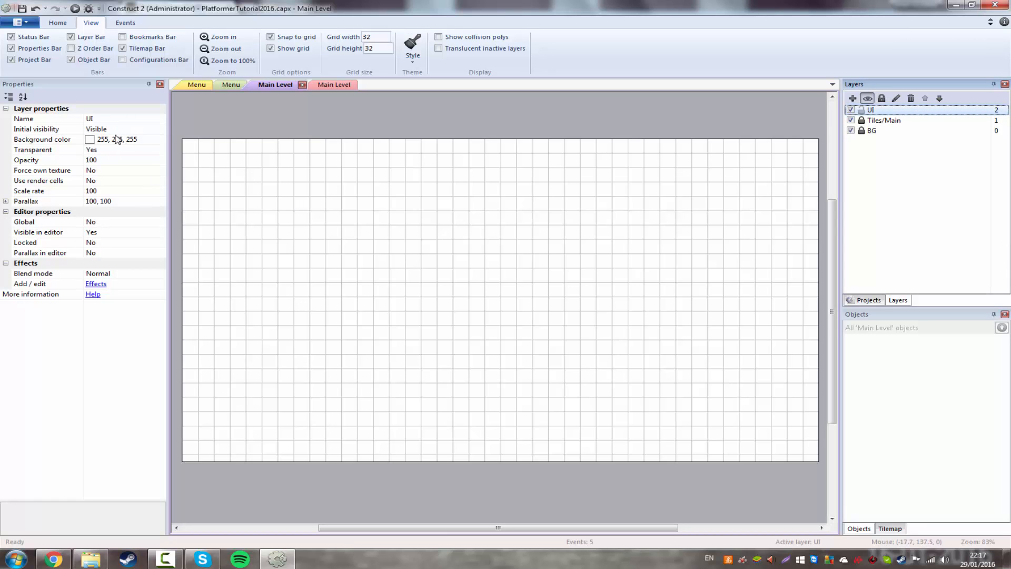
left_click(96, 552)
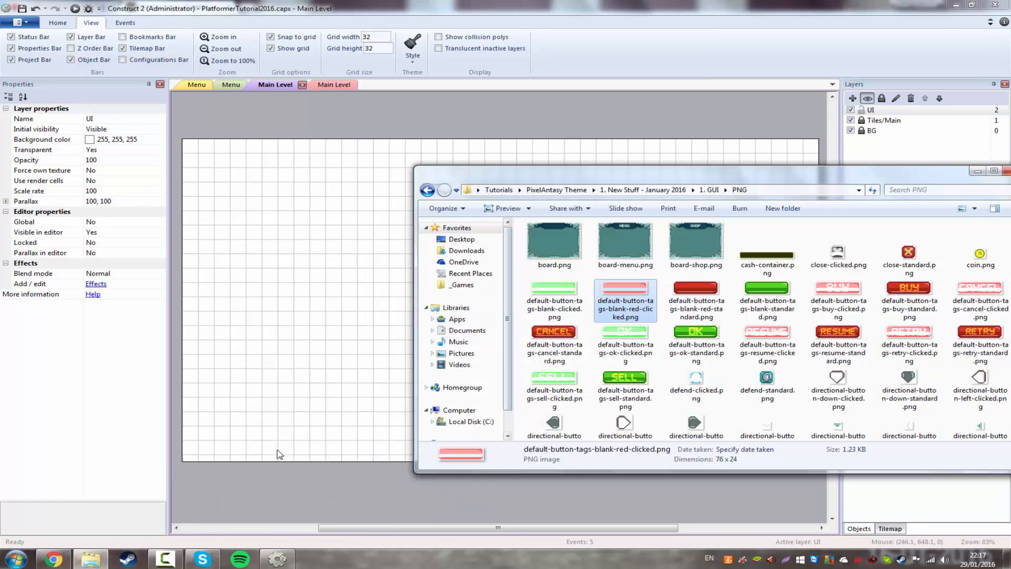
left_click_drag(762, 178, 712, 124)
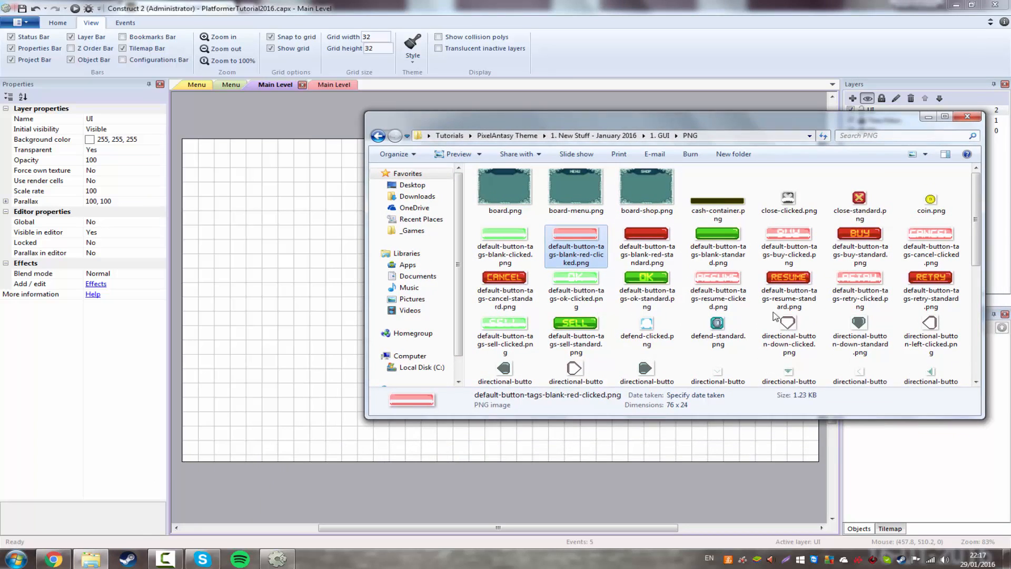
left_click(784, 326)
scroll(784, 325, "down", 5)
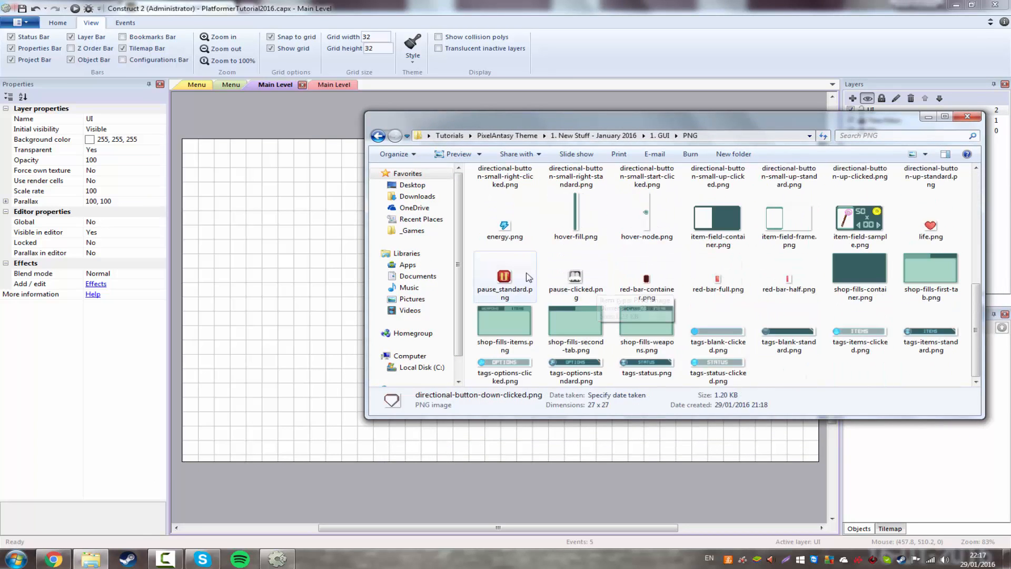
left_click(504, 278)
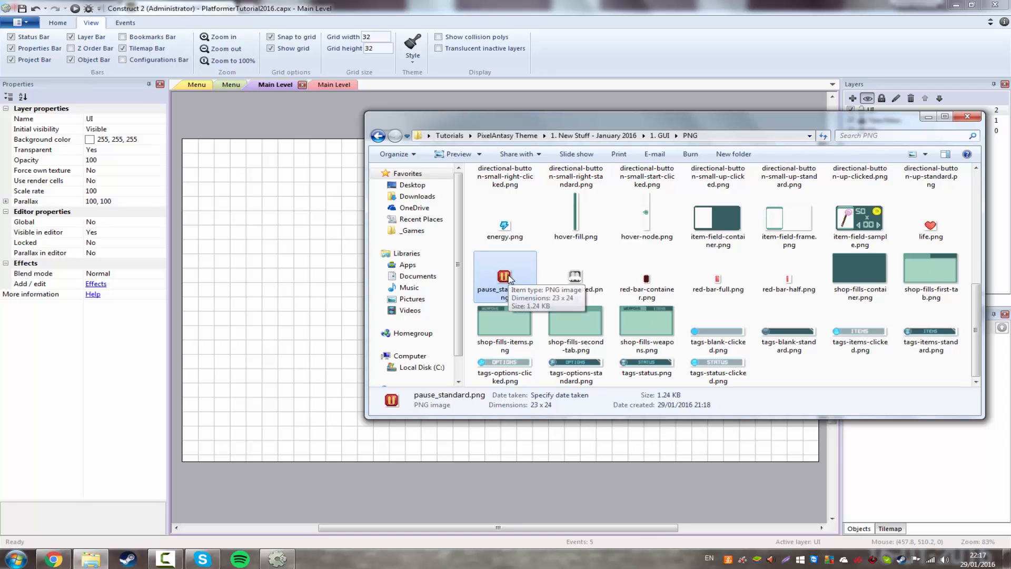
left_click_drag(451, 289, 368, 274)
left_click(315, 306)
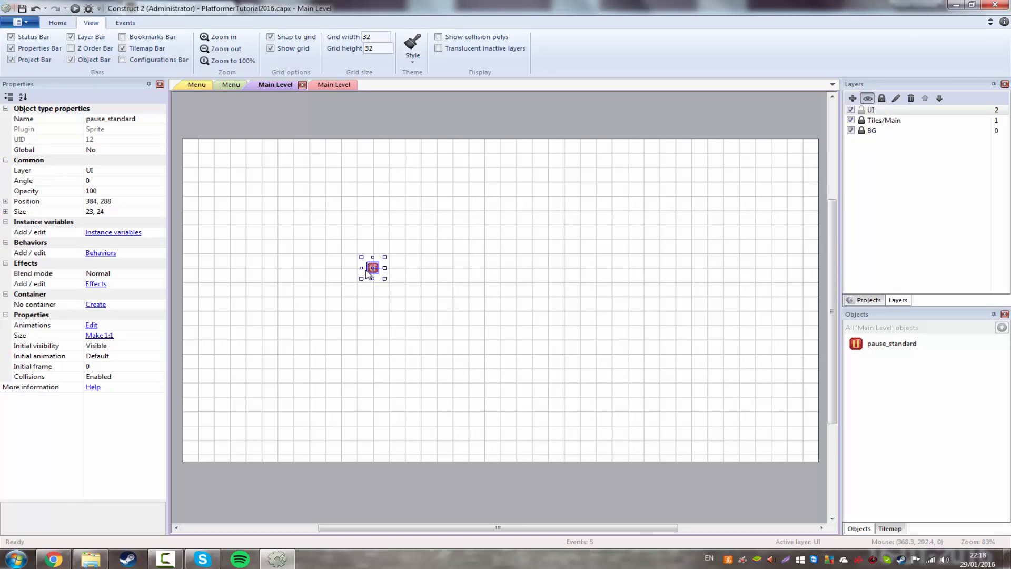
double_click(371, 268)
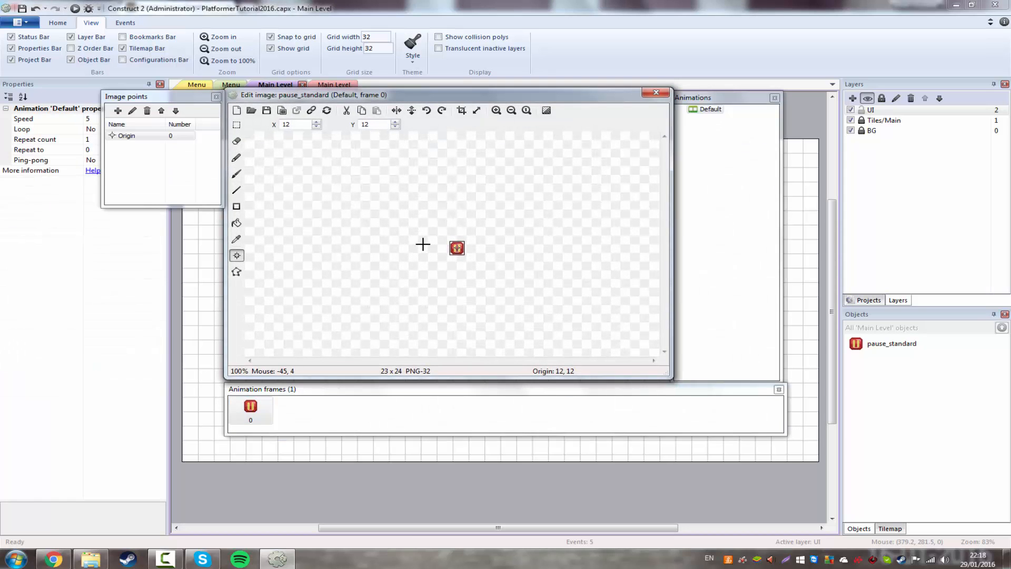
left_click(656, 93)
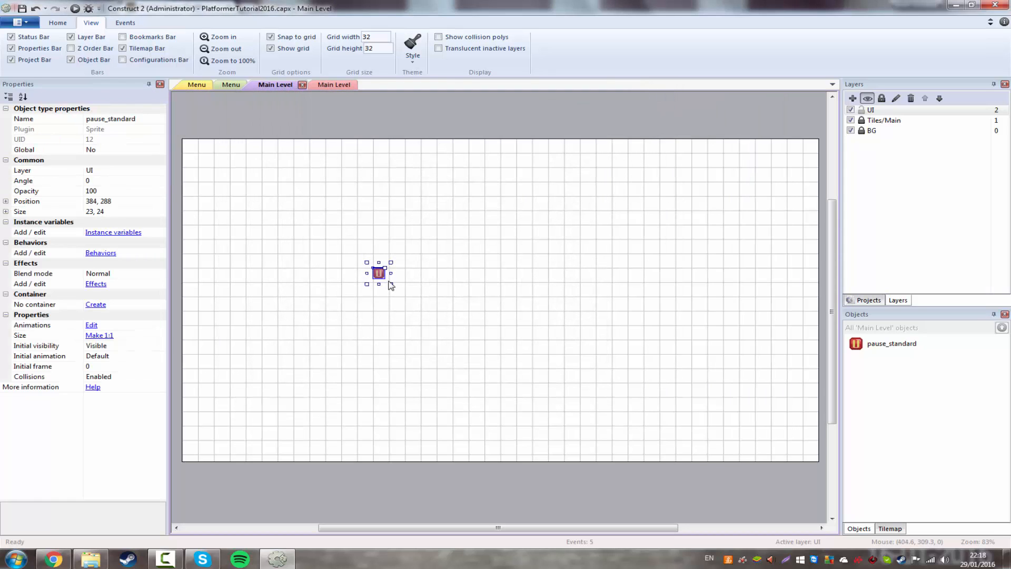
Resize the pause sprite to 32 by 32 and place it at 1216, 32 in the layout's upper-right corner.
left_click_drag(390, 283, 800, 164)
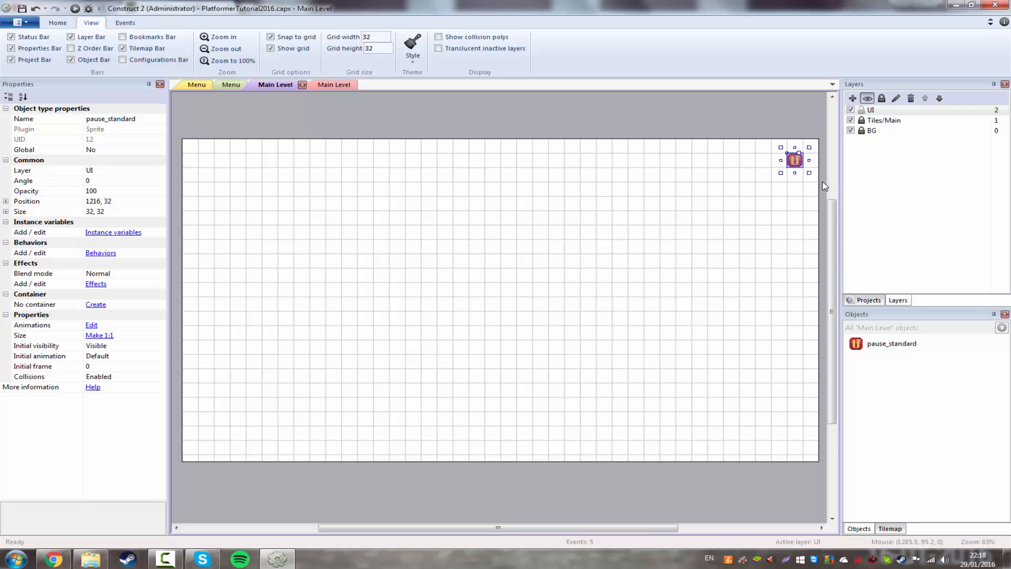
left_click(799, 169)
left_click(796, 162)
left_click_drag(780, 172, 787, 174)
left_click(793, 198)
left_click(795, 163)
left_click(784, 189)
Set the UI layer's parallax to 0, 0.
left_click(945, 110)
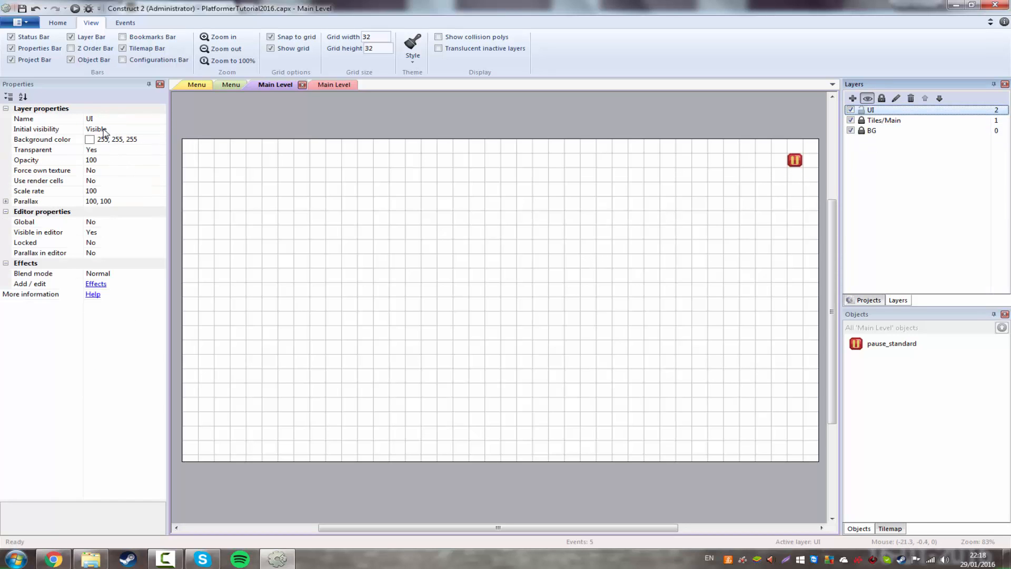
left_click(112, 200)
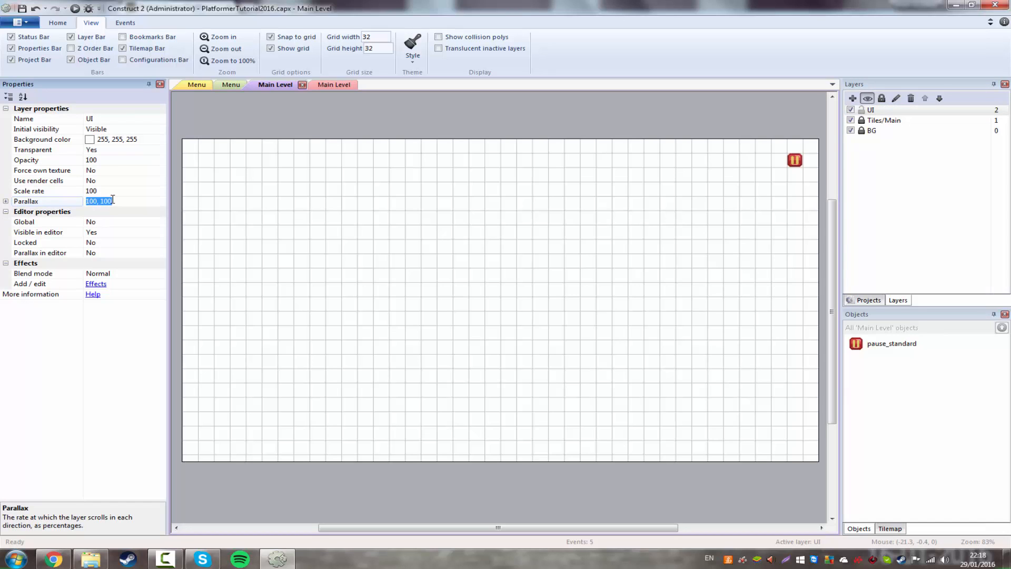
type("0,")
left_click(796, 161)
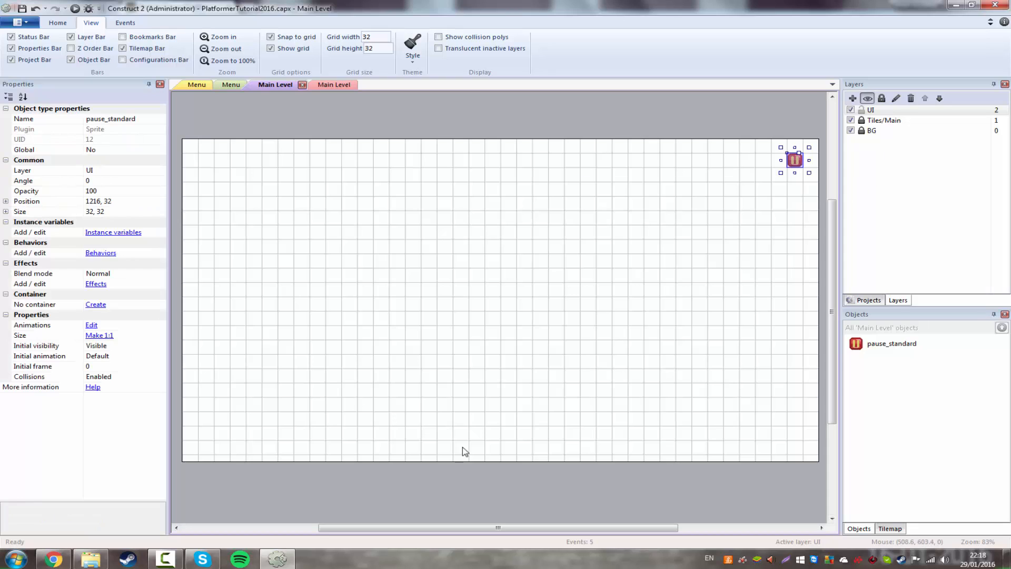
Review the project properties, the pause sprite's properties and the UI layer's parallax setting.
left_click(421, 384)
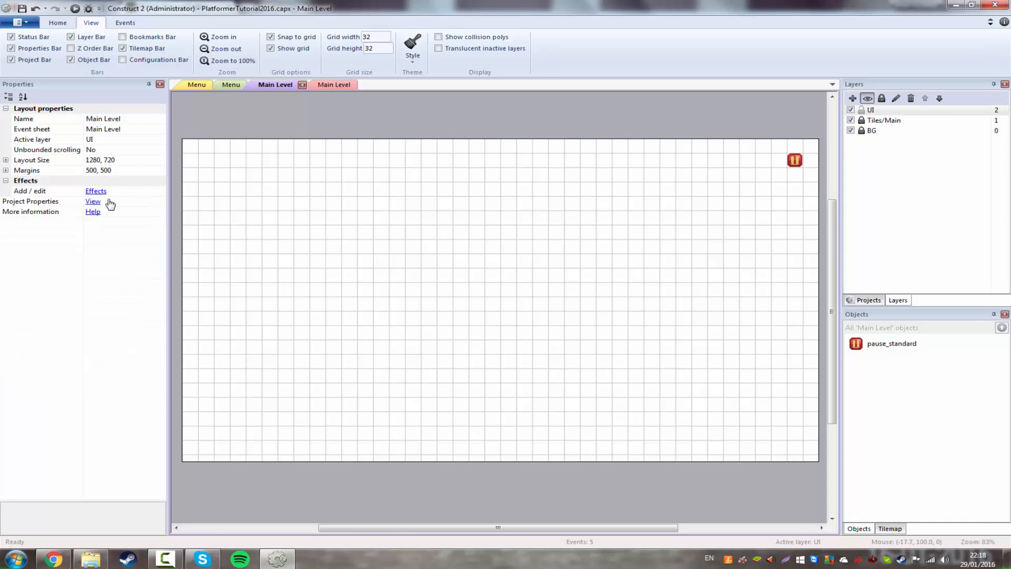
left_click(93, 202)
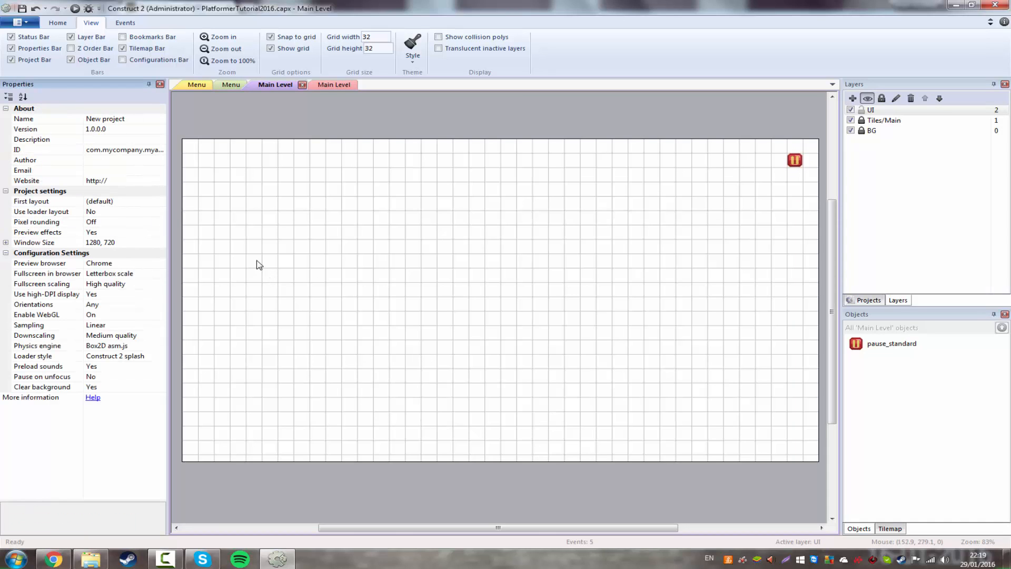
left_click(794, 164)
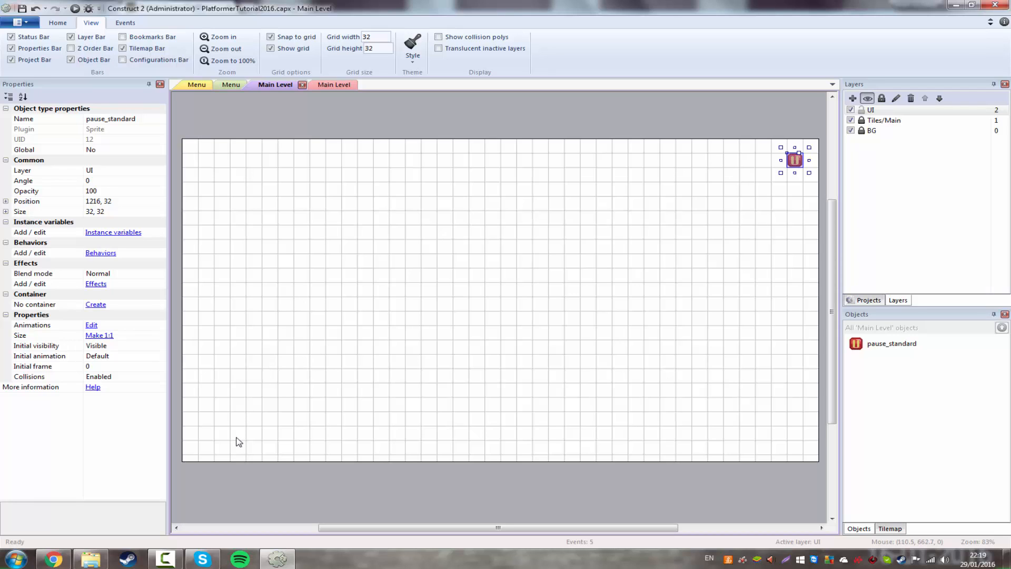
left_click(260, 406)
left_click(796, 165)
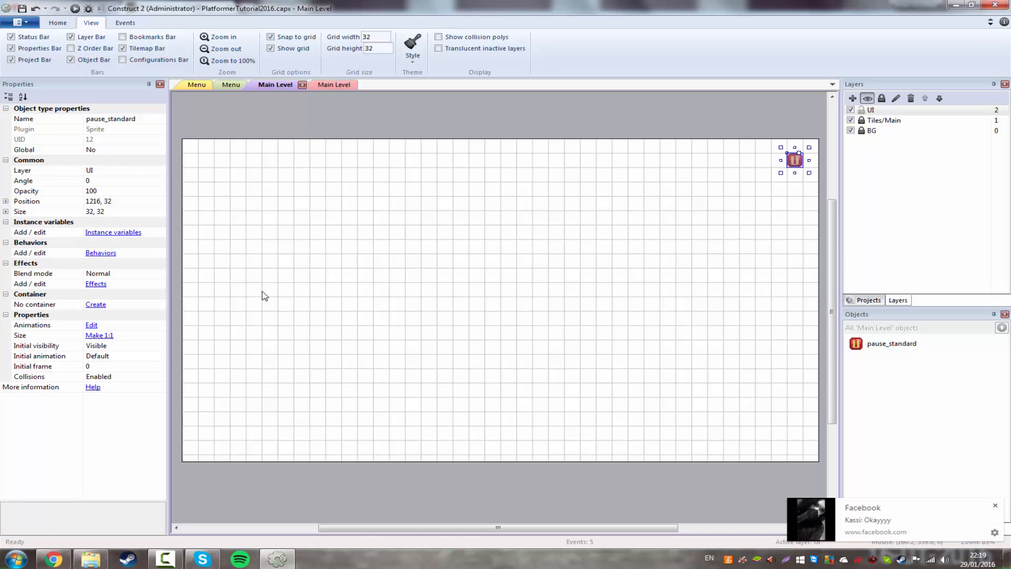
left_click(995, 505)
left_click(690, 325)
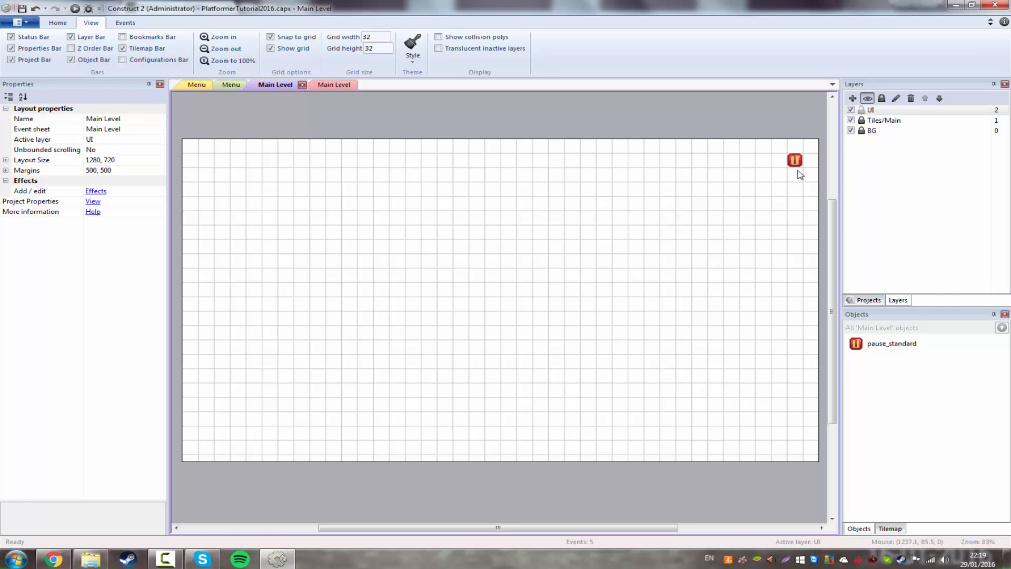
left_click(870, 109)
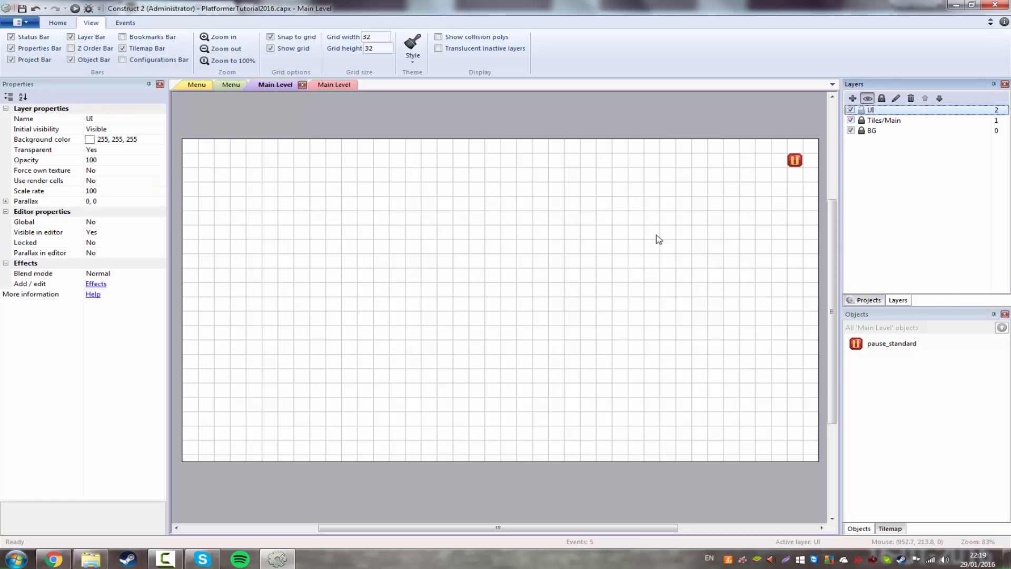
left_click(74, 204)
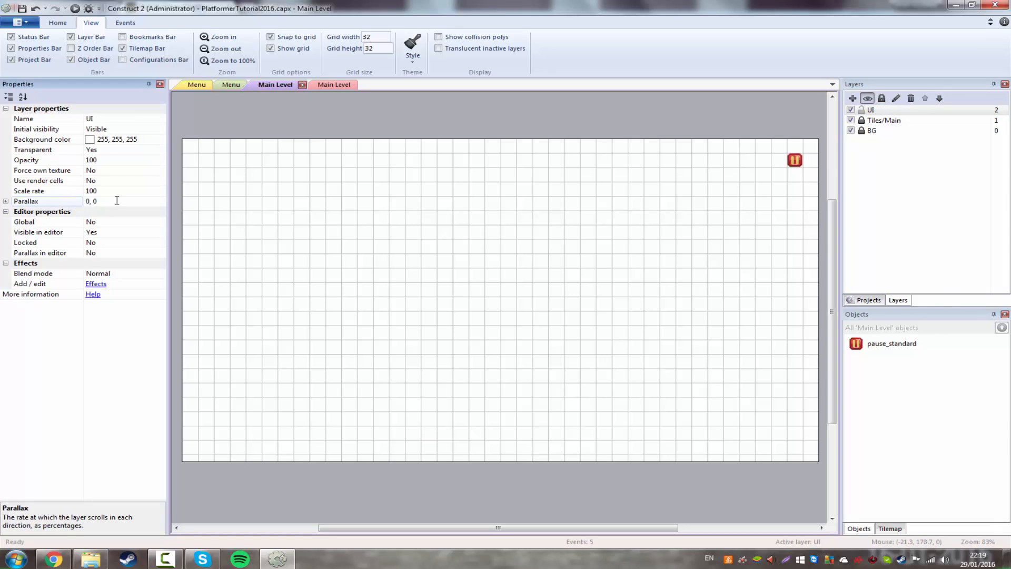
left_click(116, 201)
left_click(428, 214)
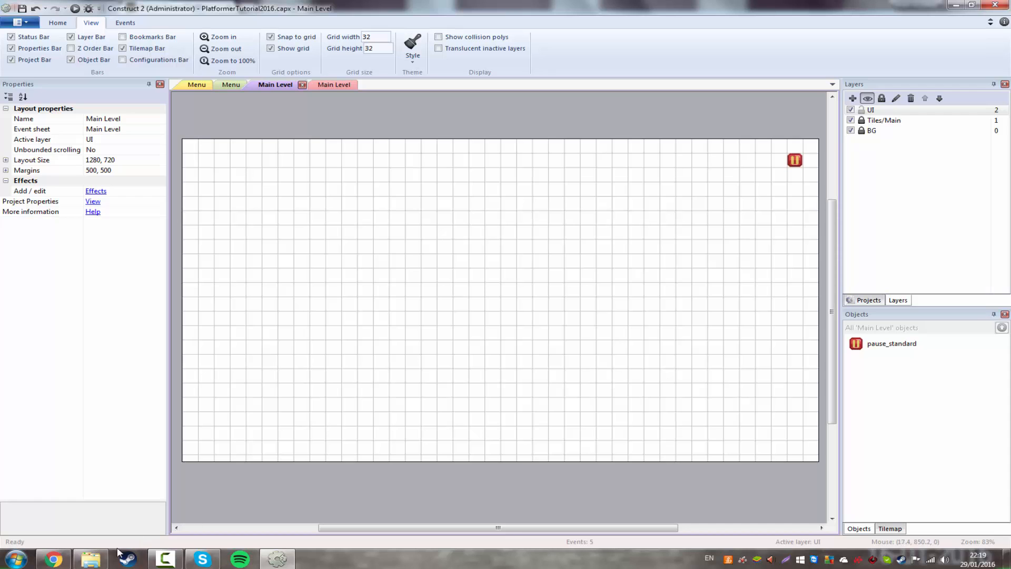
Import coin.png from Windows Explorer onto the UI layer, in the layout's upper-left corner, and resize it to 32 by 32.
left_click(84, 563)
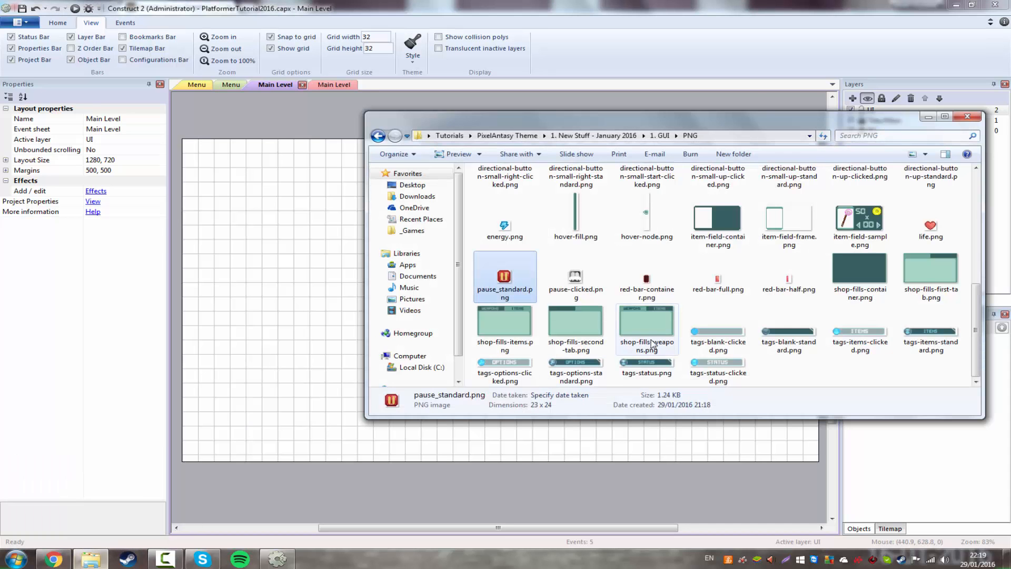
left_click(575, 277)
left_click(718, 282)
scroll(718, 282, "up", 6)
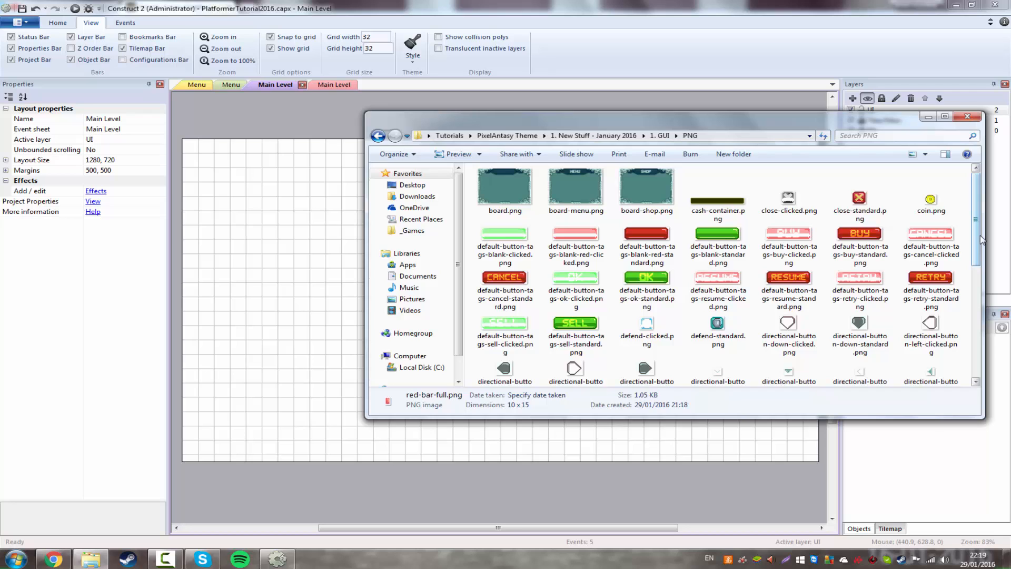
left_click_drag(931, 201, 407, 263)
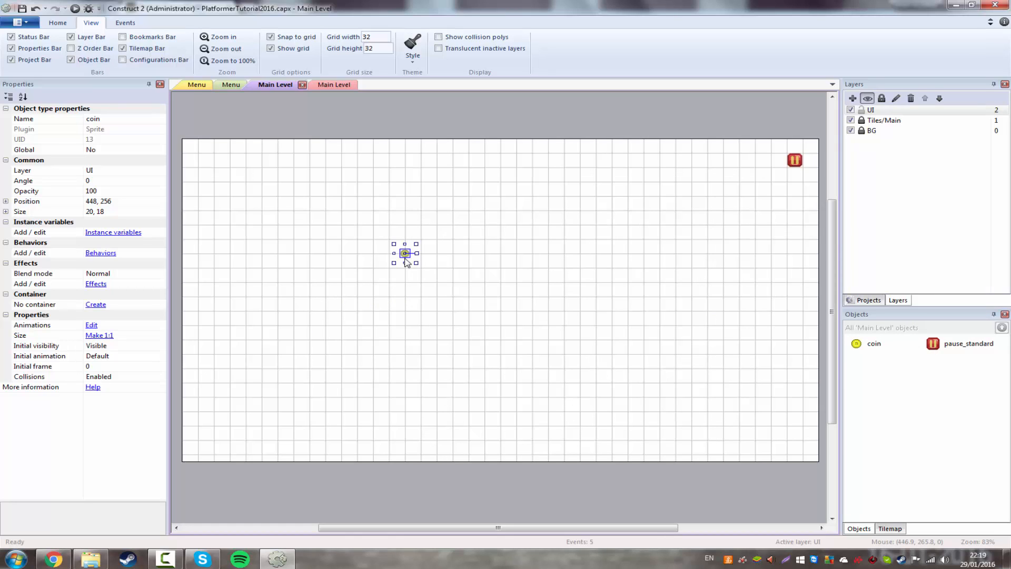
left_click_drag(407, 262, 198, 157)
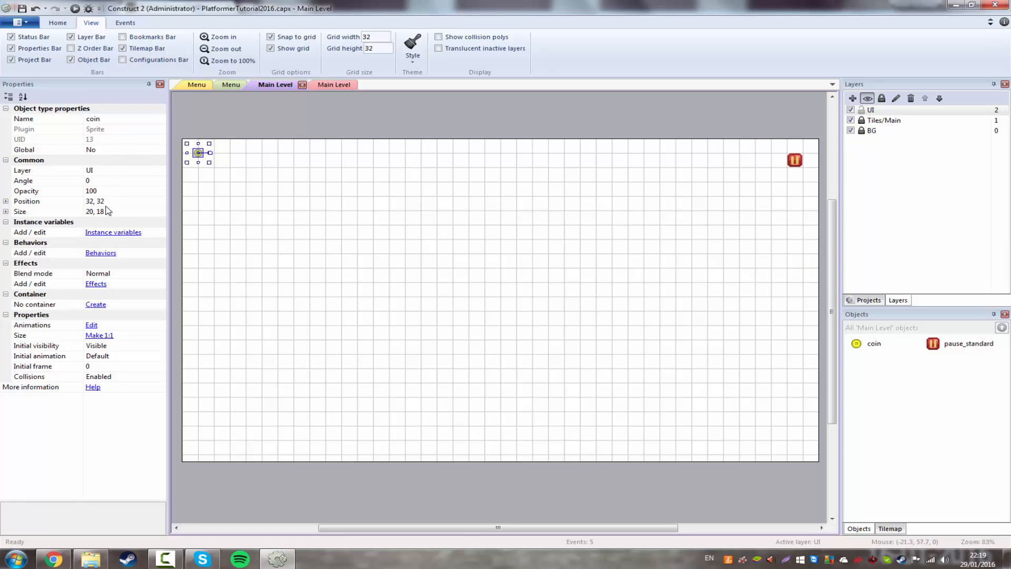
left_click_drag(209, 162, 216, 168)
Set the coin sprite's origin to 0, 0 and realign the coin on the grid at 32, 32.
double_click(207, 162)
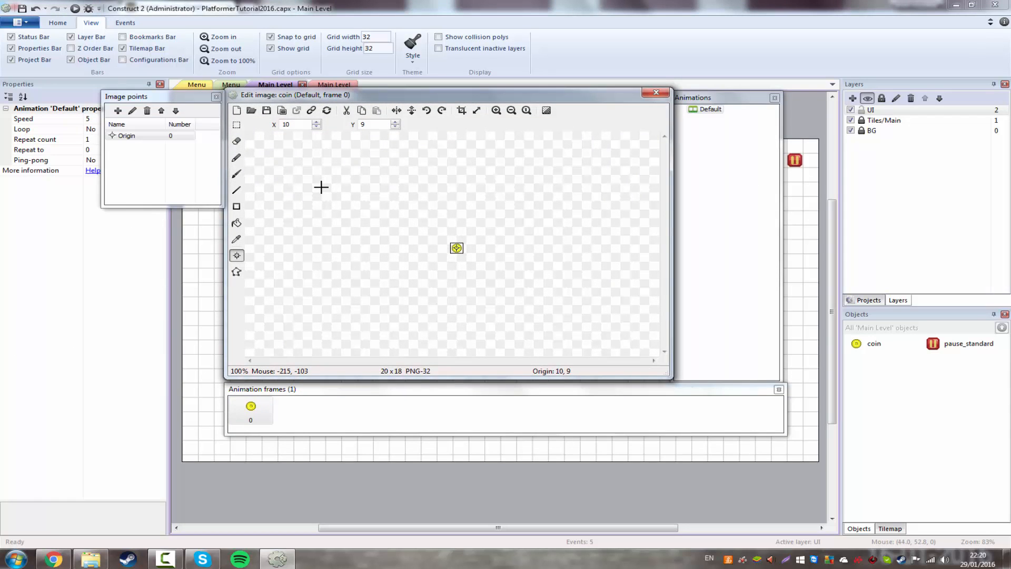
key("KP_7")
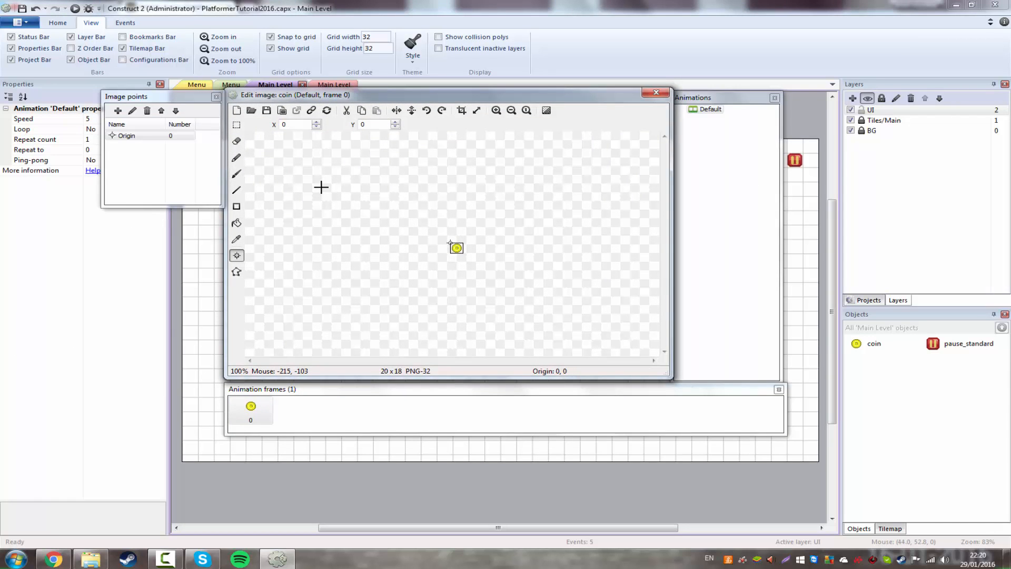
left_click(659, 93)
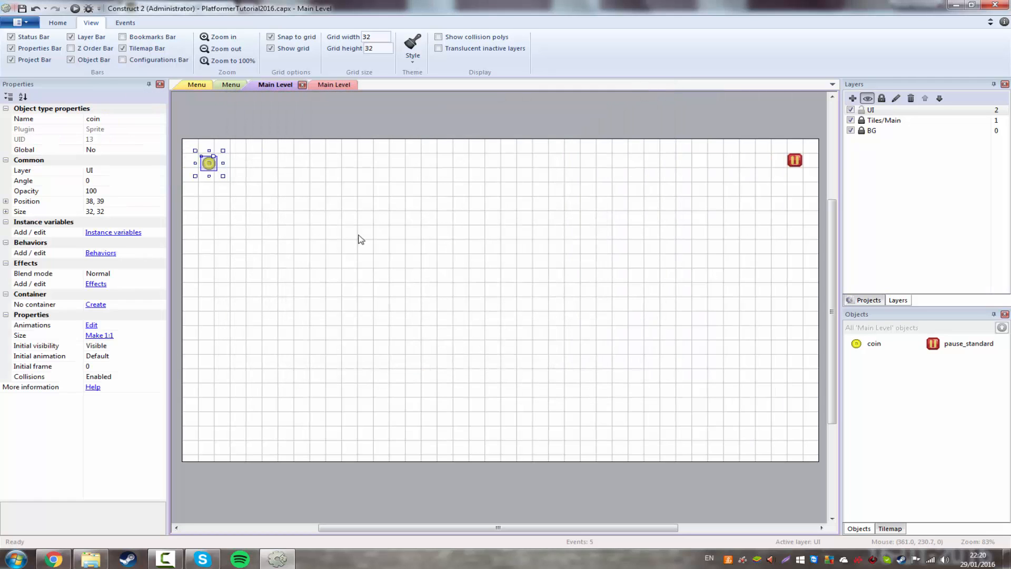
left_click_drag(214, 163, 205, 155)
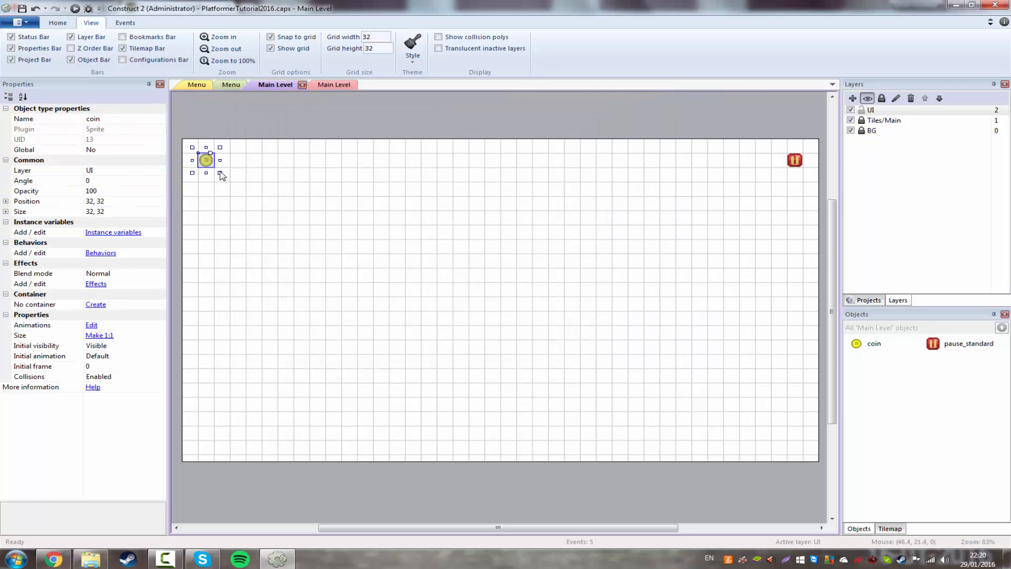
left_click(234, 190)
left_click(206, 160)
left_click(235, 171)
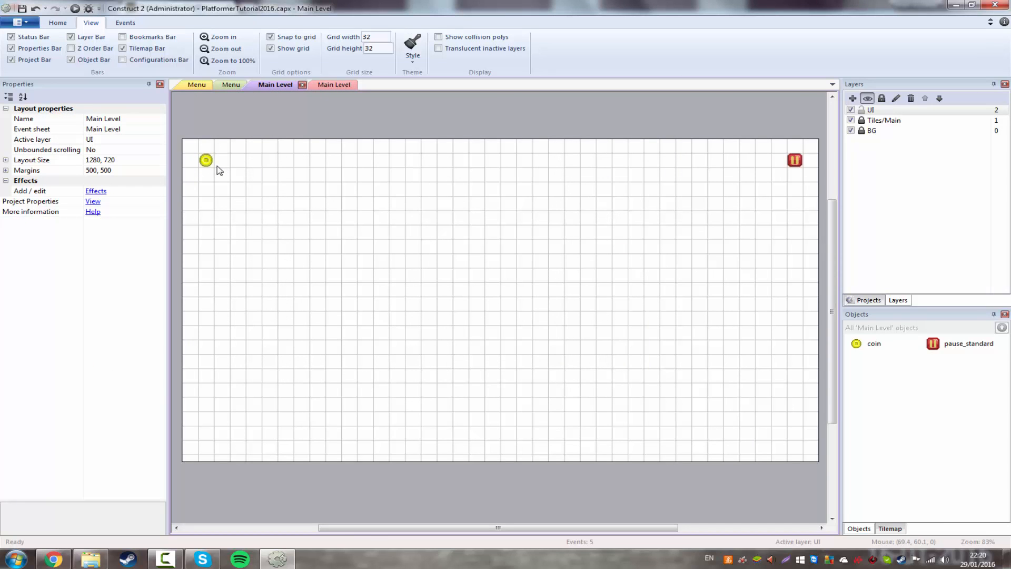
Import life.png from Windows Explorer onto the UI layer, below the coin at 32, 96.
left_click(91, 559)
scroll(894, 285, "down", 5)
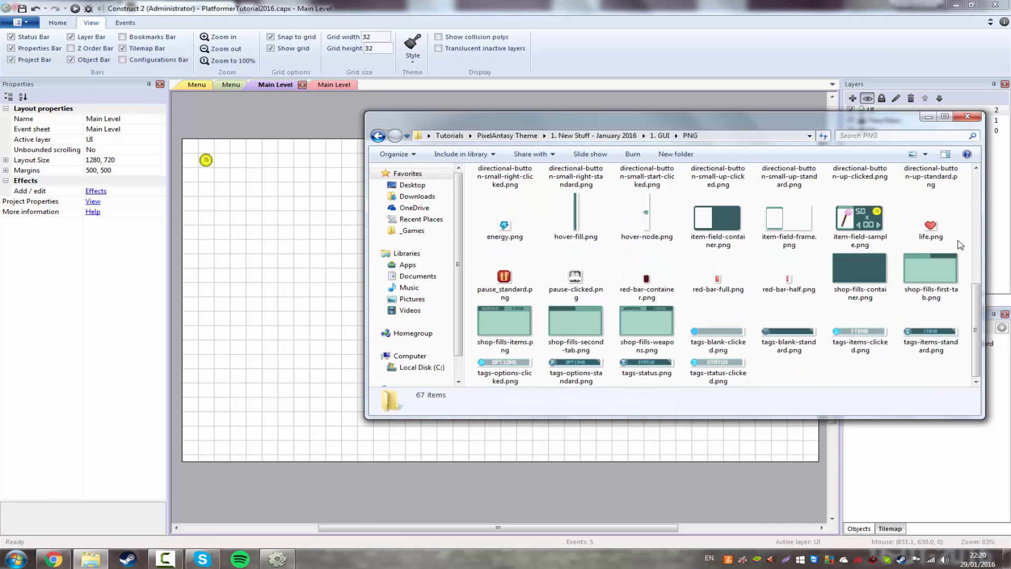
left_click_drag(930, 221, 207, 184)
left_click(304, 286)
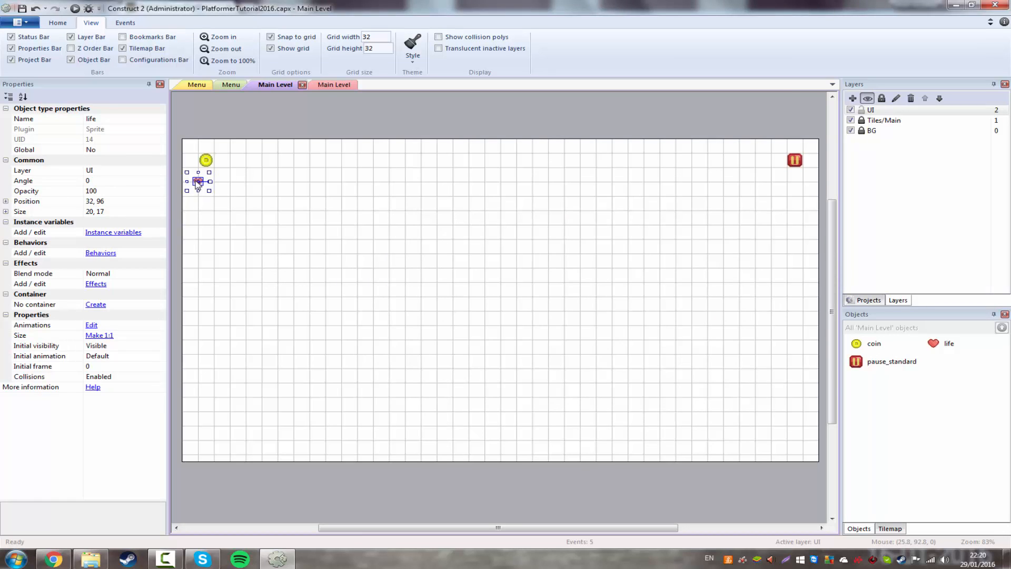
Set the life sprite's origin to 0, 0 and resize it to 32 by 32.
double_click(198, 181)
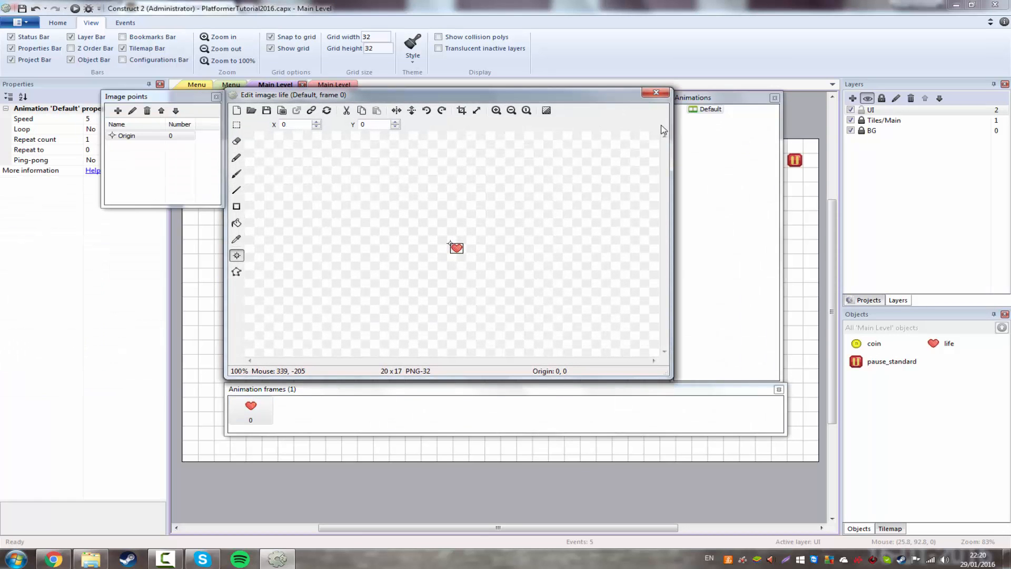
left_click(656, 92)
left_click(206, 190)
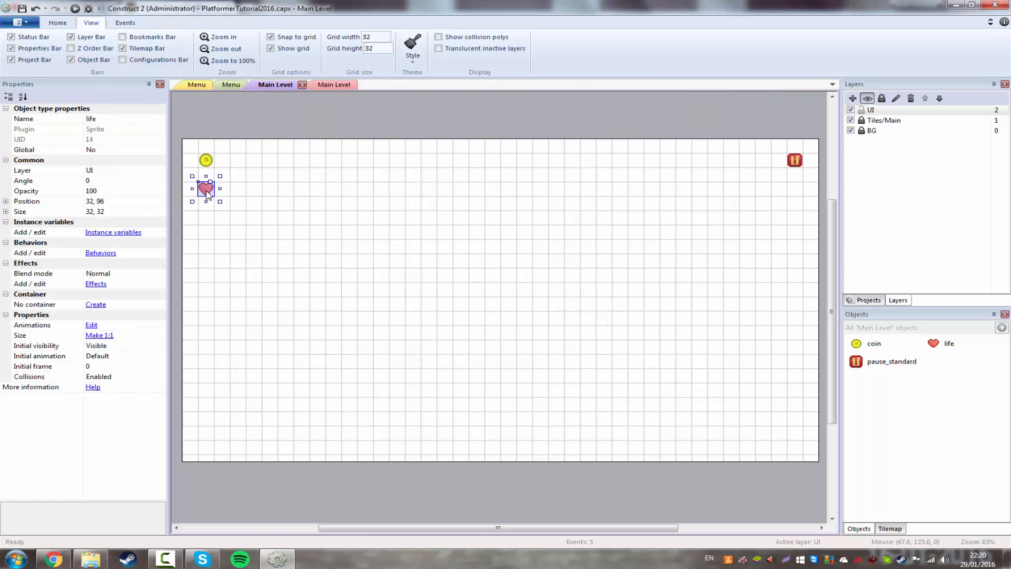
left_click(241, 186)
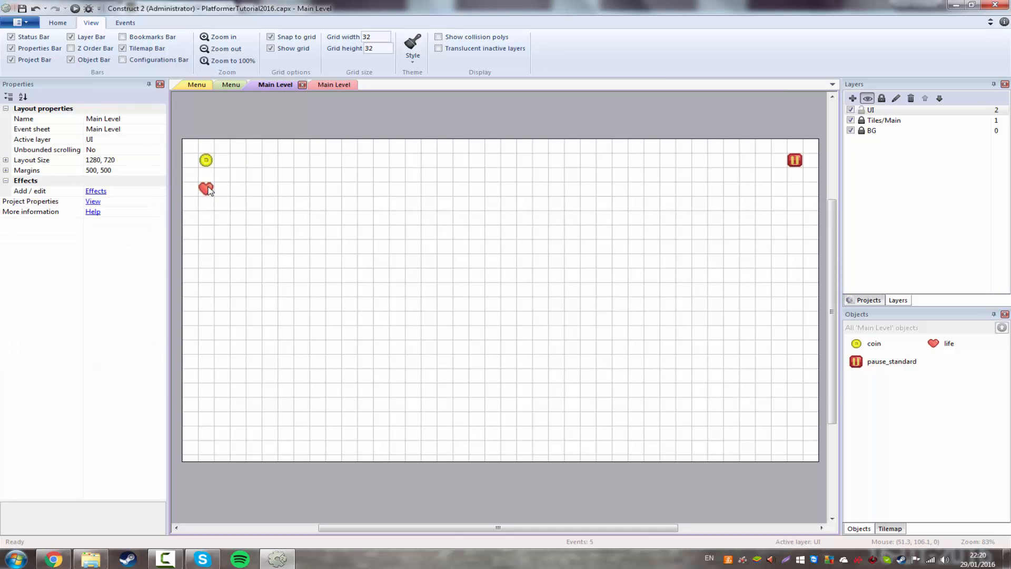
Duplicate the heart into a row of five along the layout's upper-left edge and move the coin beside them to 224, 32.
left_click(209, 191)
left_click(247, 194)
left_click(210, 195)
mouse_move(200, 193)
left_mouse_down("ctrl")
mouse_move(276, 195)
mouse_move(193, 175)
mouse_move(206, 195)
mouse_move(211, 150)
mouse_move(210, 191)
left_mouse_up("ctrl")
left_click(289, 221)
left_click_drag(194, 134, 303, 163)
left_click(292, 207)
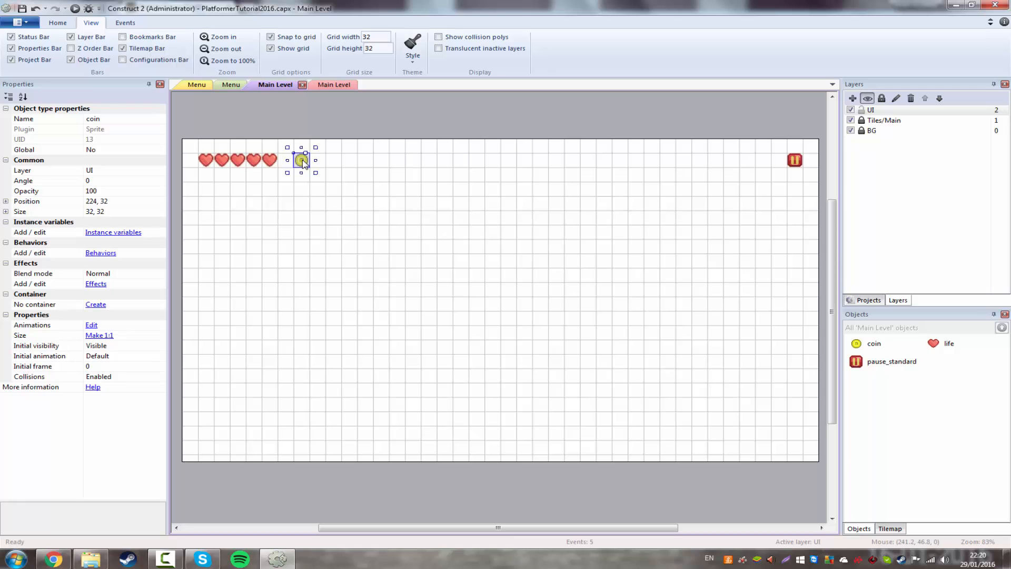
Move the coin beneath the row of hearts to position 32, 96.
left_click_drag(303, 163, 208, 191)
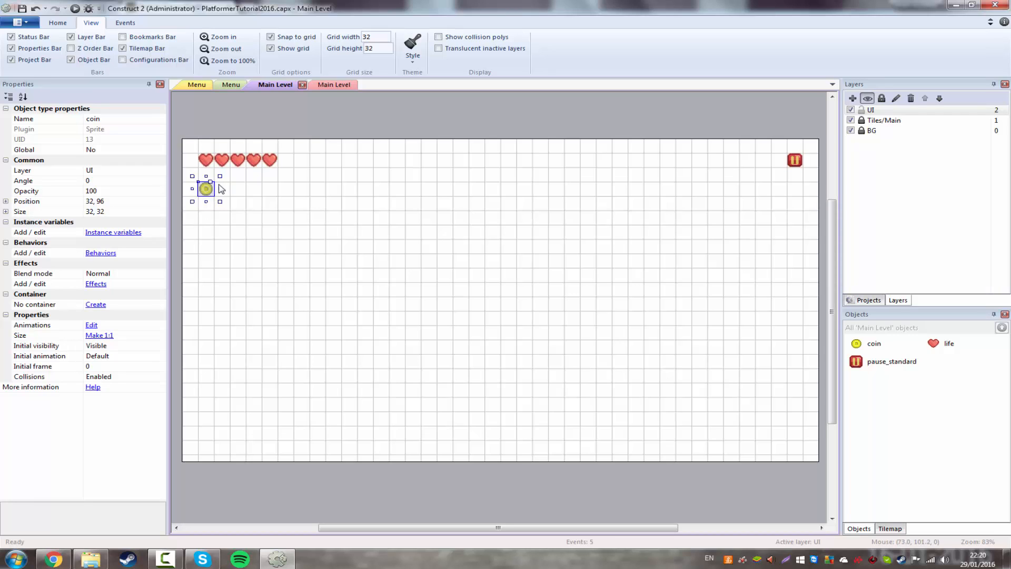
left_click(235, 199)
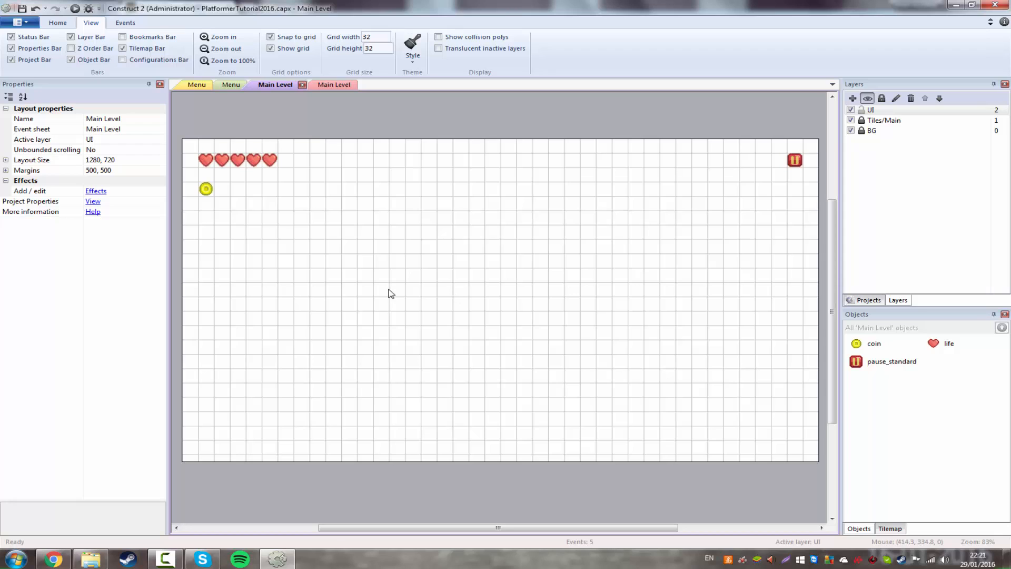
left_click(272, 159)
left_click(222, 160)
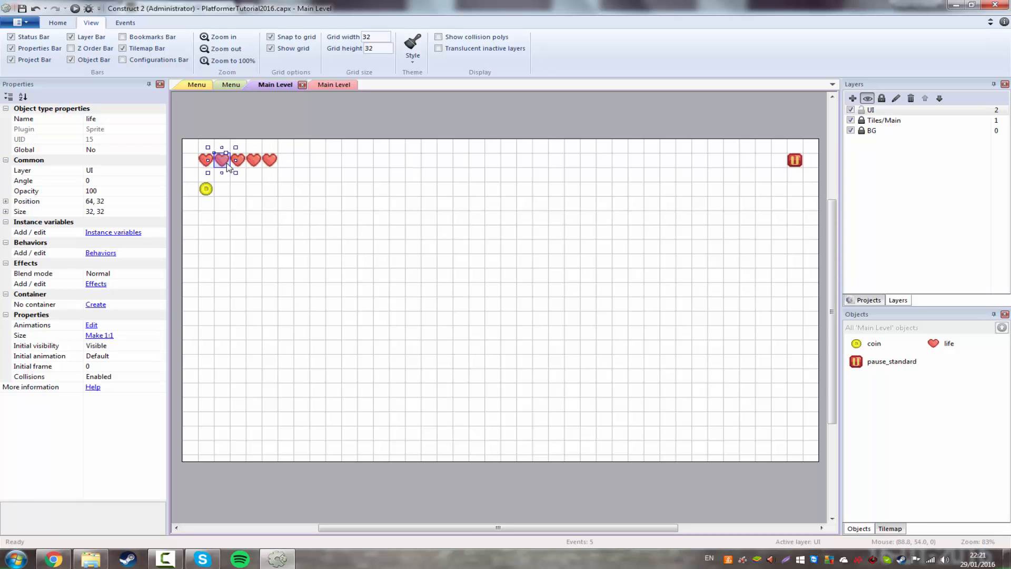
left_click(232, 255)
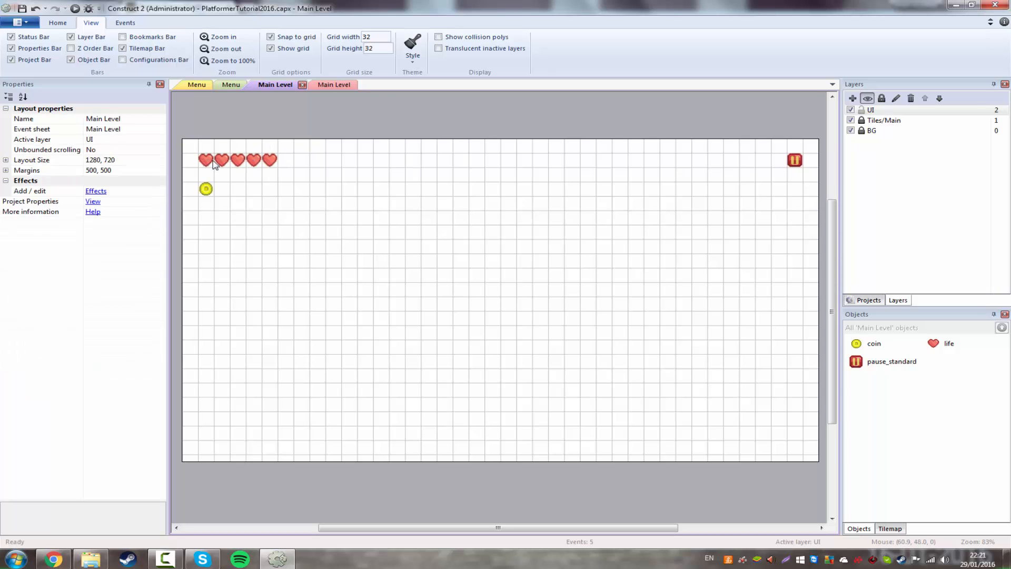
left_click(205, 160)
mouse_move(269, 160)
left_mouse_down()
mouse_move(300, 214)
mouse_move(211, 114)
mouse_move(277, 159)
mouse_move(255, 100)
mouse_move(277, 174)
left_mouse_up()
left_click(308, 196)
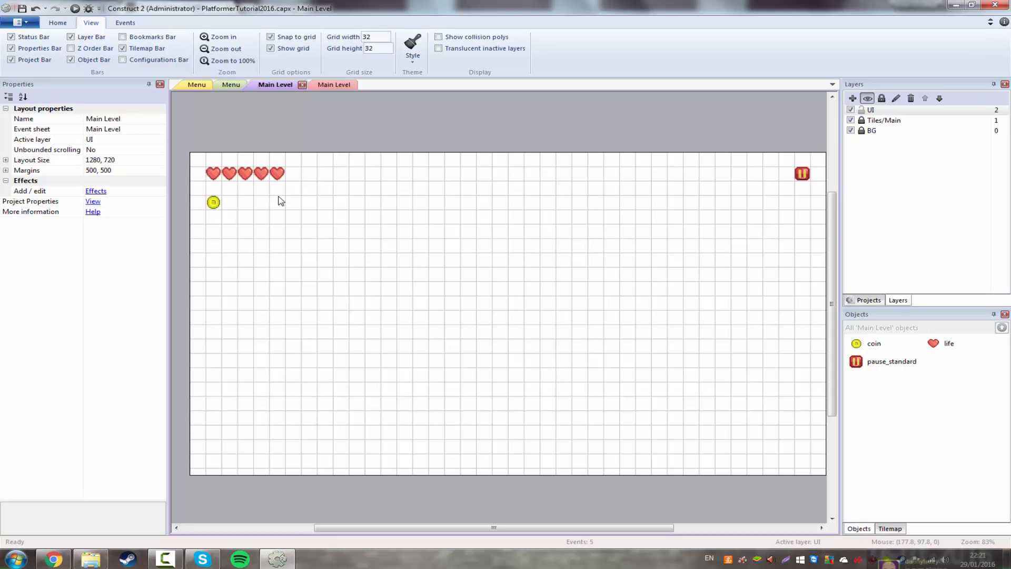
left_click(213, 202)
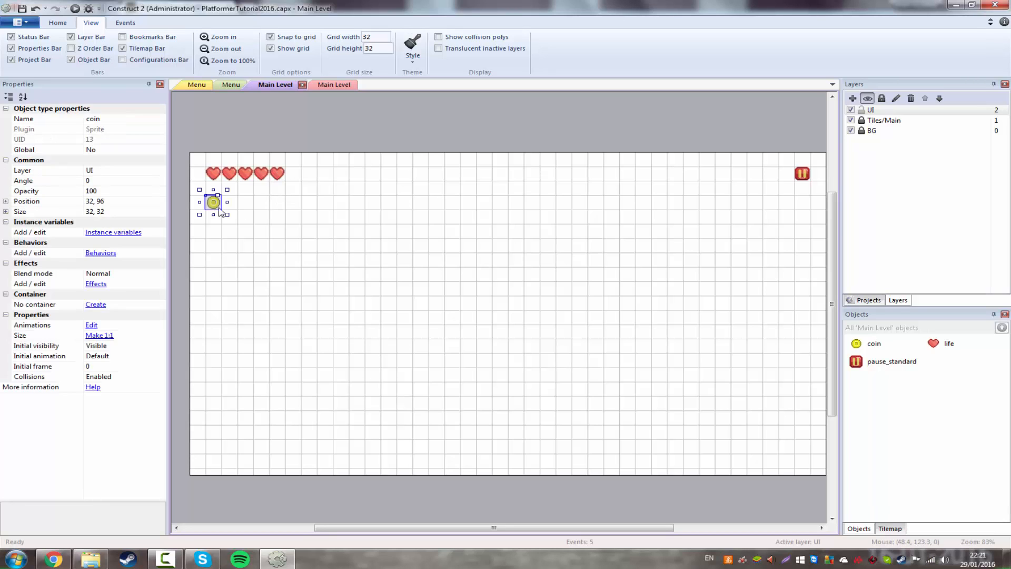
Insert a Text object named gameUItxt on the UI layer and place it beside the coin at 64, 96.
double_click(245, 213)
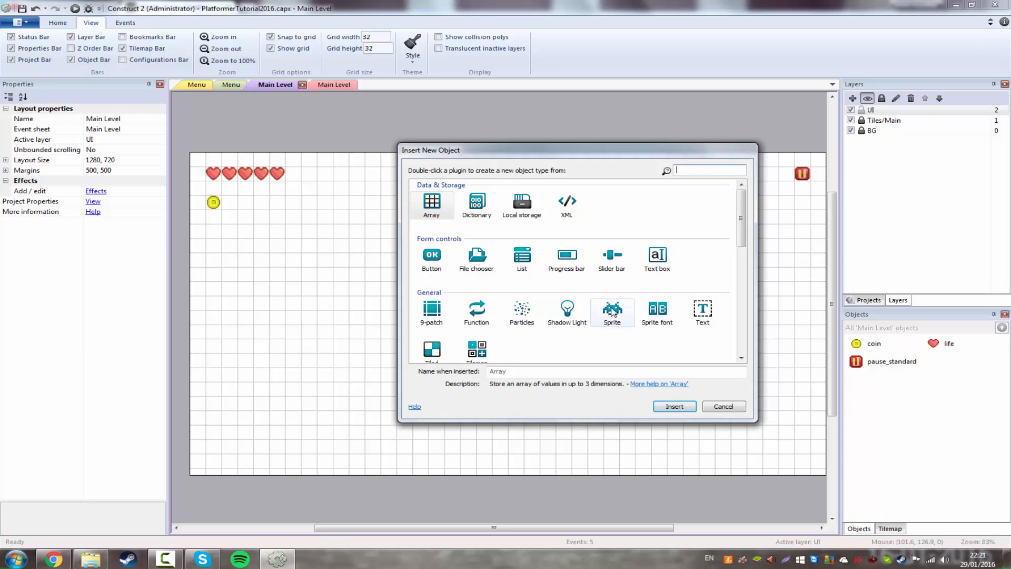
double_click(702, 310)
left_click(417, 259)
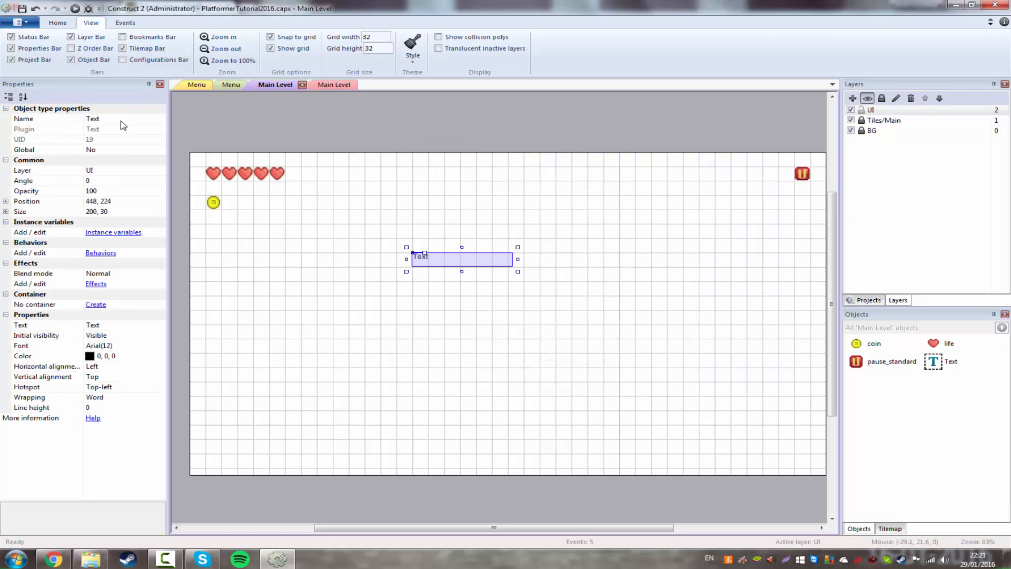
left_click(126, 119)
type("gameUI")
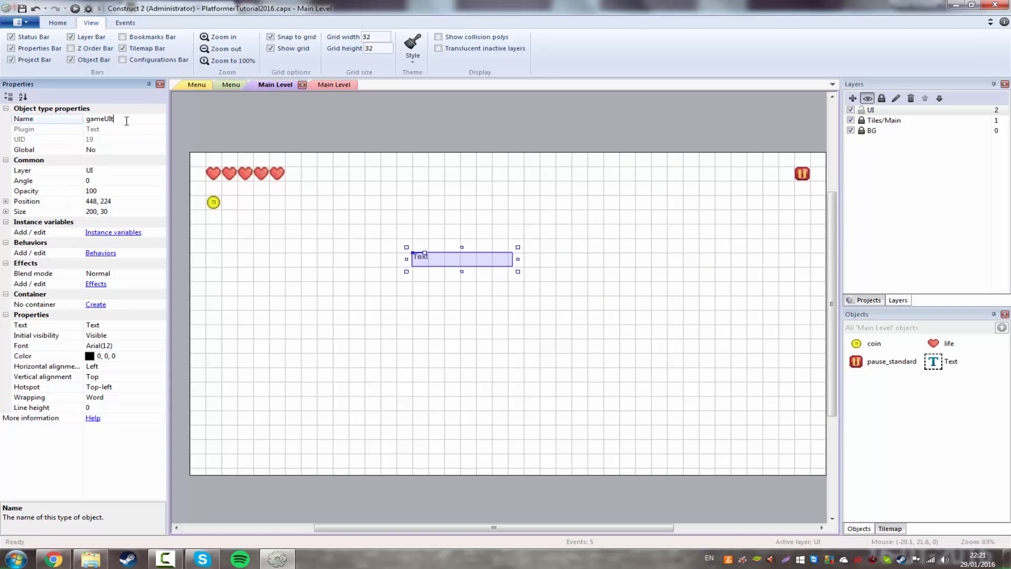
type("txt")
key("Return")
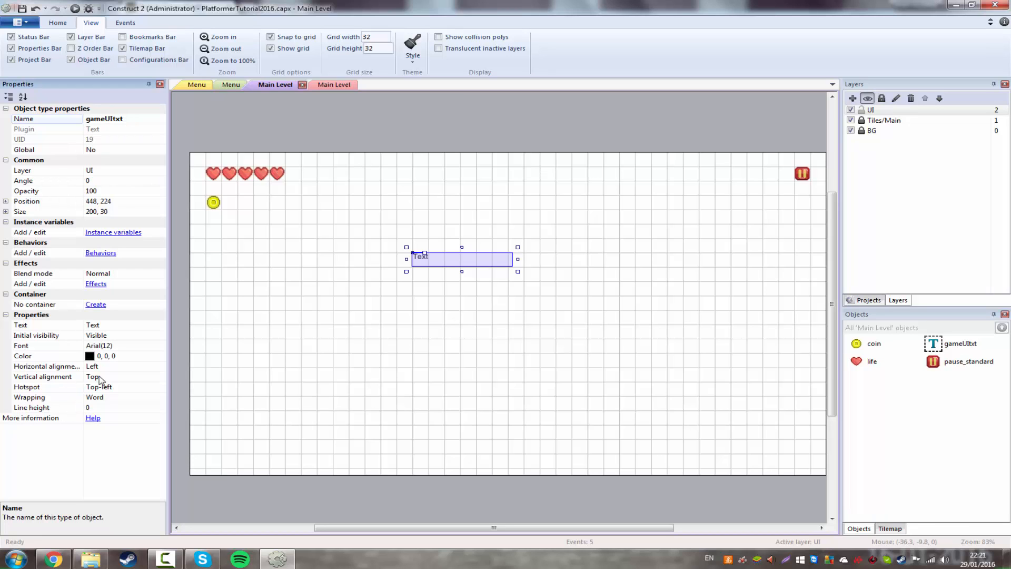
left_click_drag(447, 263, 255, 206)
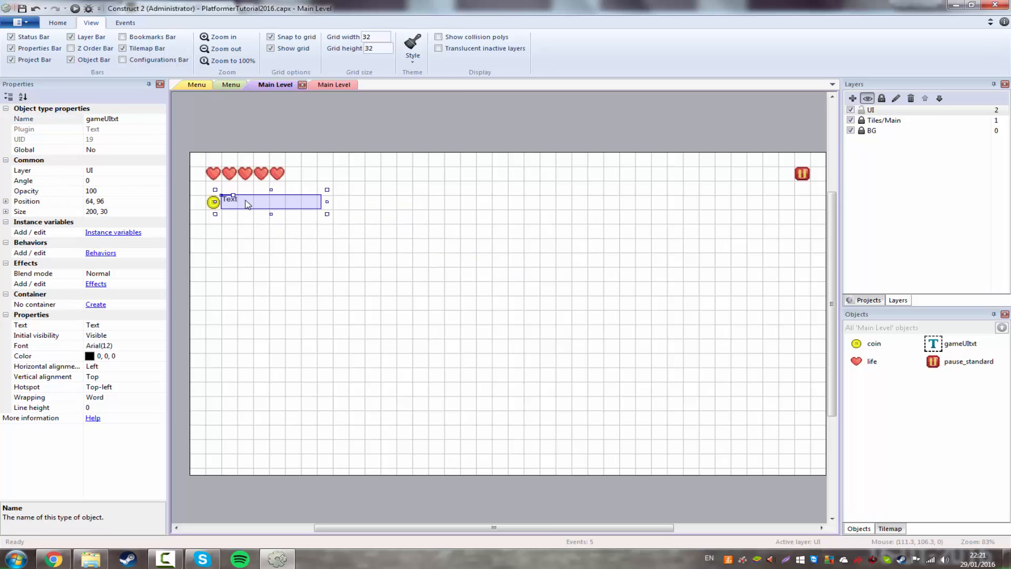
Set the font size of the gameUItxt text to 20.
left_click(157, 345)
left_click(156, 345)
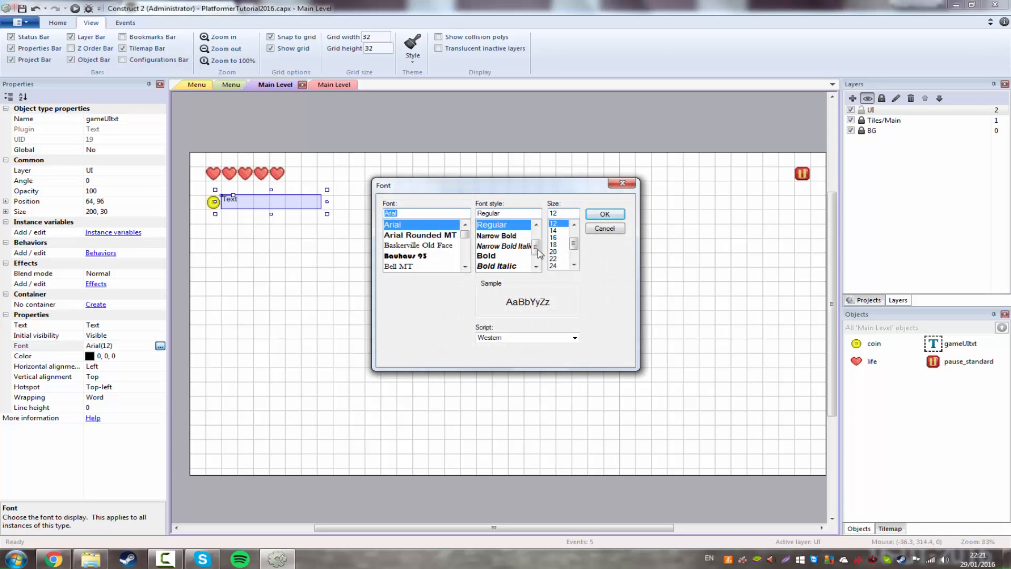
left_click(557, 230)
left_click(557, 245)
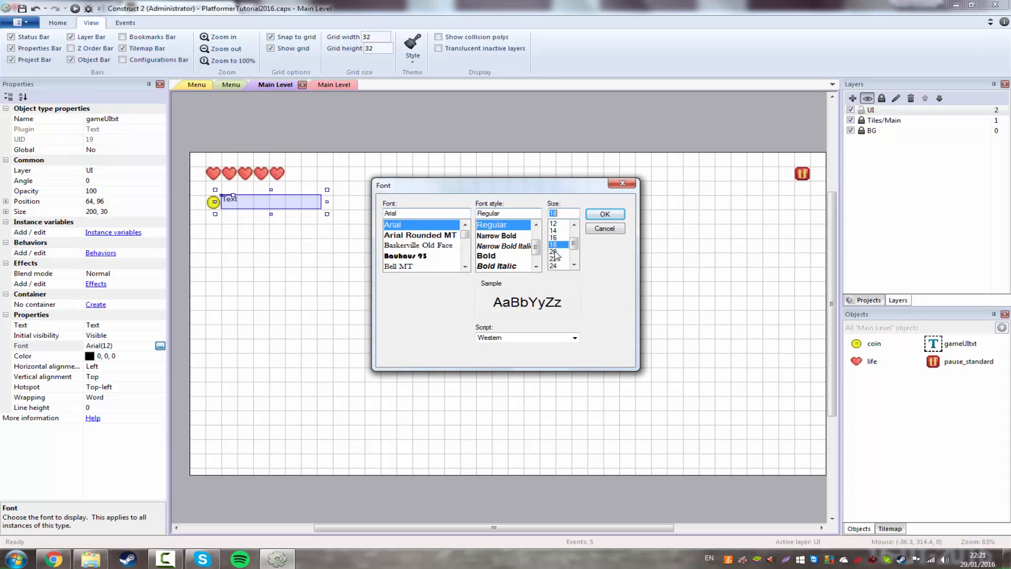
left_click(557, 251)
left_click(605, 215)
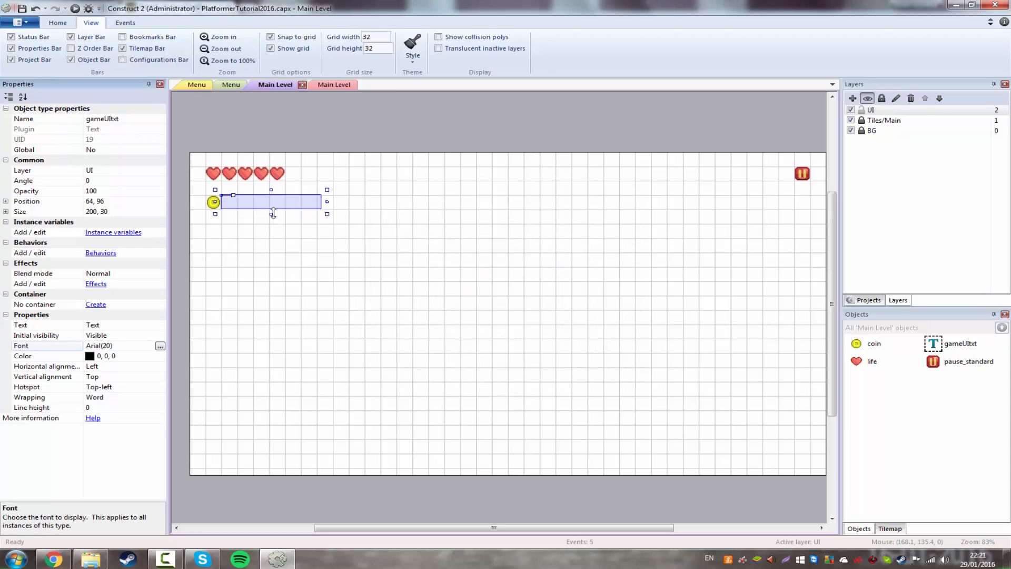
Resize the gameUItxt box to 192 by 32 at position 68, 96 and set its font size to 18.
mouse_move(272, 214)
left_mouse_down()
mouse_move(272, 228)
mouse_move(272, 218)
left_mouse_up()
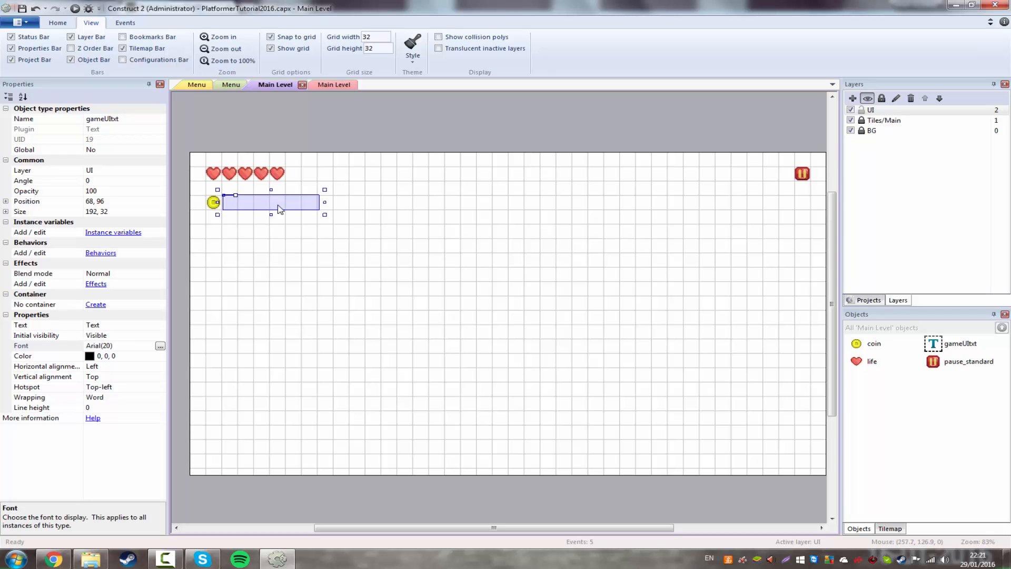
left_click(160, 346)
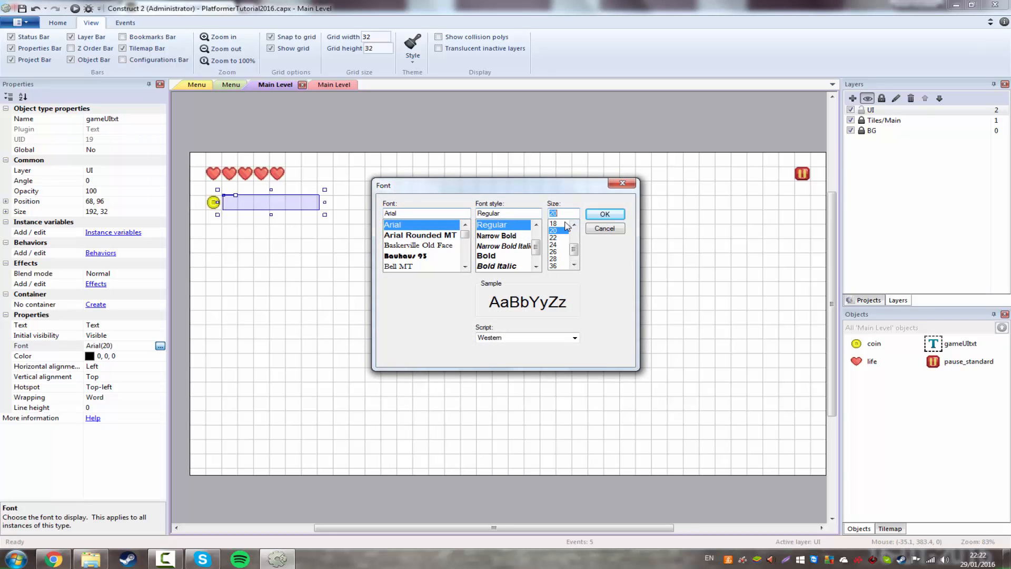
left_click(553, 224)
left_click(605, 214)
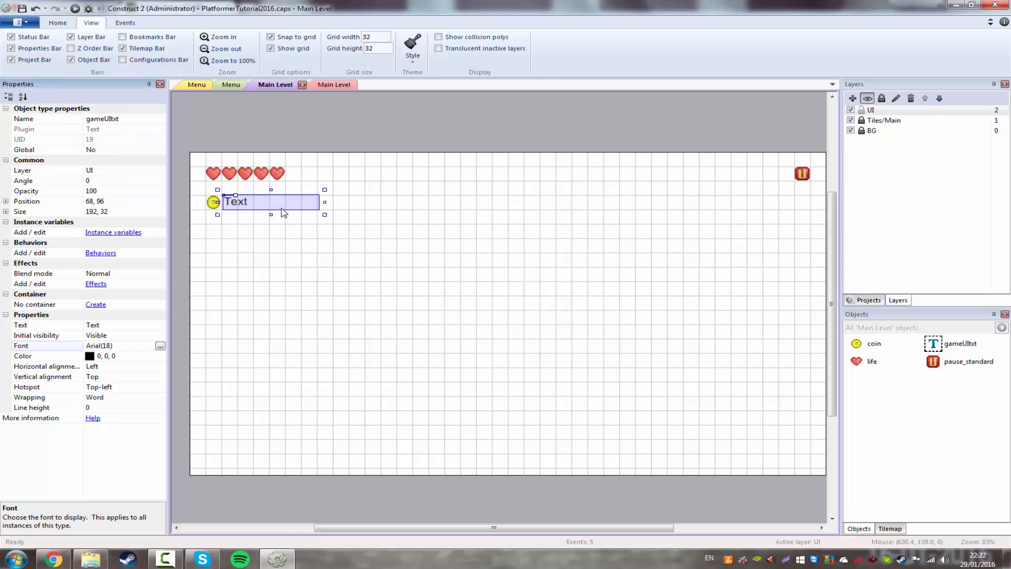
Set the vertical alignment of gameUItxt to Center and its displayed text to 999999.
double_click(104, 379)
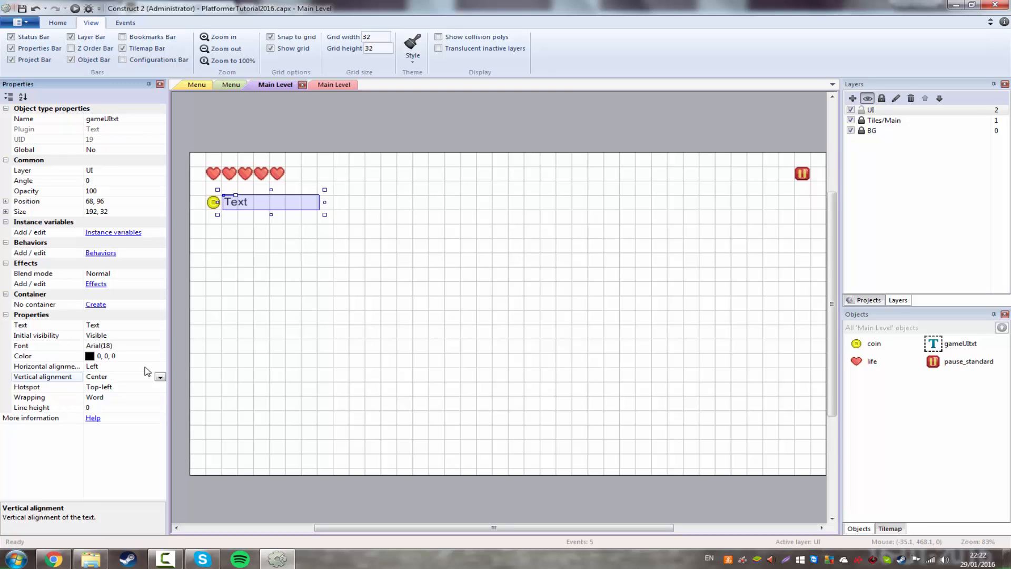
left_click(267, 248)
left_click(244, 206)
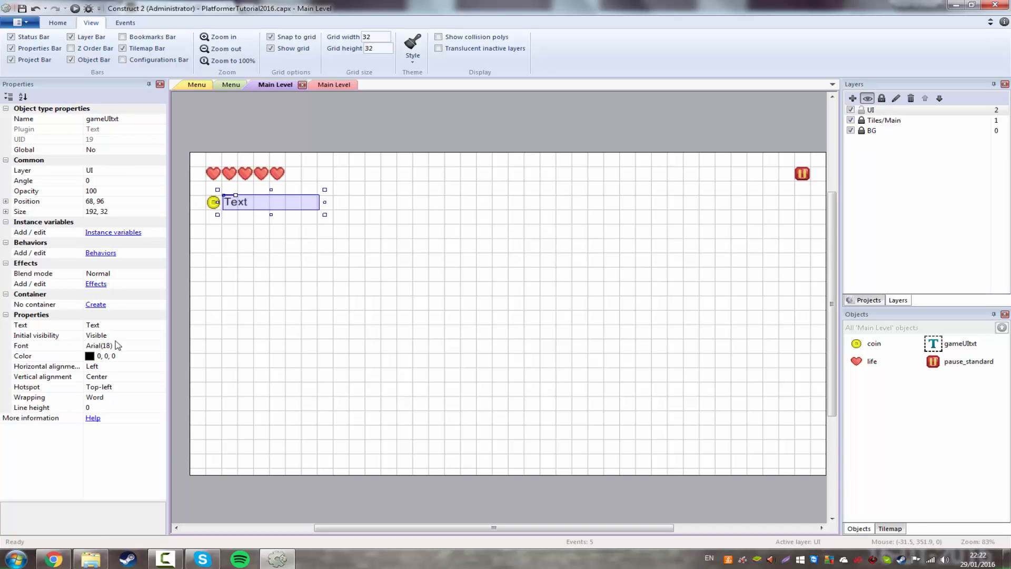
left_click(111, 326)
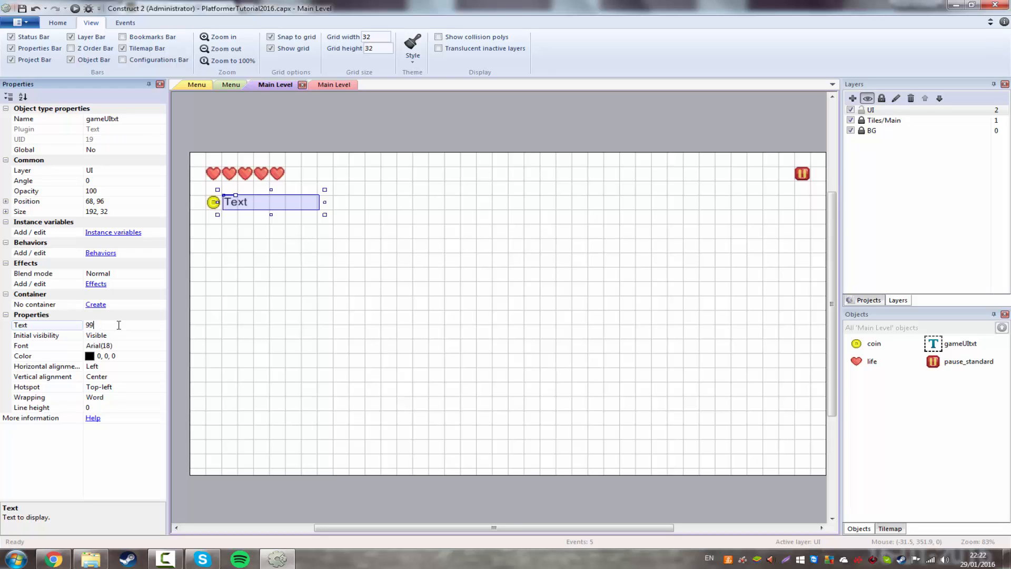
key("Return")
Change the typeface of the gameUItxt text to Consolas.
left_click(132, 346)
left_click(160, 346)
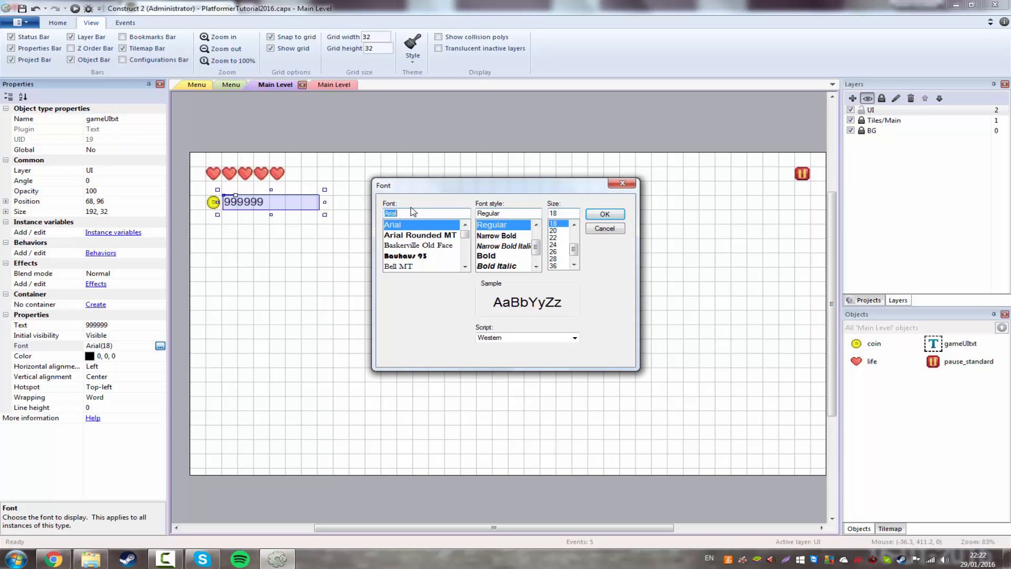
type("con")
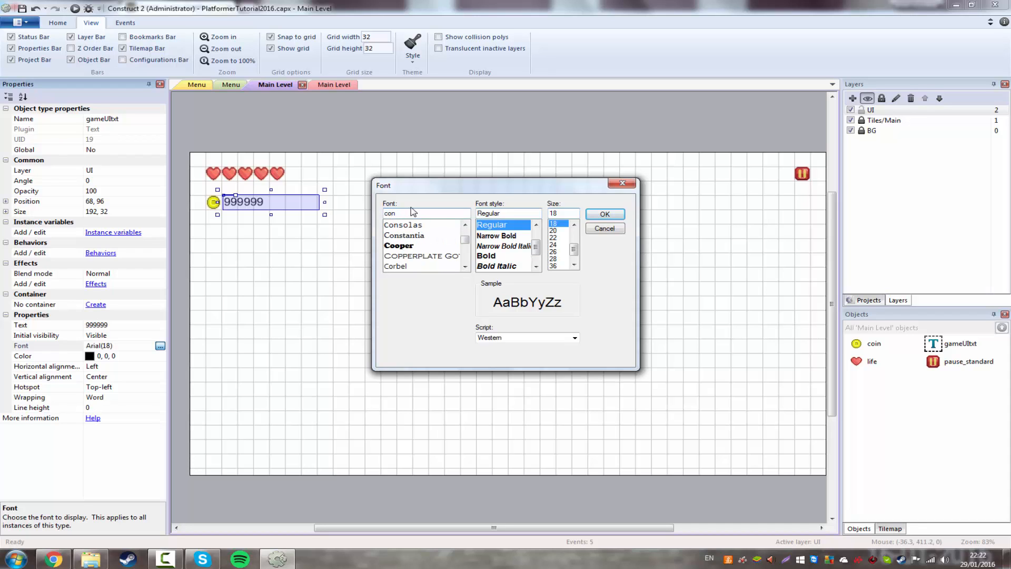
left_click(414, 226)
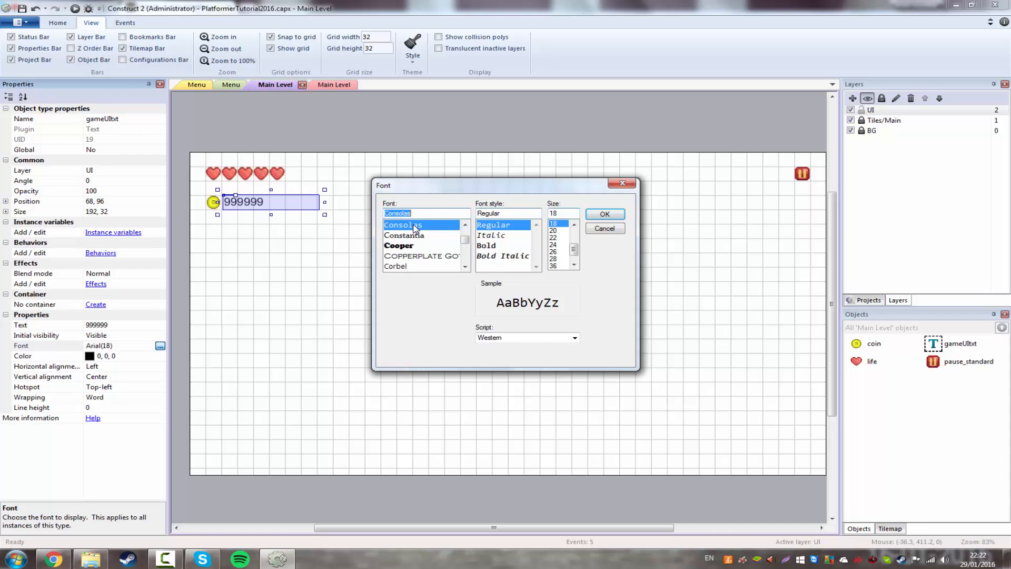
left_click(604, 214)
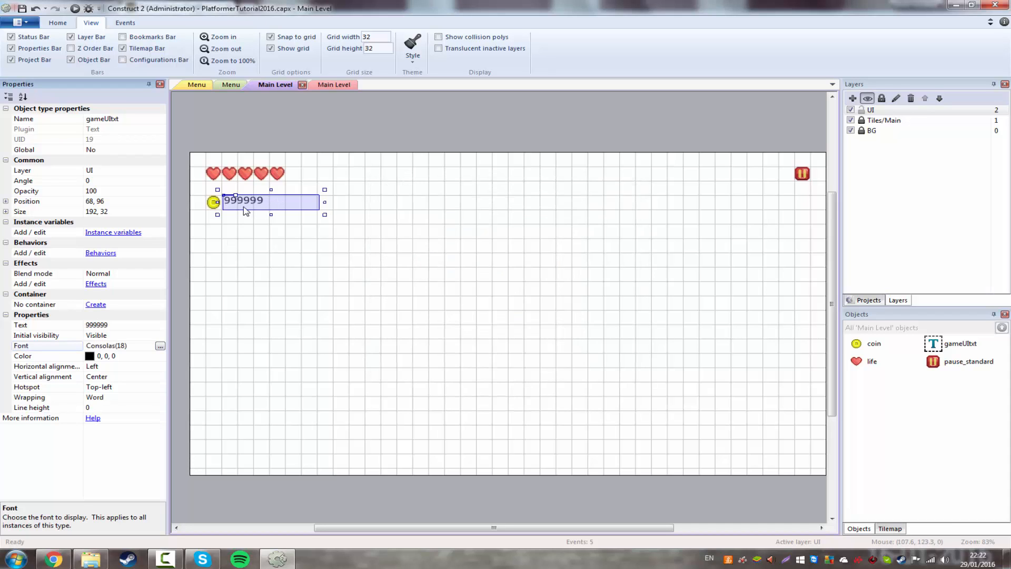
Try font sizes 20, 29 and 19 on the gameUItxt text.
left_click(160, 345)
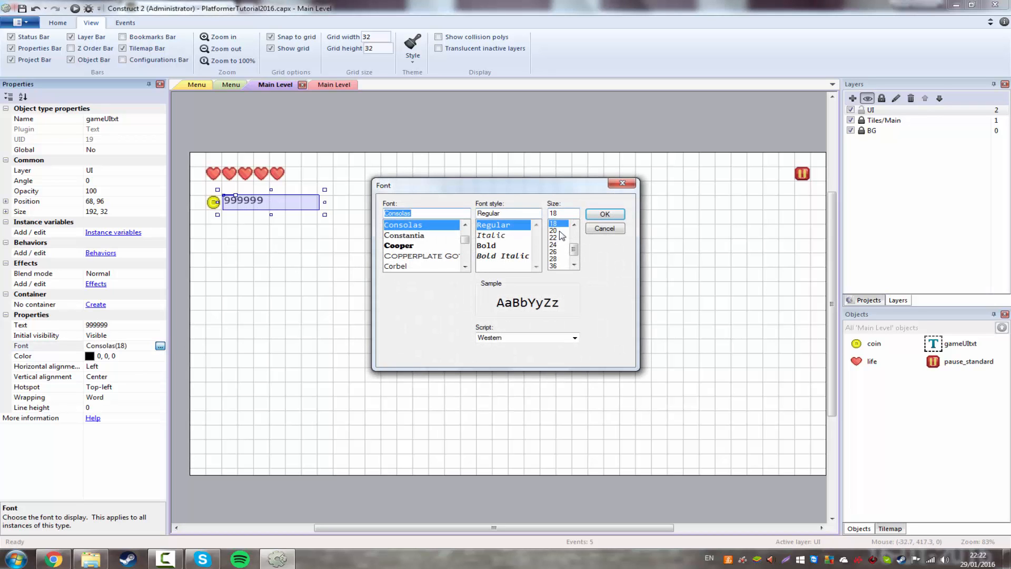
left_click(554, 230)
left_click(593, 215)
left_click(160, 345)
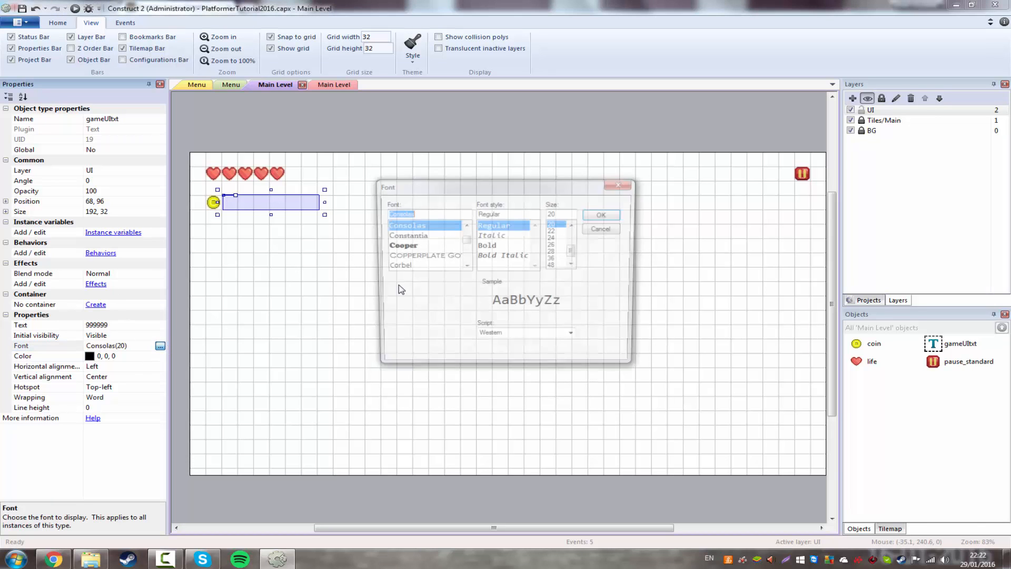
left_click(561, 211)
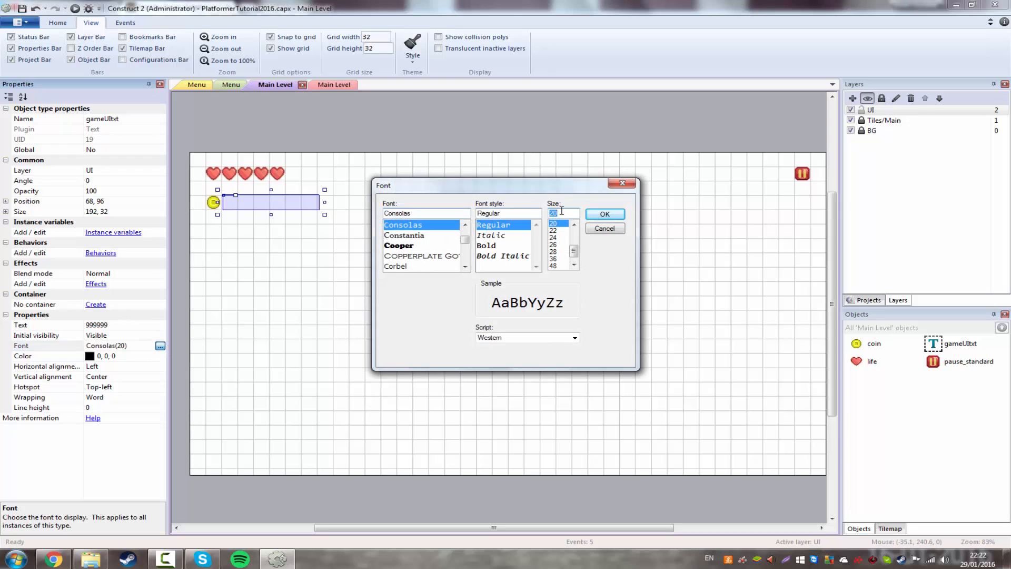
type("29")
key("Return")
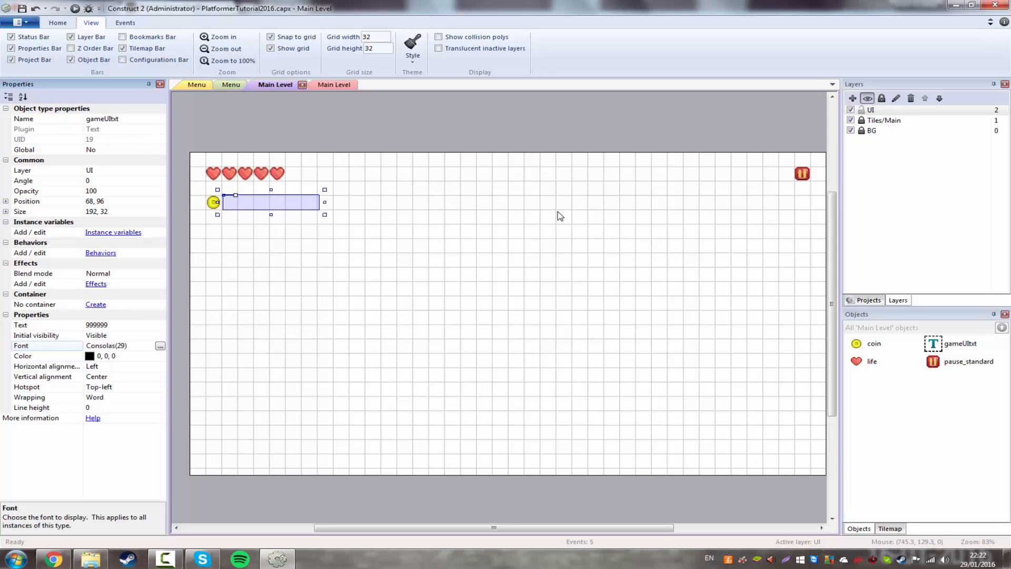
left_click(160, 346)
left_click(561, 212)
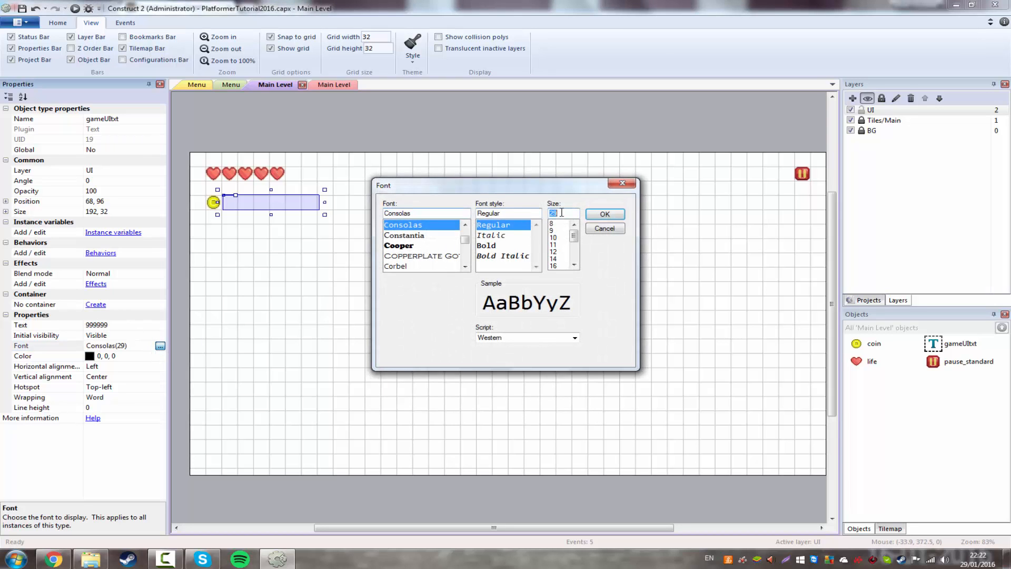
type("19")
key("Return")
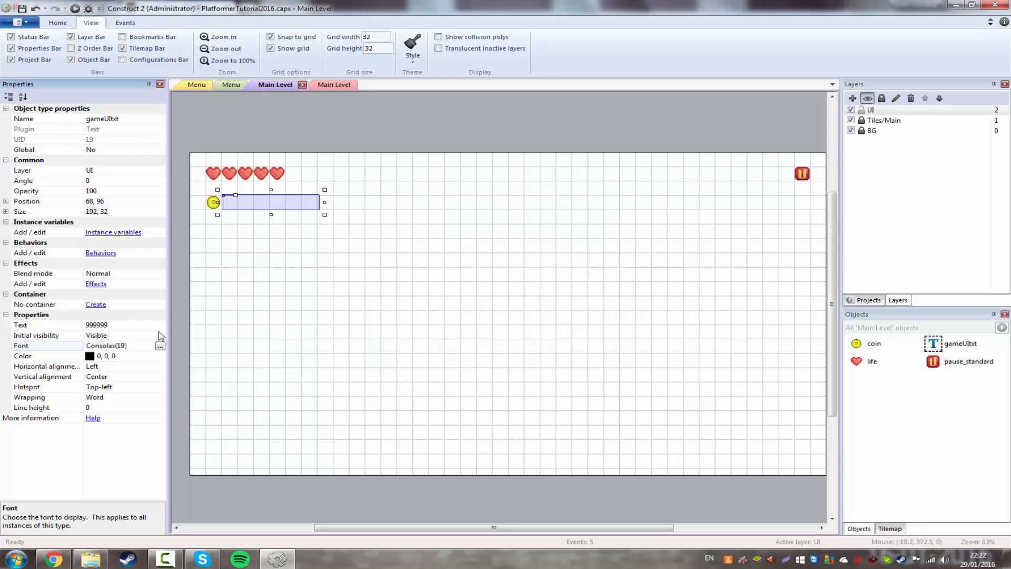
Set the Consolas font of gameUItxt to size 18.
left_click(160, 346)
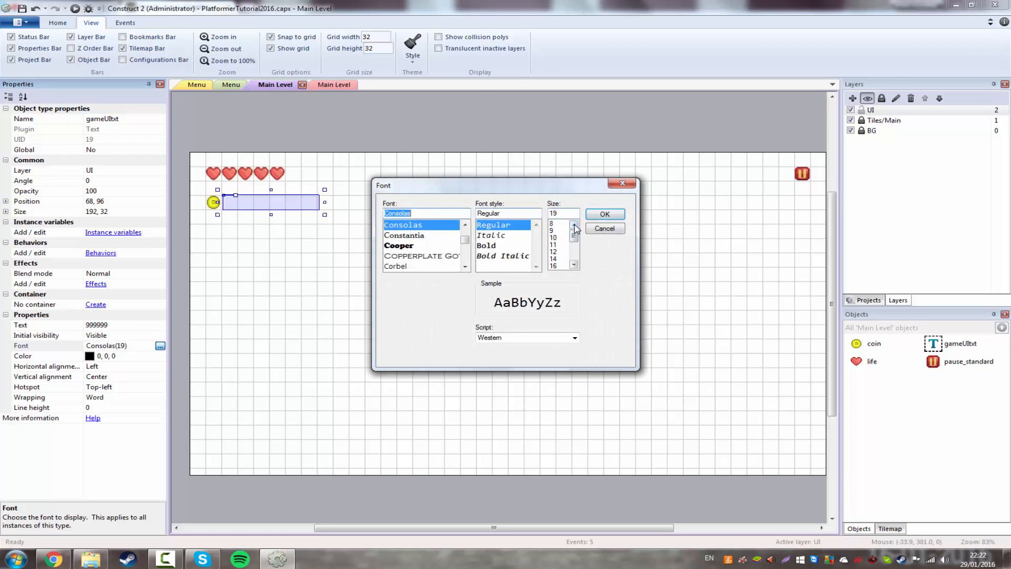
left_click(574, 265)
left_click(553, 266)
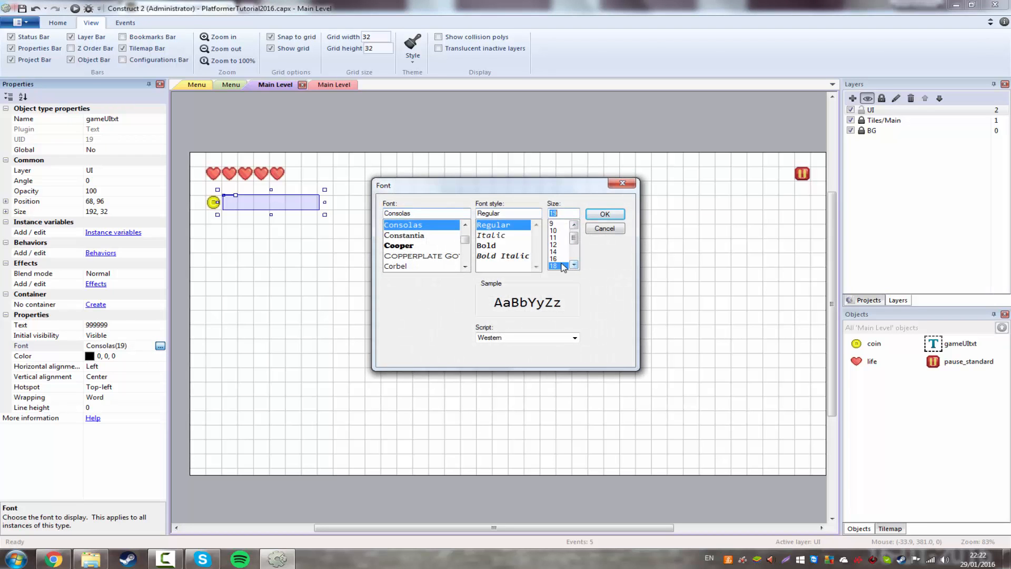
left_click(603, 214)
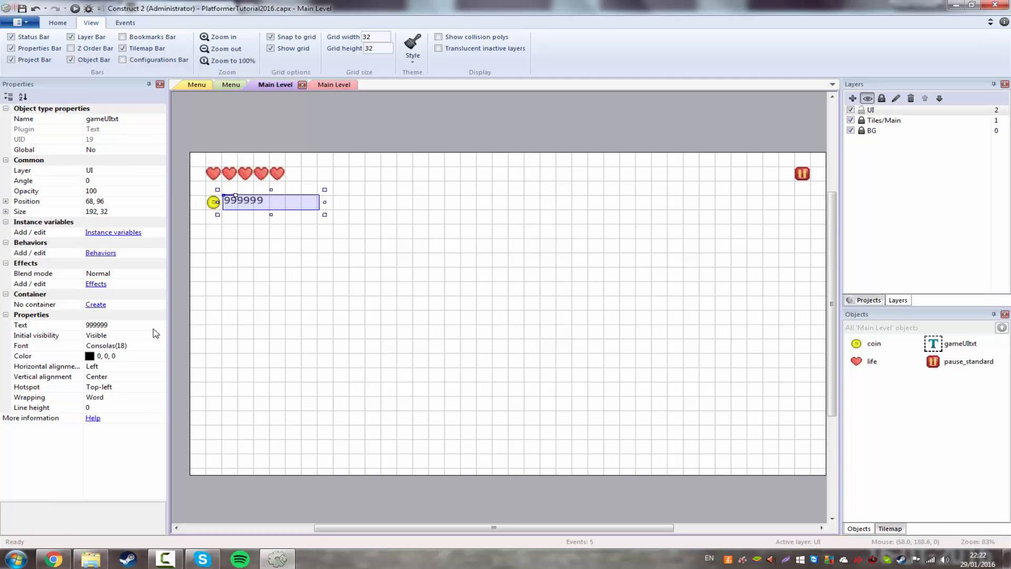
Set the horizontal alignment of gameUItxt to Center.
left_click(107, 378)
double_click(108, 367)
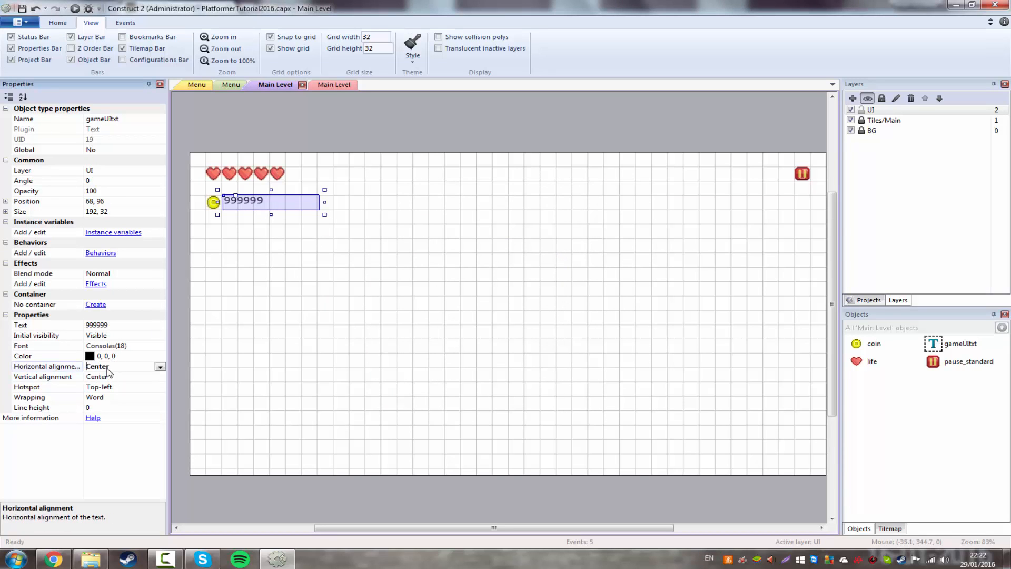
left_click(118, 366)
left_click(159, 366)
left_click(136, 377)
left_click(290, 363)
left_click(249, 207)
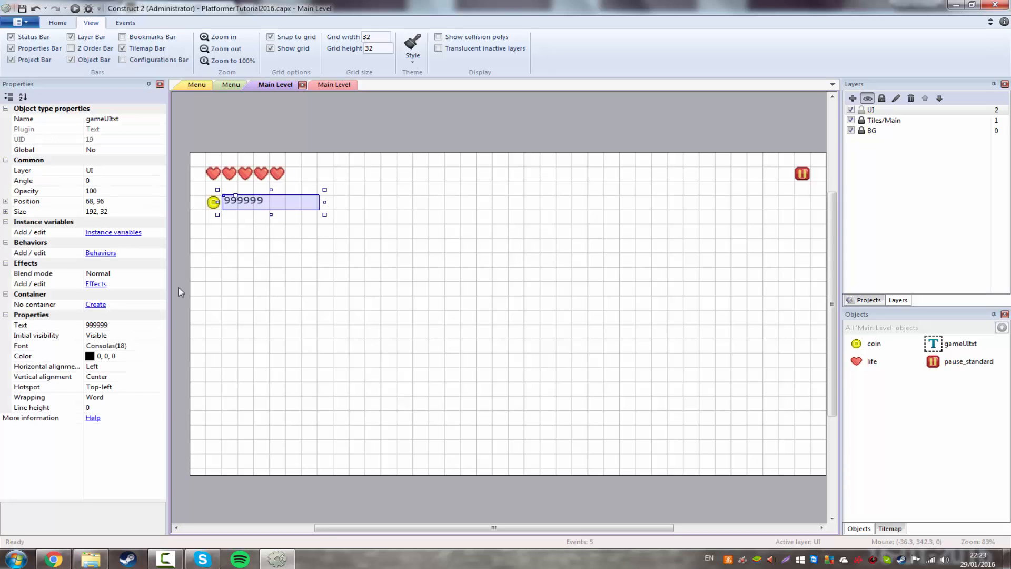
Move the gameUItxt text beside the coin to position 64, 96.
mouse_move(271, 215)
left_mouse_down()
mouse_move(272, 230)
mouse_move(273, 213)
left_mouse_up()
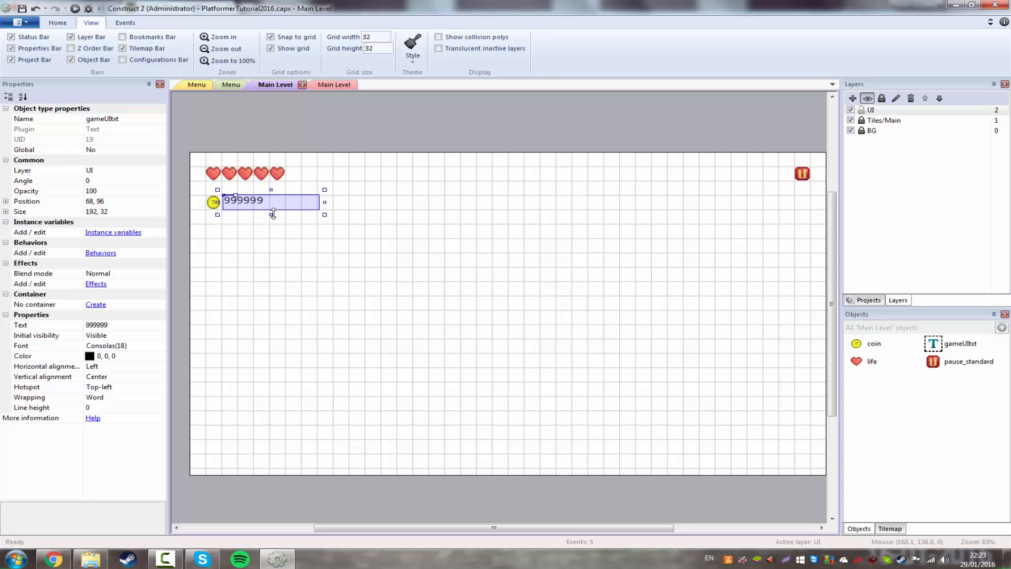
left_click(274, 271)
left_click(232, 199)
left_click(342, 300)
left_click(266, 209)
left_click_drag(266, 209, 255, 206)
left_click(267, 262)
left_click(256, 206)
Change the typeface of the gameUItxt text to Constantia at size 18.
left_click(158, 346)
left_click(160, 345)
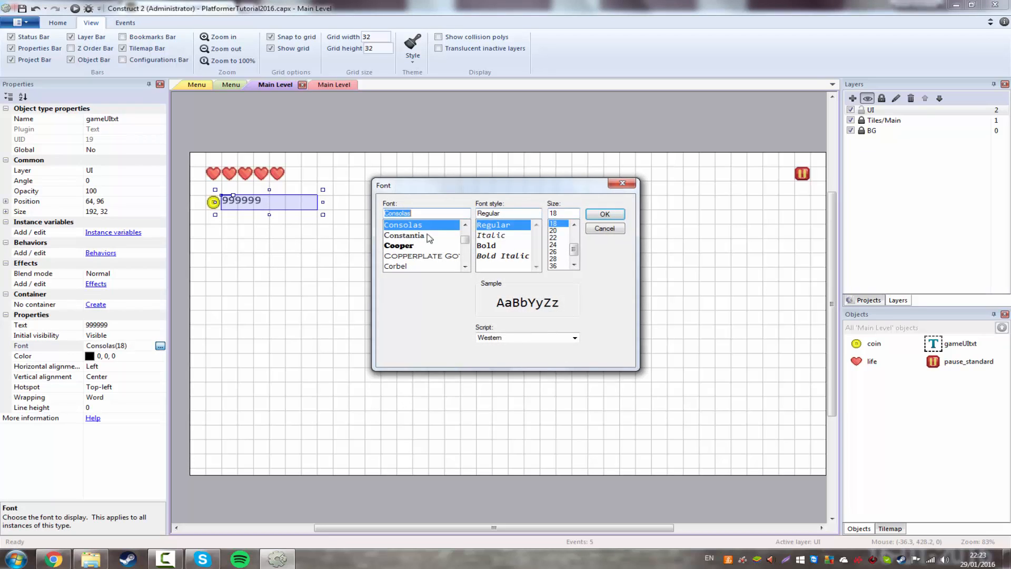
left_click(404, 235)
left_click(604, 214)
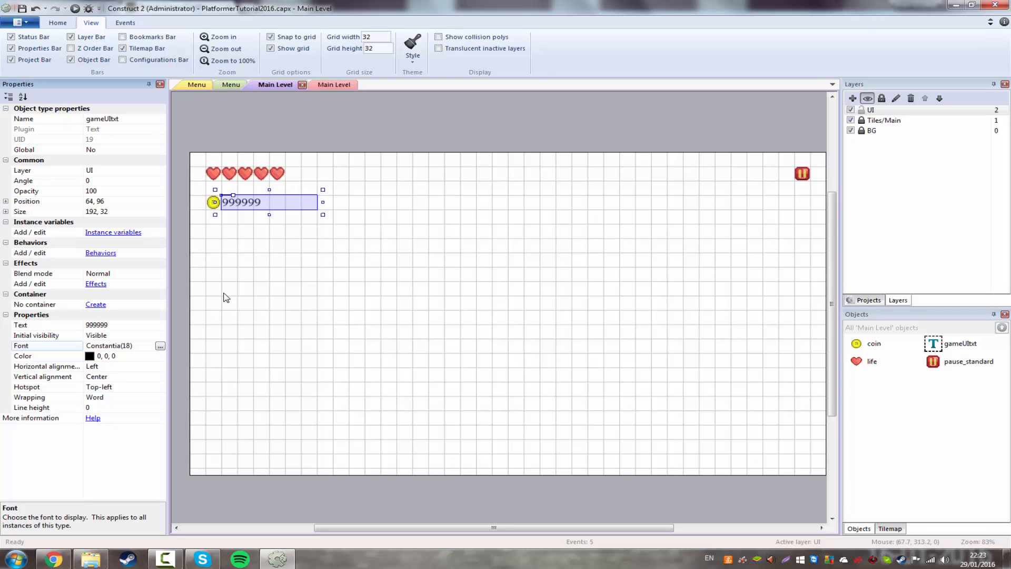
left_click(276, 227)
left_click(245, 206)
left_click(267, 230)
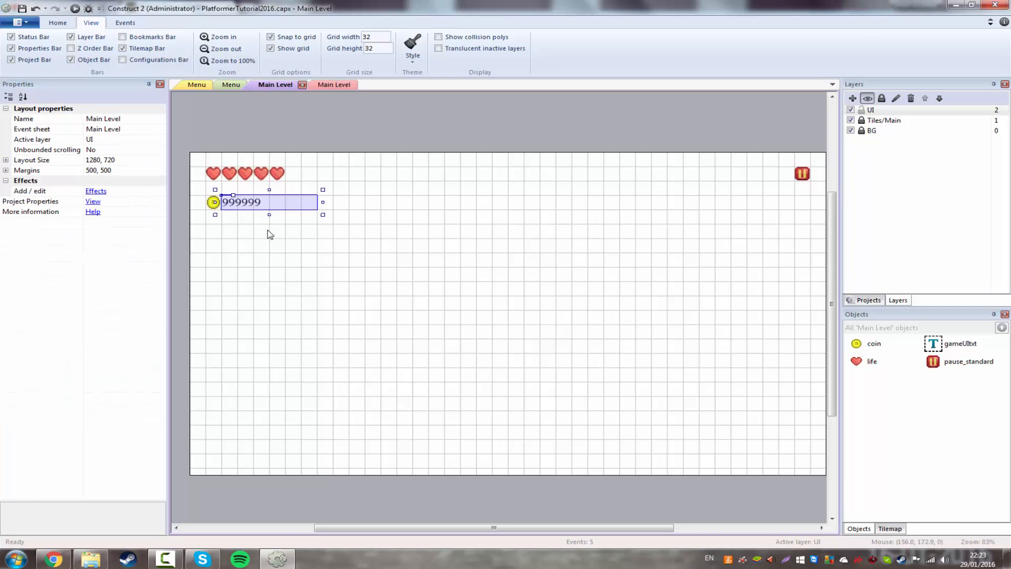
left_click(253, 203)
left_click(265, 236)
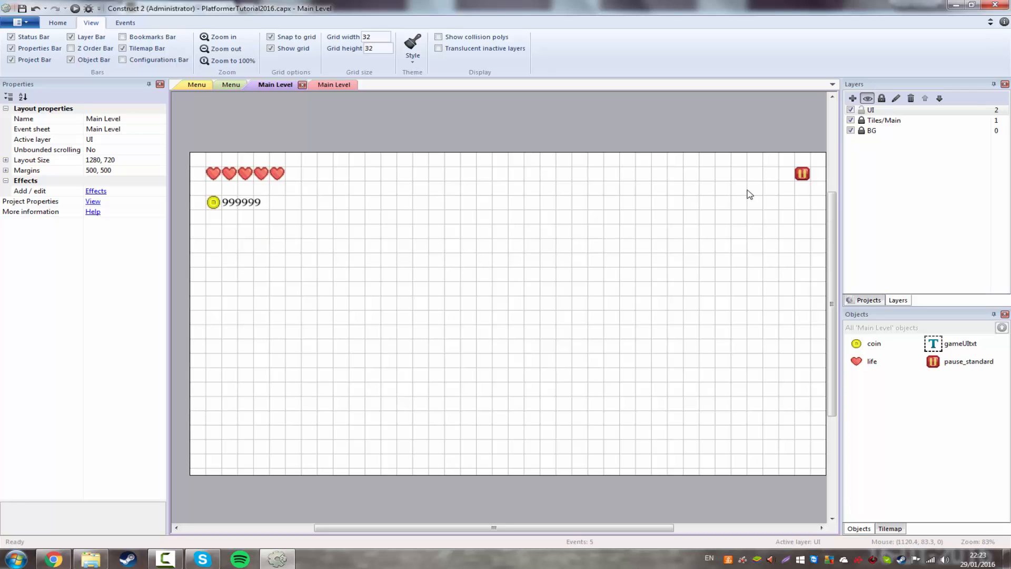
left_click(257, 207)
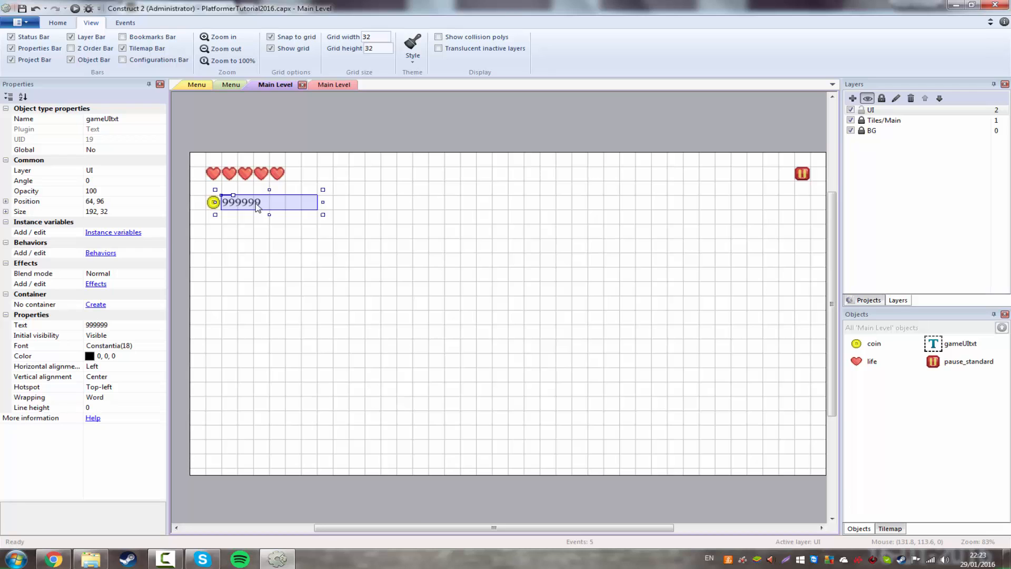
left_click(321, 256)
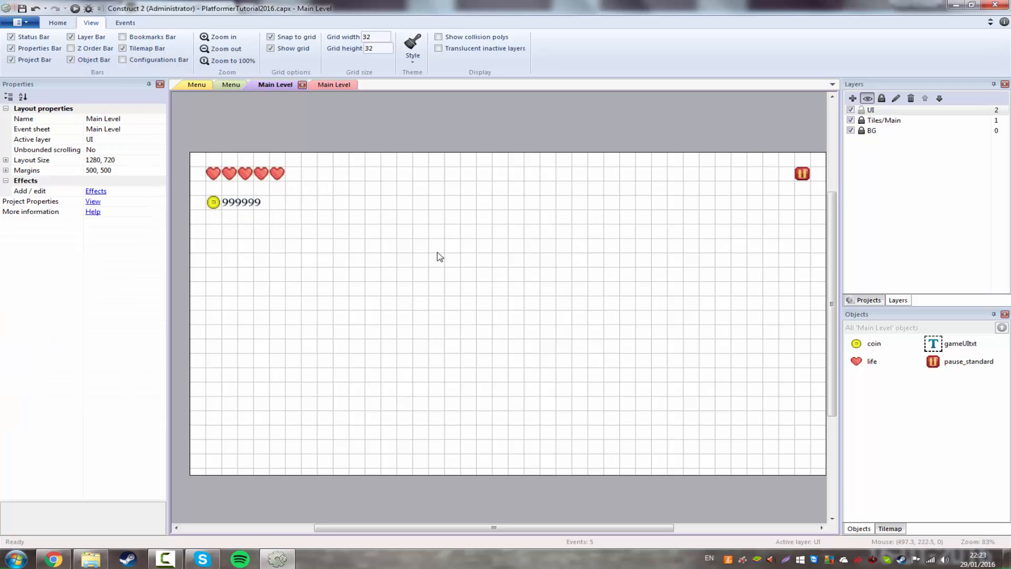
Add a new layer above the UI layer and name it PMENU.
left_click(889, 109)
left_click(854, 99)
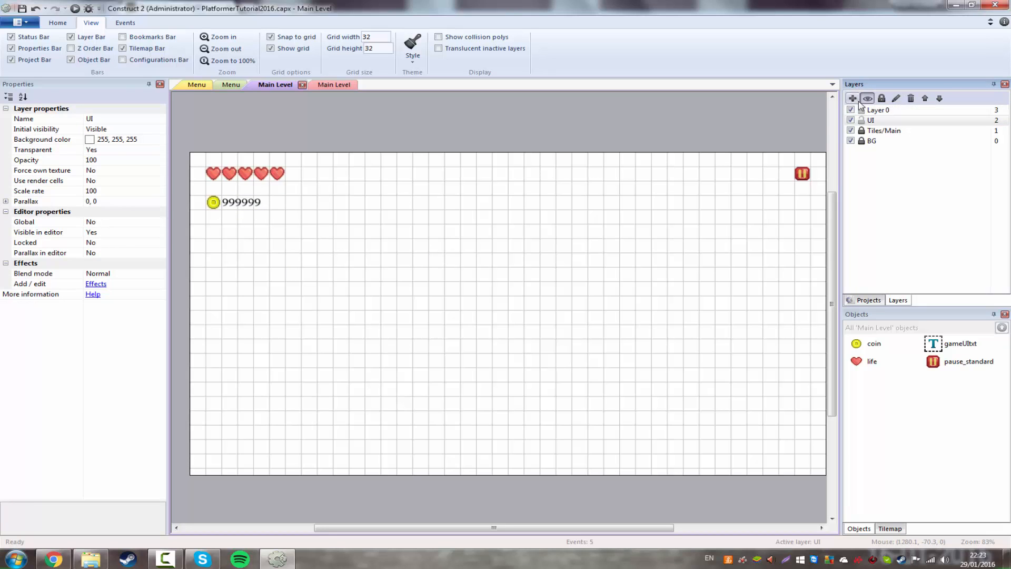
left_click(878, 110)
left_click(881, 112)
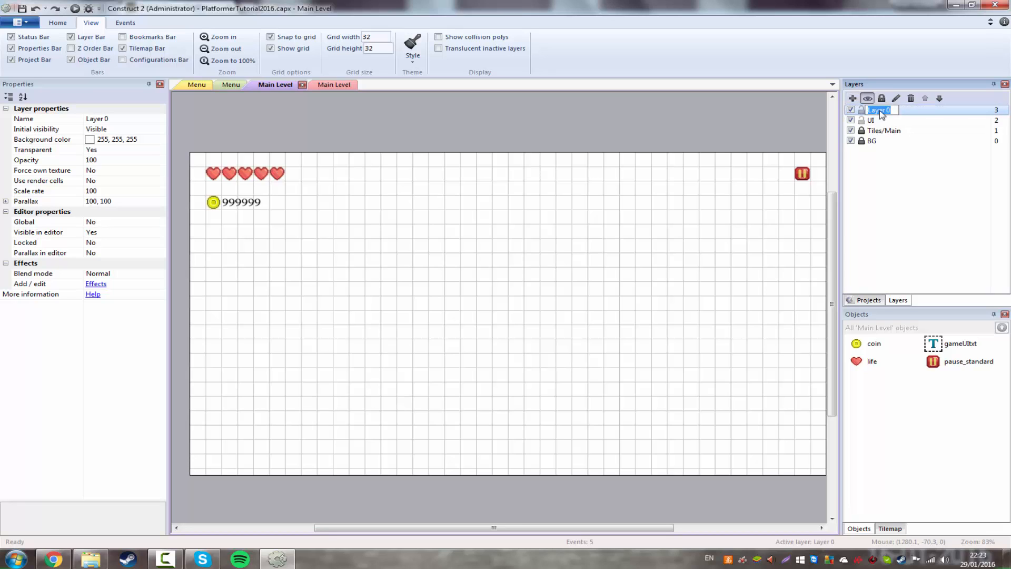
type("MENU")
key("Home")
type("P")
key("Return")
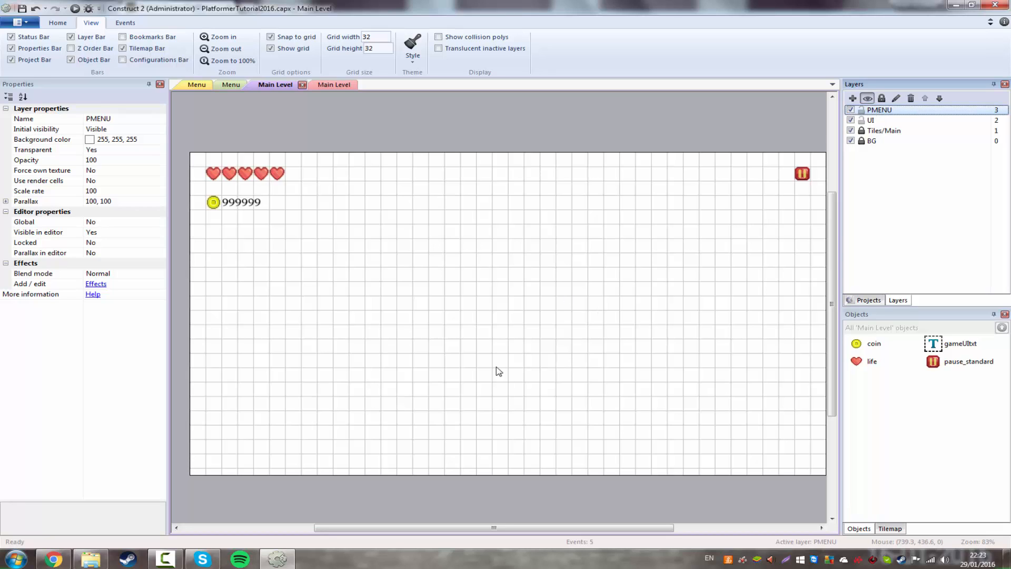
Toggle the PMENU layer's visibility off and on, and lock the UI layer.
left_click(851, 111)
left_click(851, 110)
left_click(851, 110)
left_click(851, 111)
left_click(524, 276)
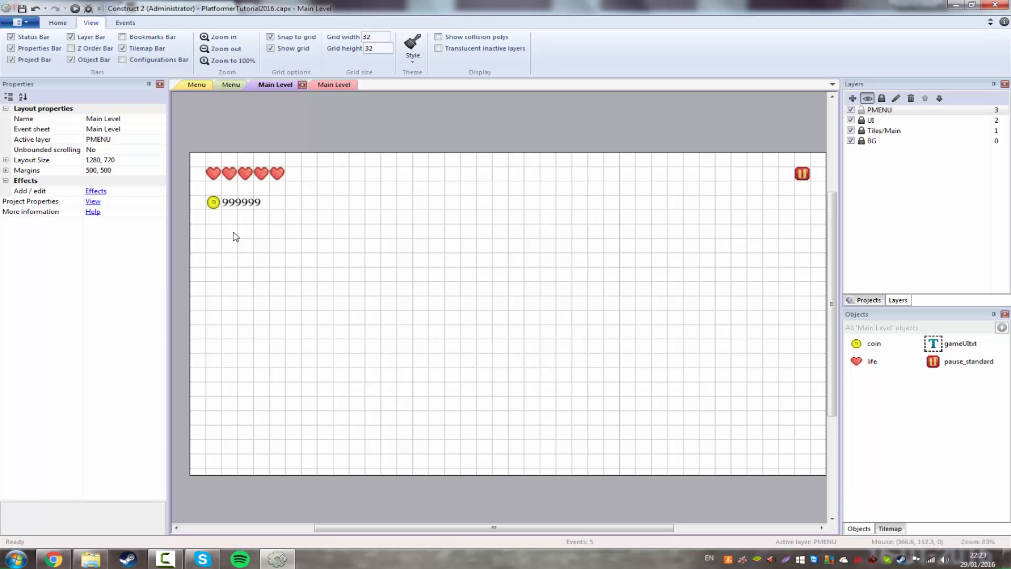
Switch to Windows Explorer and import close-standard.png at 288, 320 and board-menu.png at 160, 512 as sprites on the PMENU layer.
left_click(97, 565)
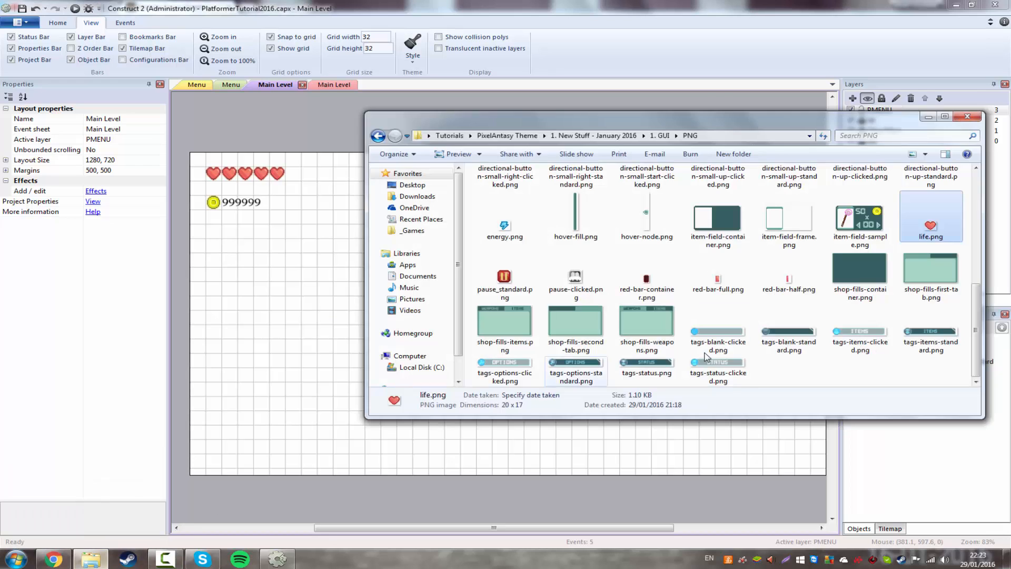
left_click(571, 293)
scroll(570, 295, "up", 2)
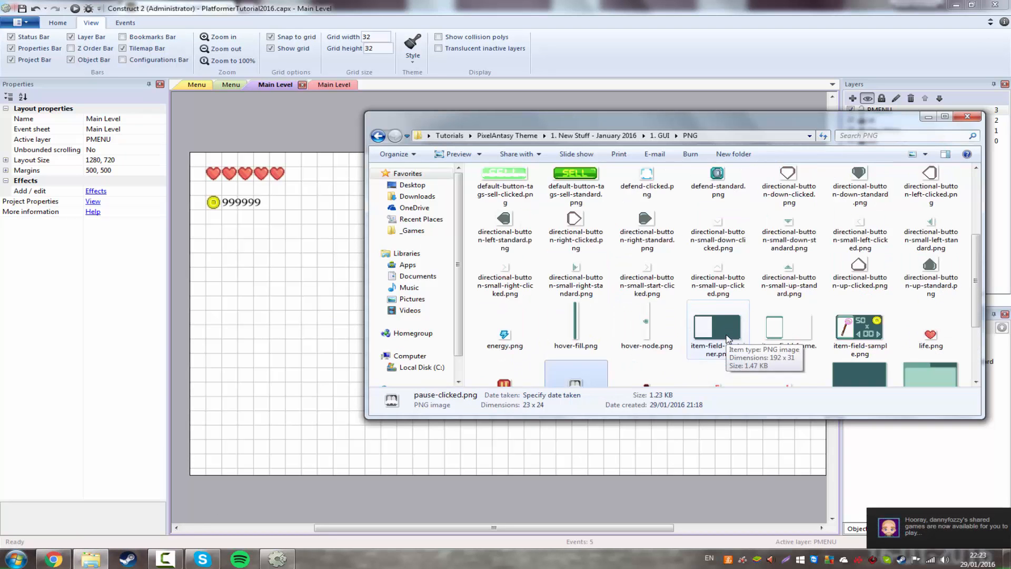
scroll(728, 338, "up", 3)
left_click(860, 198)
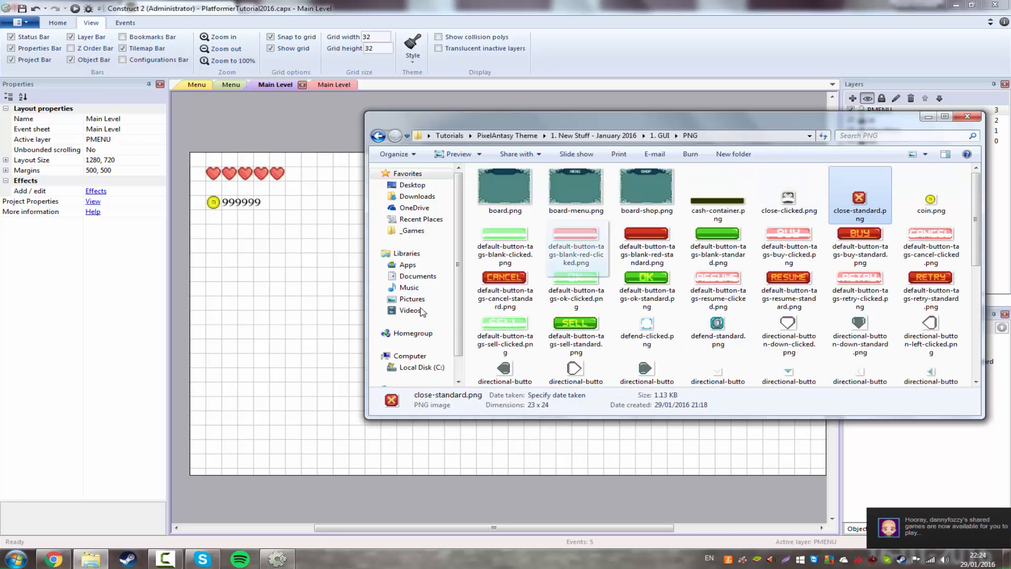
left_click_drag(422, 311, 332, 297)
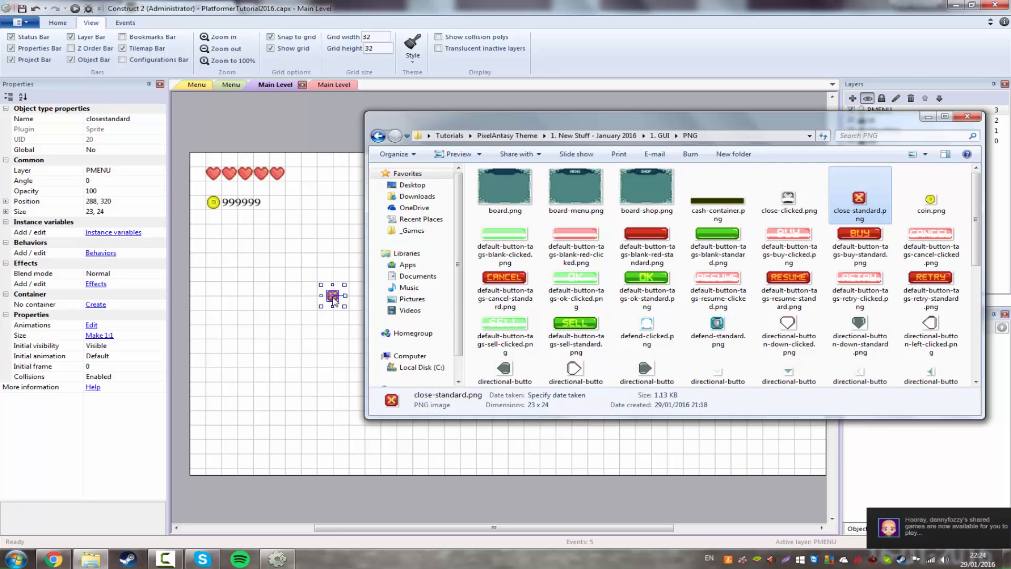
left_click_drag(505, 187, 561, 223)
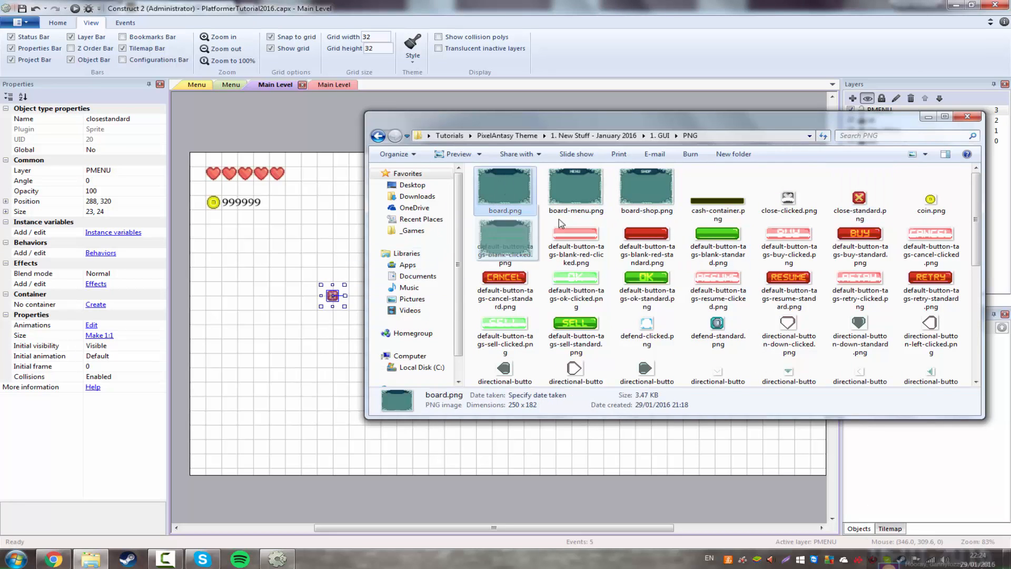
left_click_drag(564, 186, 320, 374)
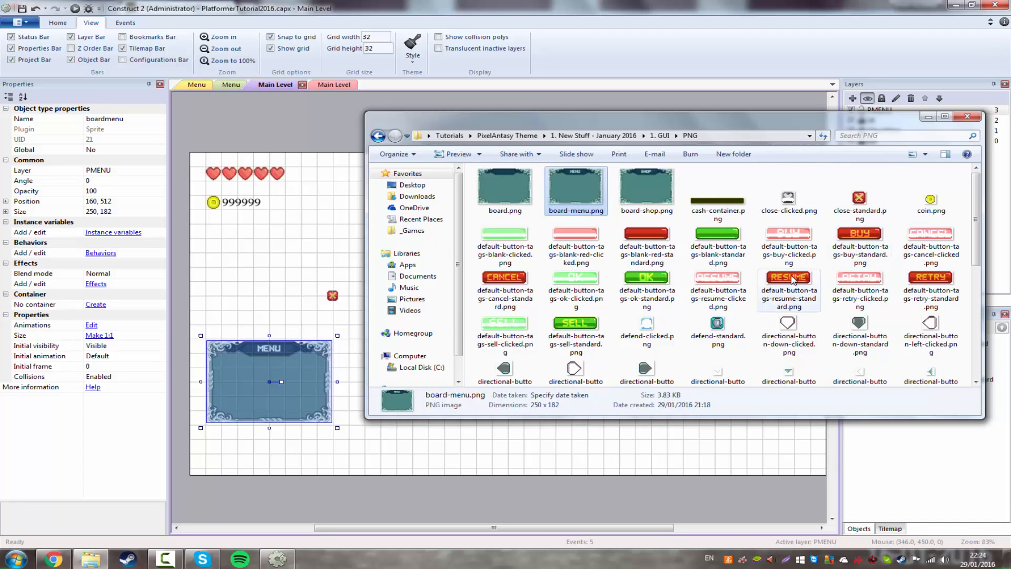
Import default-button-tags-resume-standard.png at 768, 640, tags-options-standard.png at 768, 672 and tags-items-standard.png at 768, 704 as sprites on the PMENU layer.
left_click_drag(792, 279, 574, 438)
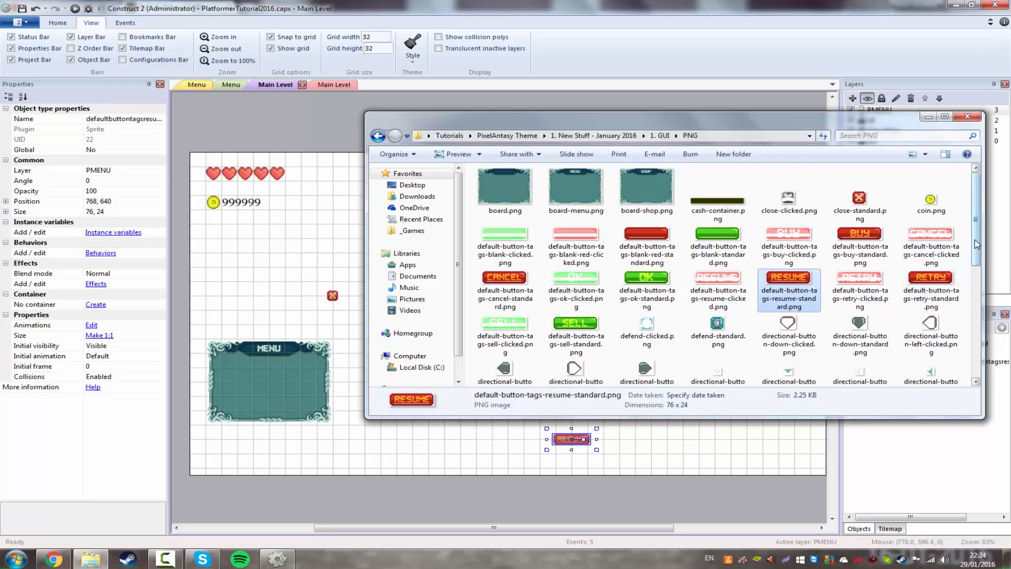
left_click_drag(975, 241, 980, 375)
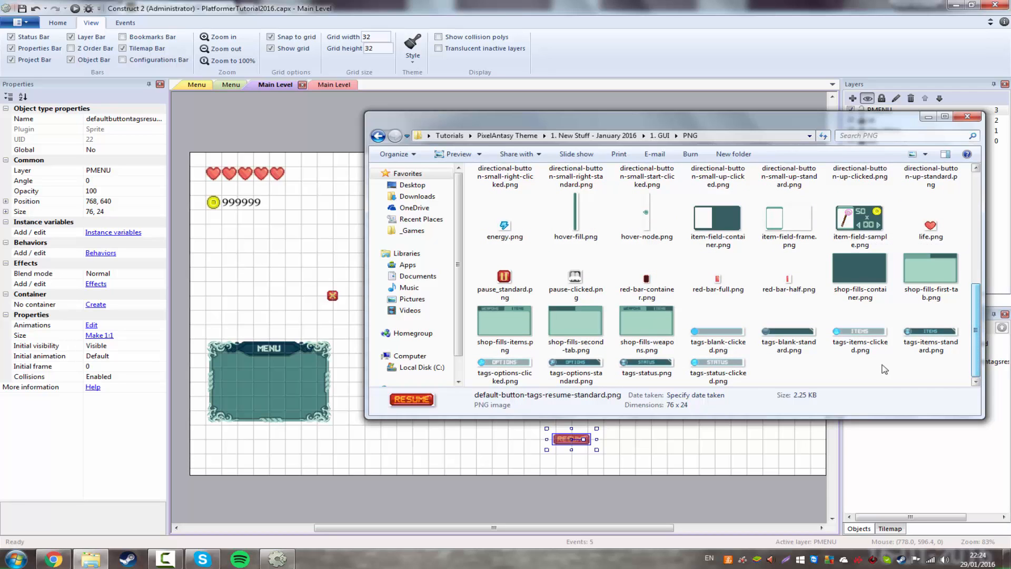
left_click_drag(575, 368, 578, 457)
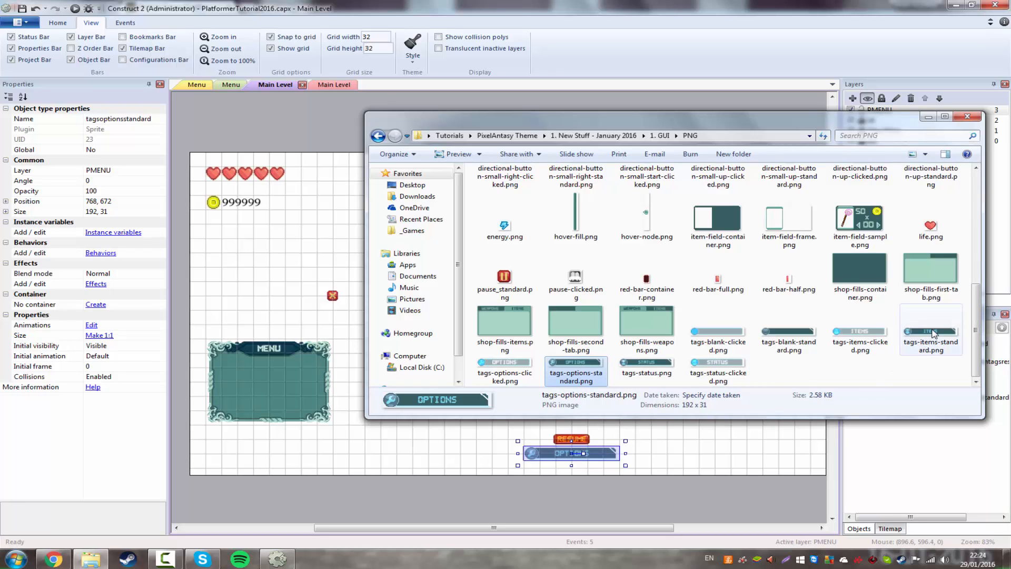
left_click_drag(932, 332, 588, 469)
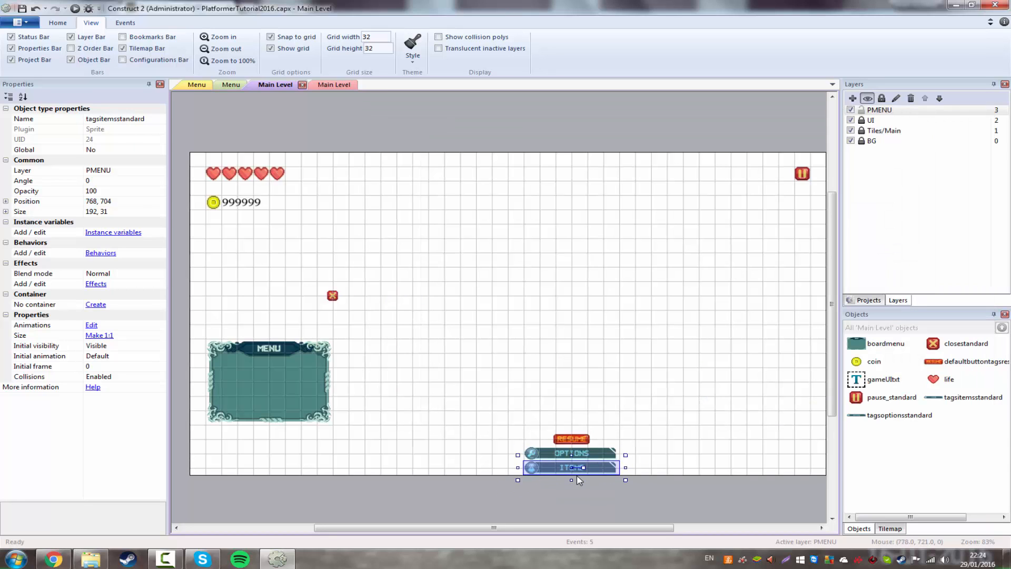
left_click(612, 429)
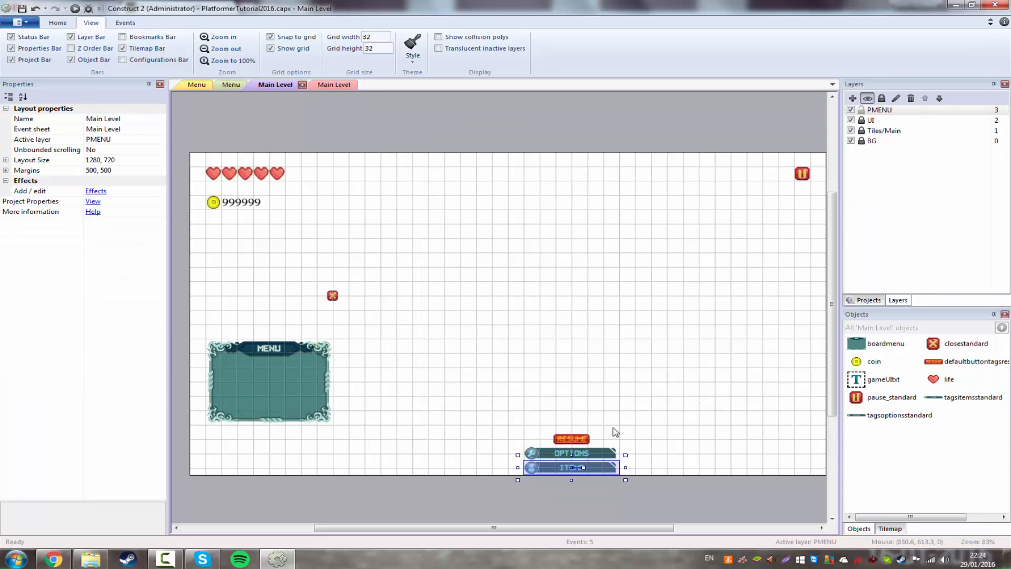
Delete the Resume button sprite from the layout and remove its object type defaultbuttontagsresumestandard from the project.
left_click(570, 441)
key("Delete")
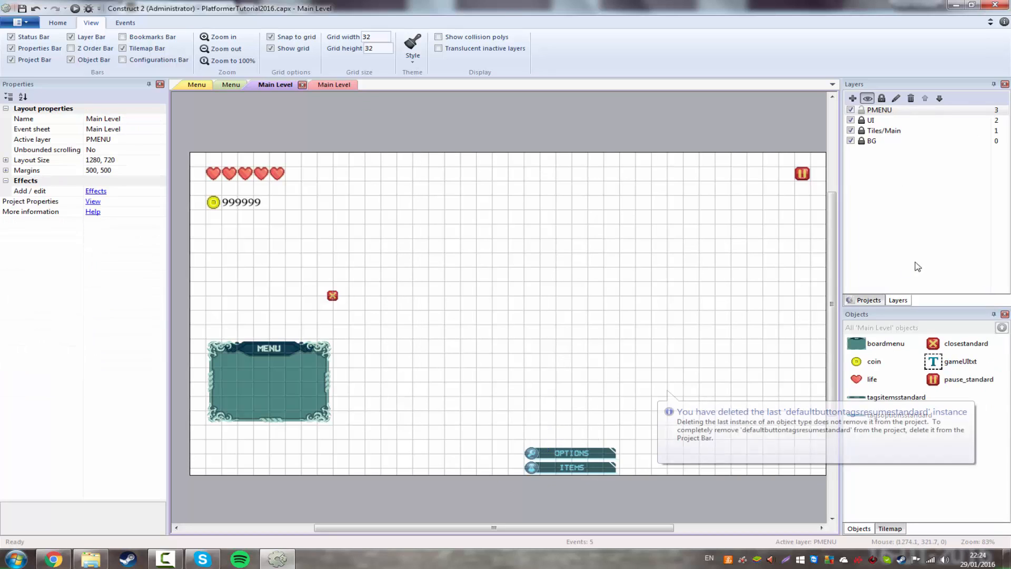
left_click(869, 300)
left_click(916, 282)
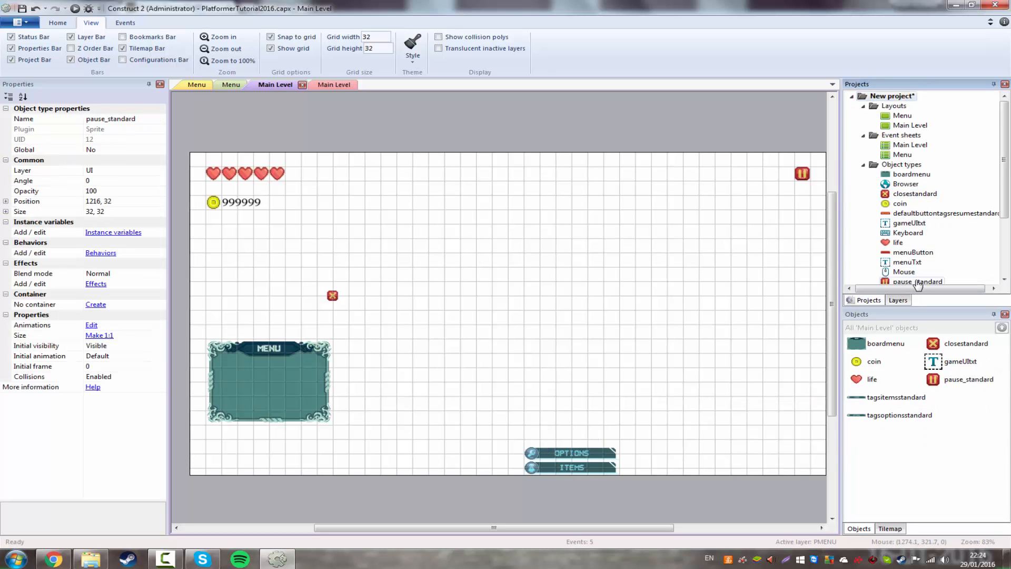
scroll(916, 274, "down", 2)
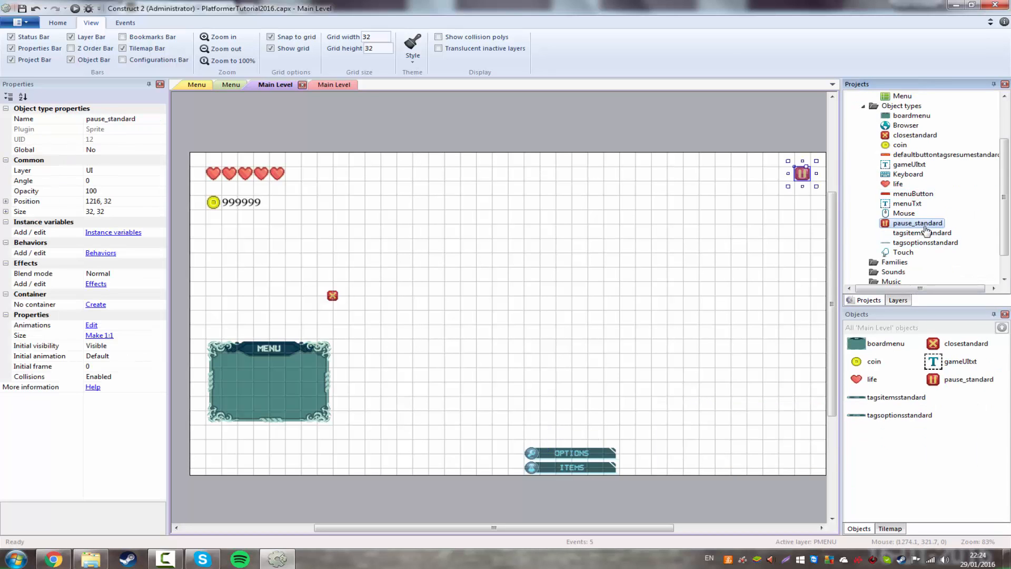
scroll(927, 226, "up", 1)
left_click(931, 185)
key("Delete")
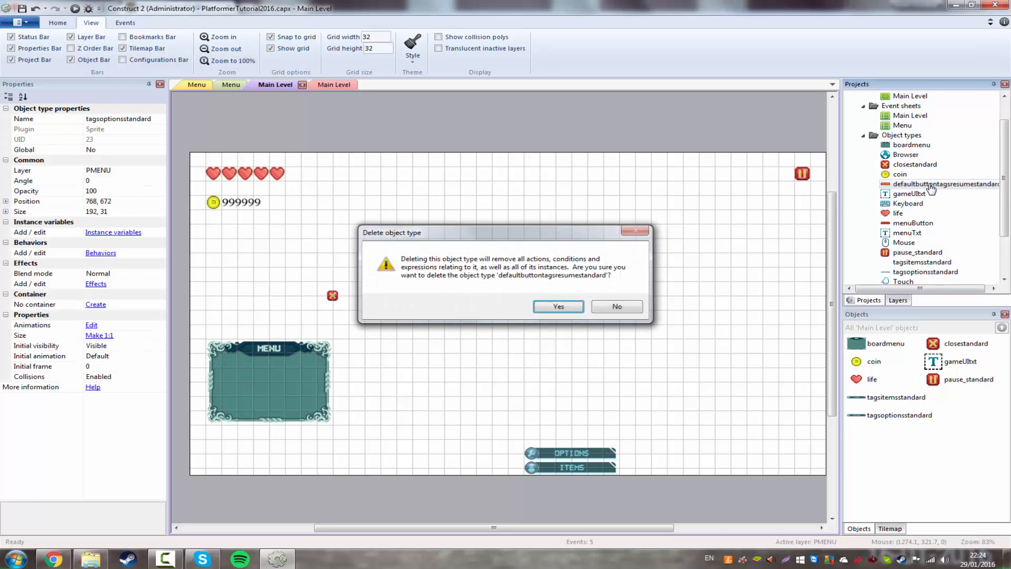
left_click(577, 309)
Switch to Windows Explorer and import default-button-tags-resume-standard.png again, placing the sprite at 736, 608 above the Options tag.
left_click(104, 563)
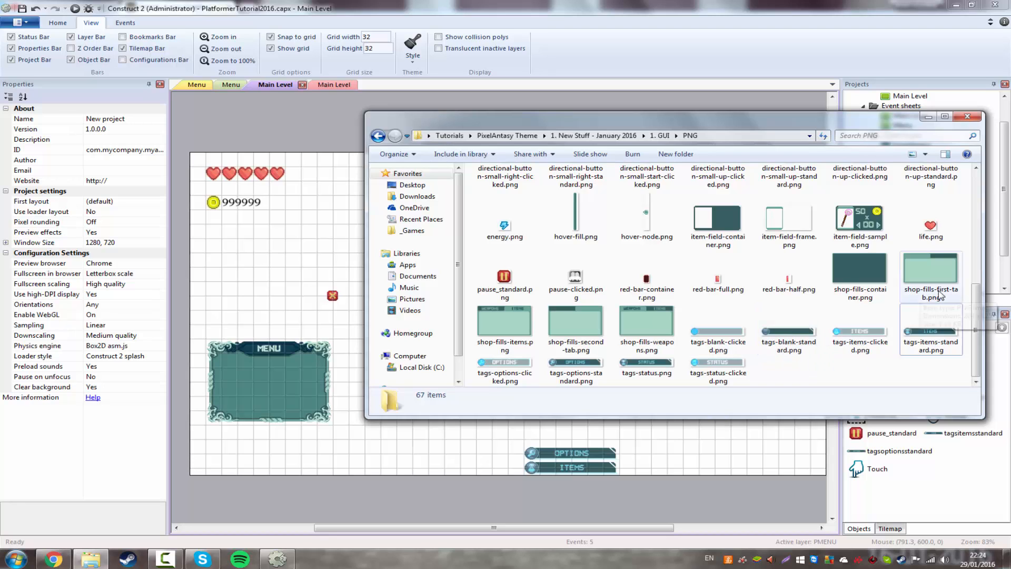
left_click_drag(977, 304, 981, 187)
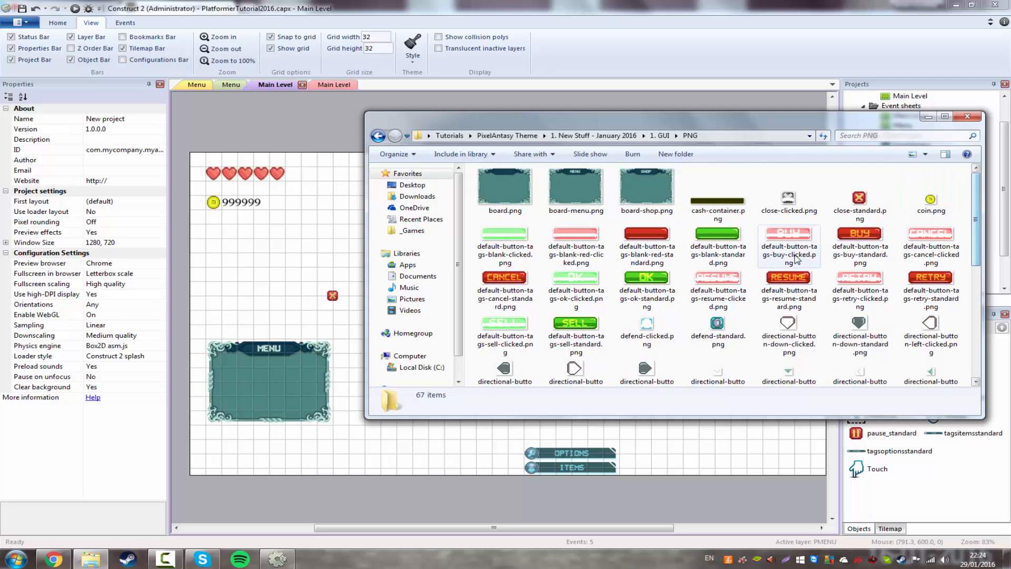
left_click_drag(788, 261, 552, 434)
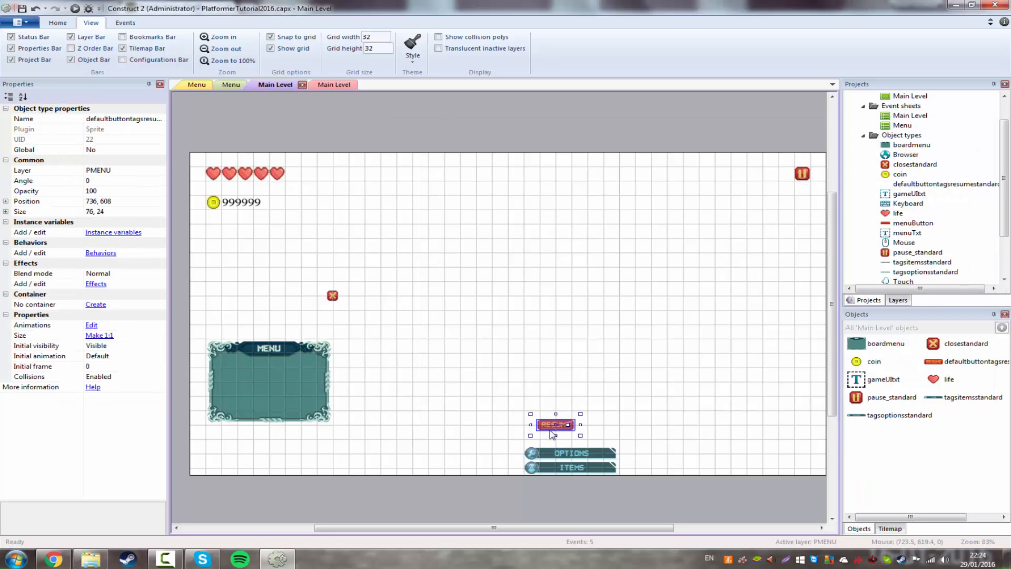
Delete the re-imported Resume button sprite and its object type from the project.
left_click(596, 452)
left_click(545, 427)
key("Delete")
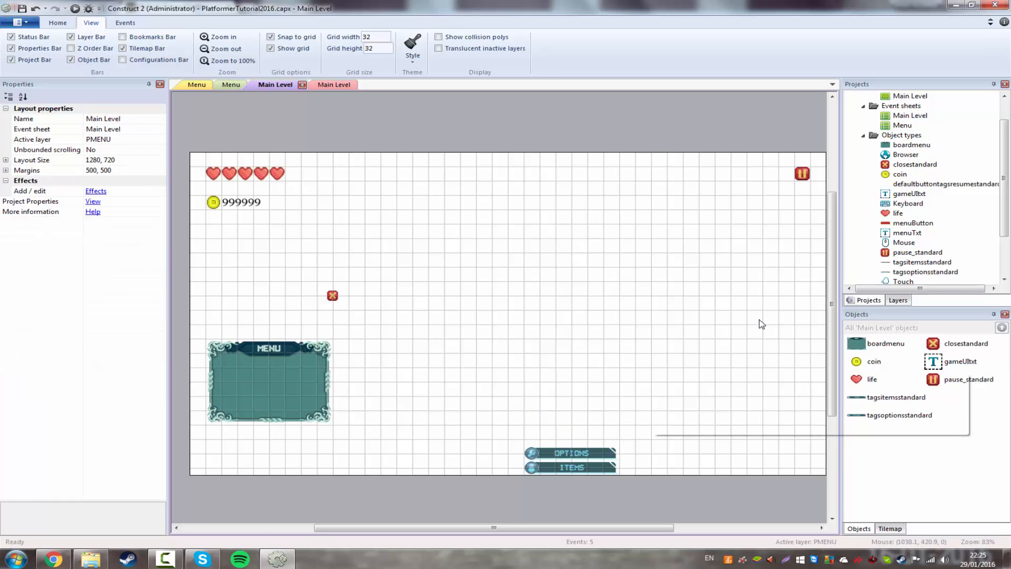
left_click(925, 185)
key("Delete")
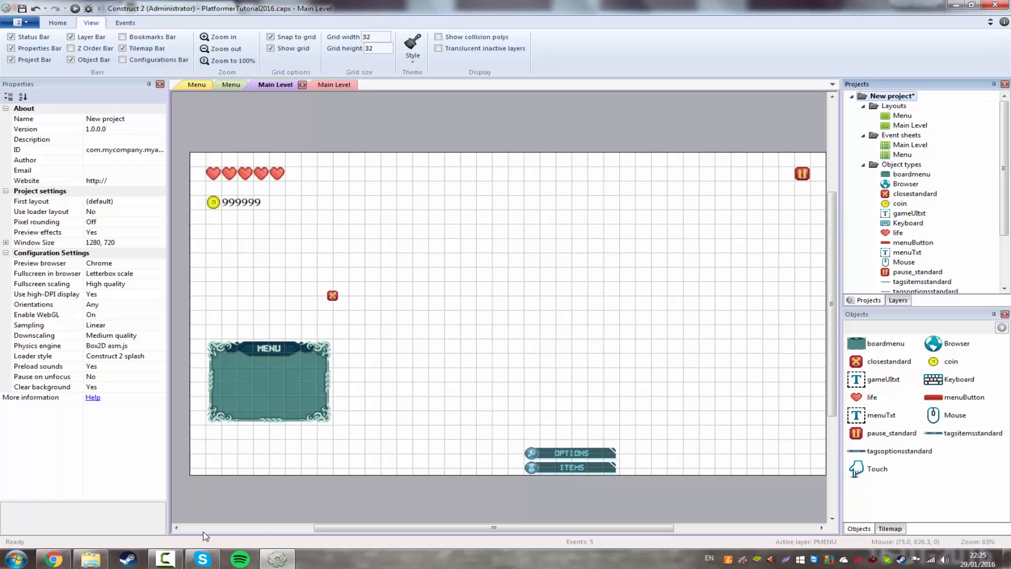
Switch to Windows Explorer and check the tags-blank-standard.png image in the GUI PNG folder.
left_click(90, 559)
scroll(687, 333, "down", 5)
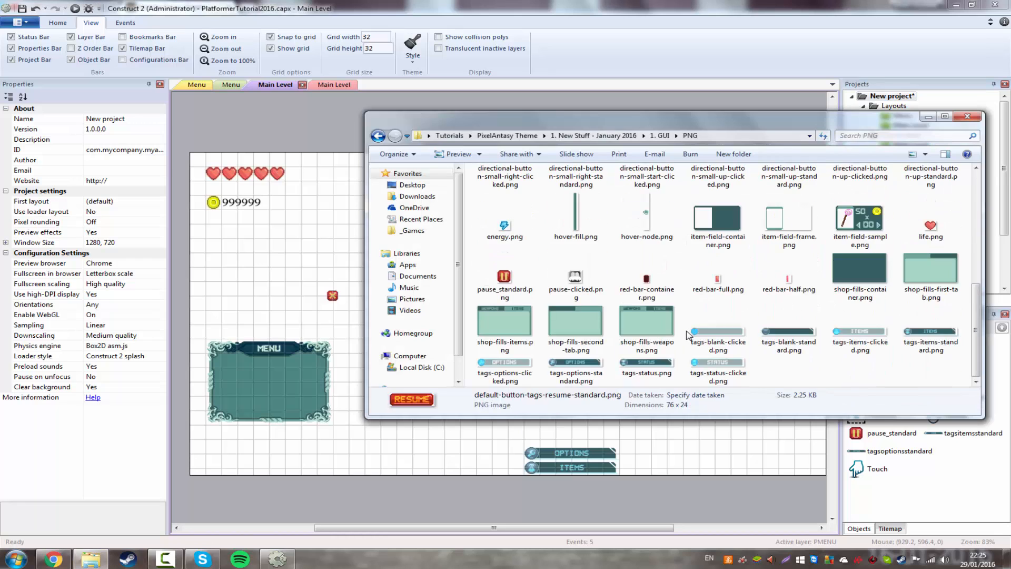
left_click(770, 332)
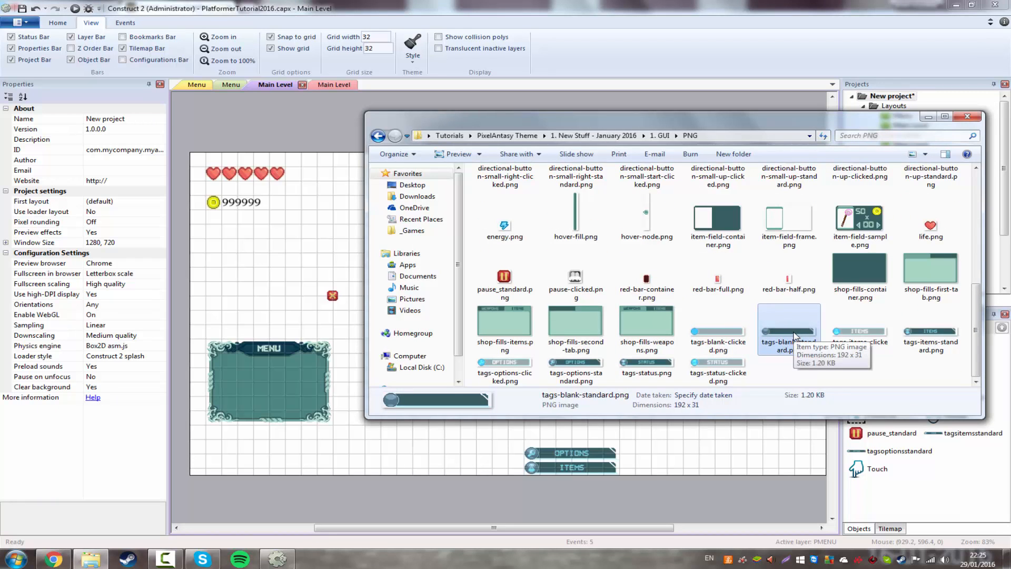
Delete the Options and Items tag object types, tagsoptionsstandard and tagsitemsstandard, from the project.
left_click(578, 453)
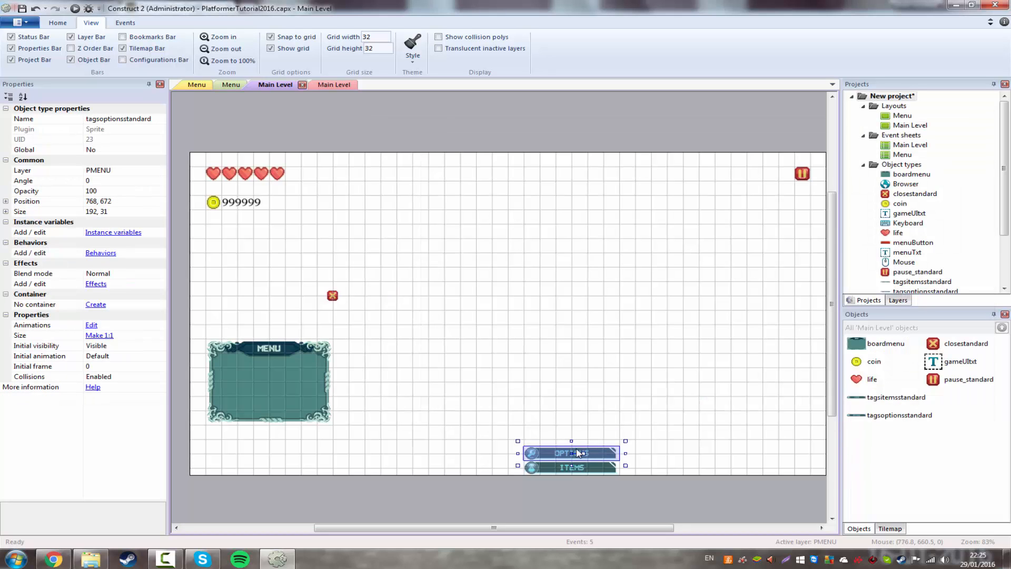
left_click_drag(1008, 192, 1008, 237)
scroll(1008, 237, "up", 1)
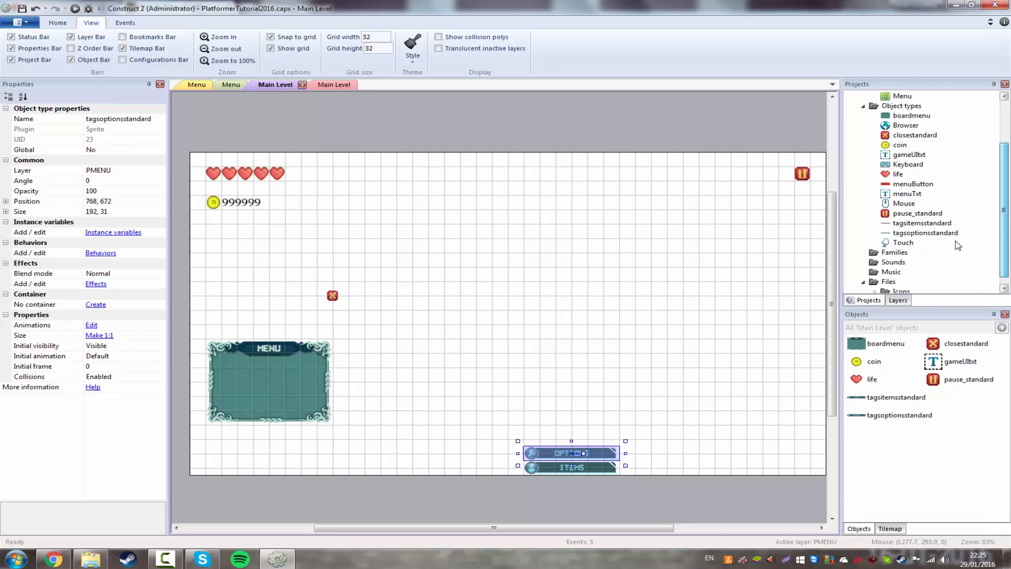
left_click(925, 232)
key("Delete")
key("Return")
left_click(918, 227)
key("Delete")
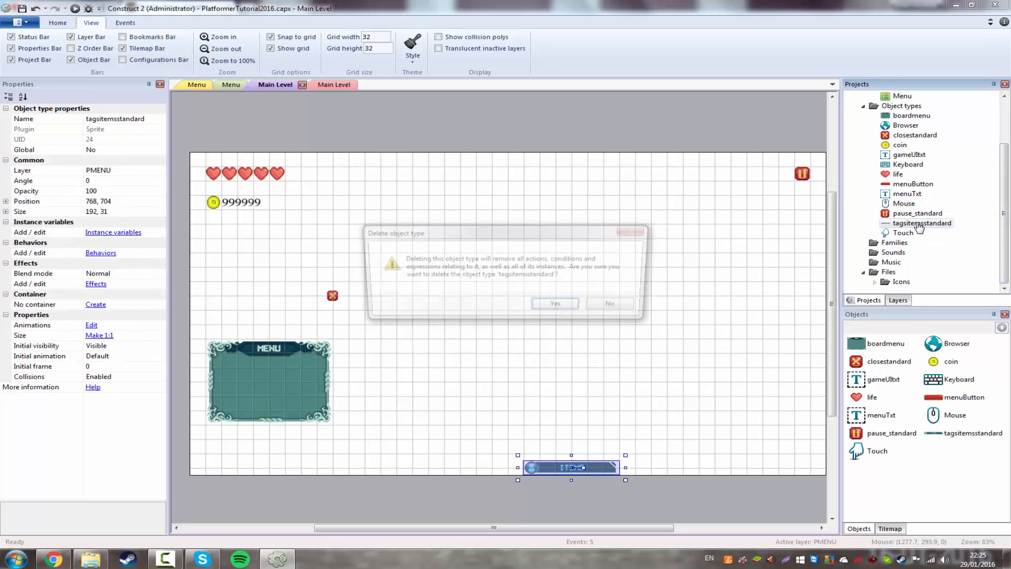
key("Return")
left_click(584, 287)
Switch to Windows Explorer and import tags-blank-standard.png as a sprite in the free area below the menu board.
left_click(104, 559)
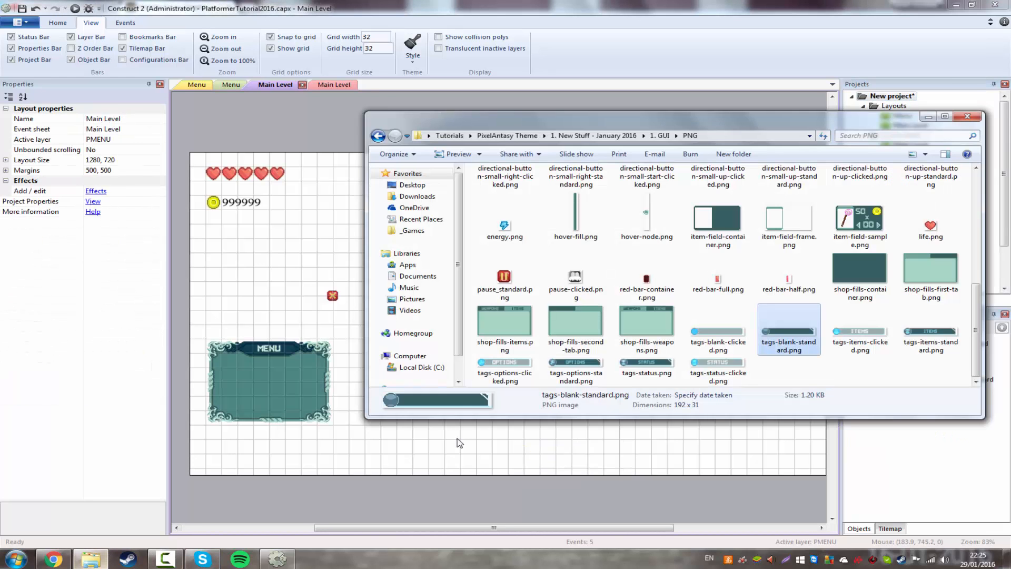
left_click_drag(788, 334, 325, 435)
left_click(682, 440)
Try moving the MENU board to 640, 352 and stretching it to 576 × 480.
left_click_drag(277, 352, 514, 280)
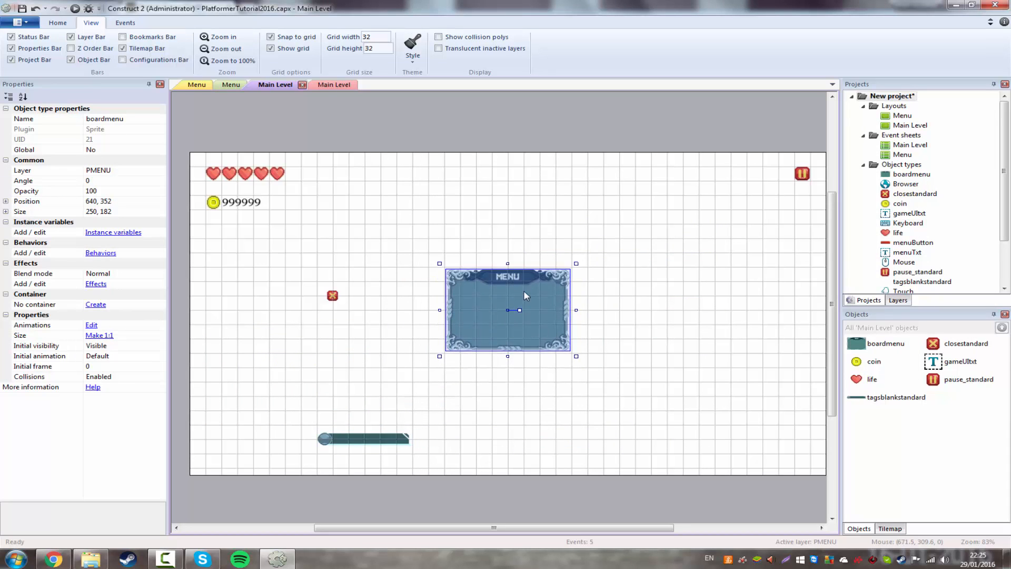
left_click_drag(507, 261, 527, 189)
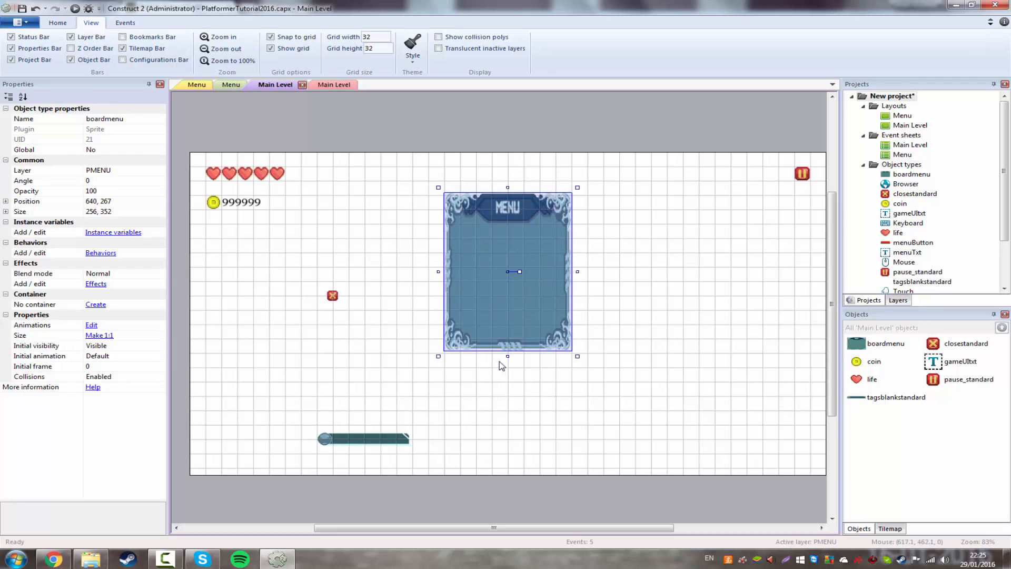
left_click_drag(510, 356, 508, 413)
left_click_drag(438, 303, 284, 304)
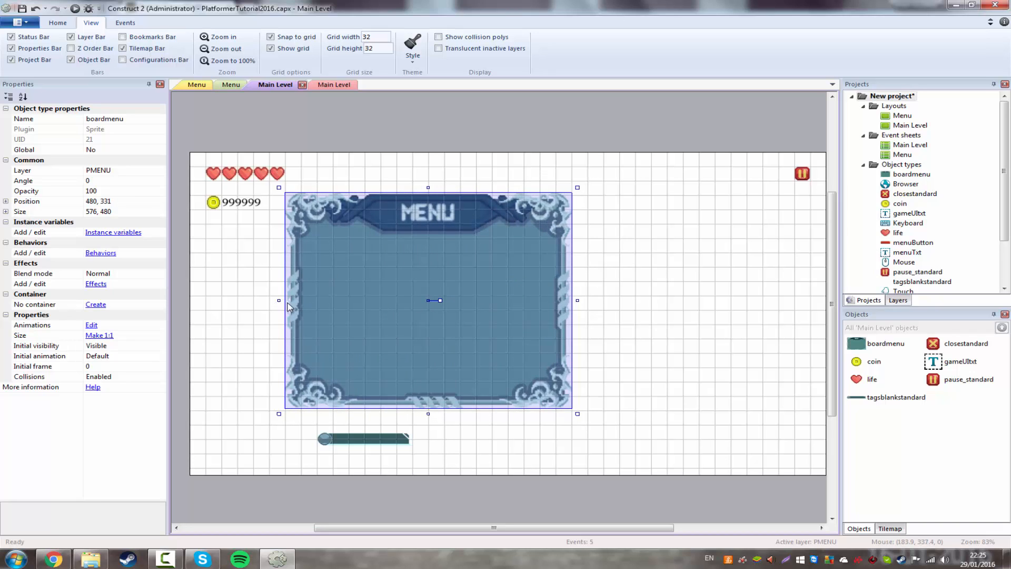
Undo the MENU board's resizes and its move.
key("ctrl+z")
key("ctrl+z")
key("ctrl+z")
key("ctrl+z")
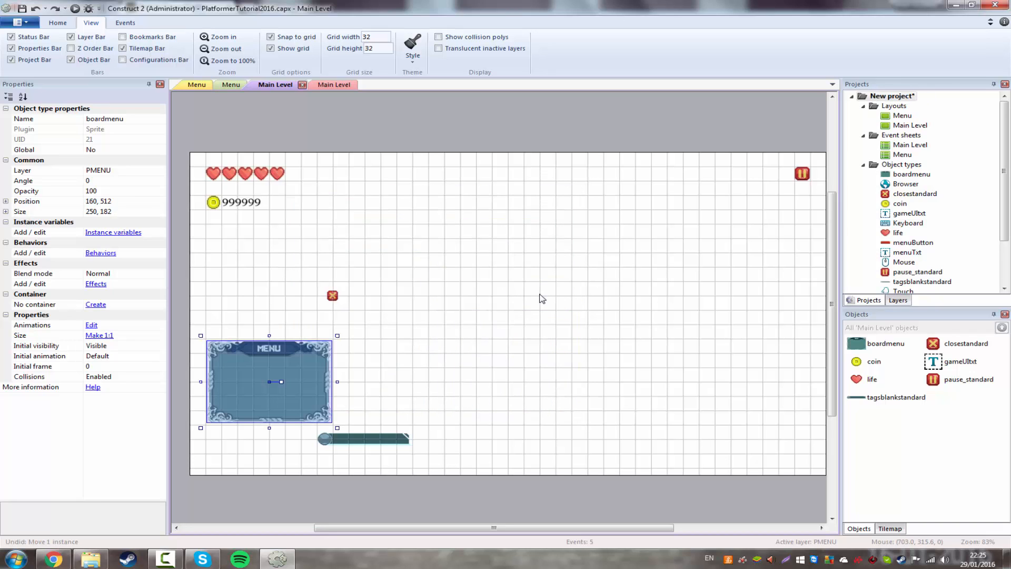
Enlarge the MENU board to 480 × 416 and centre it in the layout at 640, 352.
left_click_drag(321, 367, 597, 385)
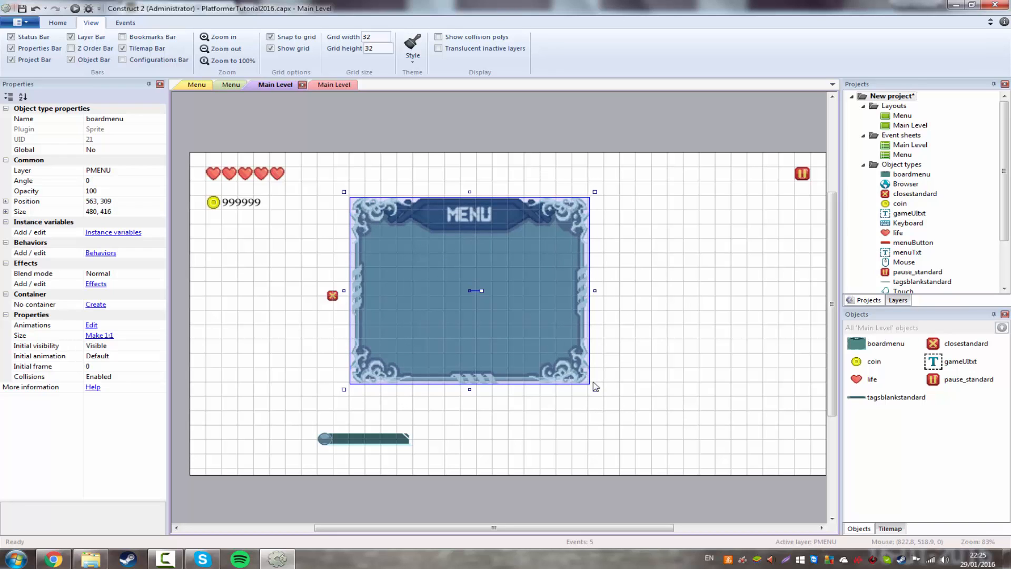
left_click_drag(492, 338, 530, 357)
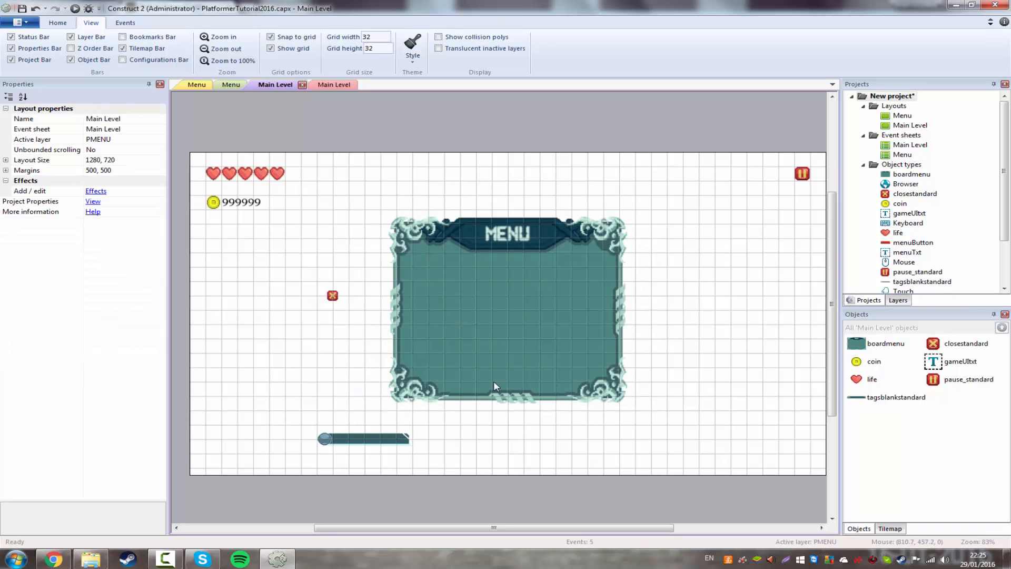
Place the blank tag on the board below the MENU title at 544, 256, sized 192 × 32.
left_click_drag(350, 440, 604, 271)
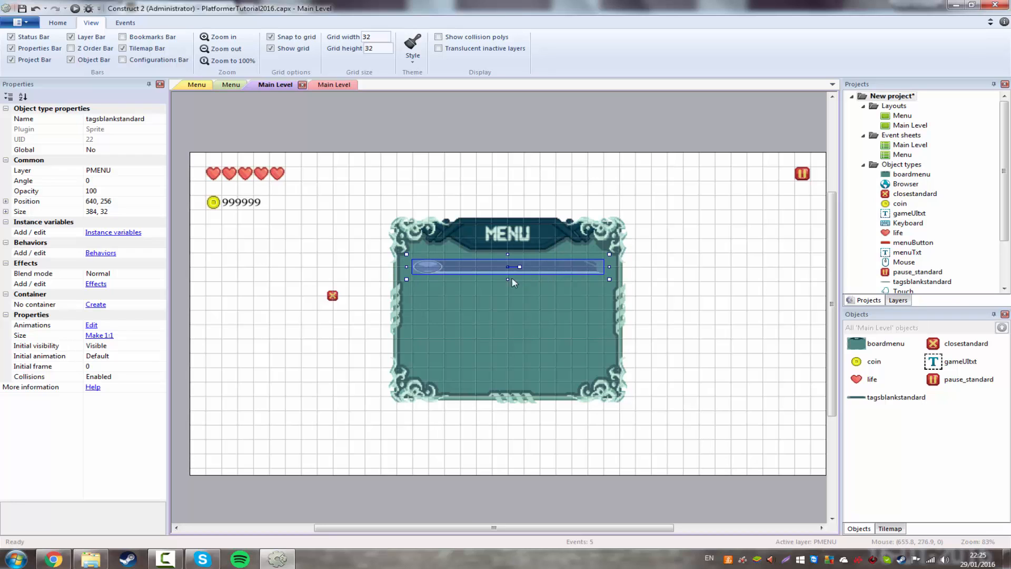
mouse_move(507, 279)
left_mouse_down()
mouse_move(505, 291)
mouse_move(507, 276)
left_mouse_up()
left_click_drag(610, 276, 515, 274)
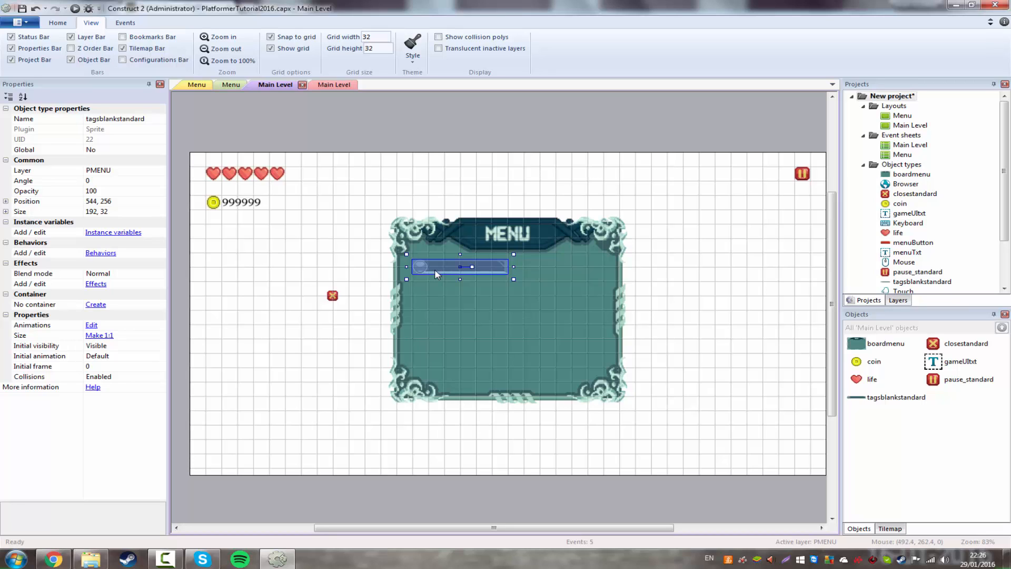
Duplicate the blank tag three times down the board, placing the copies at 544, 320, at 544, 384 and at 544, 448.
left_click_drag(434, 269, 430, 359, "ctrl")
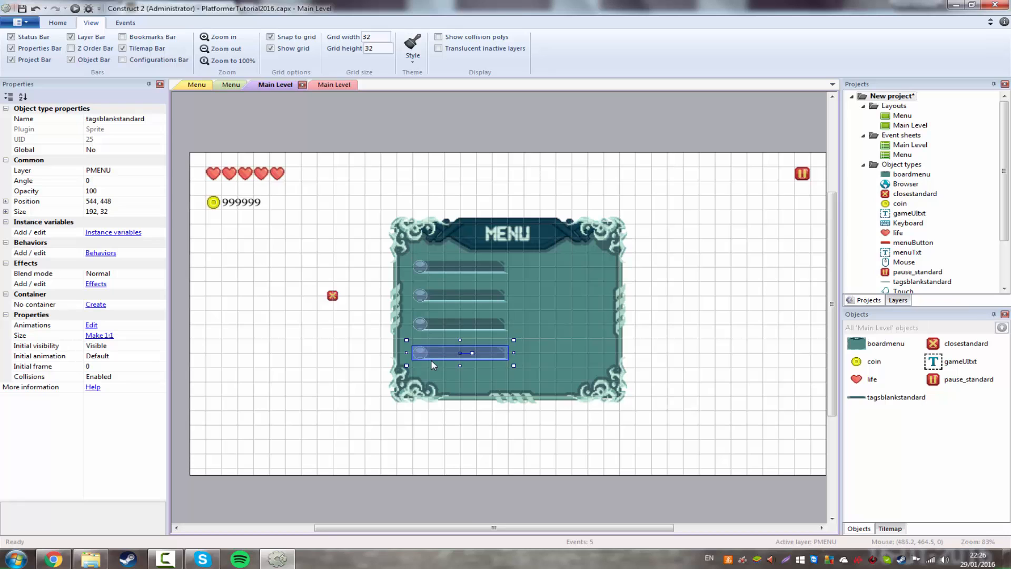
left_click(477, 264)
left_click(457, 304)
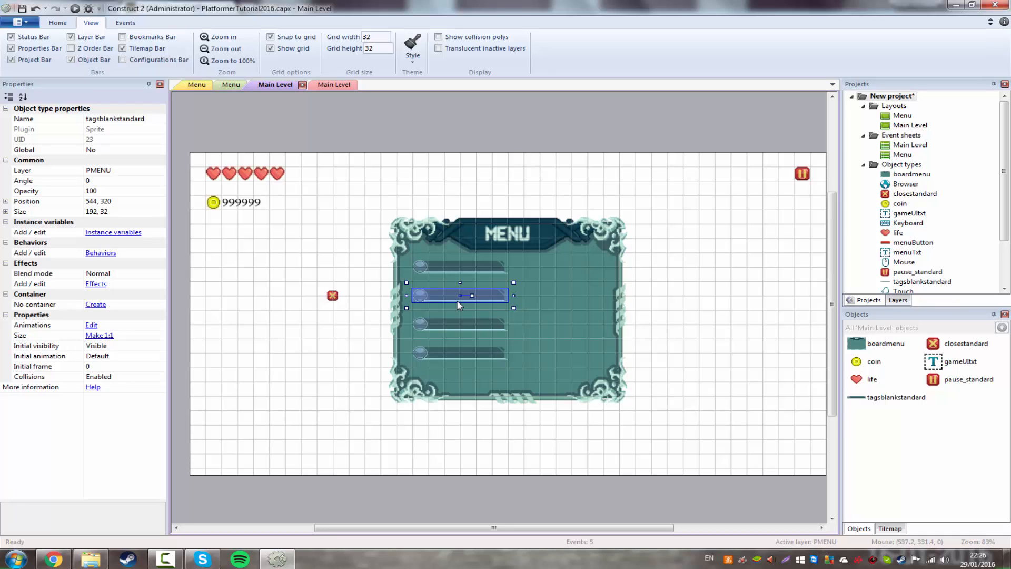
left_click(457, 325)
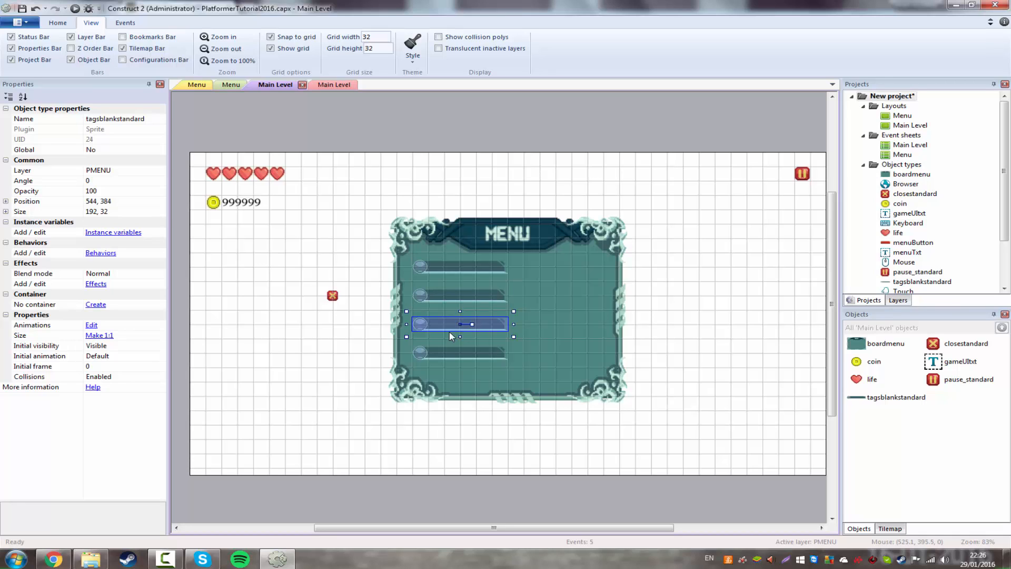
left_click(448, 354)
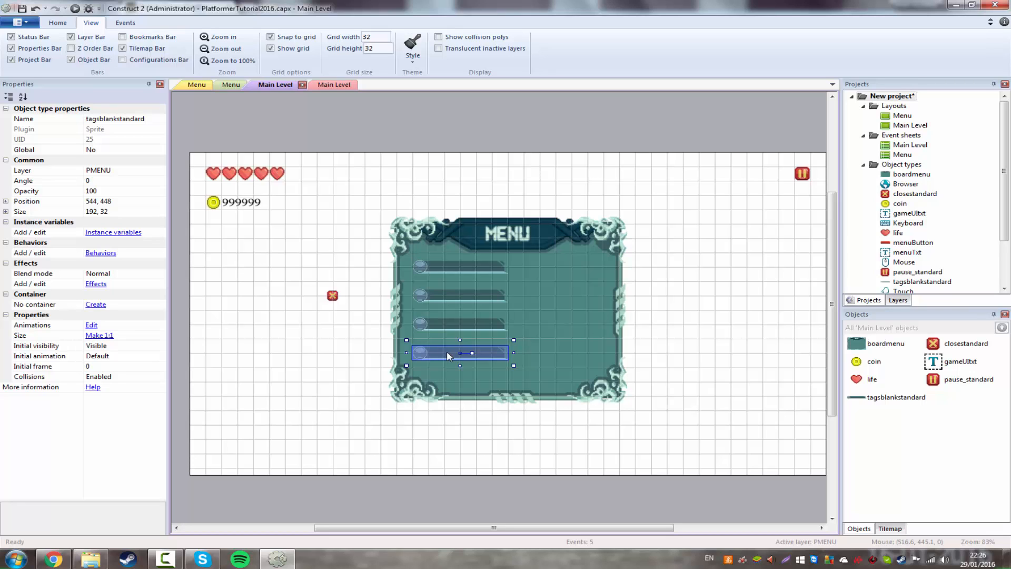
left_click(673, 333)
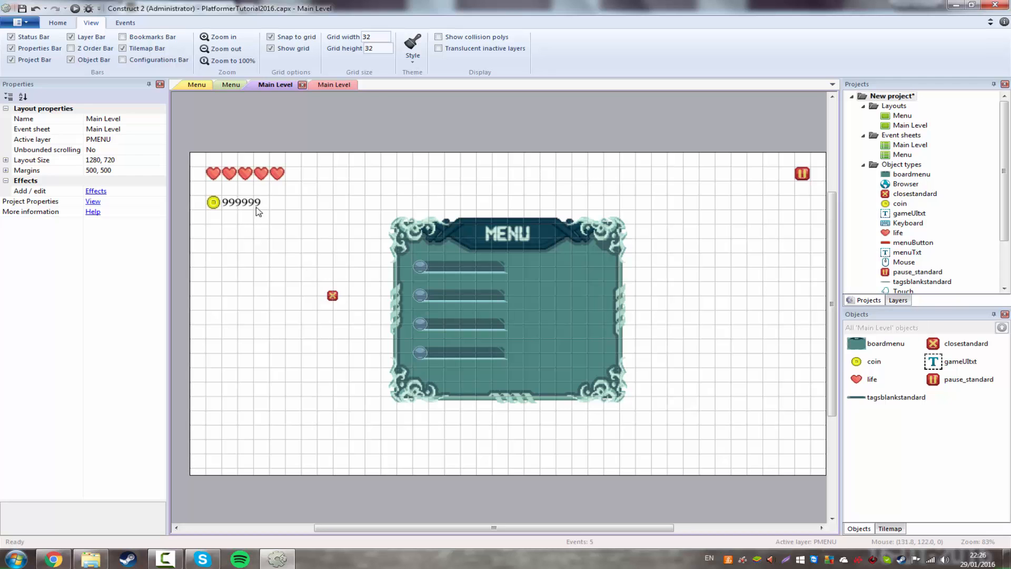
Move the close button to the board's bottom centre at 640, 512 and resize it to 32 × 32.
left_click(92, 557)
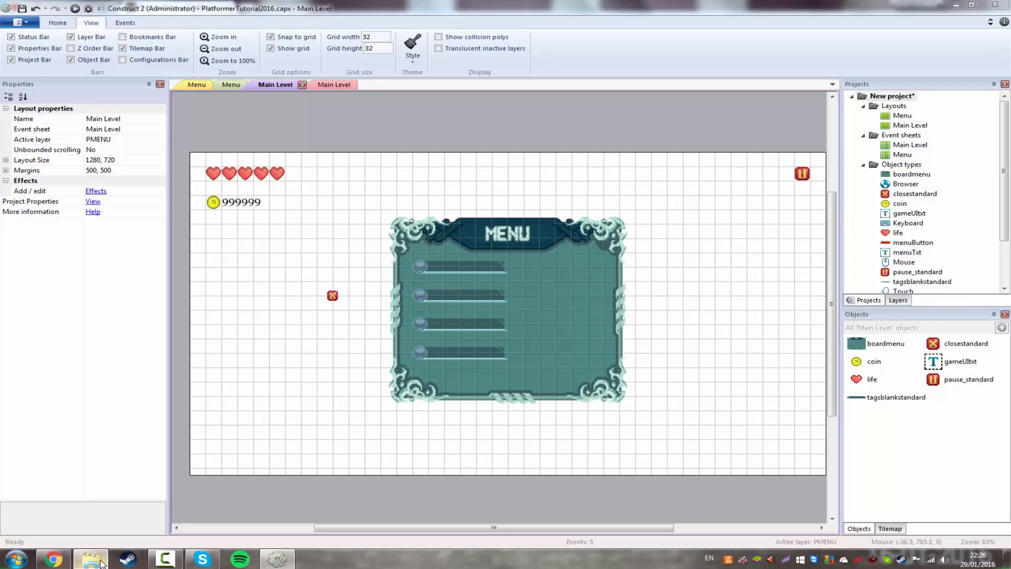
left_click(285, 343)
left_click_drag(333, 295, 686, 267)
right_click(683, 268)
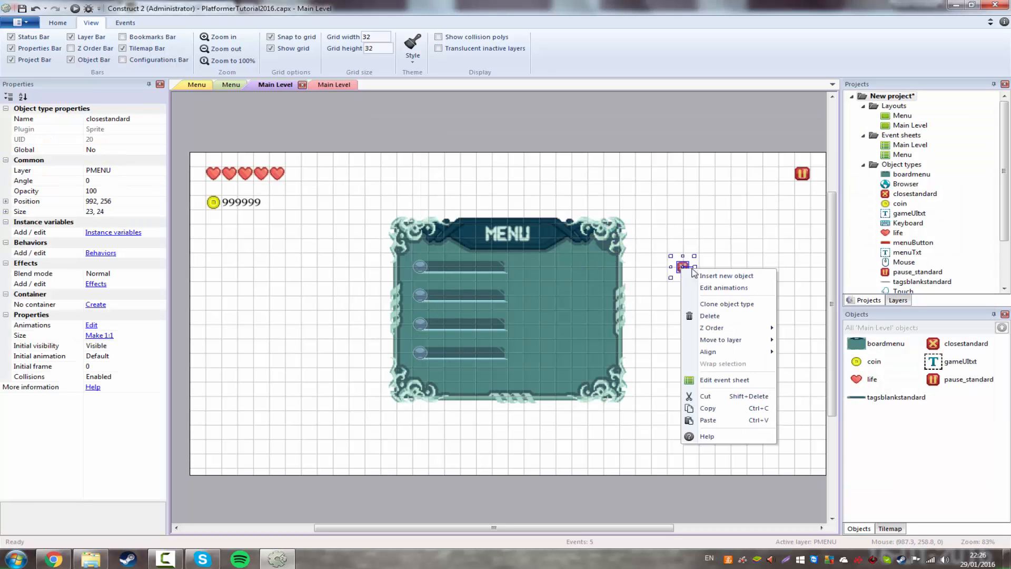
mouse_move(756, 331)
left_click(825, 328)
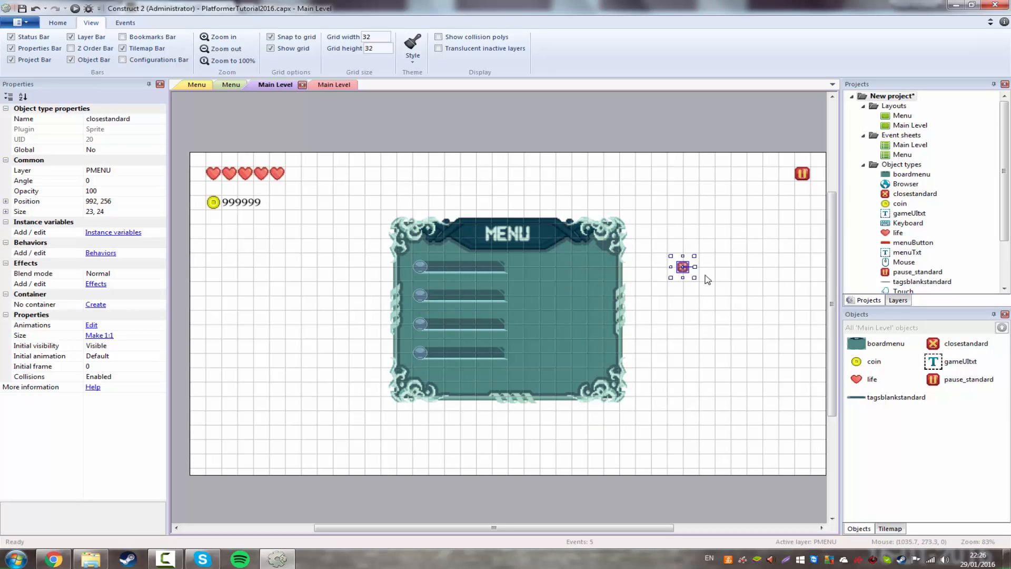
left_click_drag(682, 267, 501, 384)
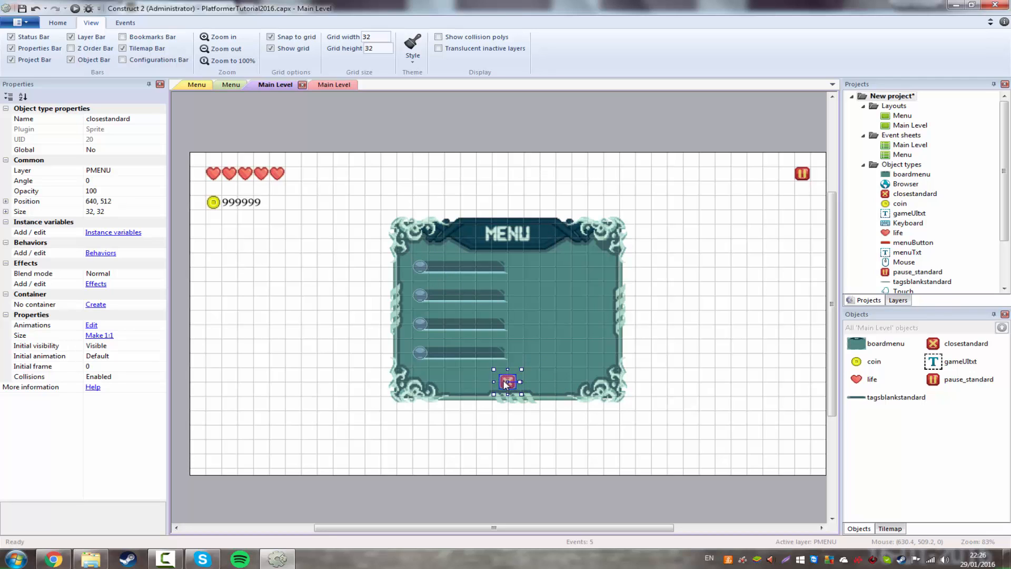
Examine the arrangement of the blank tags and the close button on the menu board.
left_click(611, 433)
scroll(523, 409, "up", 2, "ctrl")
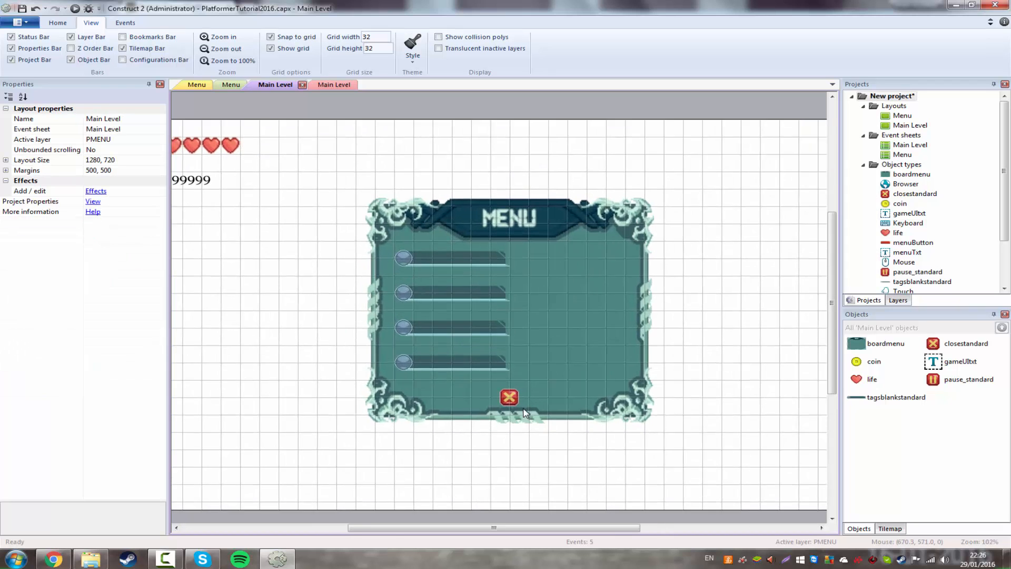
scroll(606, 455, "up", 3, "ctrl")
scroll(605, 457, "down", 3, "ctrl")
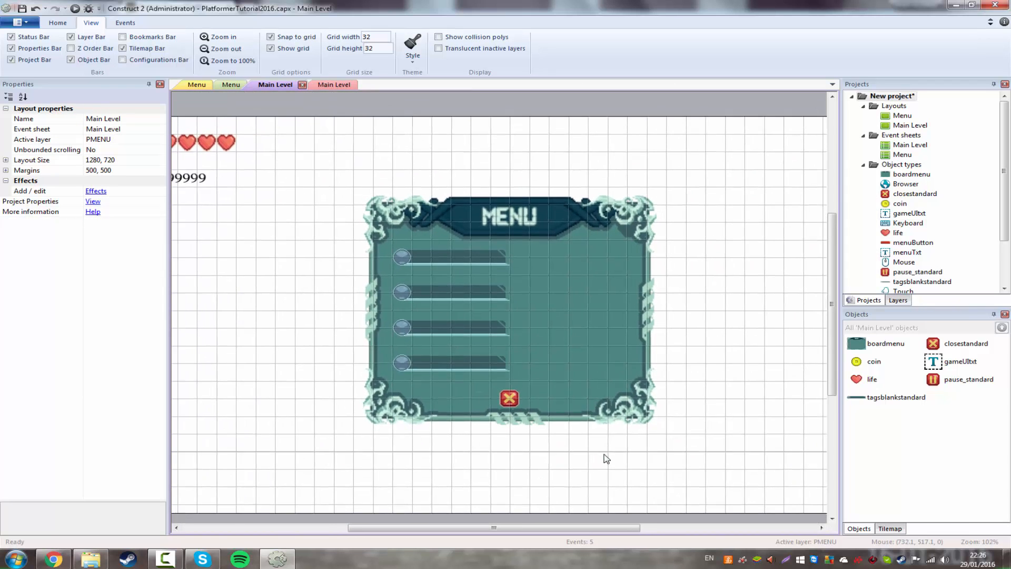
scroll(579, 427, "down", 1, "ctrl")
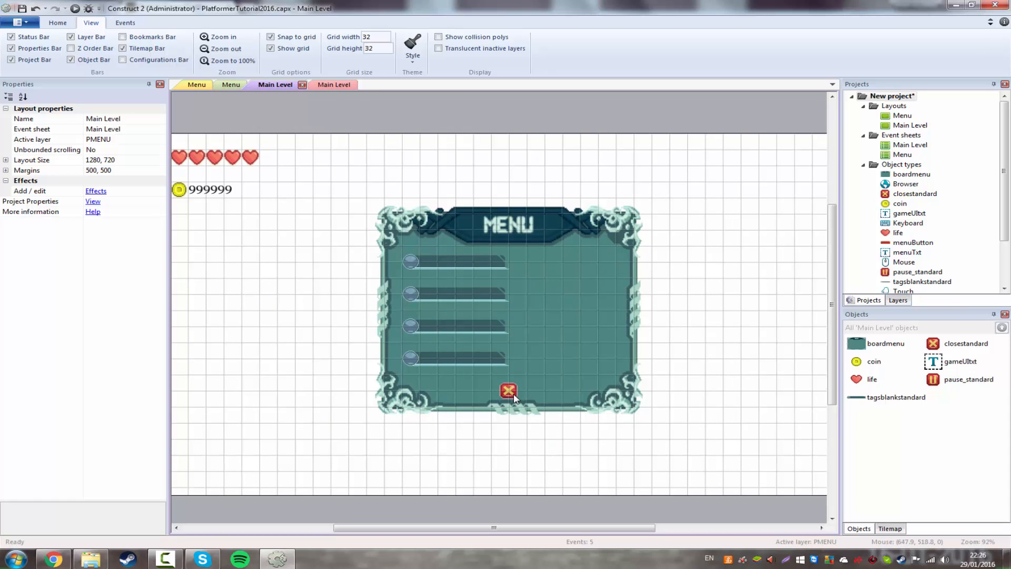
left_click(490, 363)
left_click(512, 357)
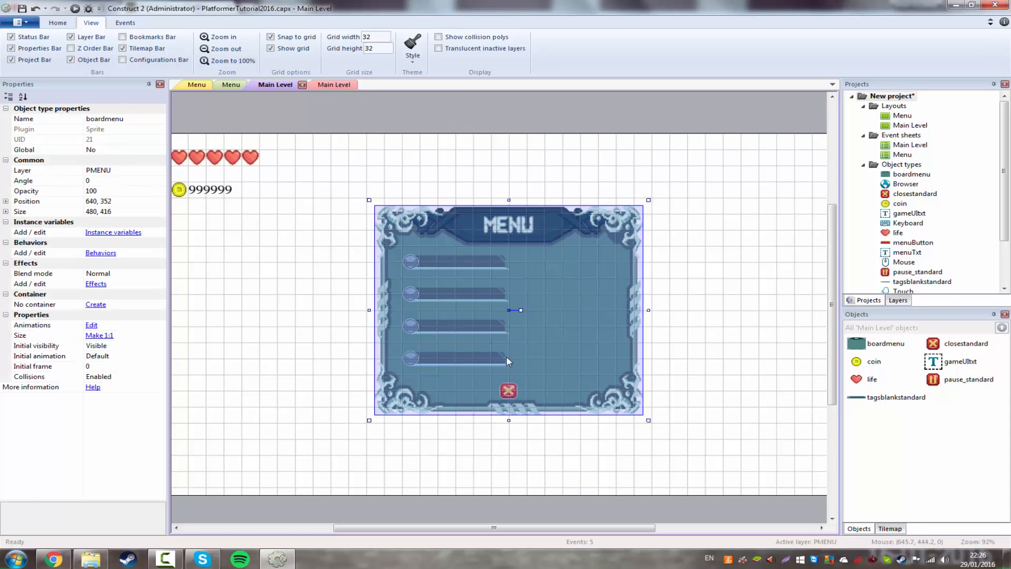
left_click(477, 356)
left_click(637, 351)
left_click(722, 354)
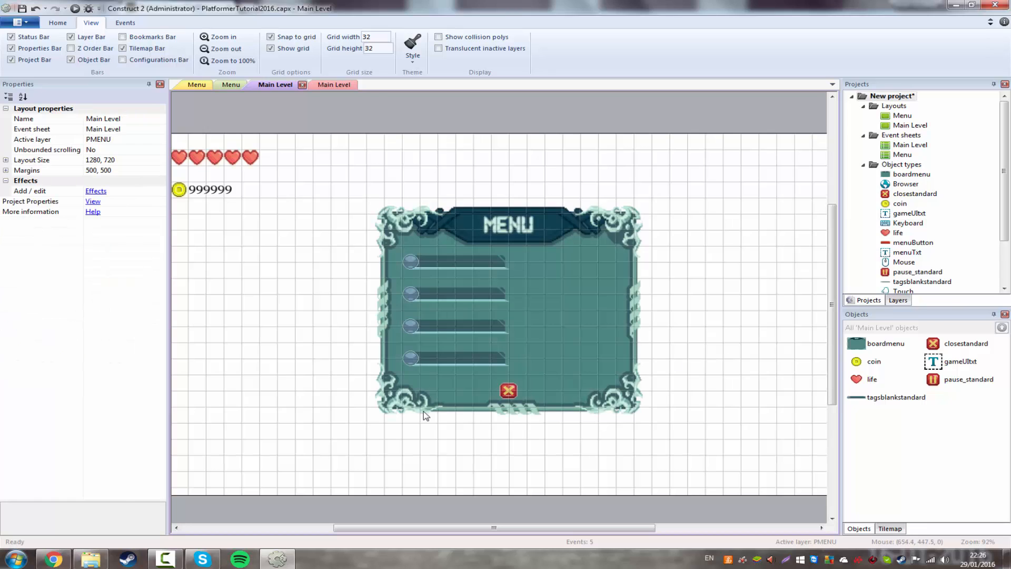
Switch to Windows Explorer and import pause_standard.png onto the board beside the tags at 768, 352, sized 96 × 96.
left_click(91, 559)
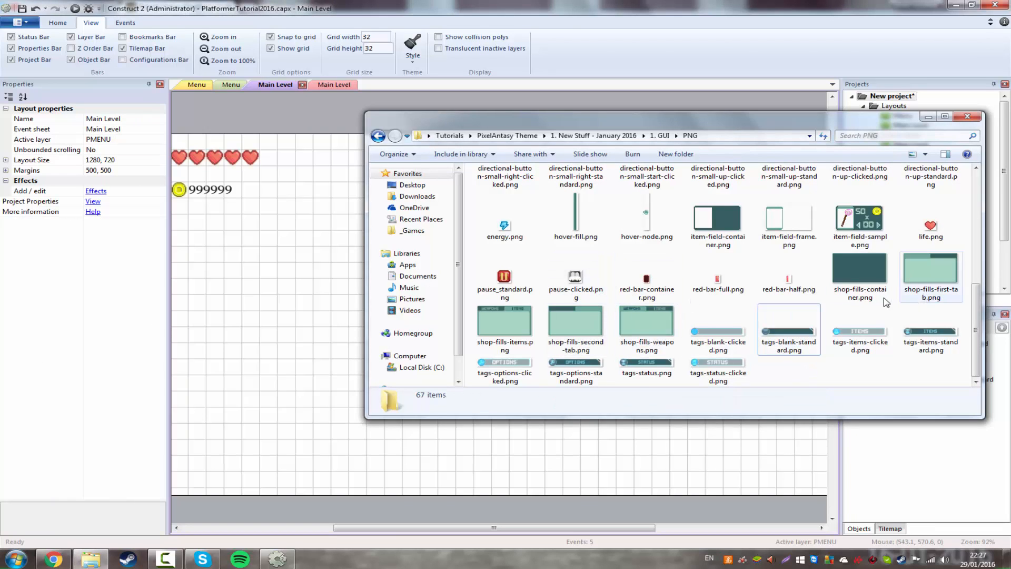
left_click_drag(978, 318, 978, 310)
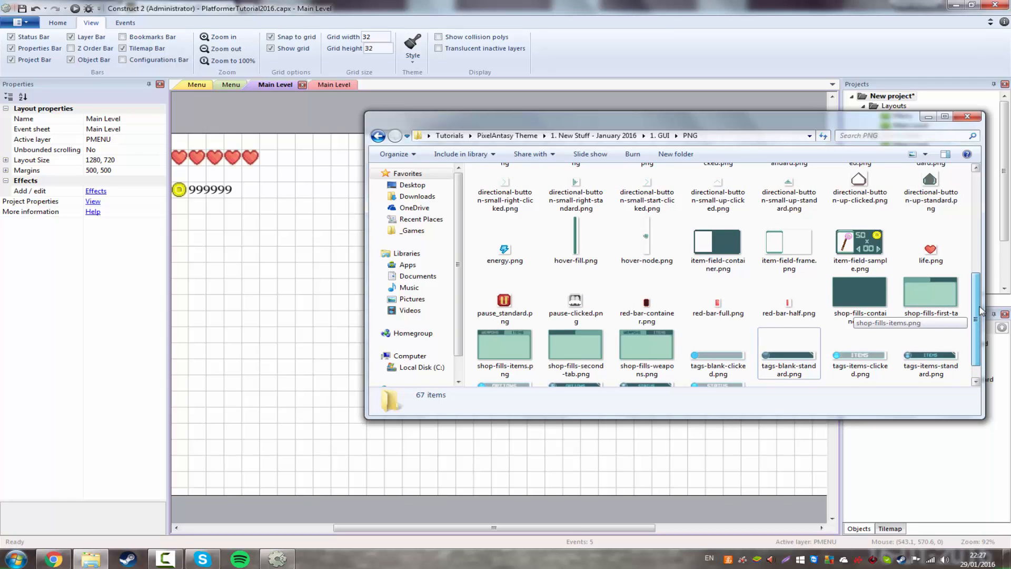
left_click_drag(509, 305, 576, 325)
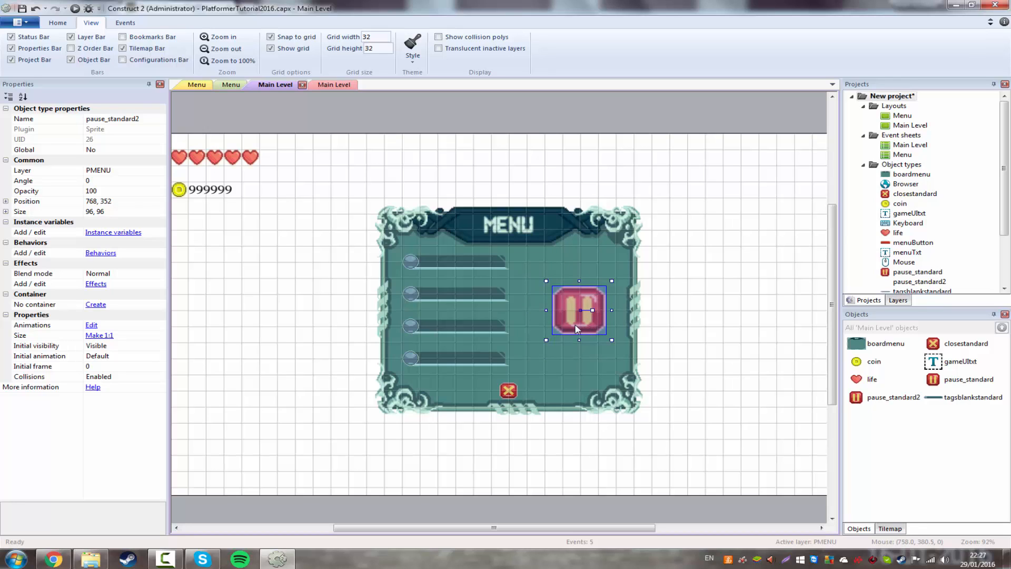
left_click(704, 320)
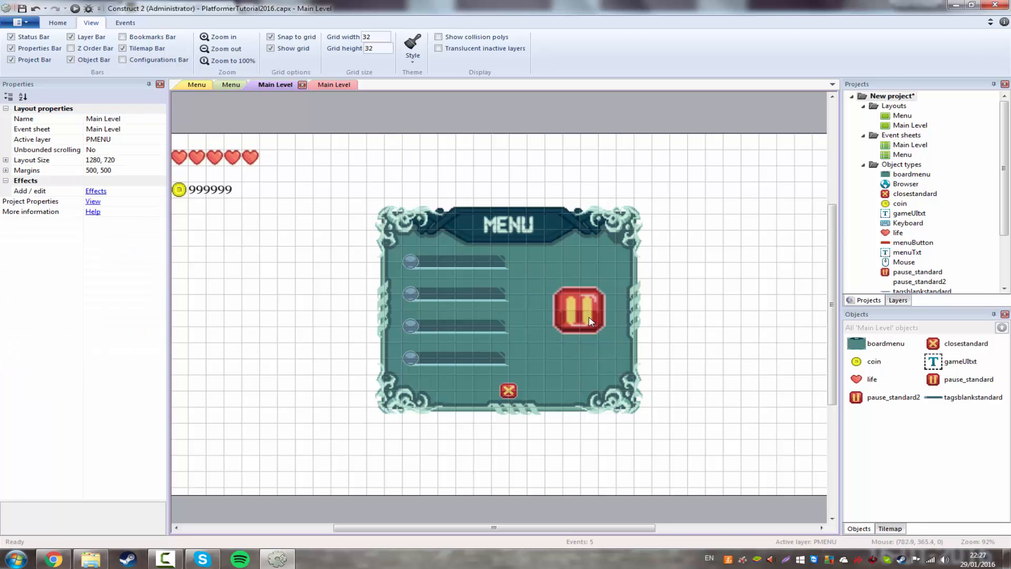
Run the layout in the browser to check the pause menu, and close the preview to return to the editor.
left_click(75, 9)
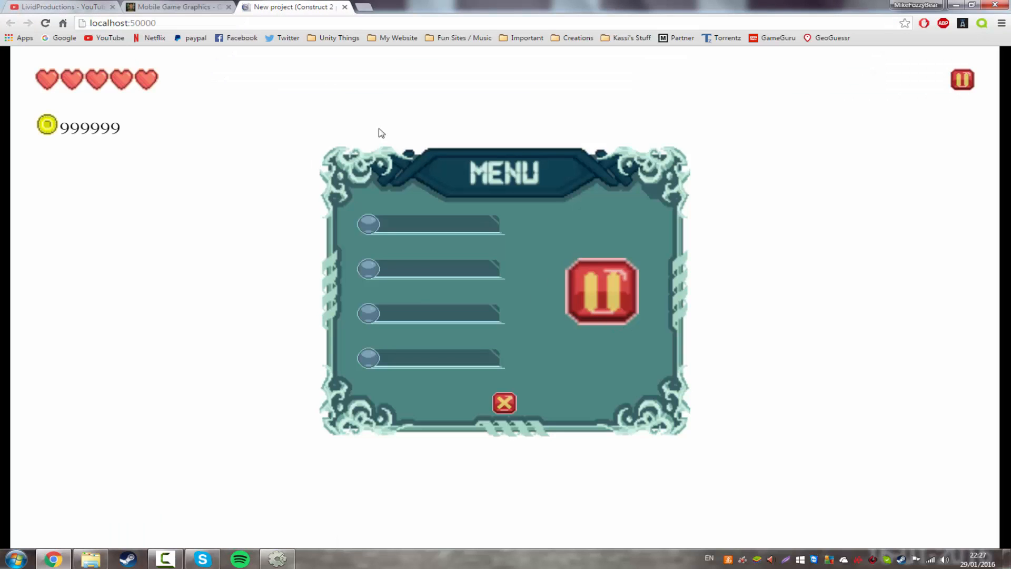
left_click(345, 7)
key("alt+Tab")
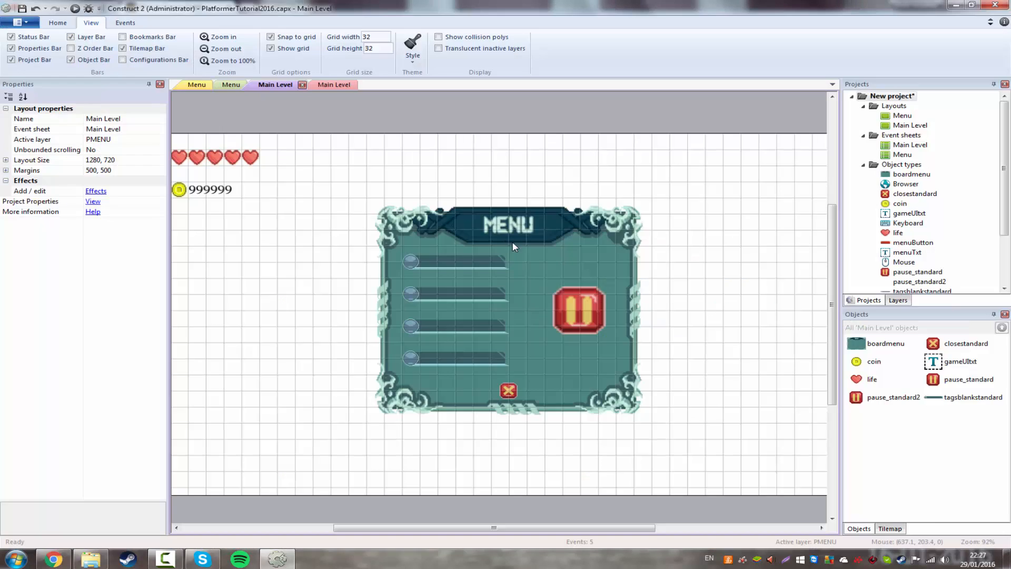
Shrink the board's new pause sprite to 32 × 32 and place it beside the blank tags at the board's mid-height.
left_click(584, 316)
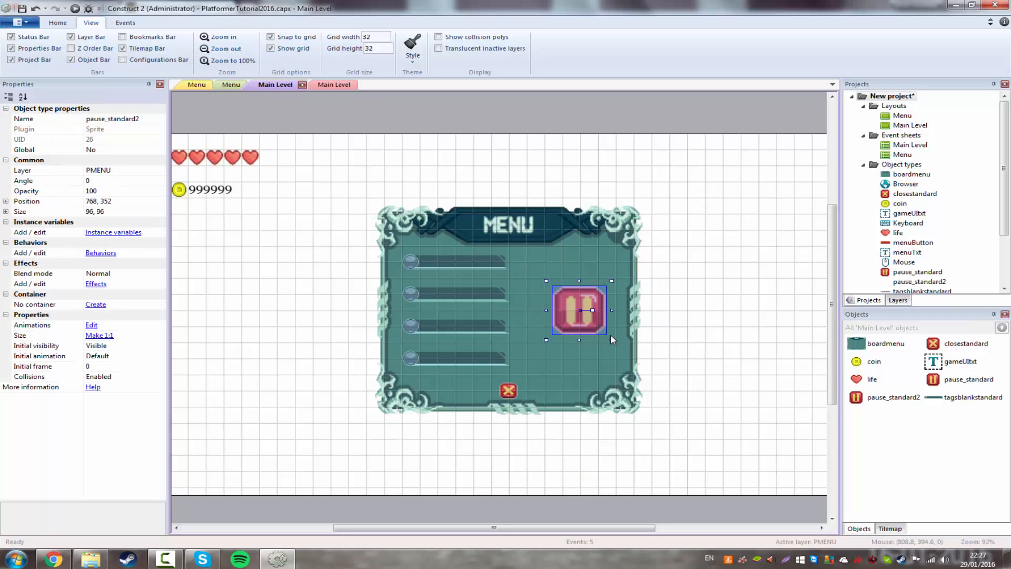
left_click_drag(607, 332, 552, 309)
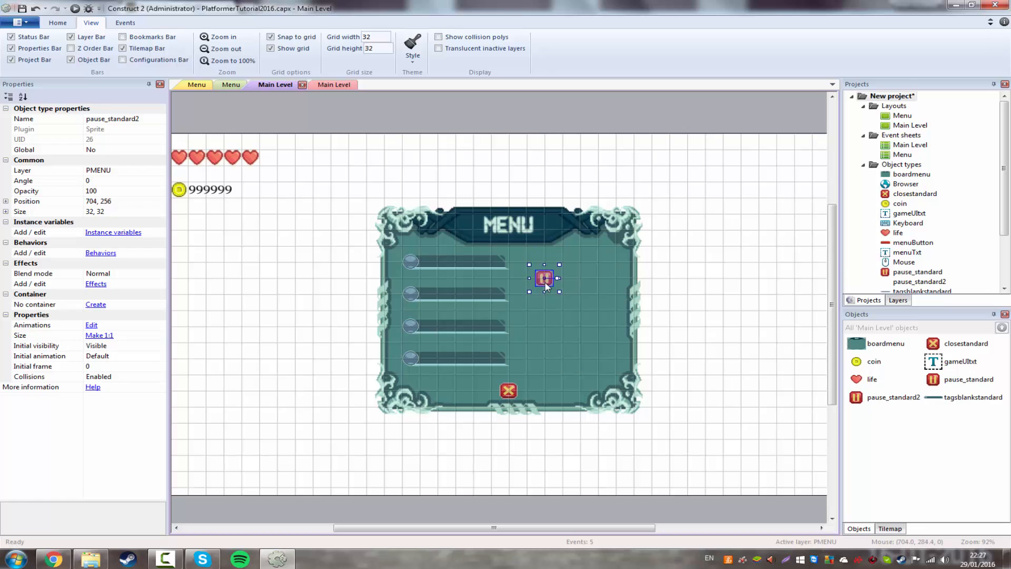
left_click(689, 315)
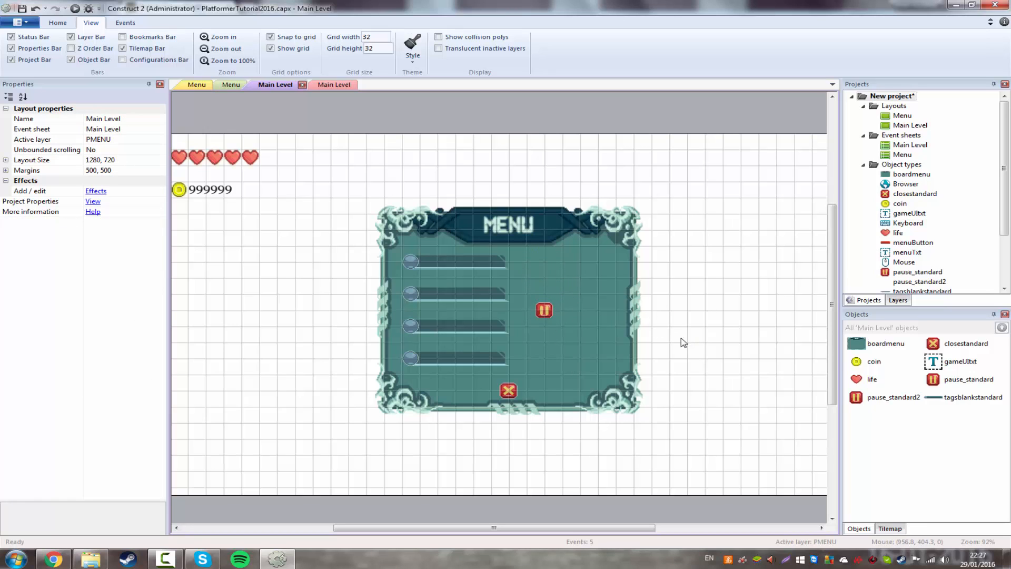
Try adding a new Text object beside the menu board and delete the placed instance.
double_click(419, 463)
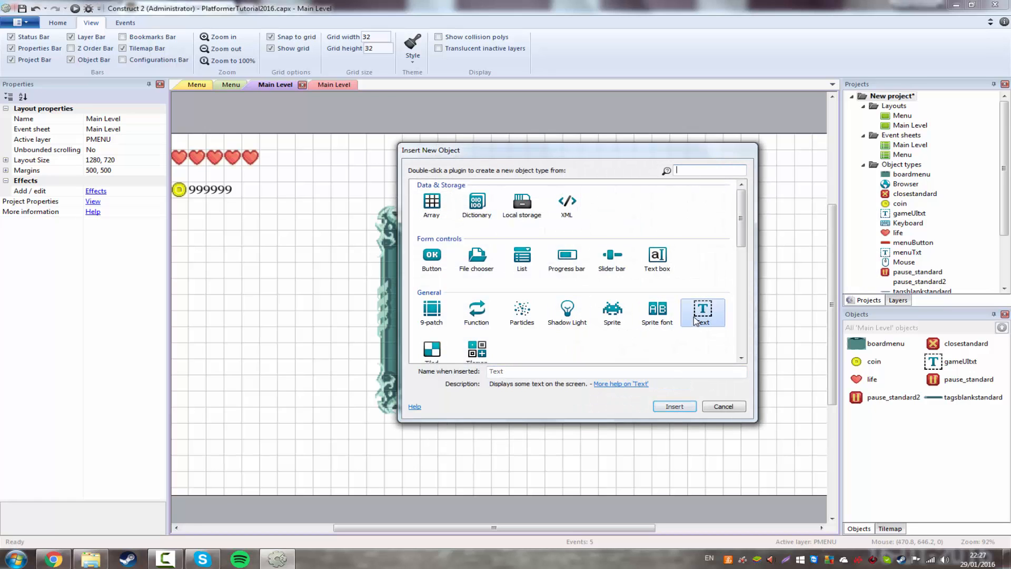
double_click(702, 311)
left_click(160, 559)
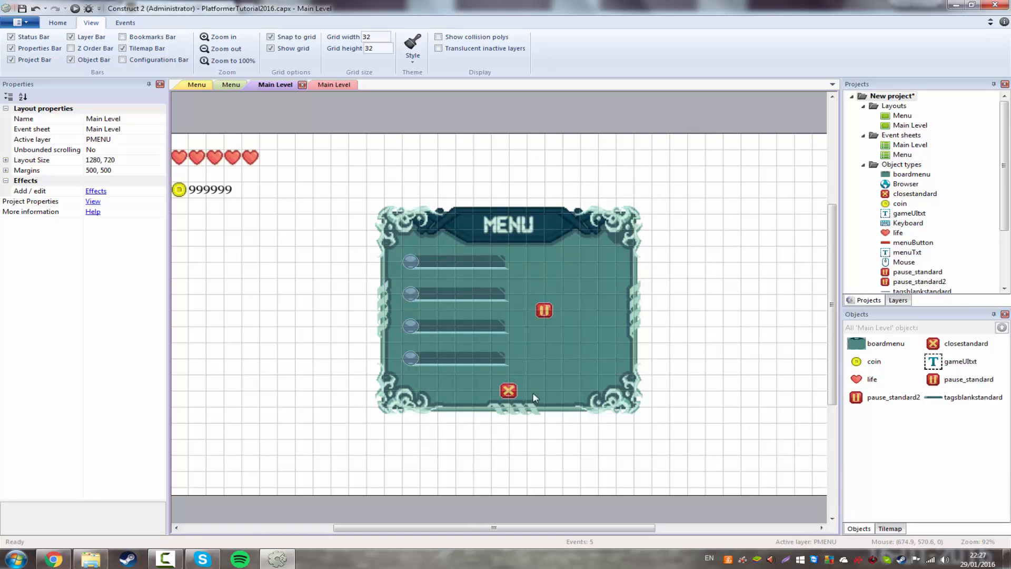
double_click(637, 329)
double_click(704, 315)
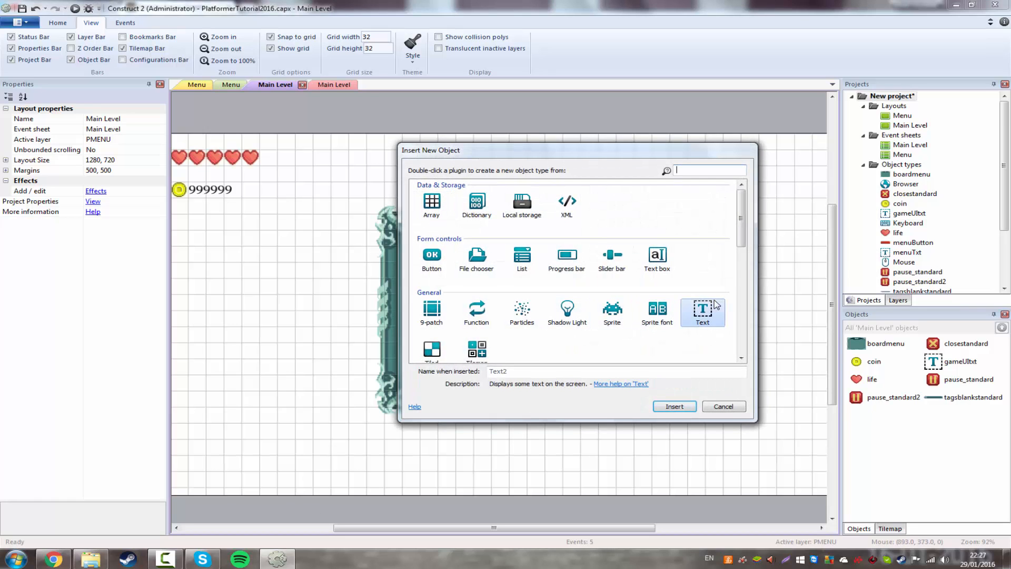
left_click(696, 315)
left_click_drag(704, 318, 662, 320)
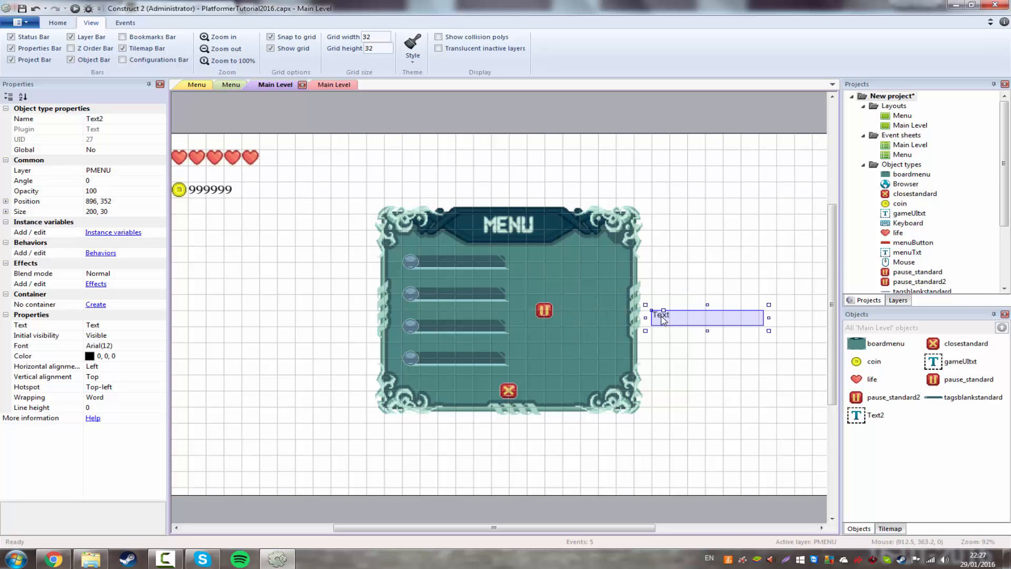
key("Delete")
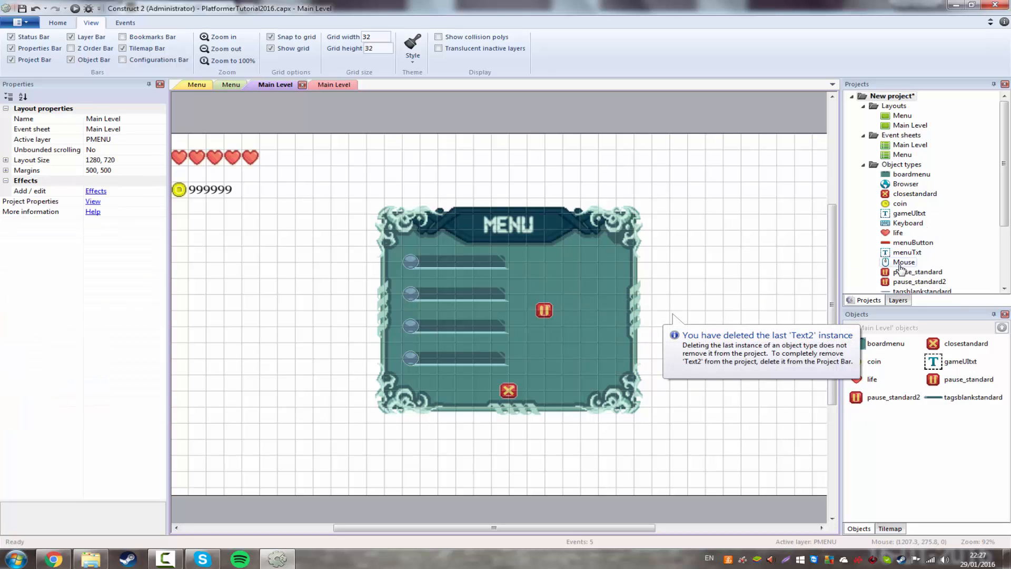
Delete the unused Text2 and Text object types from the project.
scroll(941, 266, "down", 2)
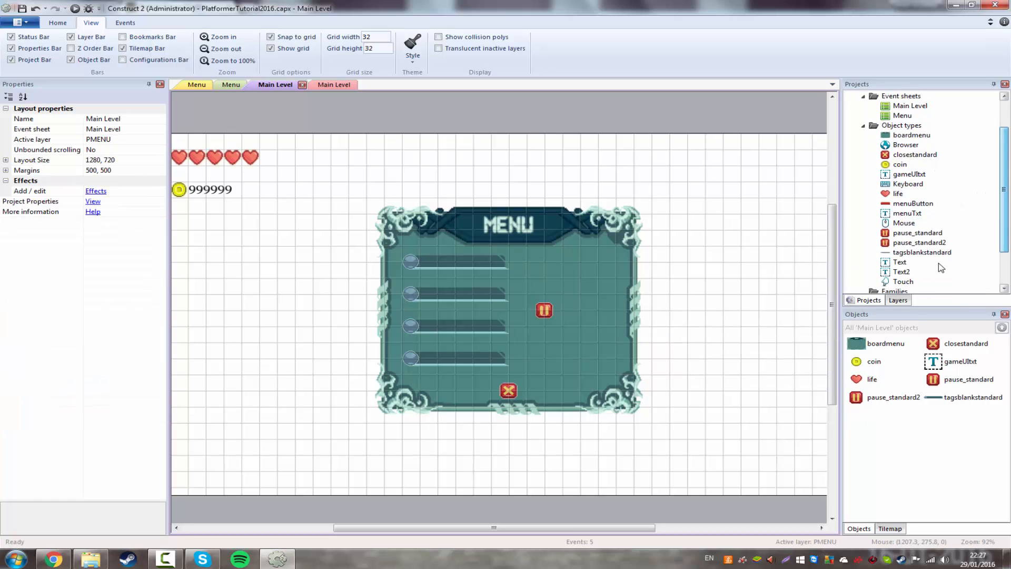
left_click(902, 272)
key("Delete")
key("Return")
left_click(900, 263)
key("Delete")
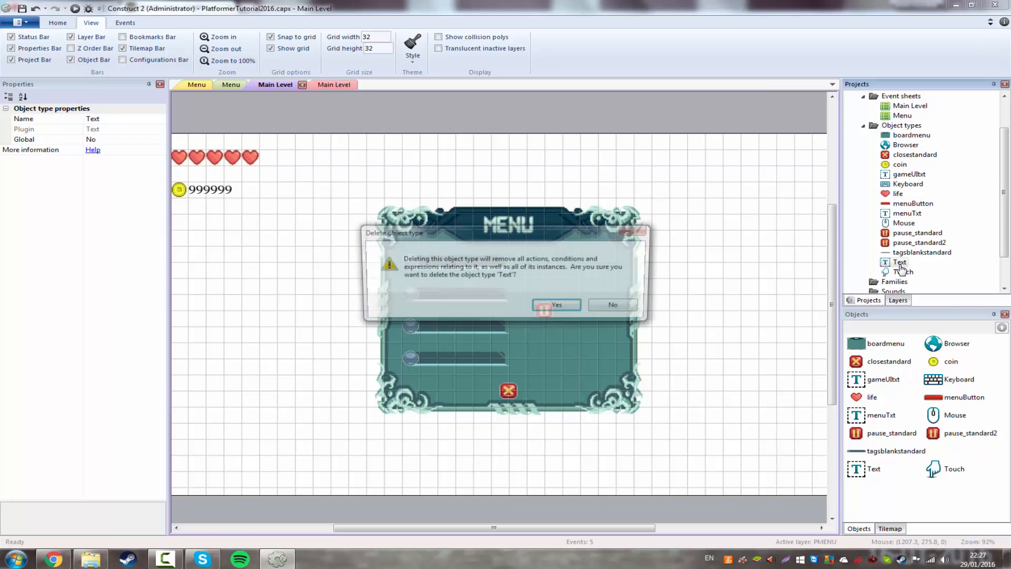
key("Return")
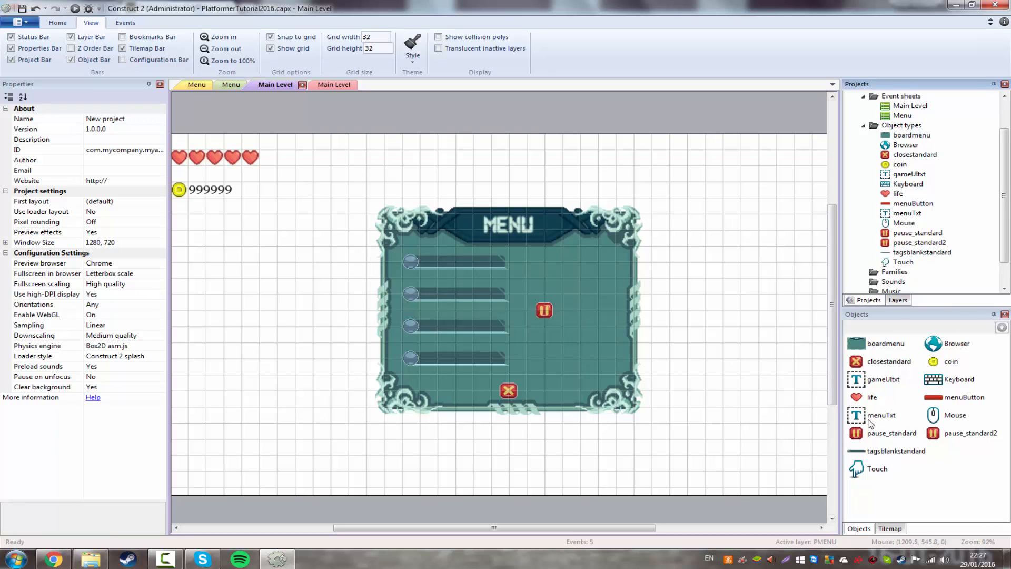
Place a gameUItxt instance on the board's first tag, resize it to 96 × 32 and set its font size to 16.
left_click_drag(882, 380, 448, 270)
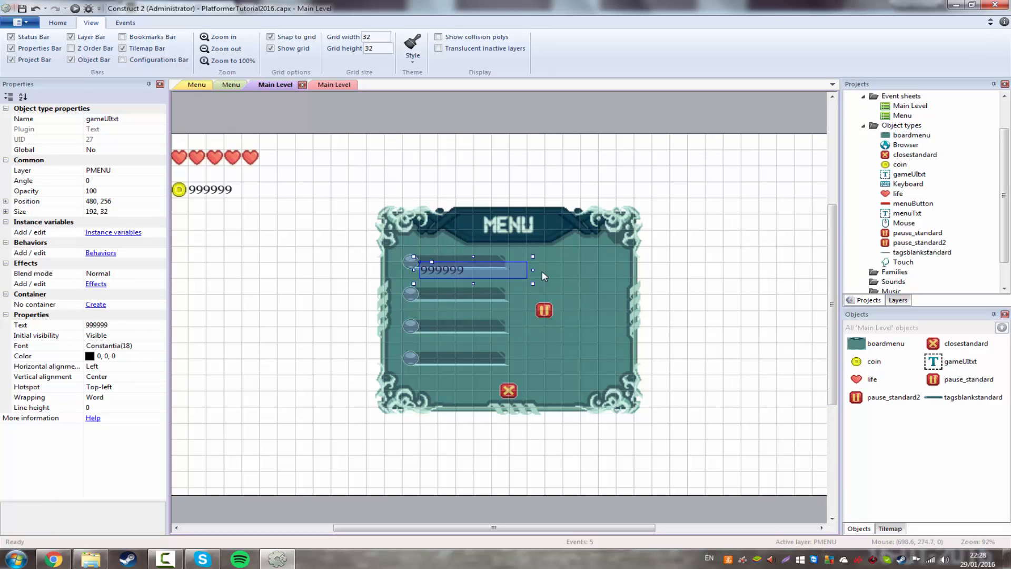
left_click_drag(516, 269, 474, 270)
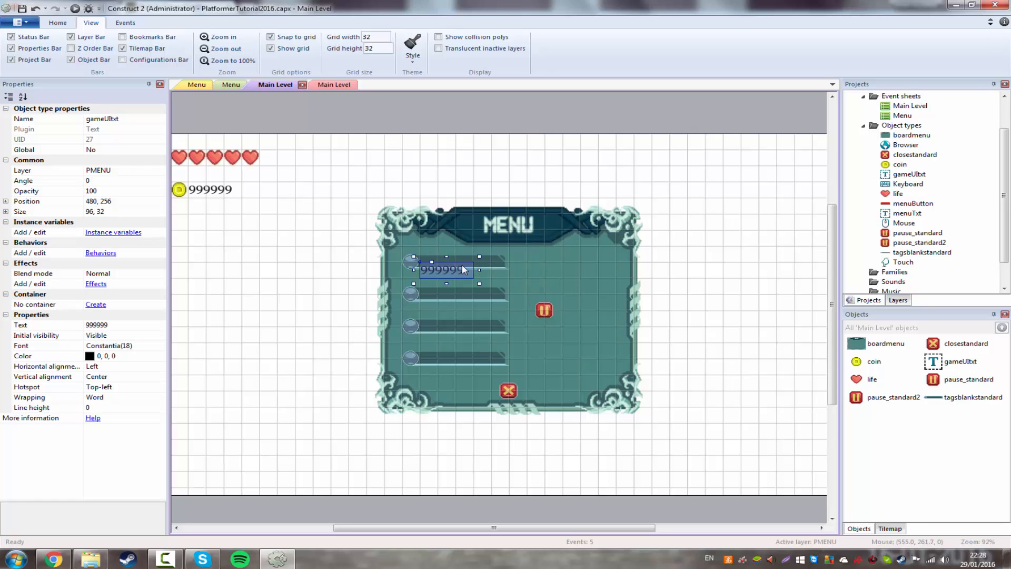
left_click(157, 345)
left_click(160, 346)
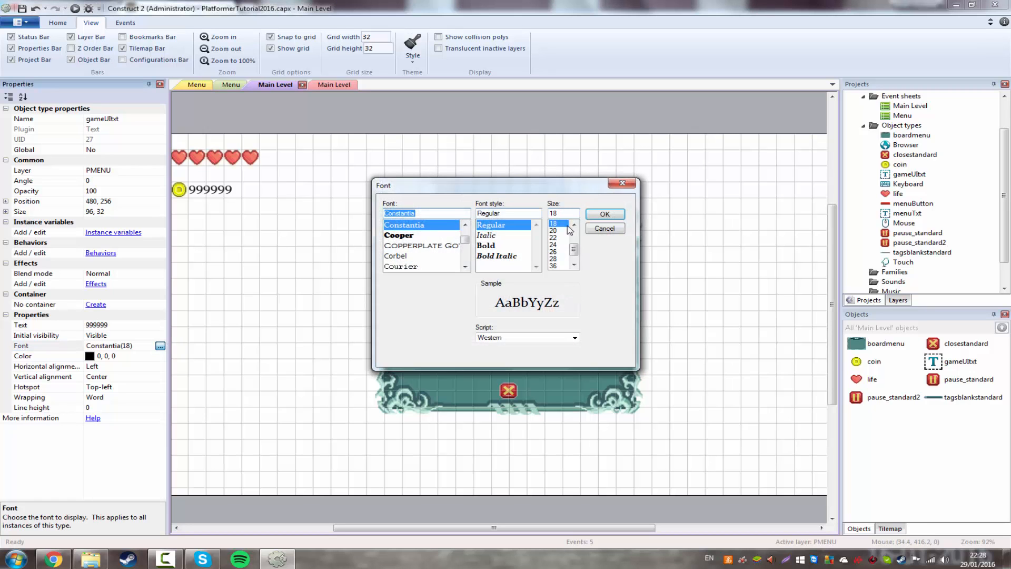
left_click(574, 223)
left_click(554, 224)
left_click(604, 214)
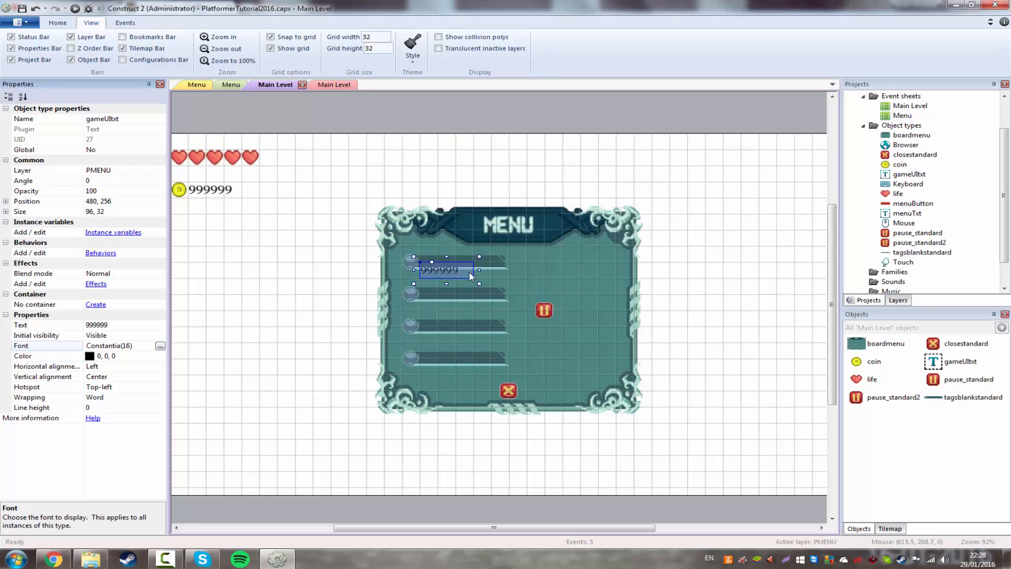
Set the new text's hotspot to Center and move it onto the first tag at 544, 256.
left_click(440, 267)
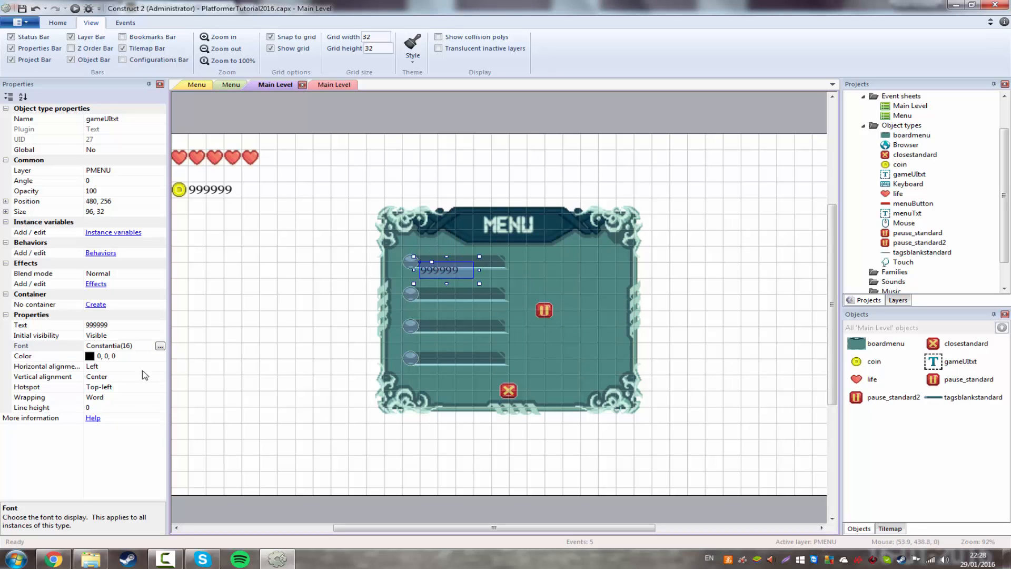
left_click(118, 389)
key("c")
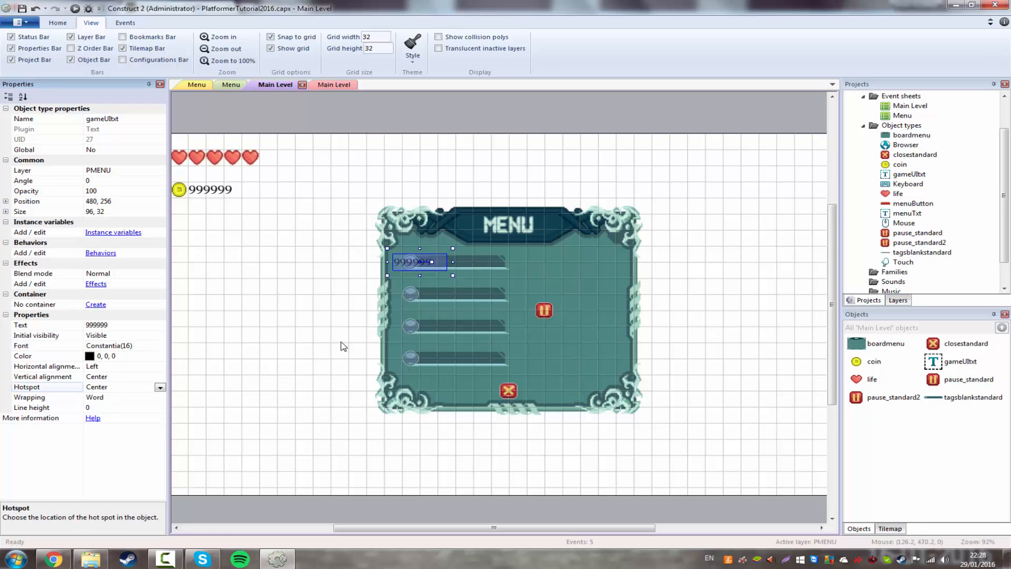
left_click_drag(413, 272, 451, 268)
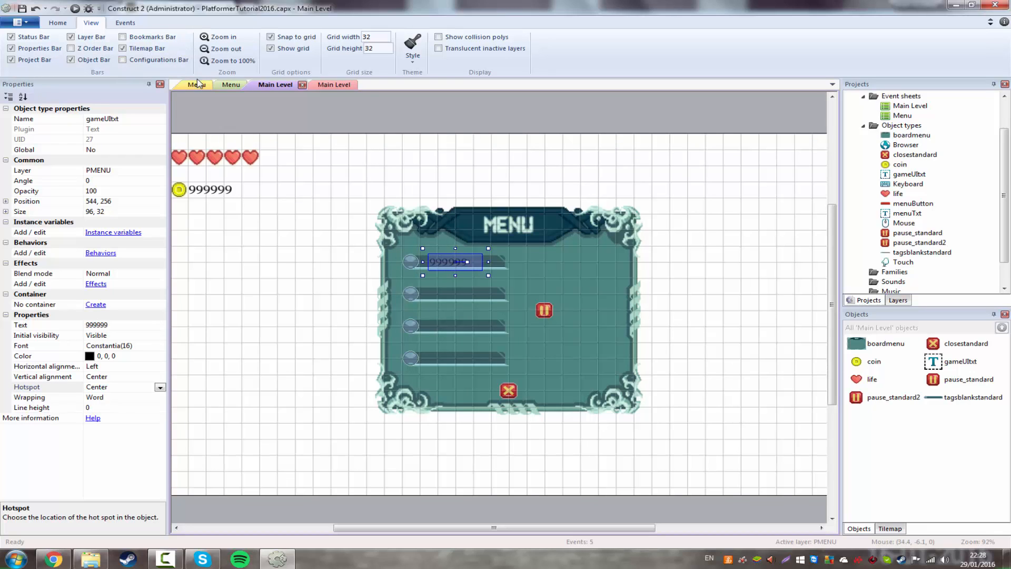
Check which font the PLAY text in the Menu layout uses and return to the Main Level layout.
left_click(223, 84)
left_click(210, 84)
left_click(504, 277)
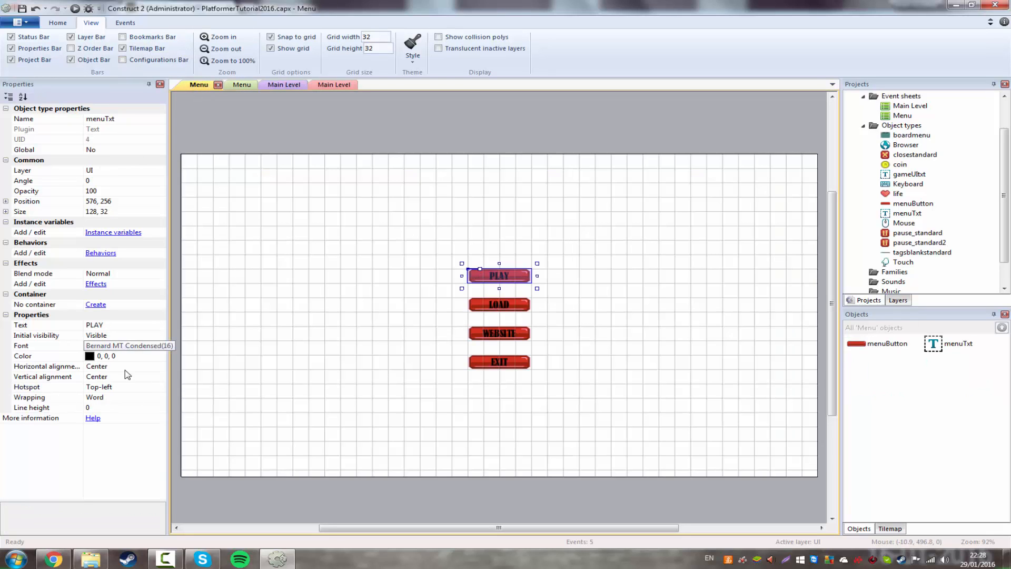
left_click(277, 84)
left_click(121, 346)
left_click(160, 346)
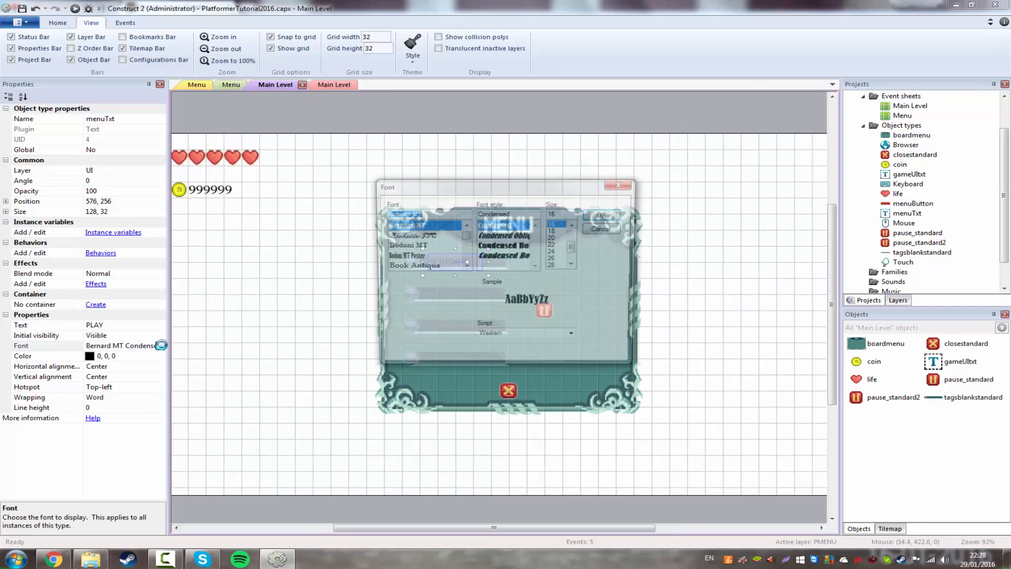
key("Escape")
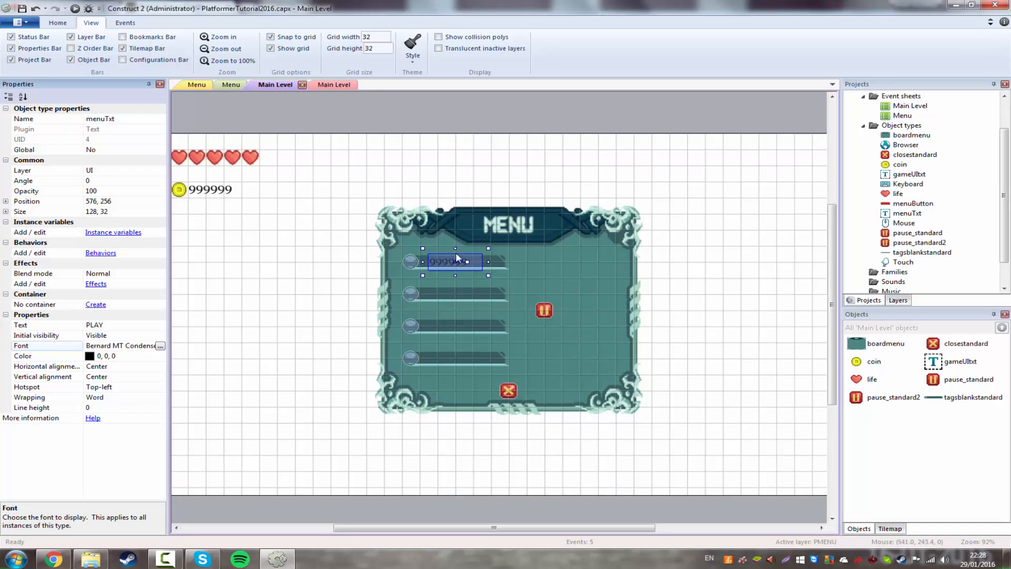
Change the font of the text on the first tag to Bernard MT Condensed, size 16.
left_click(323, 312)
left_click(439, 267)
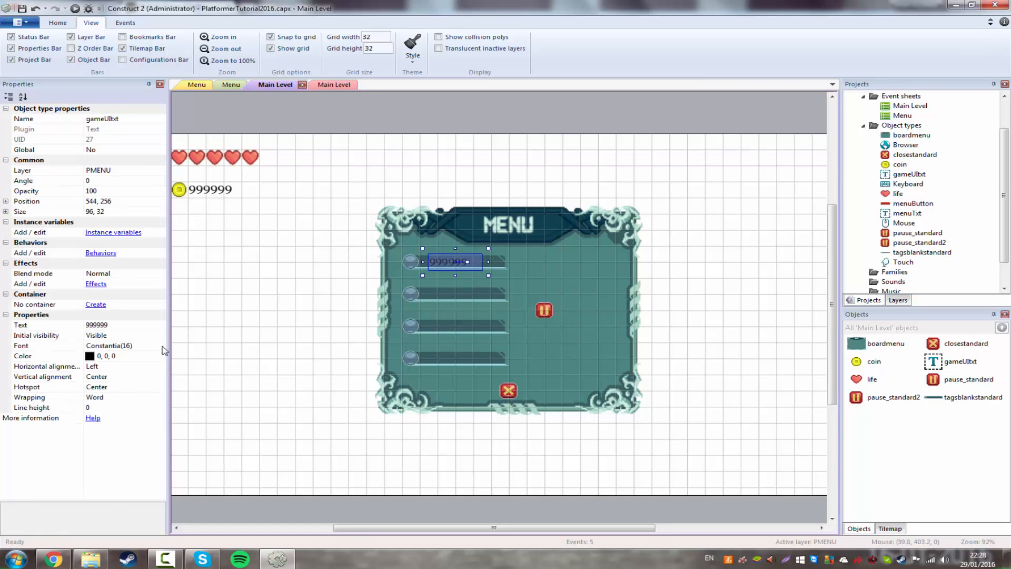
double_click(161, 347)
type("ber")
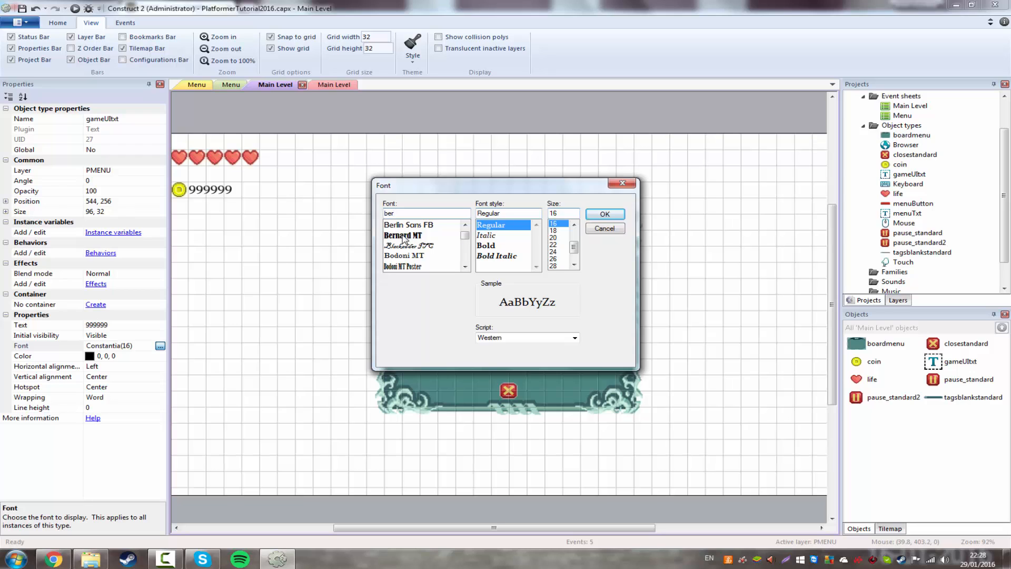
left_click(408, 238)
left_click(605, 215)
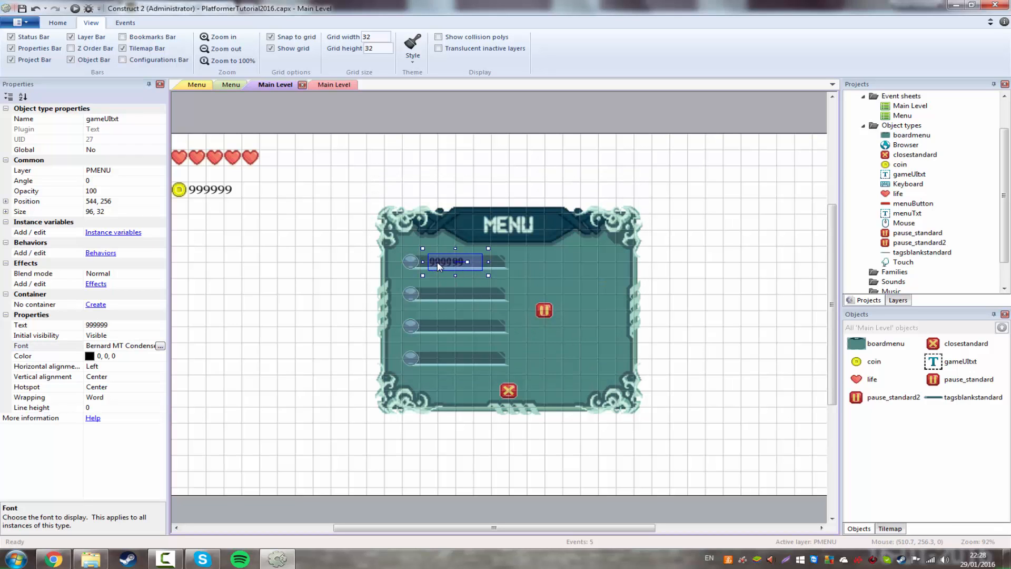
Resize the first blank tag horizontally so that it ends just past its text, shorter than the other tags.
left_click(409, 264)
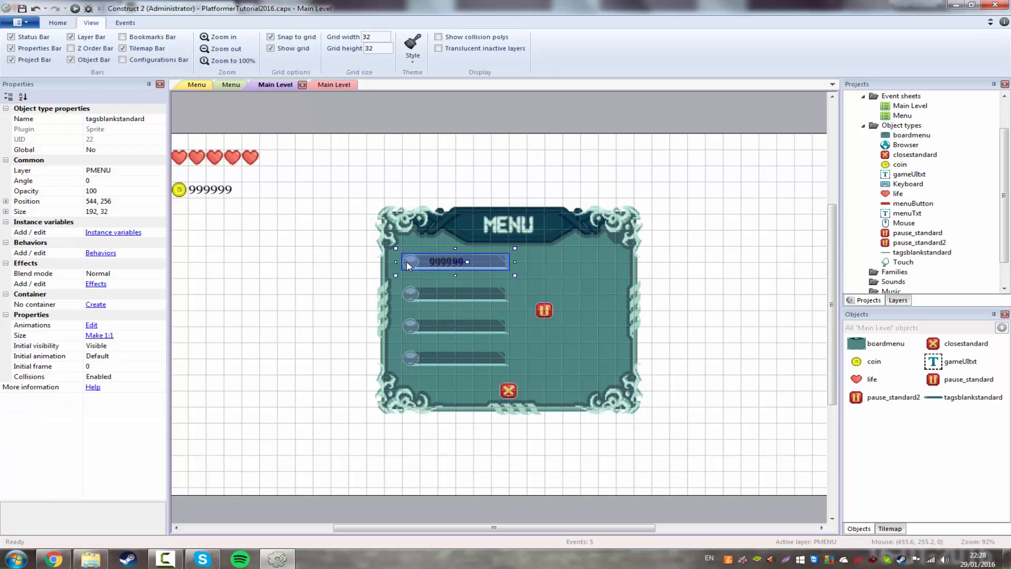
mouse_move(515, 262)
left_mouse_down()
mouse_move(502, 262)
mouse_move(530, 262)
left_mouse_up()
left_click(439, 261)
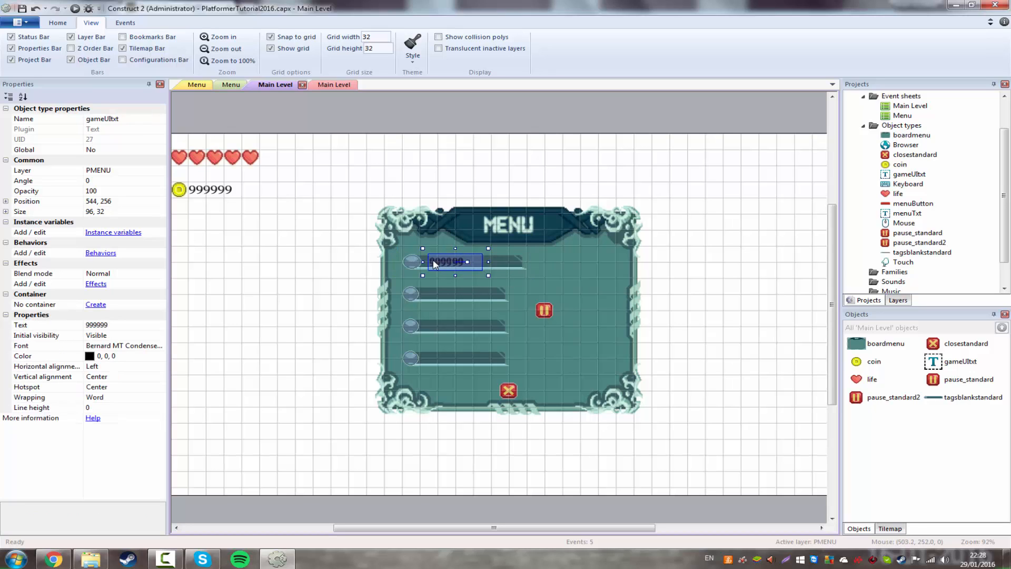
left_click(530, 266)
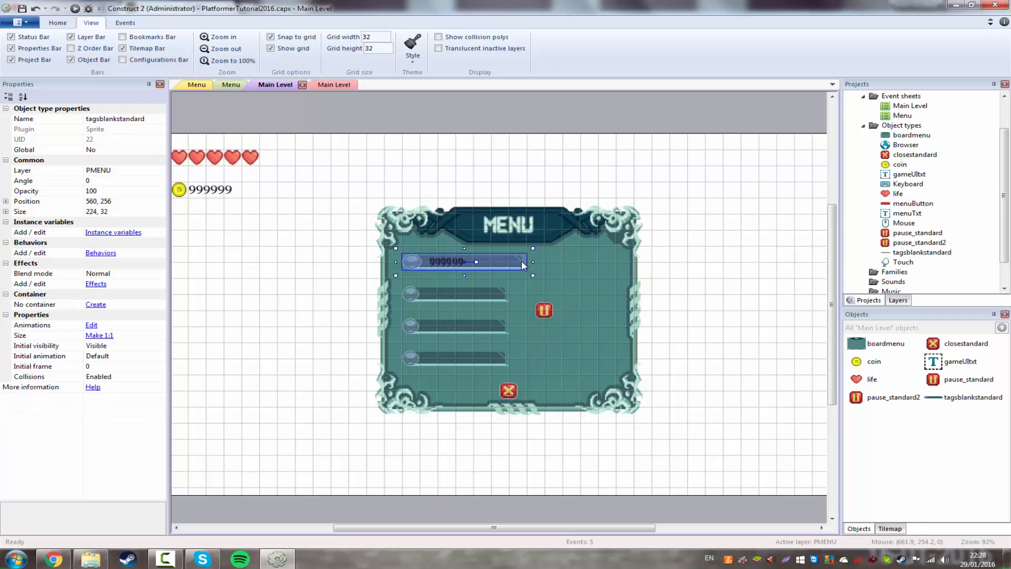
left_click(530, 260)
left_click(526, 264)
left_click_drag(533, 262, 438, 265)
left_click(438, 260)
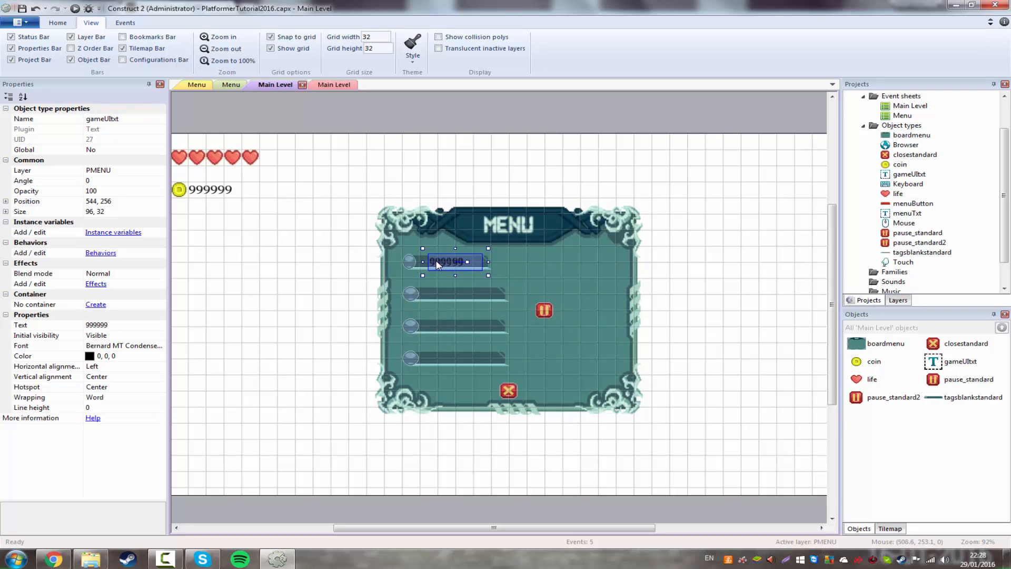
left_click(492, 263)
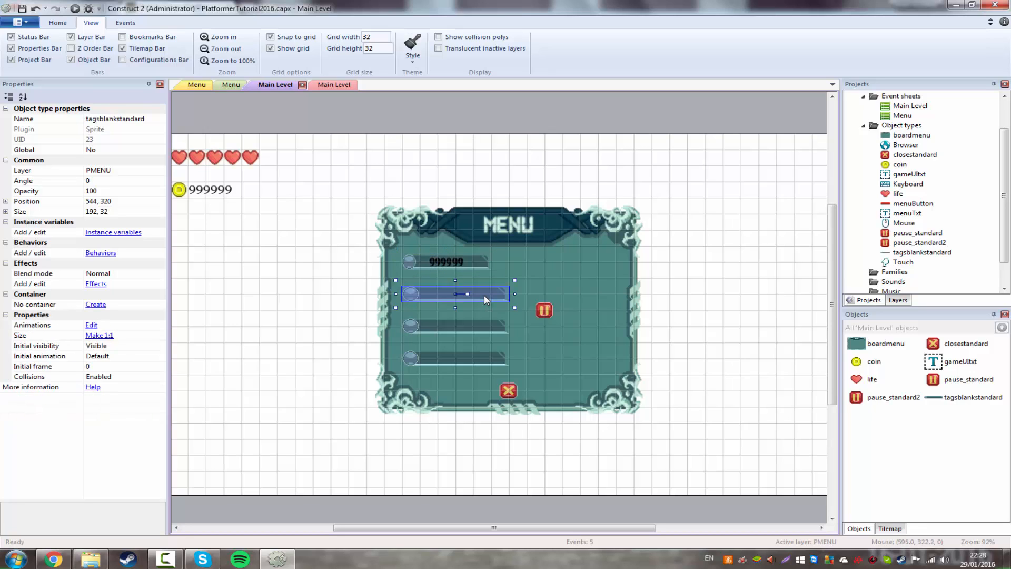
Set the first tag's text to RESUME, keeping its text box at 544, 256.
left_click(443, 262)
left_click_drag(443, 261, 460, 261)
key("ctrl+z")
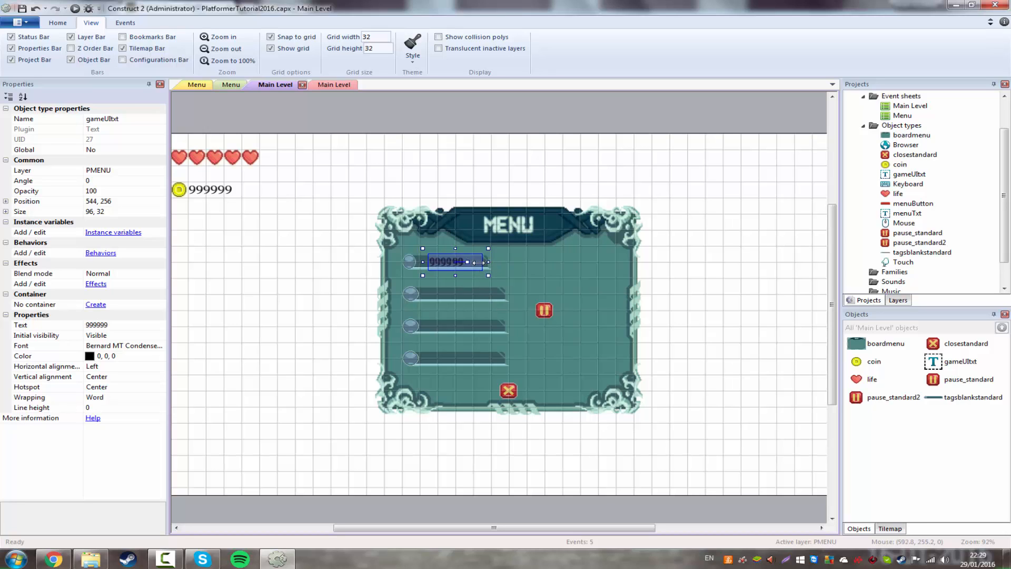
left_click(122, 326)
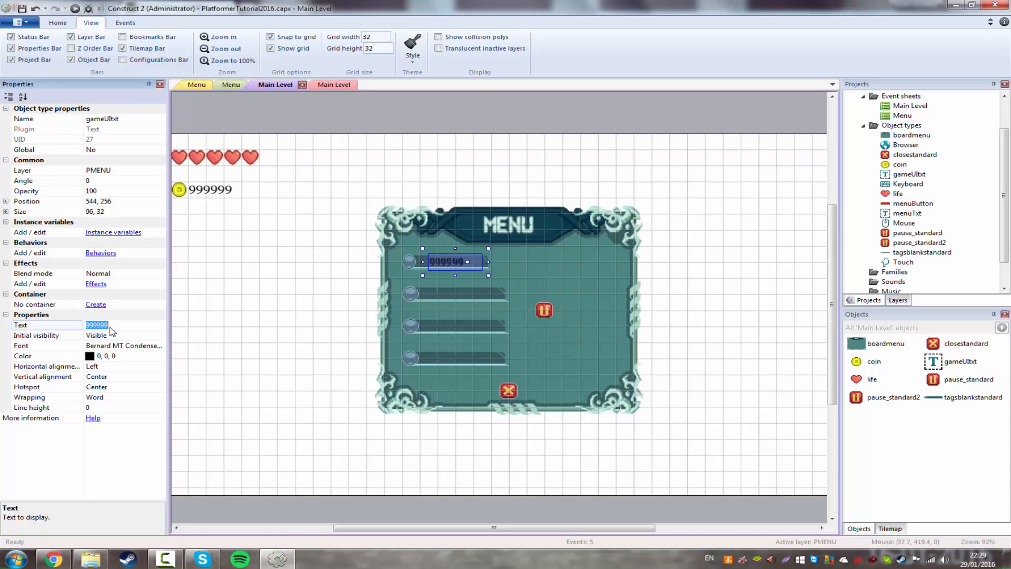
type("RESUME")
key("Return")
left_click_drag(442, 262, 436, 263)
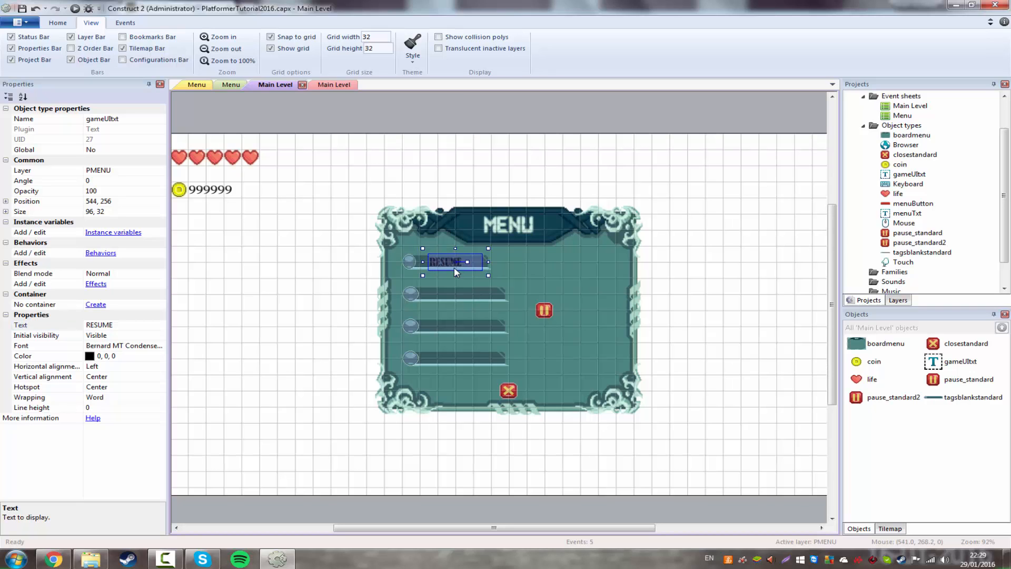
Duplicate the RESUME text onto the three tags below and set the second tag's text to SAVE.
left_click_drag(451, 266, 448, 358, "ctrl")
left_click(448, 293)
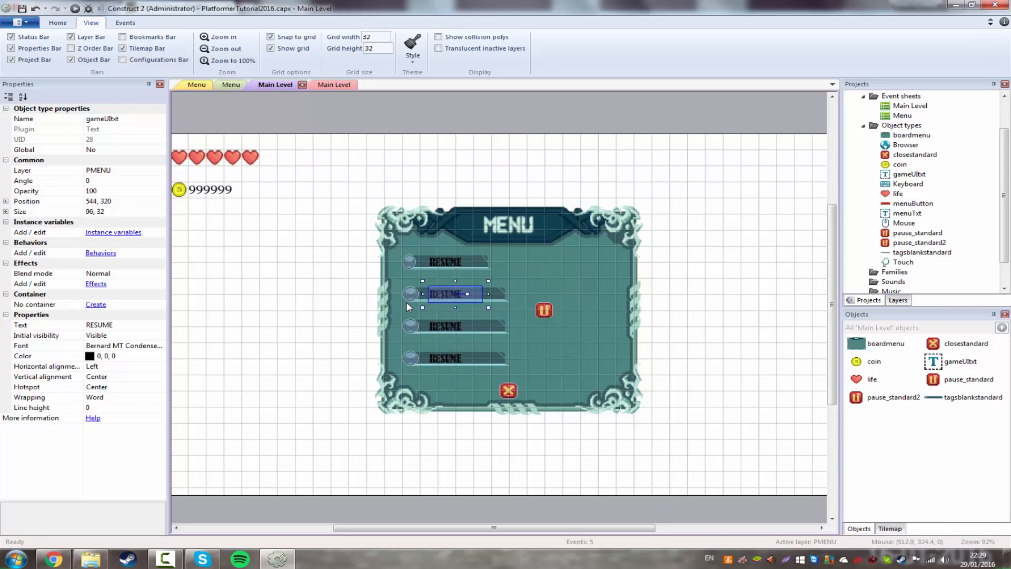
left_click(121, 324)
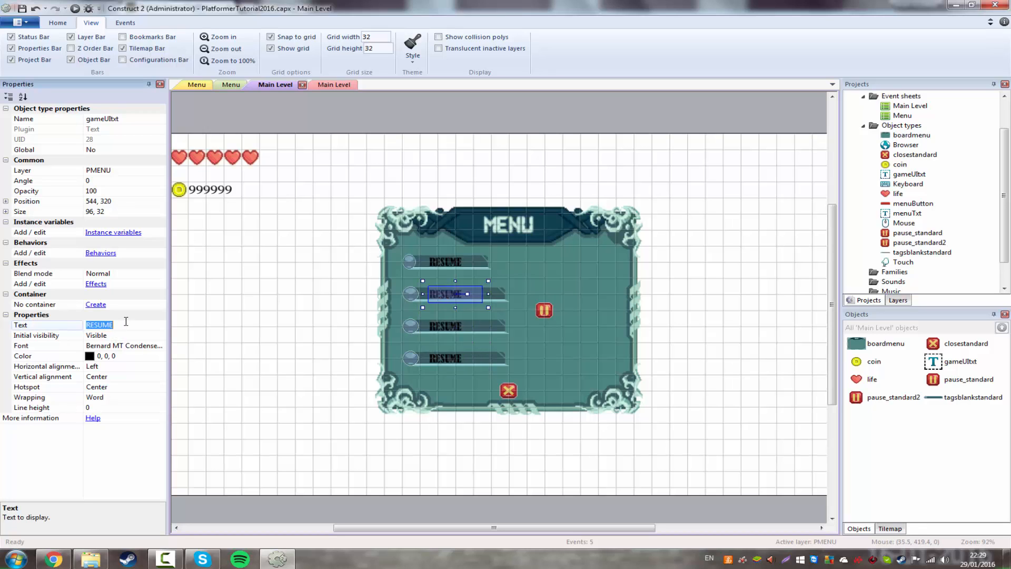
type("SAVE")
key("Return")
Set the third tag's text to LOAD and the fourth tag's text to EXIT.
left_click(438, 327)
left_click(100, 325)
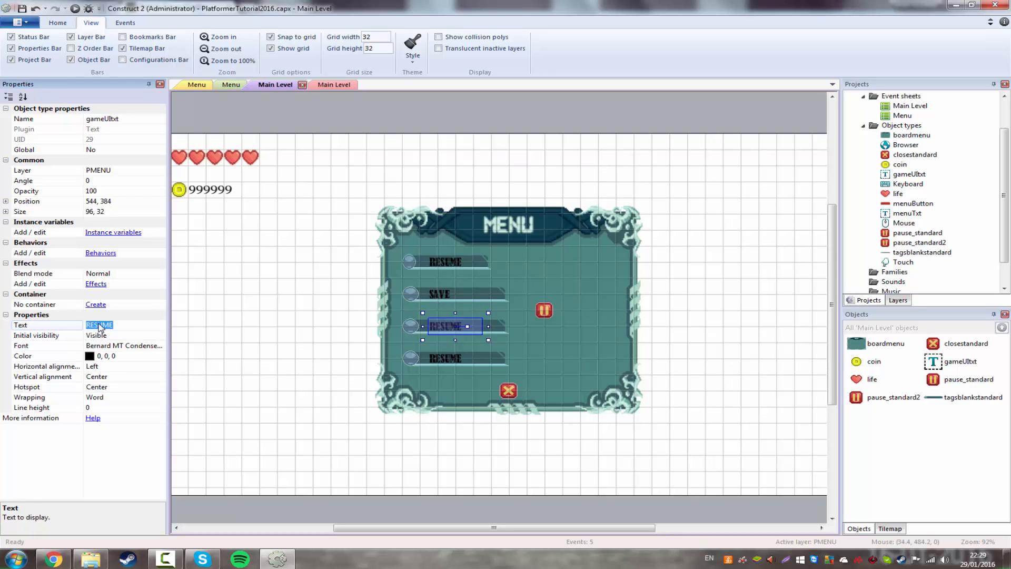
type("LOAD")
key("Return")
left_click(461, 362)
left_click(122, 327)
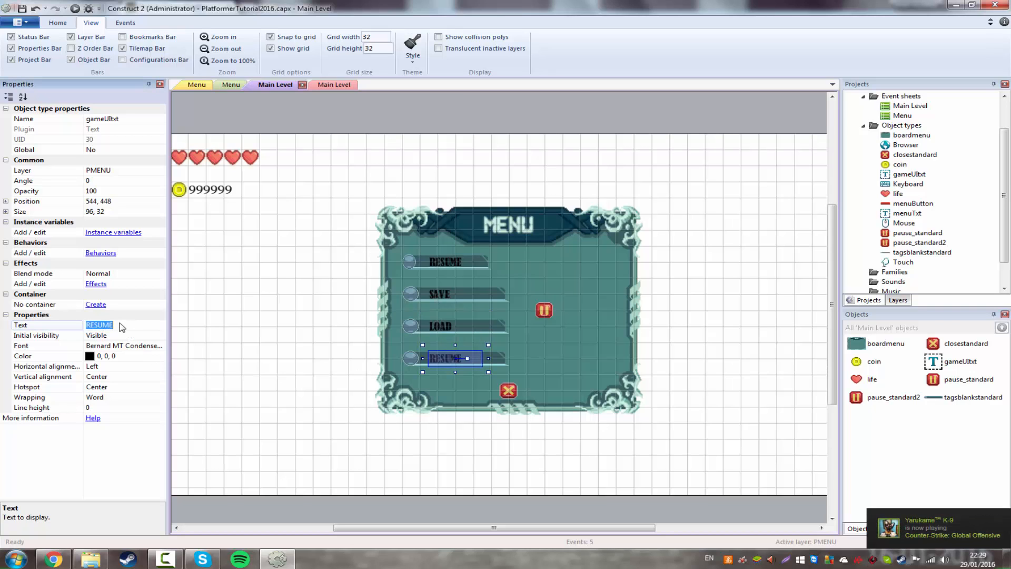
type("EXIT")
key("Return")
Narrow the RESUME, SAVE, LOAD and EXIT text boxes to 64 × 32 and shift them closer to the tags' round ends.
left_click_drag(490, 358, 470, 359)
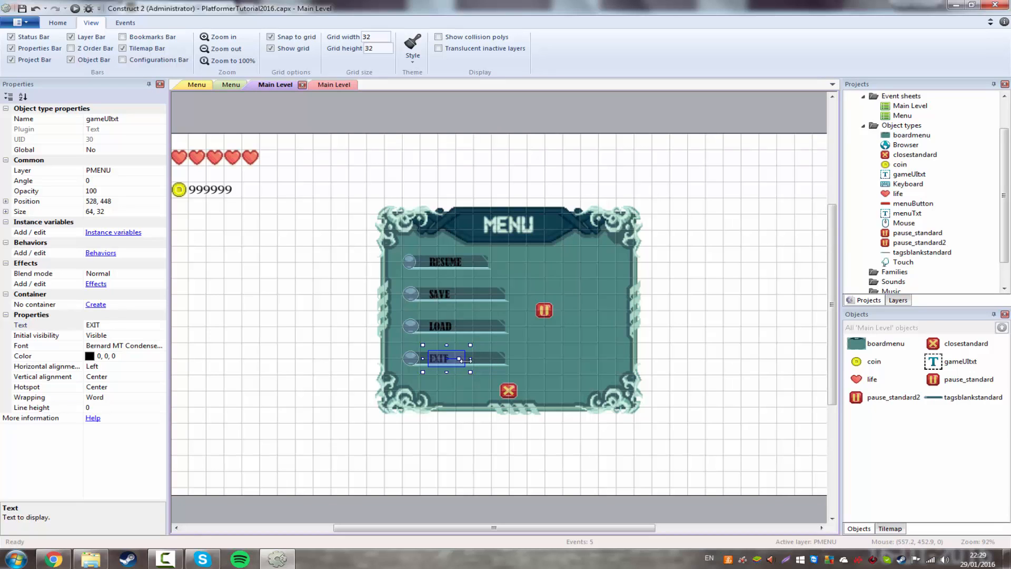
left_click(446, 331)
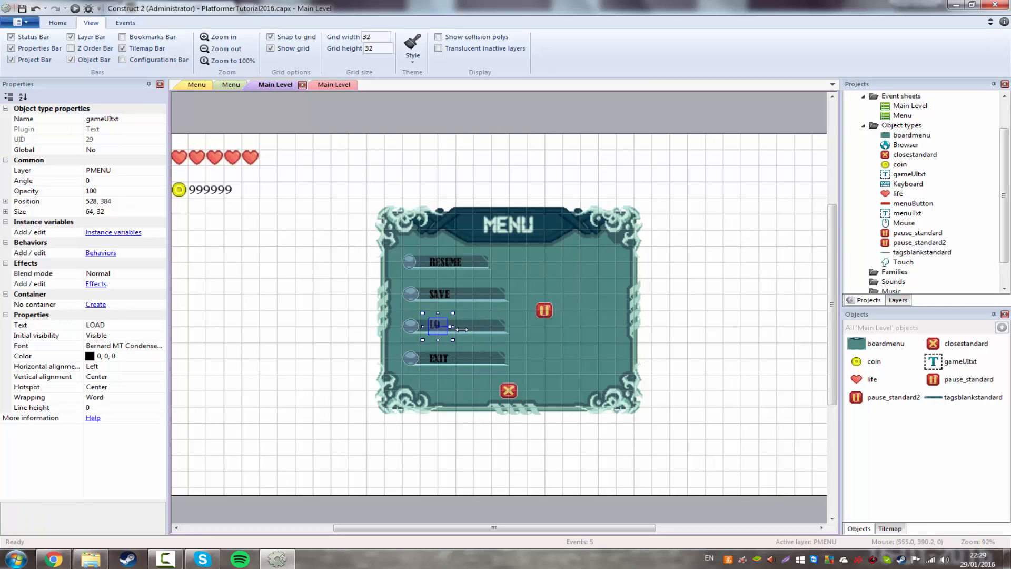
left_click(446, 295)
left_click_drag(489, 295, 472, 295)
left_click(463, 264)
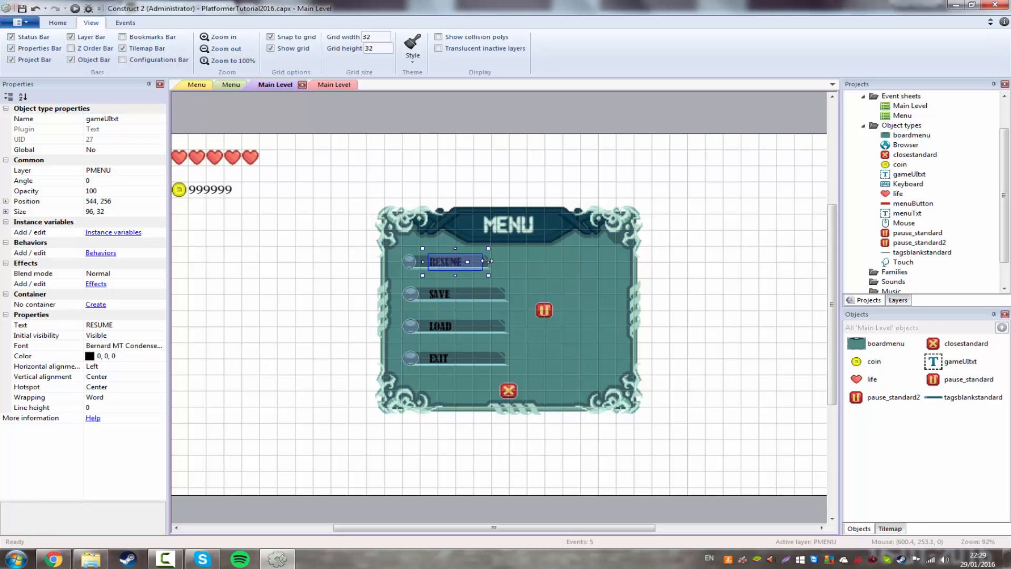
left_click_drag(488, 262, 425, 359)
left_click(434, 359)
left_click(729, 378)
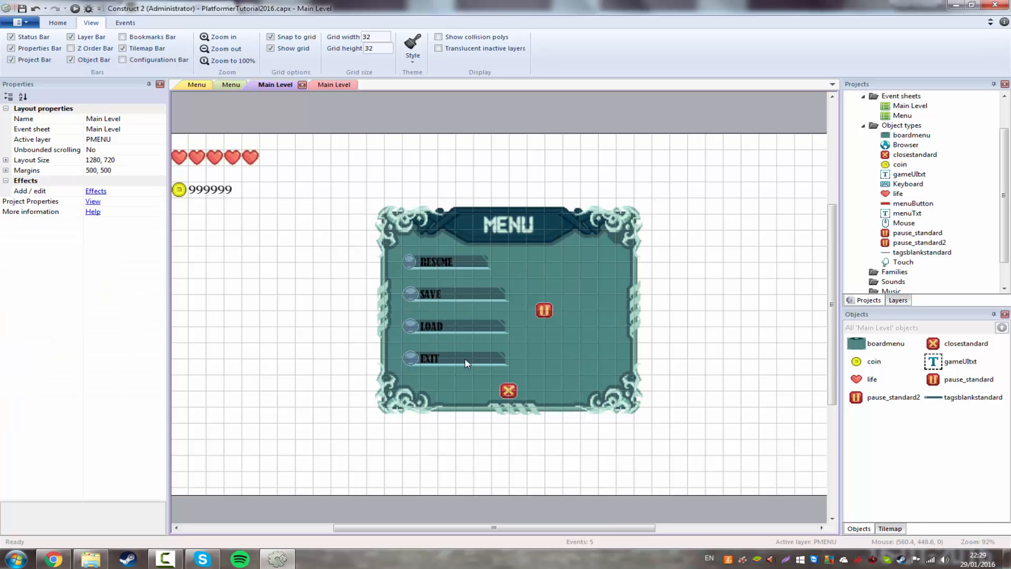
Widen the blank tag behind RESUME to 192 × 32 so it matches the tags below.
left_click(442, 262)
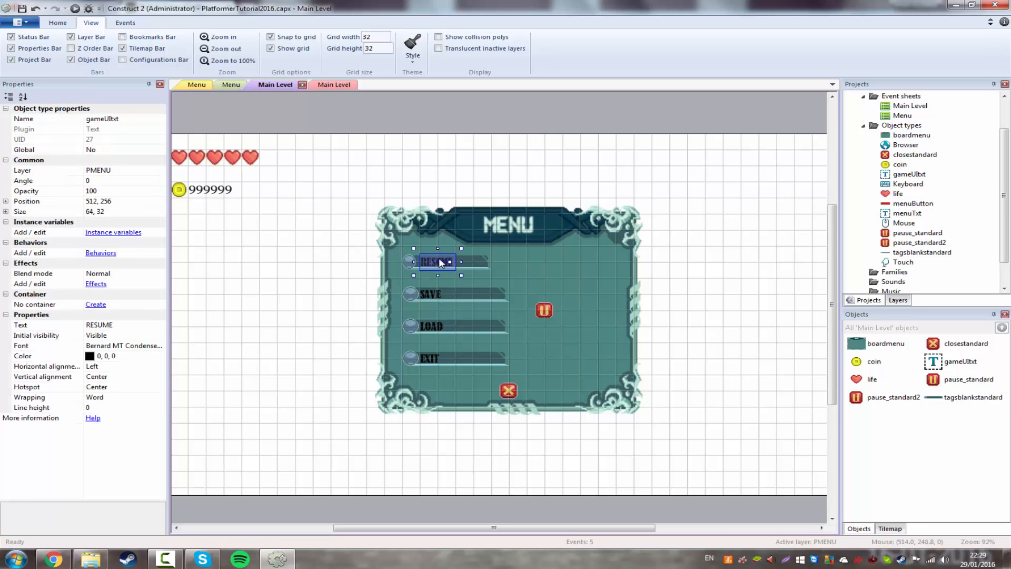
left_click(480, 265)
left_click_drag(499, 262, 508, 262)
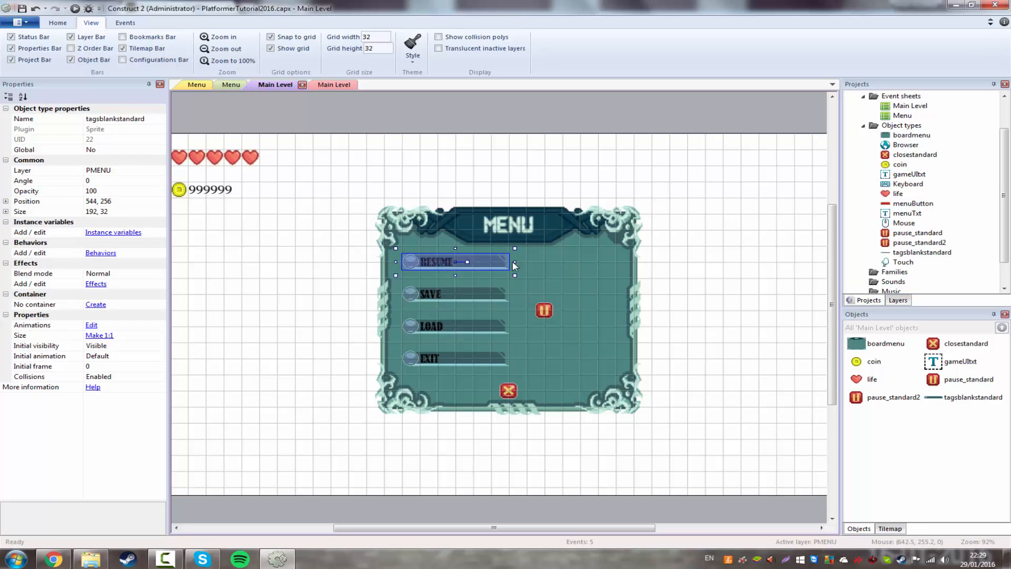
left_click(555, 272)
left_click(324, 280)
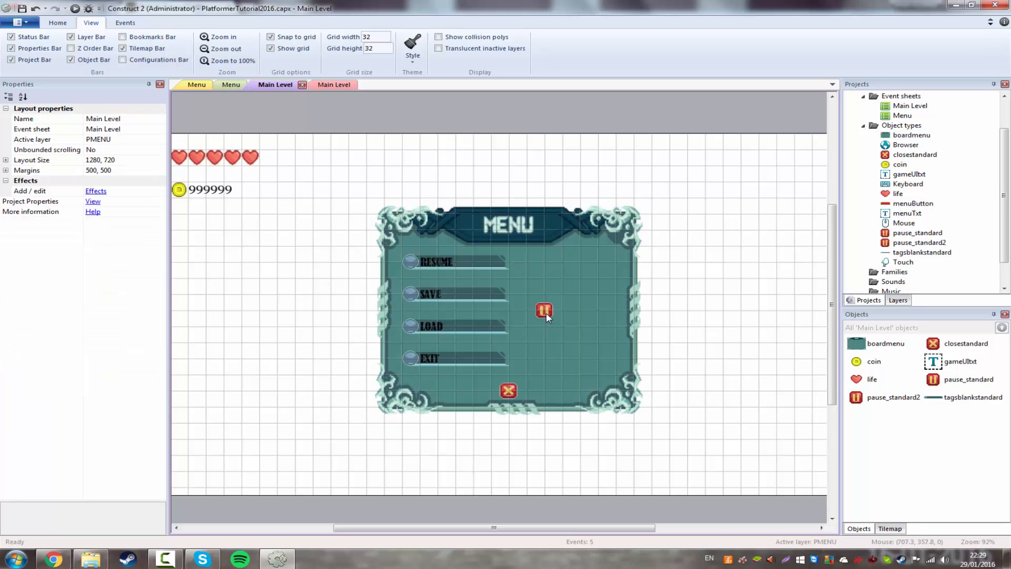
Duplicate the RESUME text beside the pause icon at 768, 352 and set the copy's text to PAUSED.
left_click_drag(436, 268, 578, 312)
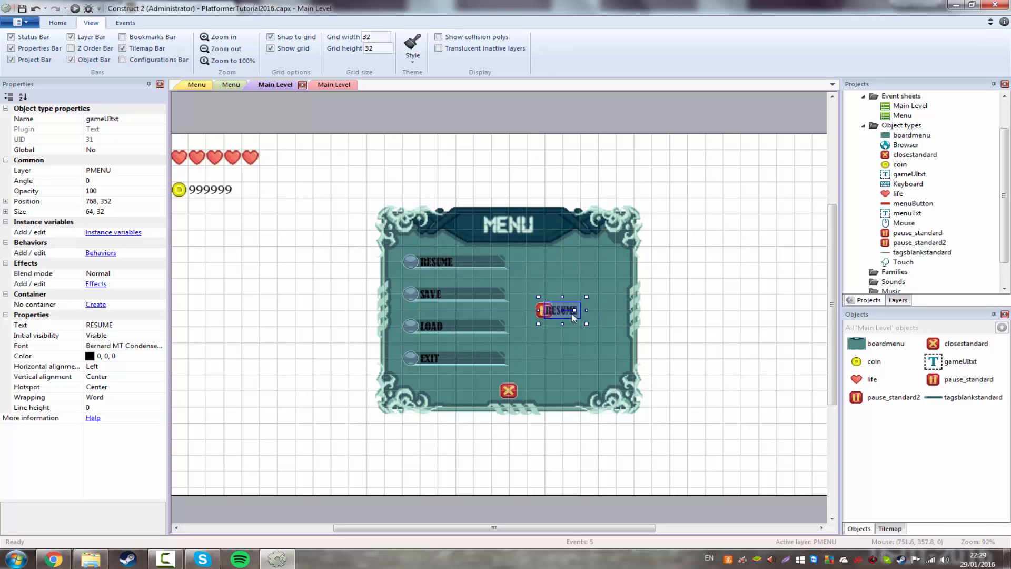
left_click(153, 326)
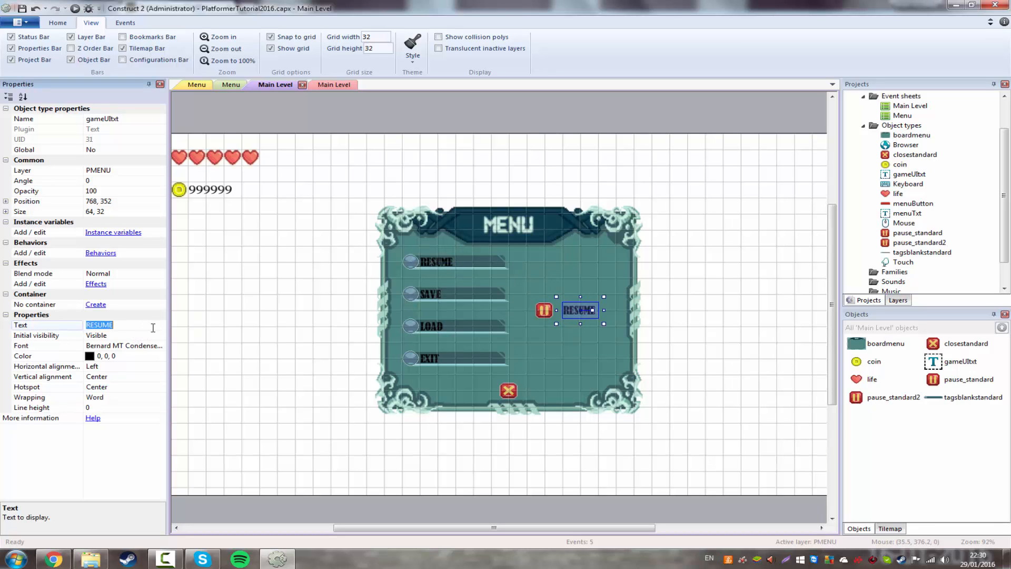
type("PAUSED")
key("Return")
left_click(653, 332)
left_click(582, 312)
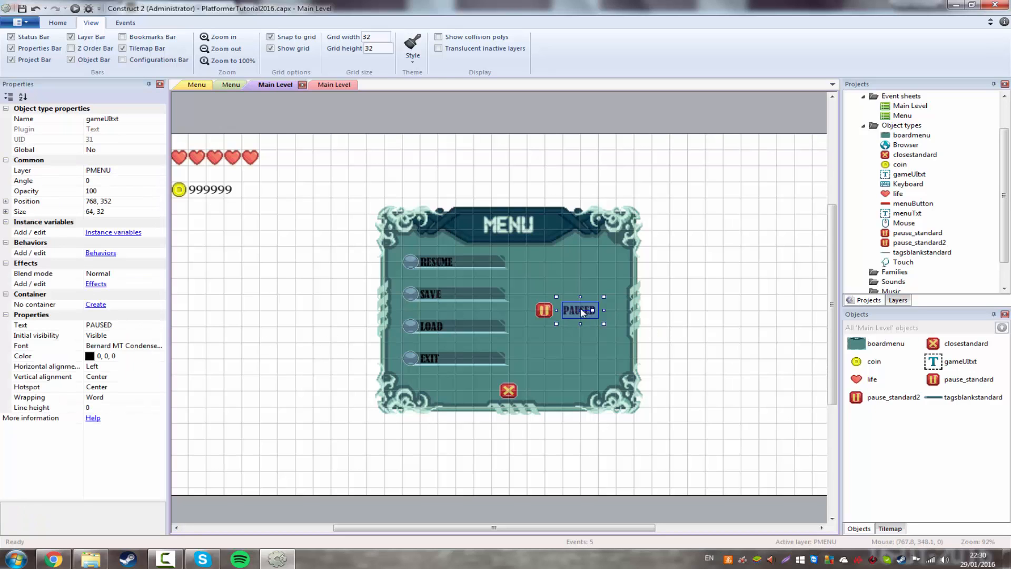
Move the pause icon directly above the PAUSED text.
left_click(548, 311)
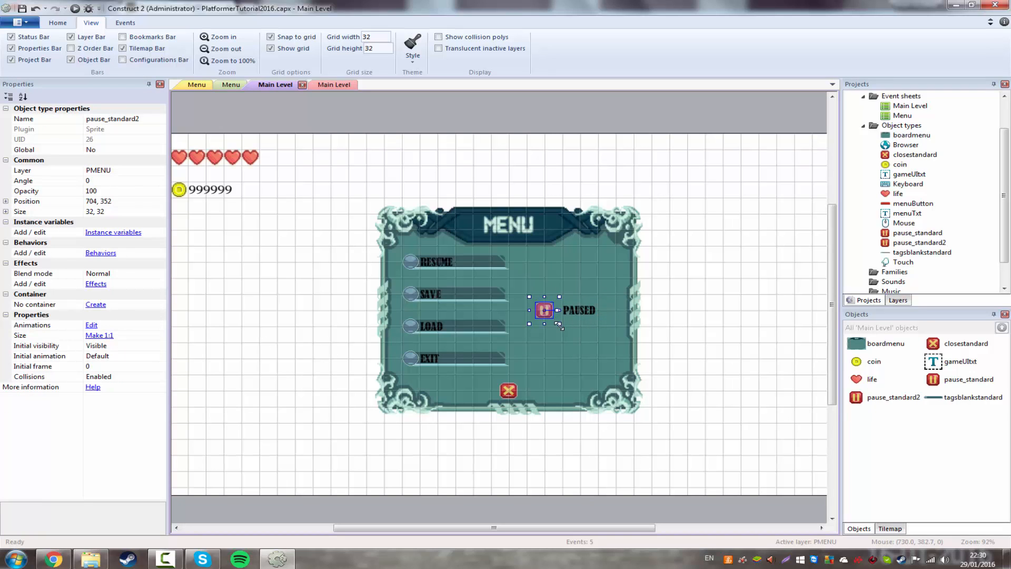
left_click_drag(560, 326, 581, 302)
left_click(697, 314)
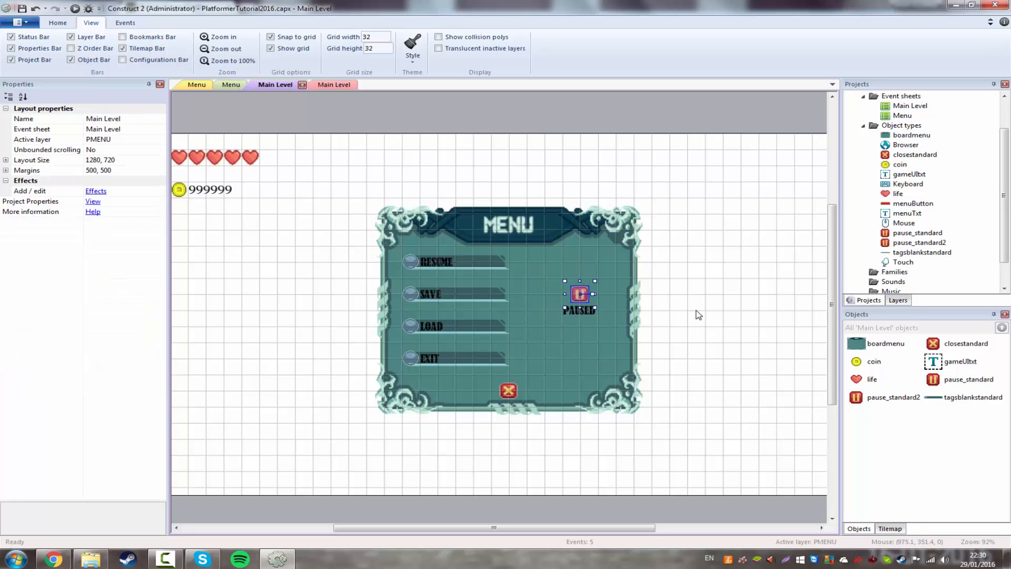
Try placing copies of the pause icon around the other sides of the PAUSED text, and undo the clones.
mouse_move(583, 300)
left_mouse_down()
mouse_move(582, 331)
mouse_move(544, 311)
mouse_move(597, 311)
left_mouse_up()
left_click(706, 329)
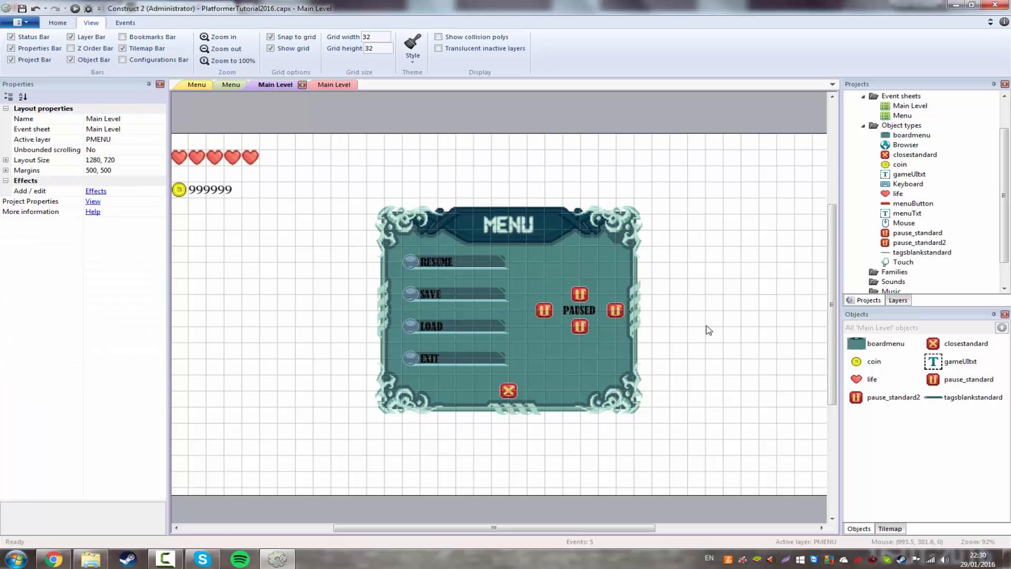
key("ctrl+z")
key("ctrl+z")
key("ctrl+z")
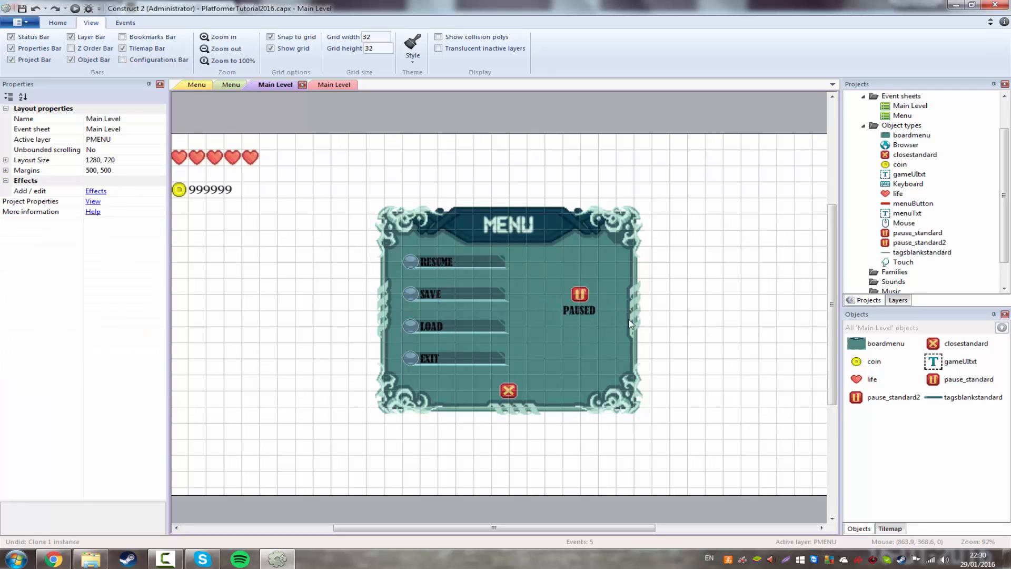
Try to enlarge the pause icon and its PAUSED text together, and undo the resize.
left_click(583, 310)
left_click(578, 296, "ctrl")
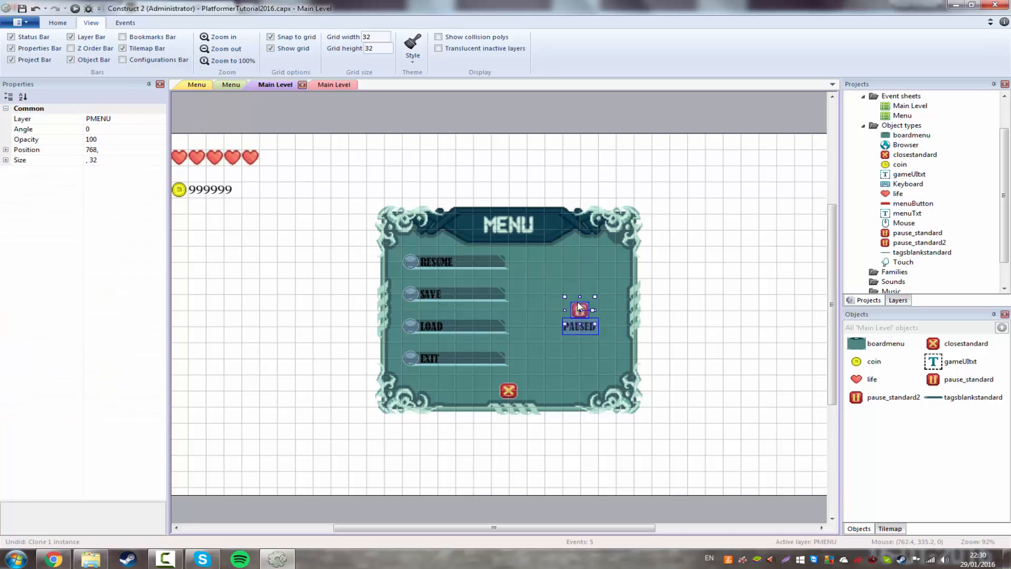
left_click_drag(578, 297, 588, 322)
left_click(688, 323)
left_click(564, 321)
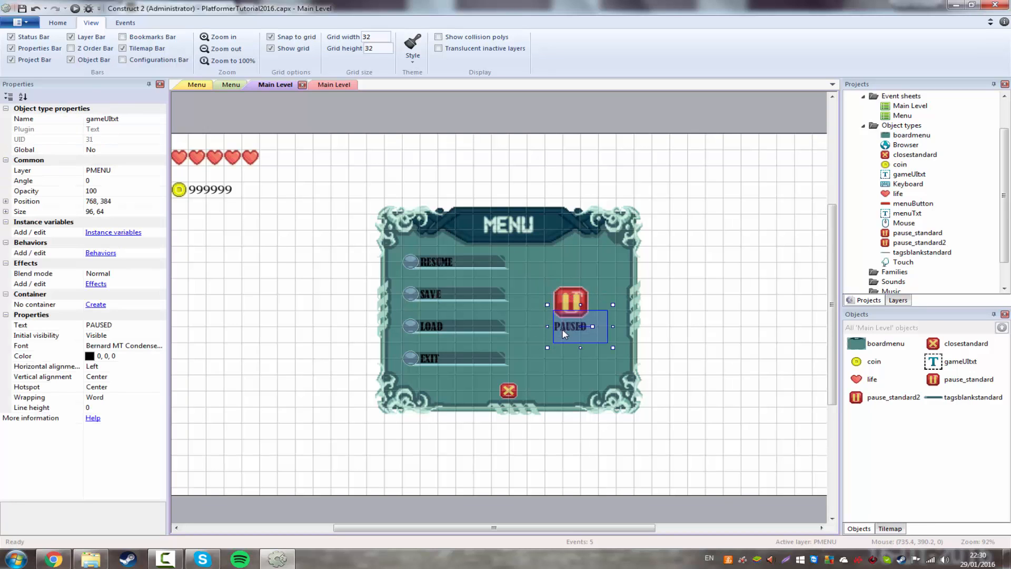
key("ctrl+z")
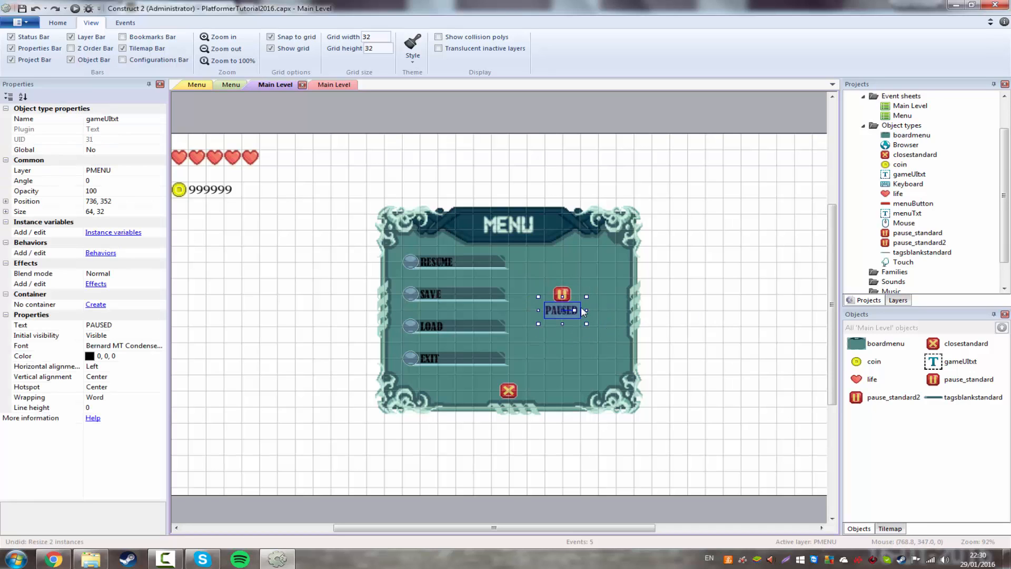
Delete the pause icon together with its PAUSED text from the menu board.
left_click(561, 293, "ctrl")
left_click_drag(562, 293, 580, 308)
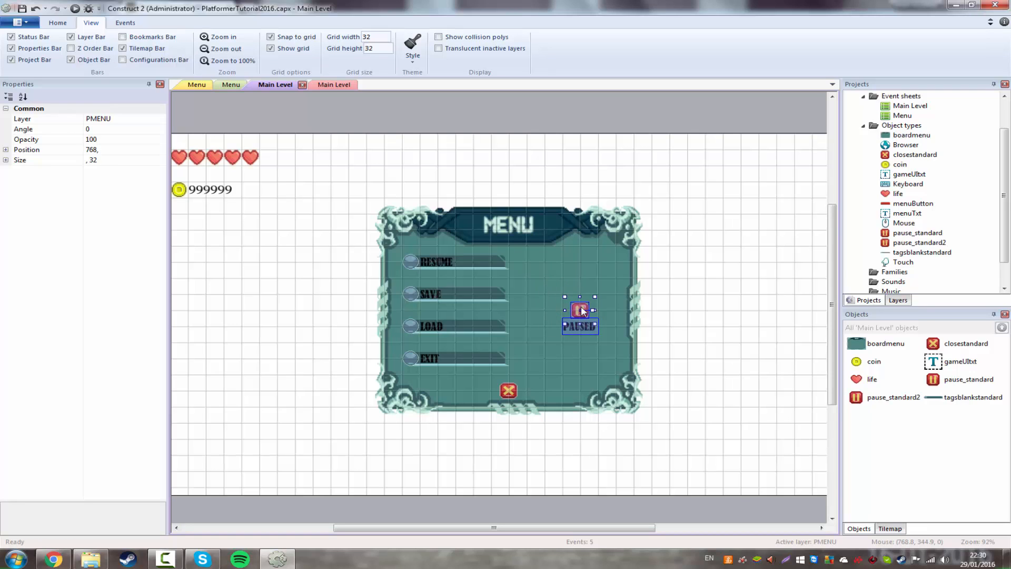
key("Delete")
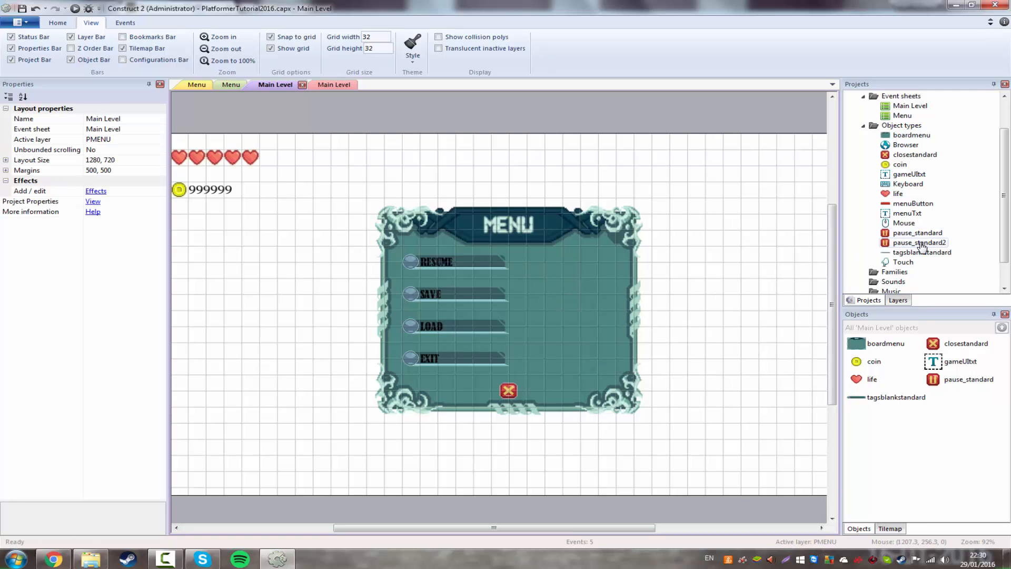
Delete the pause_standard2 and pause_standard object types from the project.
left_click(919, 242)
key("Delete")
key("Return")
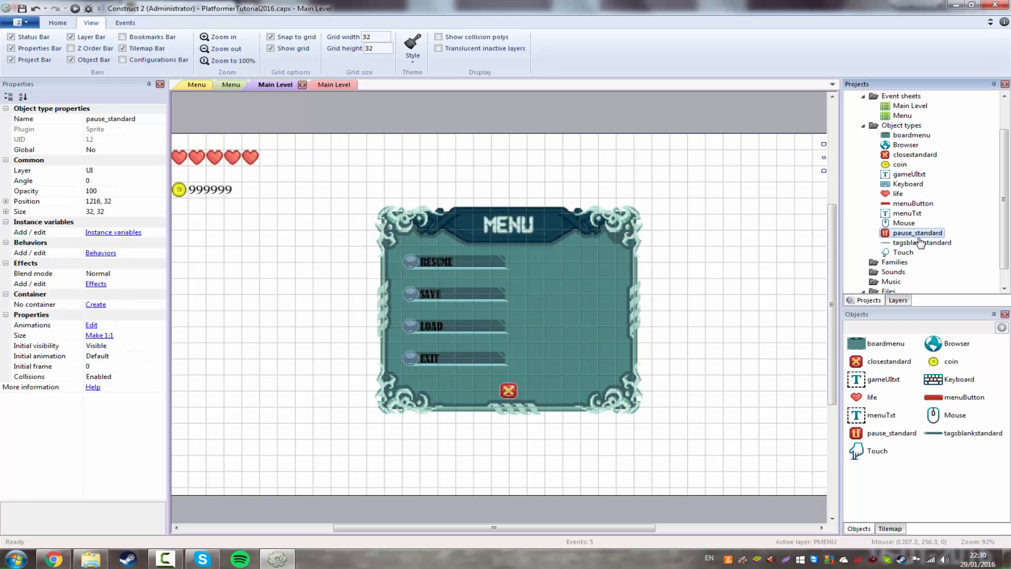
key("Delete")
key("Return")
left_click(666, 289)
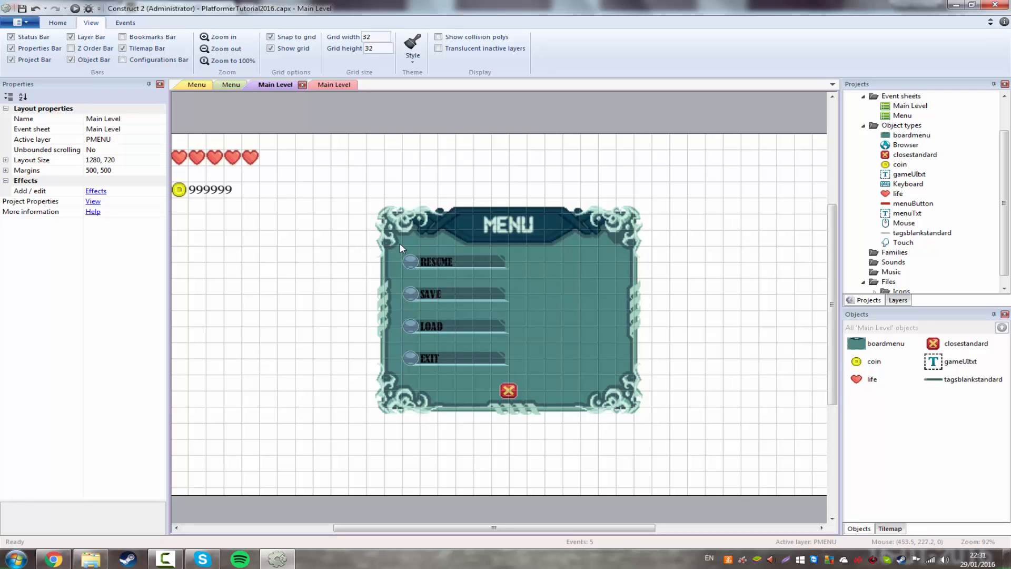
left_click_drag(357, 192, 671, 443)
left_click(695, 425)
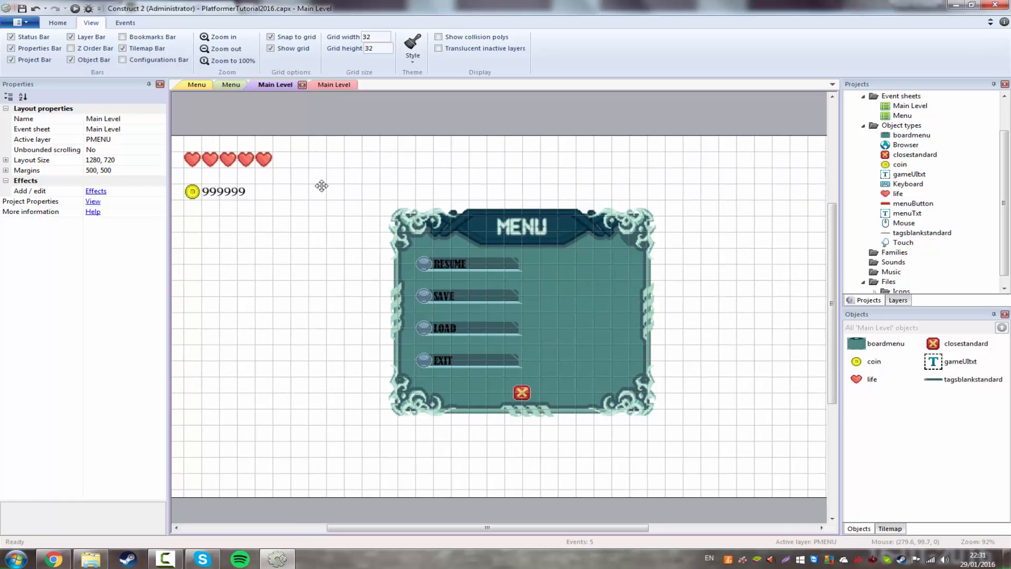
Add a global number variable named Coins to the Main Level event sheet.
left_click(334, 84)
right_click(358, 202)
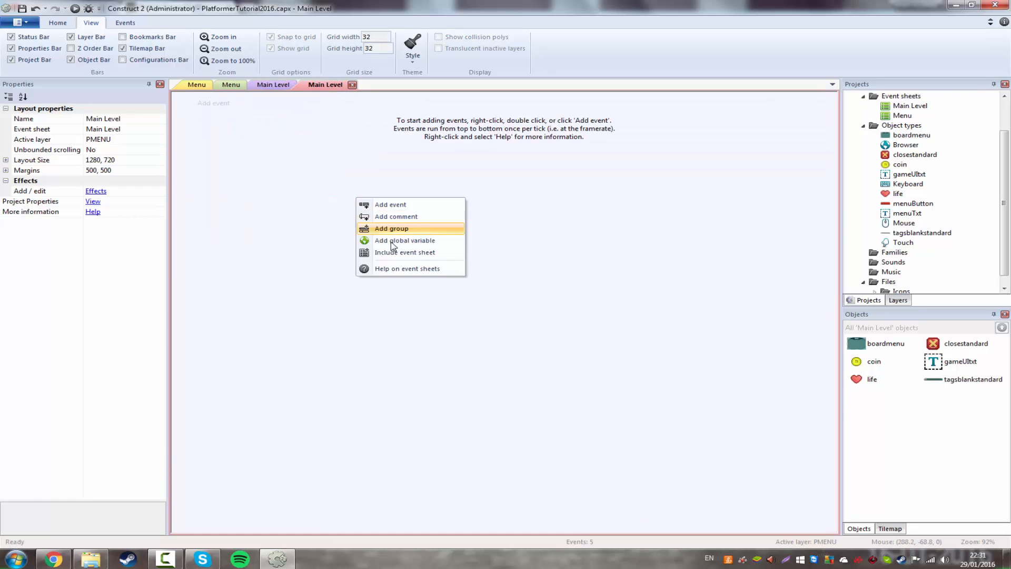
left_click(393, 243)
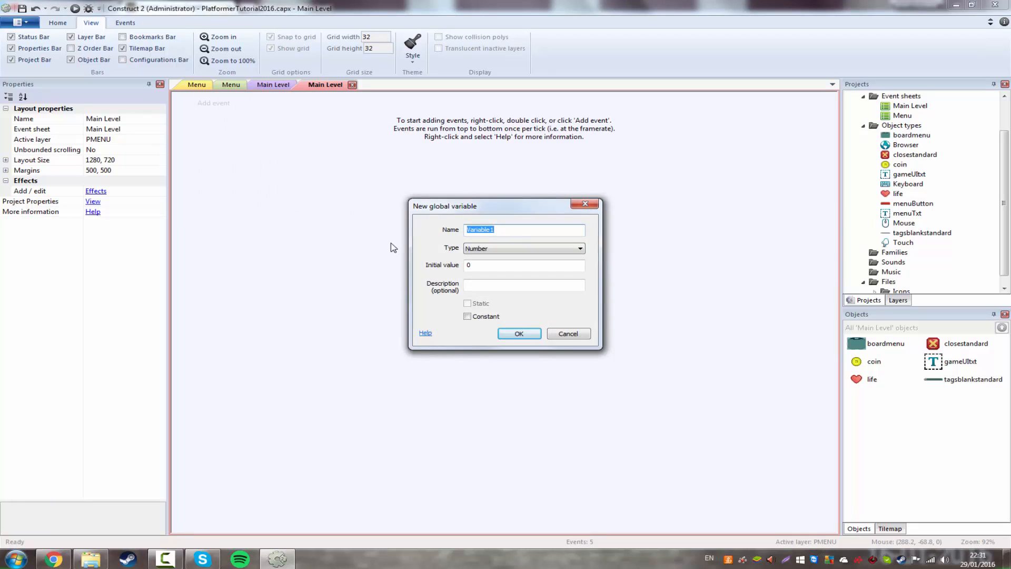
type("Coins")
key("Return")
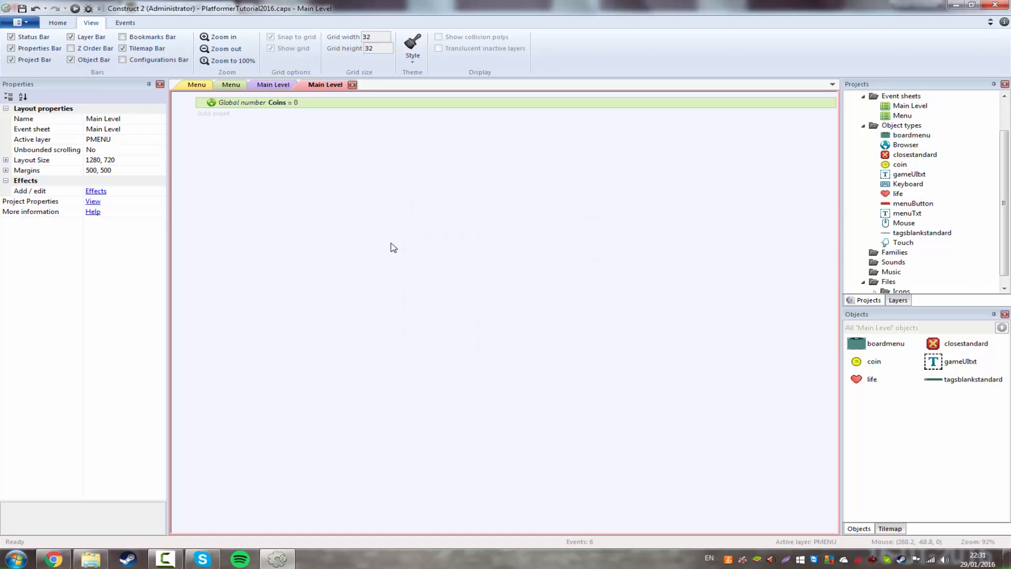
Add a second global number variable named Health to the Main Level event sheet.
left_click(272, 85)
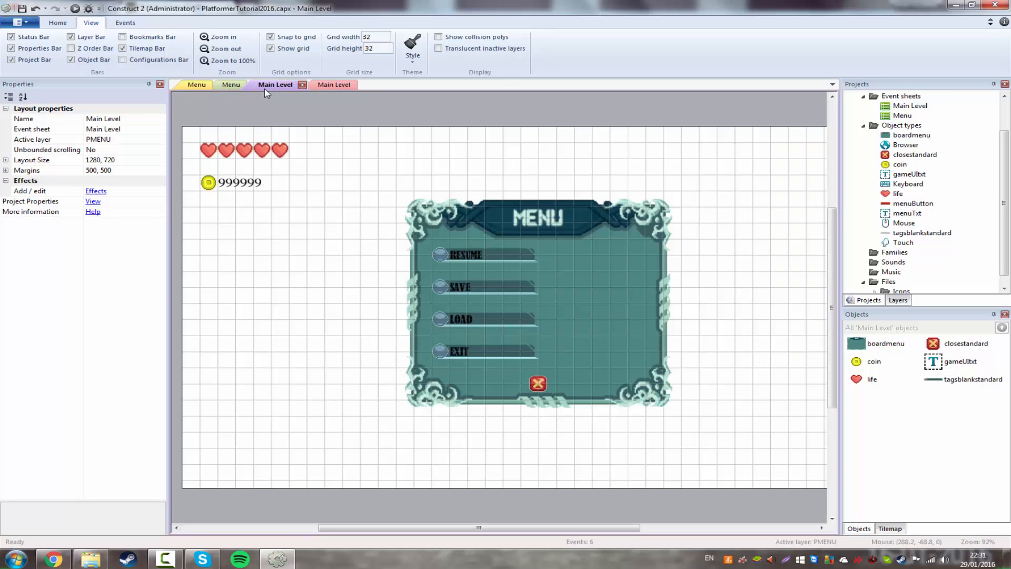
left_click(332, 85)
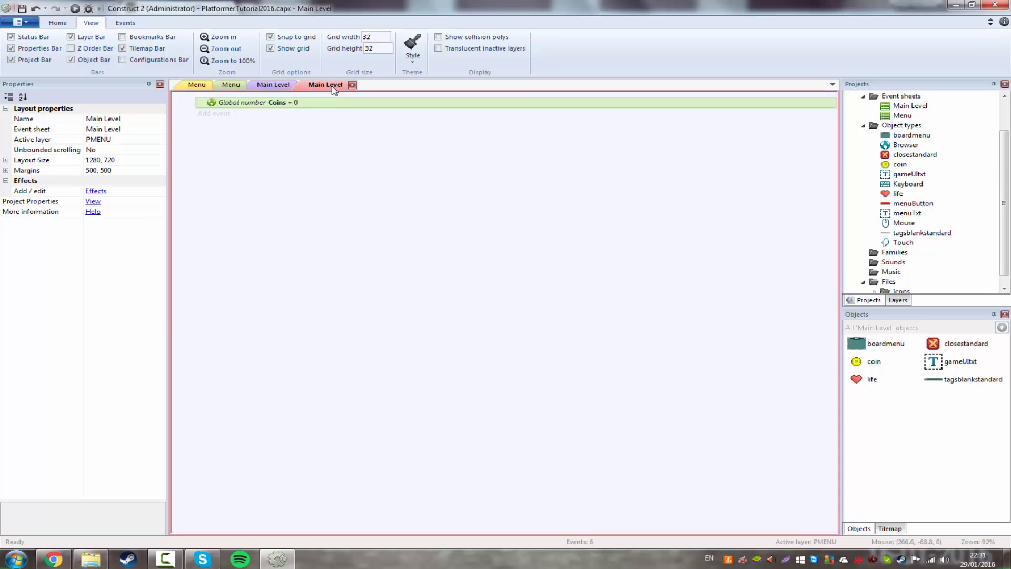
right_click(293, 184)
left_click(345, 223)
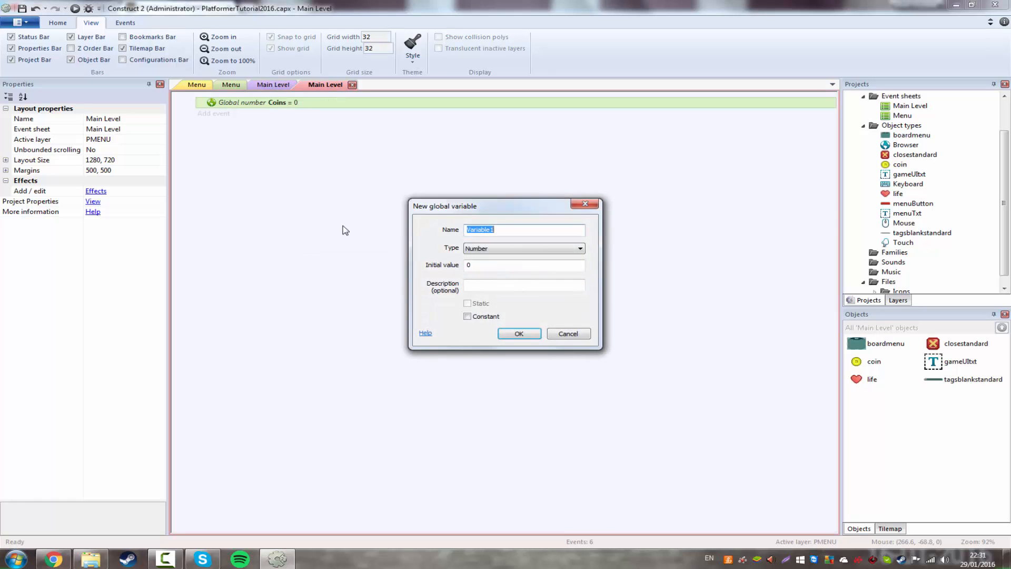
type("Health")
key("Return")
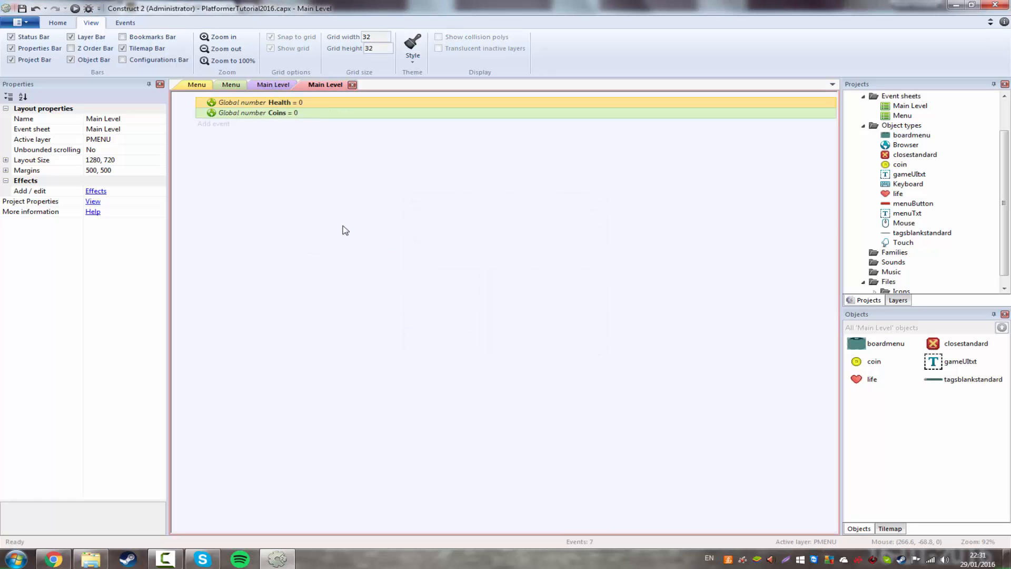
double_click(296, 103)
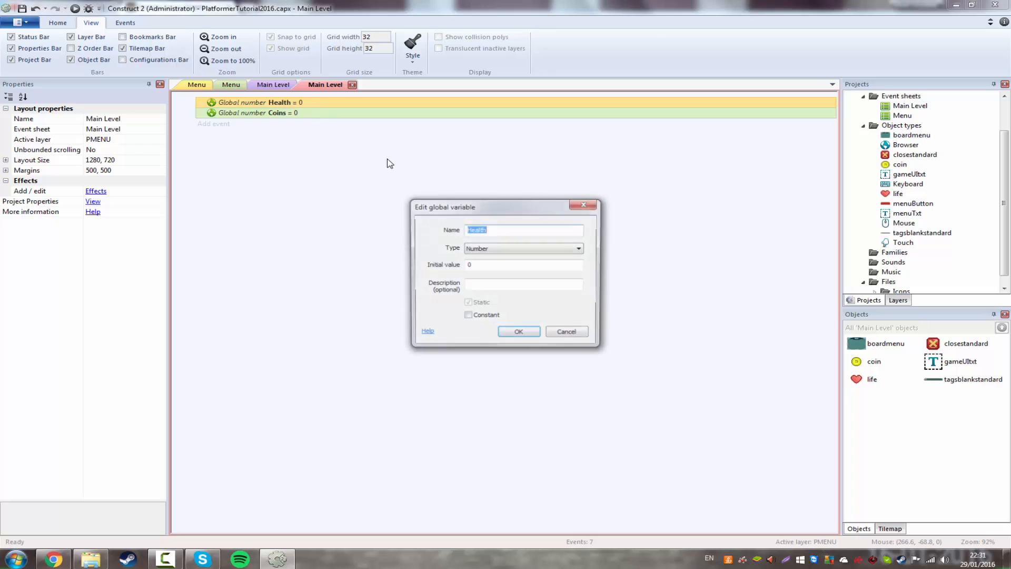
key("BackSpace")
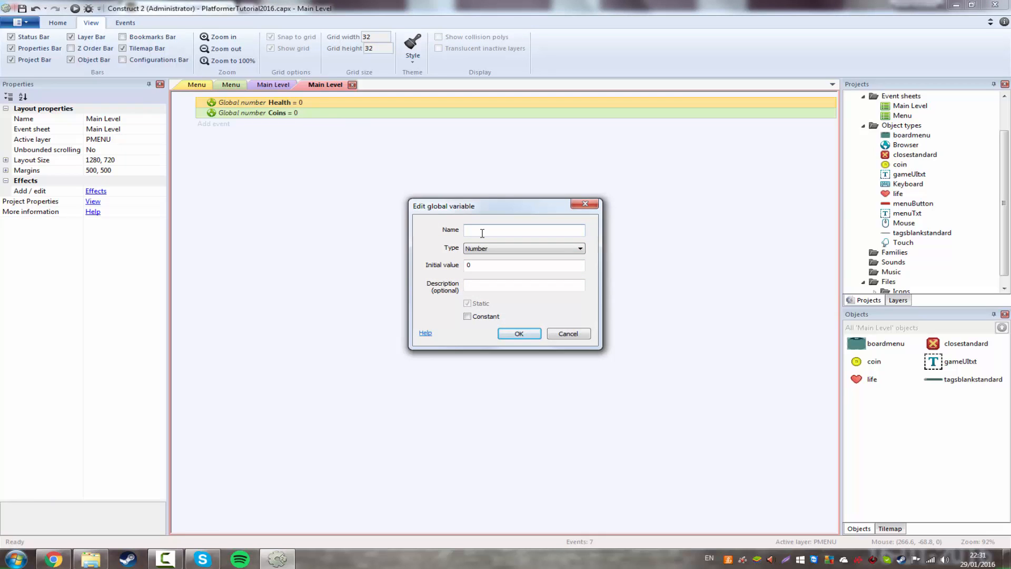
key("Escape")
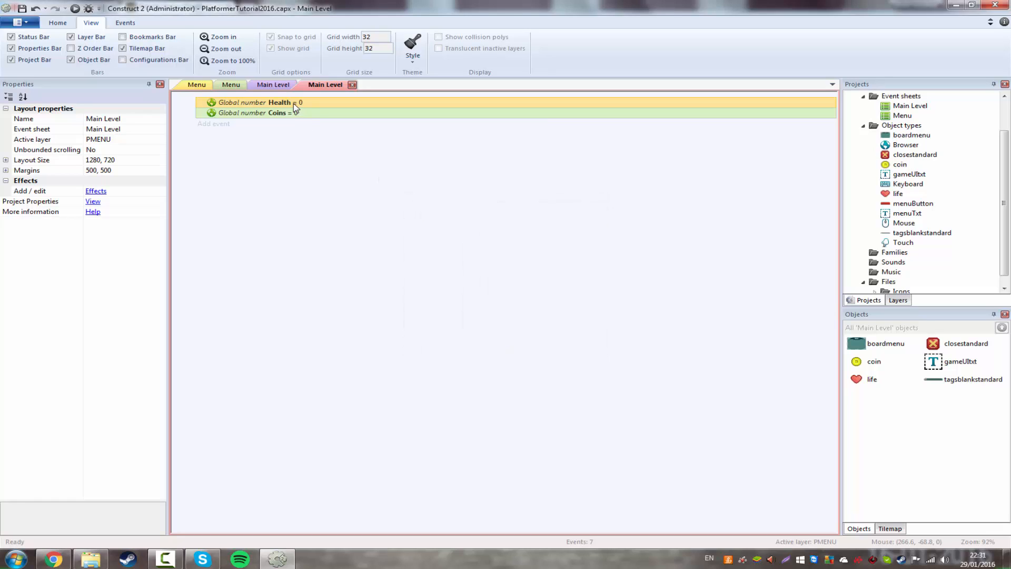
Set the initial value of the Health global variable to 5.
double_click(293, 104)
left_click(475, 251)
left_click(475, 257)
double_click(471, 264)
type("5")
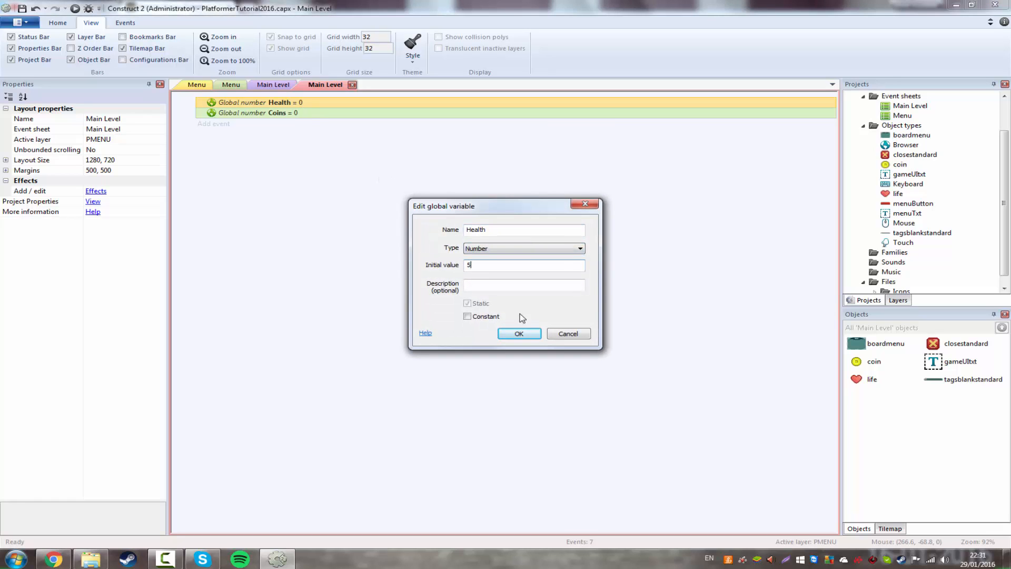
left_click(519, 333)
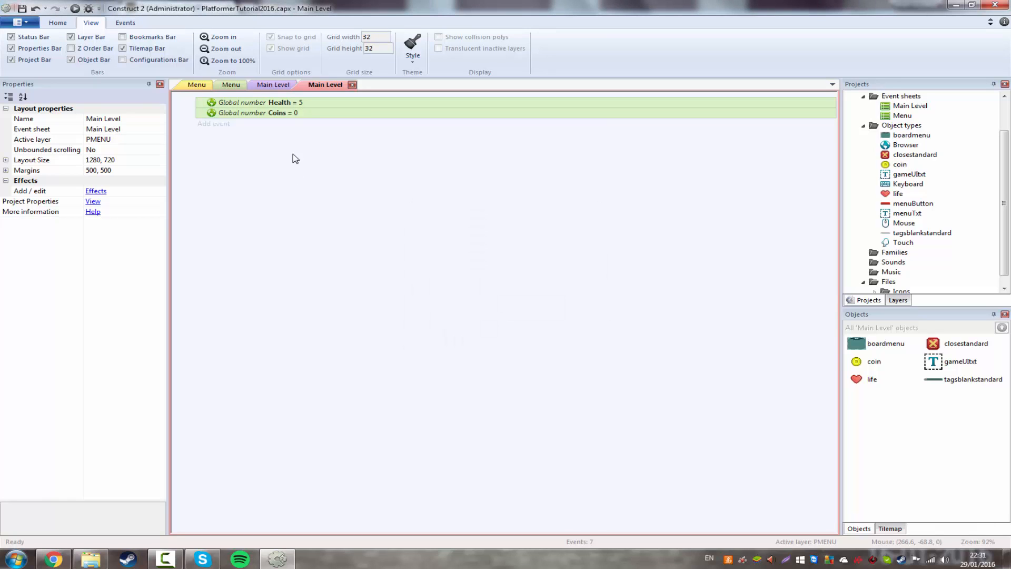
left_click(221, 126)
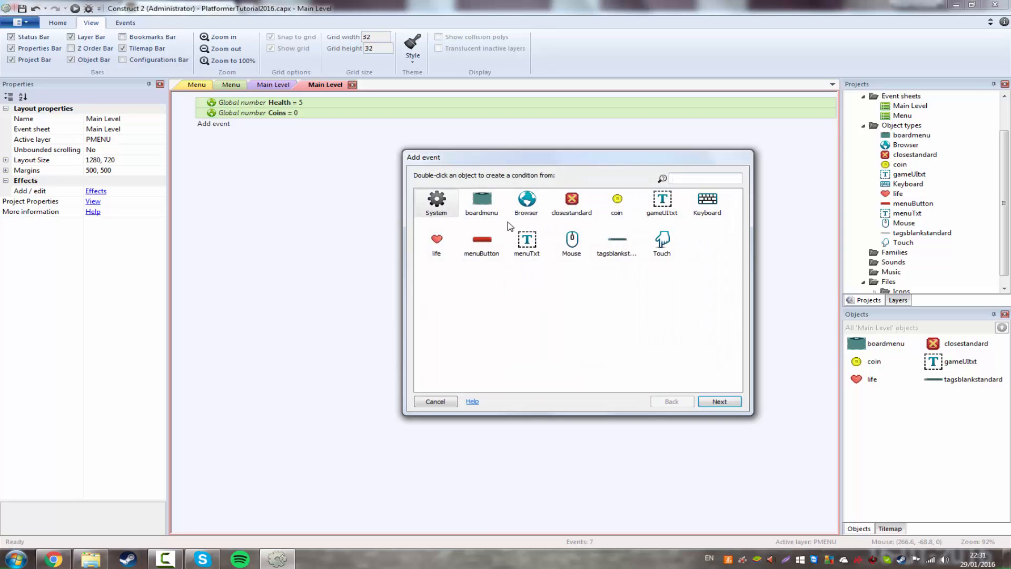
key("Escape")
left_click(263, 85)
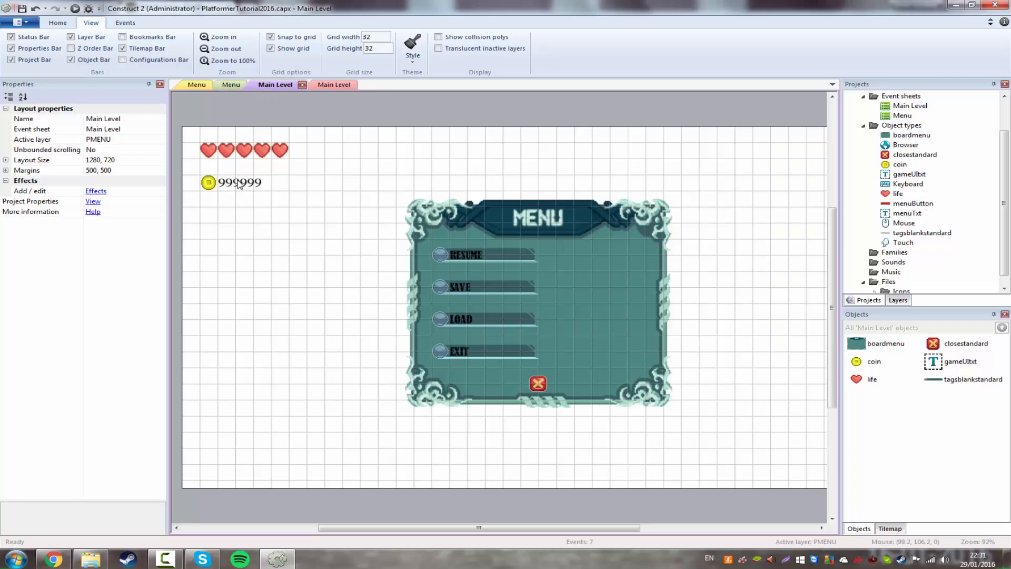
left_click(334, 84)
Add a System Every tick event to the Main Level event sheet below the global variables.
left_click(213, 124)
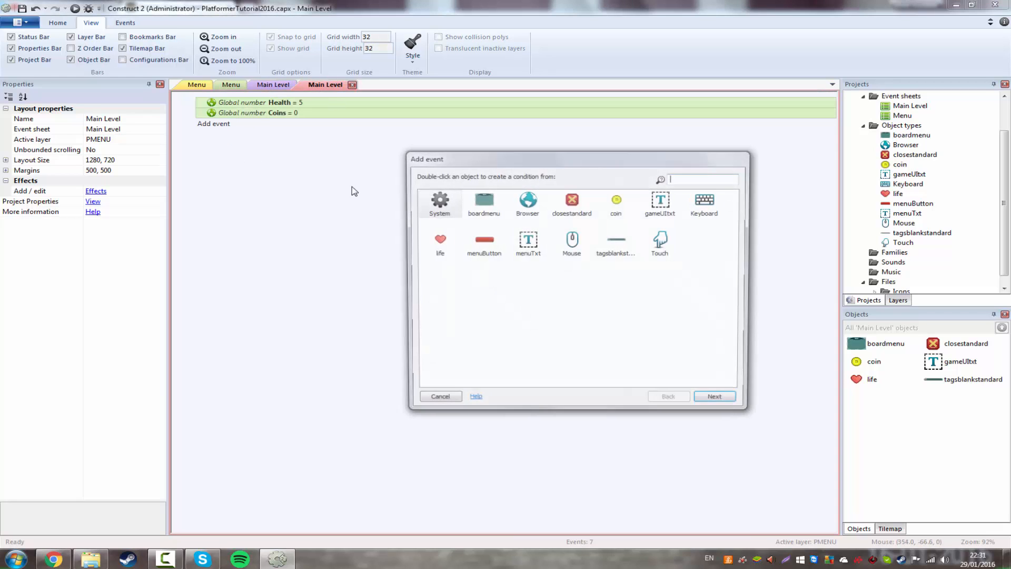
double_click(436, 204)
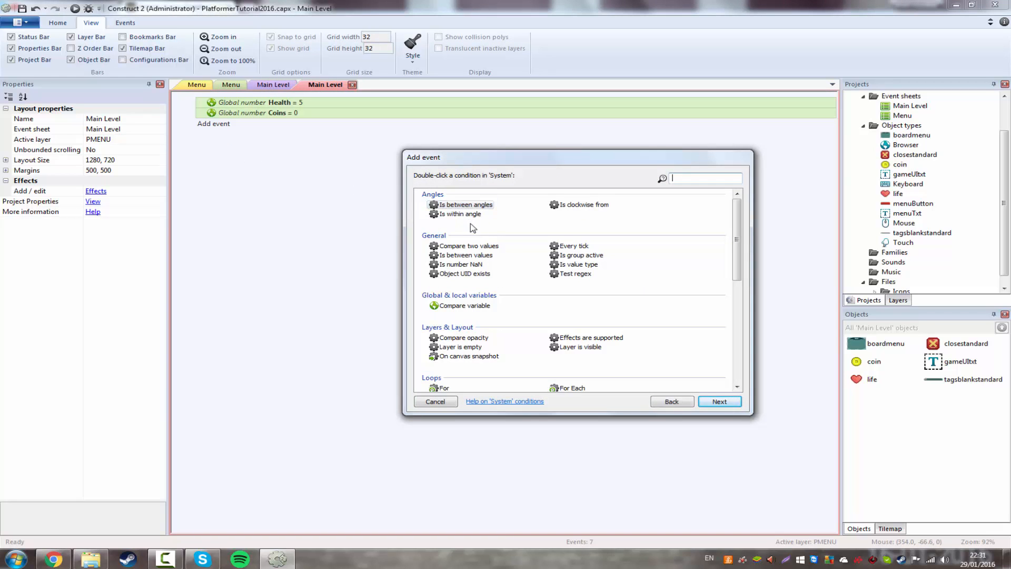
double_click(573, 246)
left_click(369, 125)
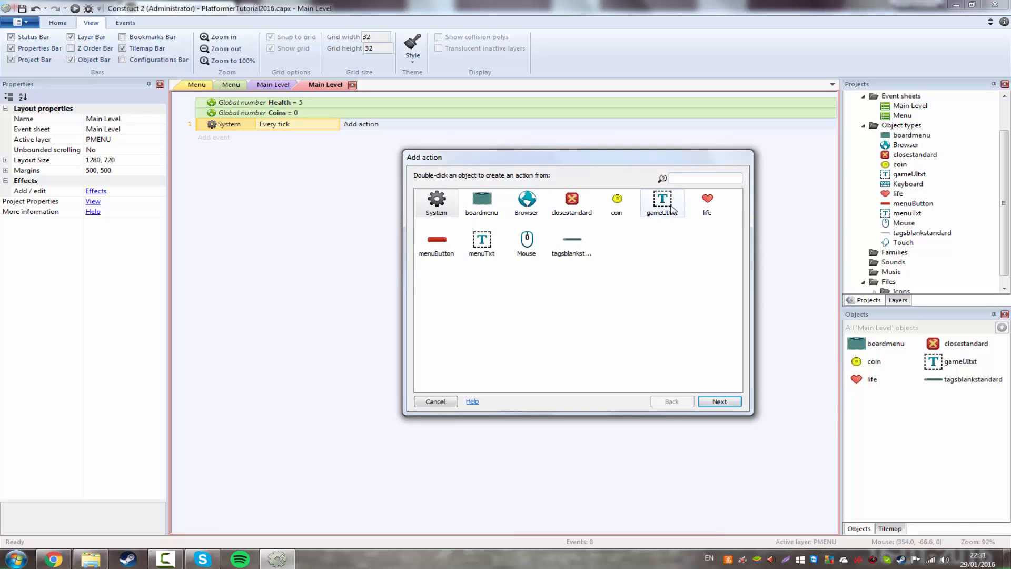
key("Escape")
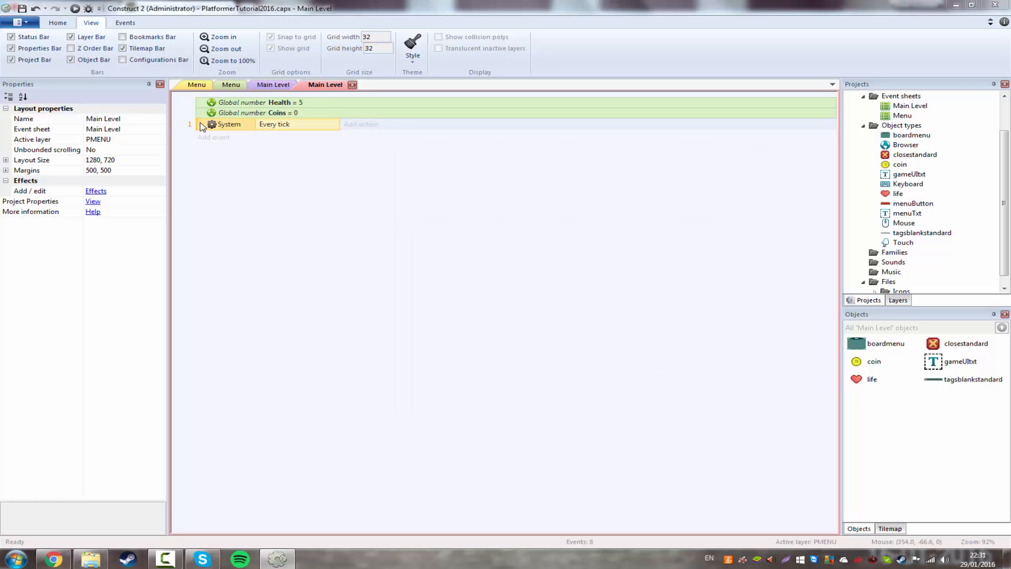
Add a sub-event under Every tick that picks the gameUItxt instance by unique ID 12.
left_click(214, 137)
double_click(663, 204)
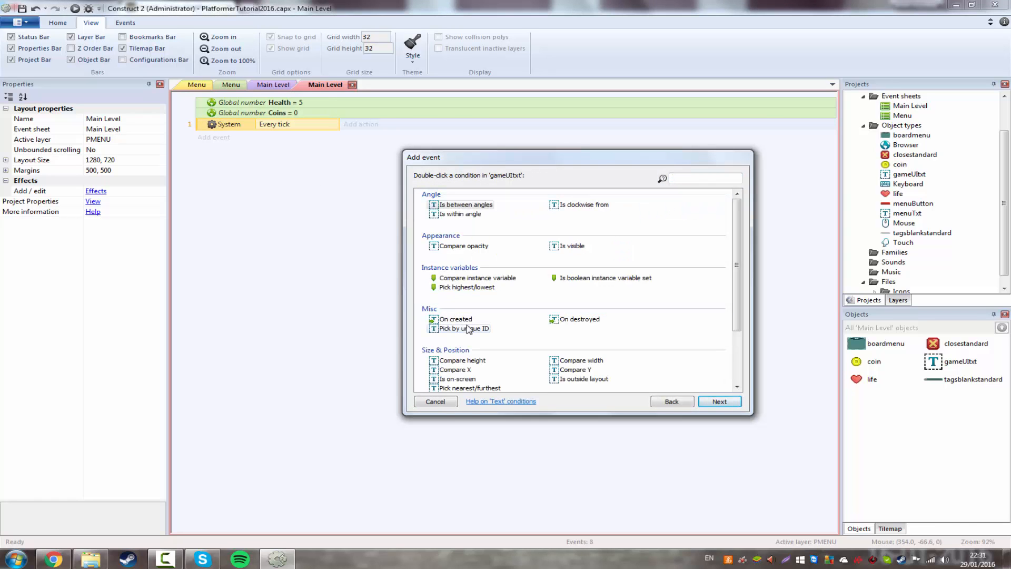
double_click(467, 328)
type("12")
key("Return")
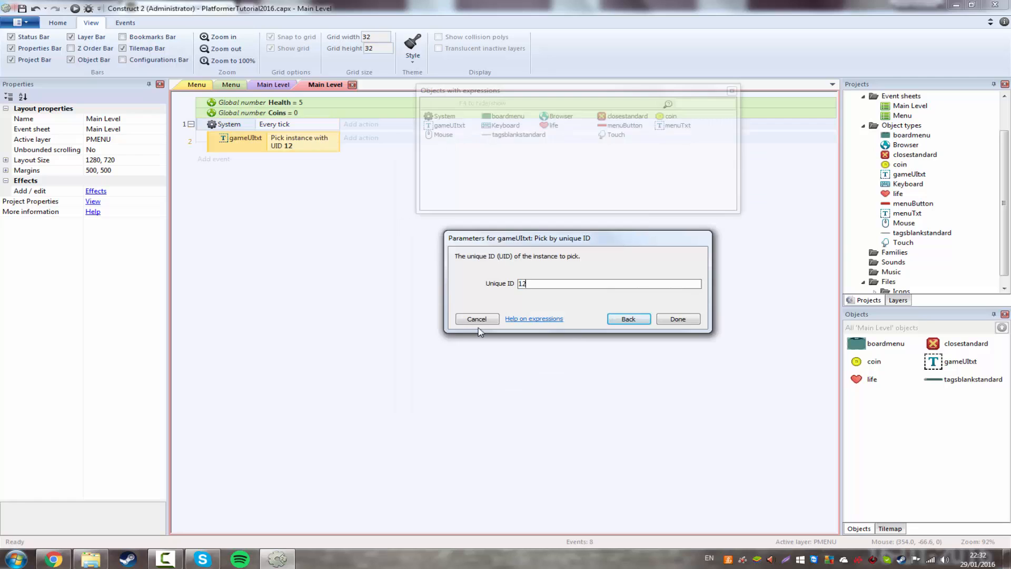
left_click(384, 221)
Unlock the UI layer in the Main Level layout and select the coin counter text, keeping it at position 64, 96.
left_click(279, 84)
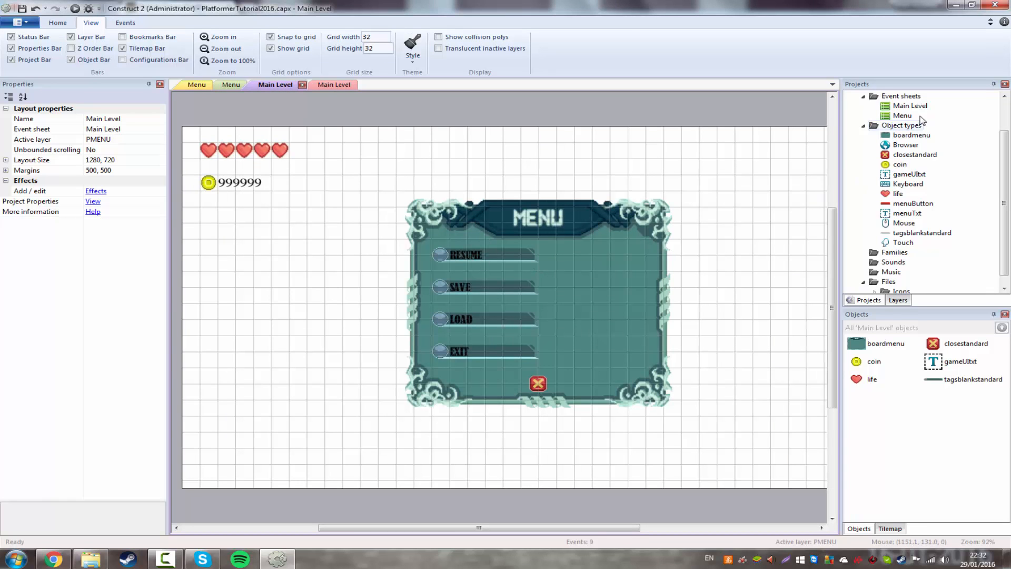
left_click(899, 301)
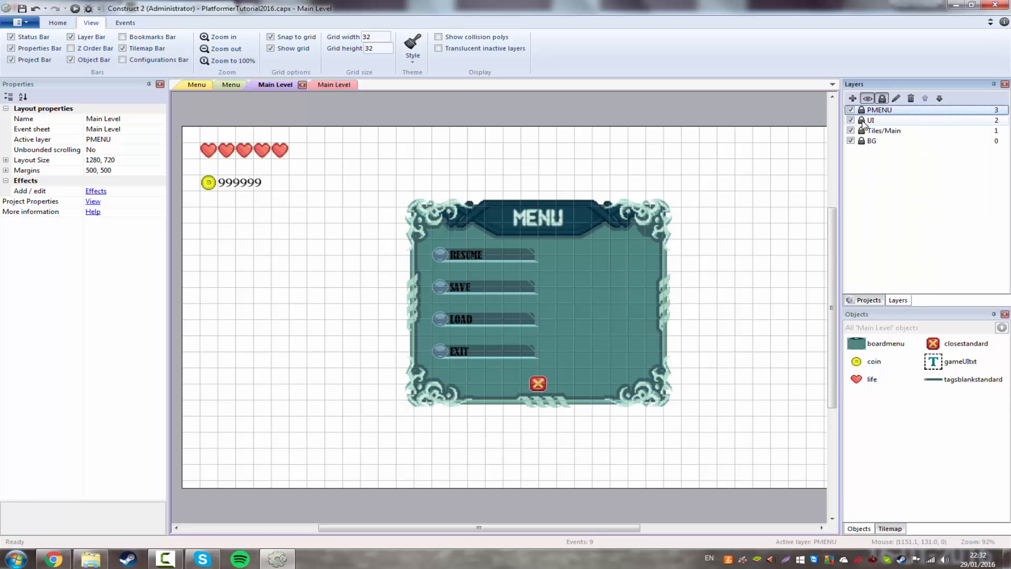
left_click(877, 122)
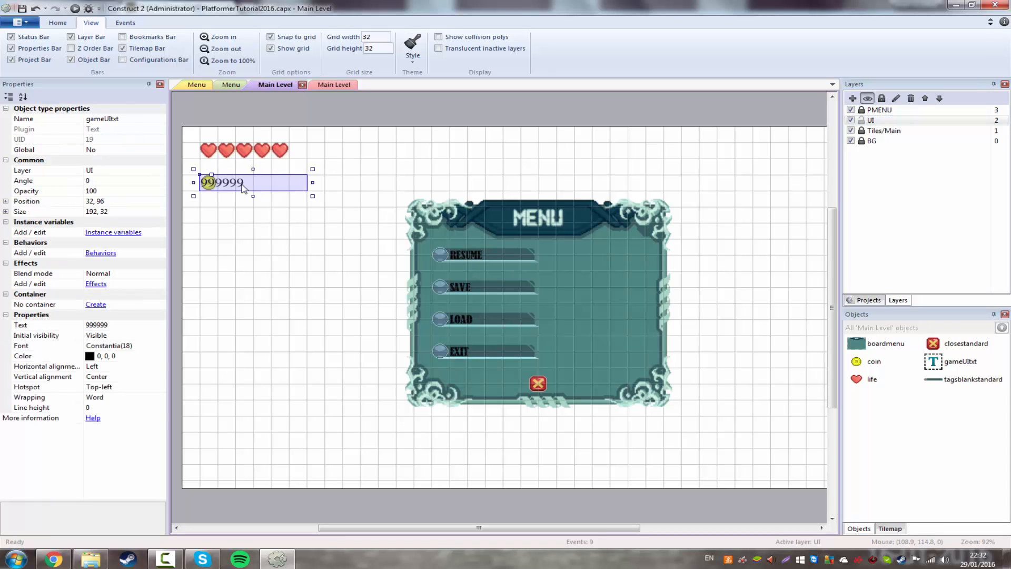
left_click_drag(244, 188, 258, 199)
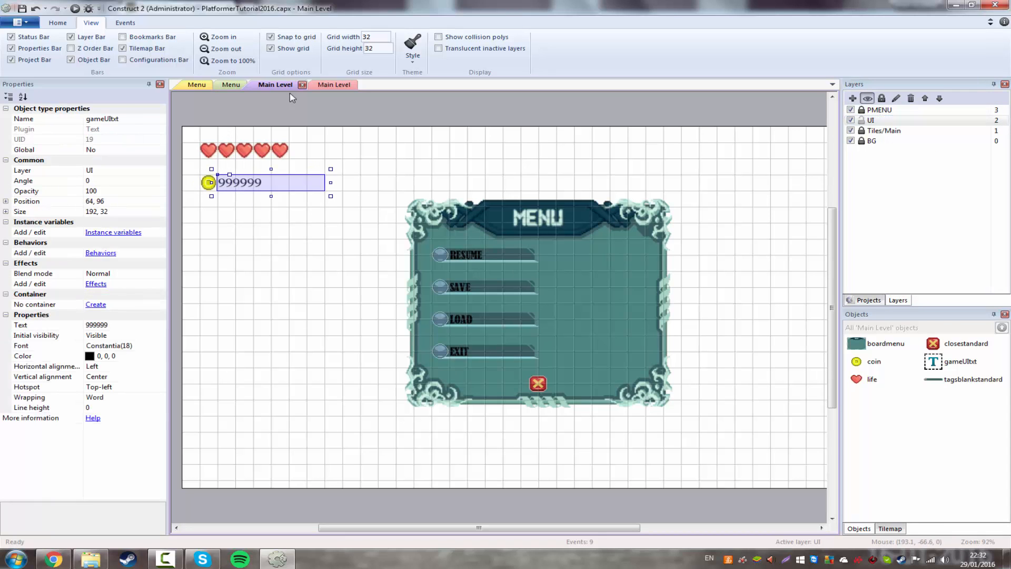
Set the unique ID in the gameUItxt pick condition under Every tick to 19.
left_click(335, 85)
double_click(304, 149)
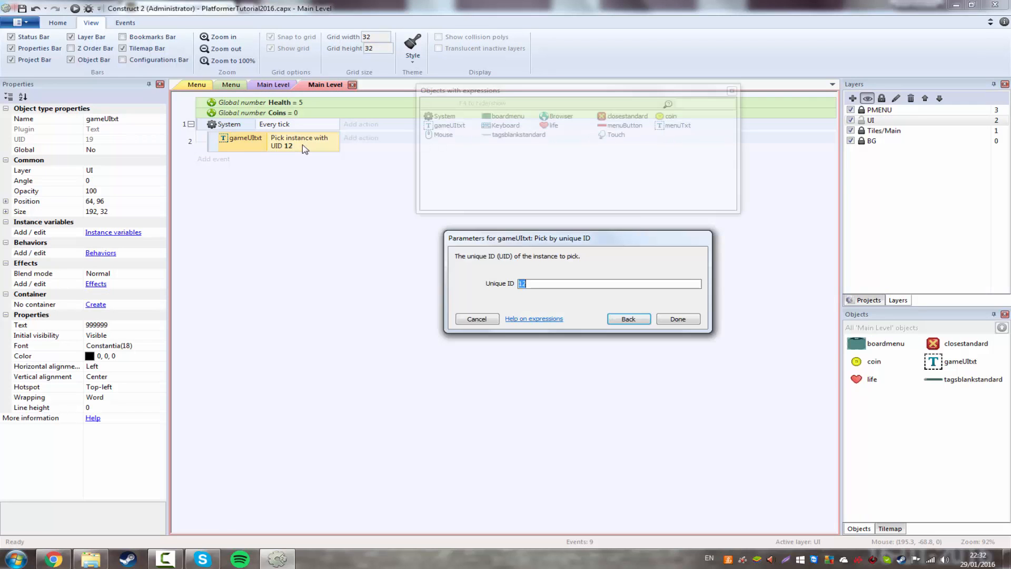
type("19")
key("Return")
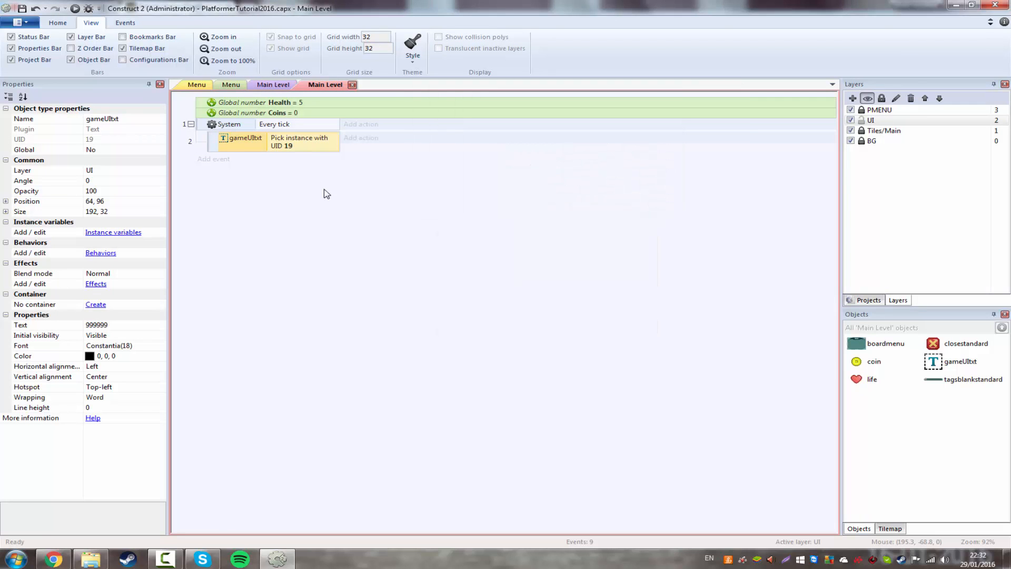
Add an action to the UID 19 sub-event that sets the gameUItxt text to the Coins variable.
left_click(361, 137)
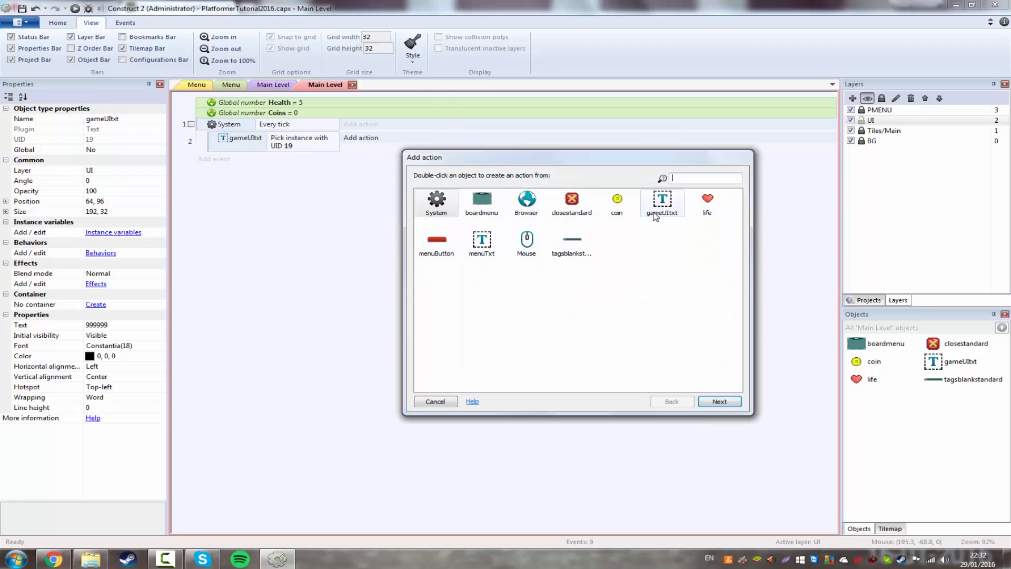
double_click(676, 206)
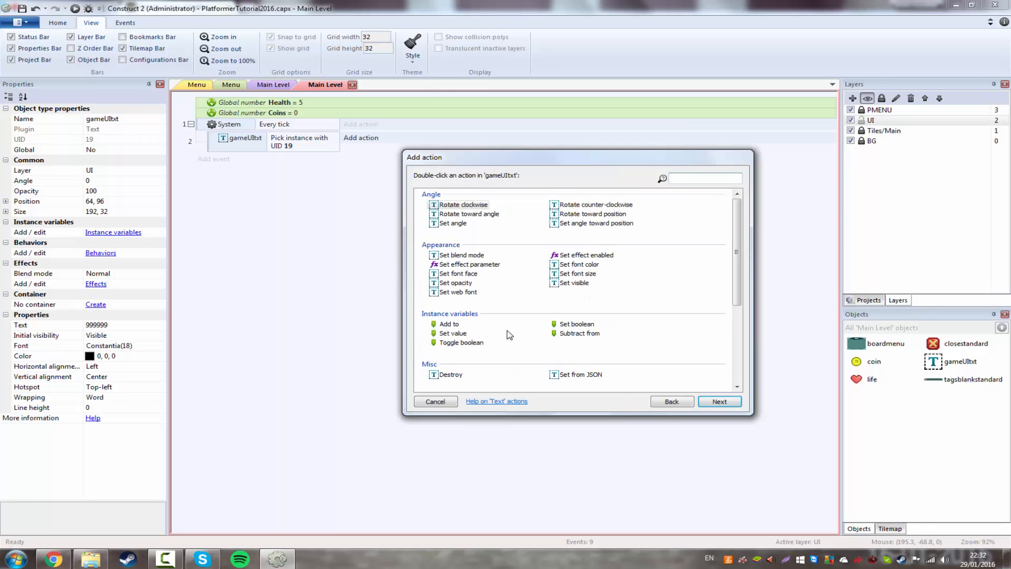
scroll(527, 348, "down", 3)
scroll(500, 360, "down", 2)
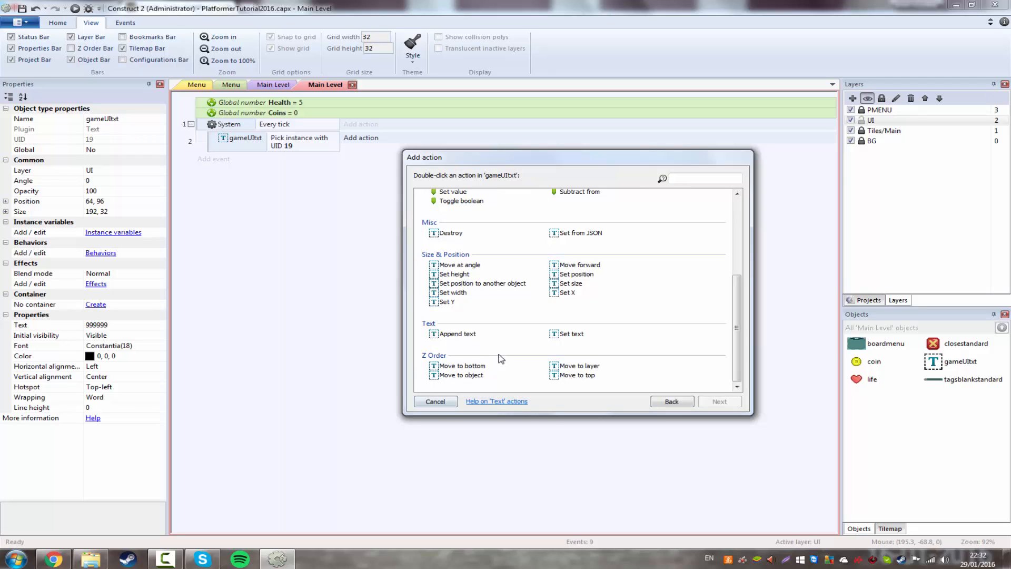
double_click(571, 335)
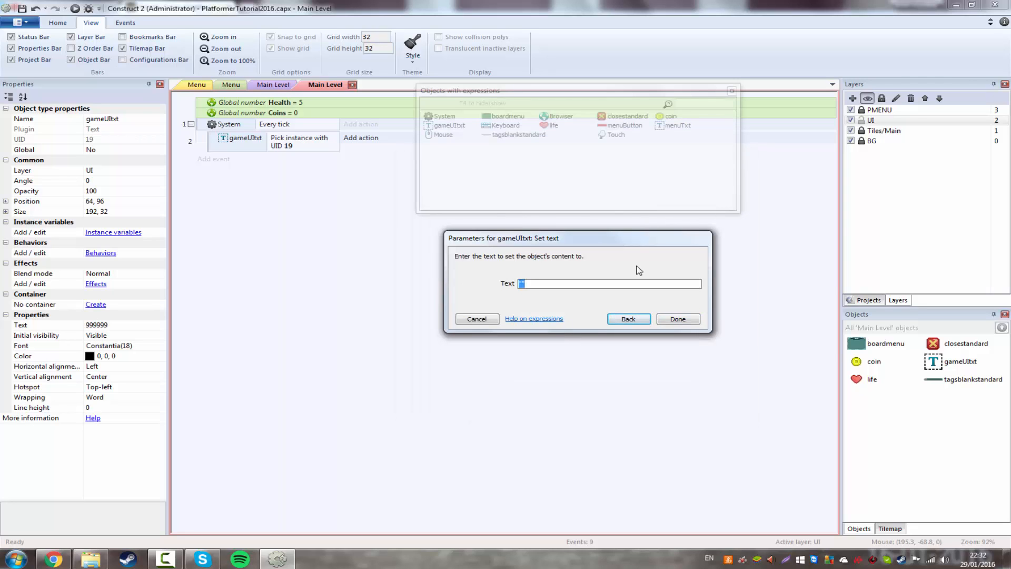
type("Coins")
key("Return")
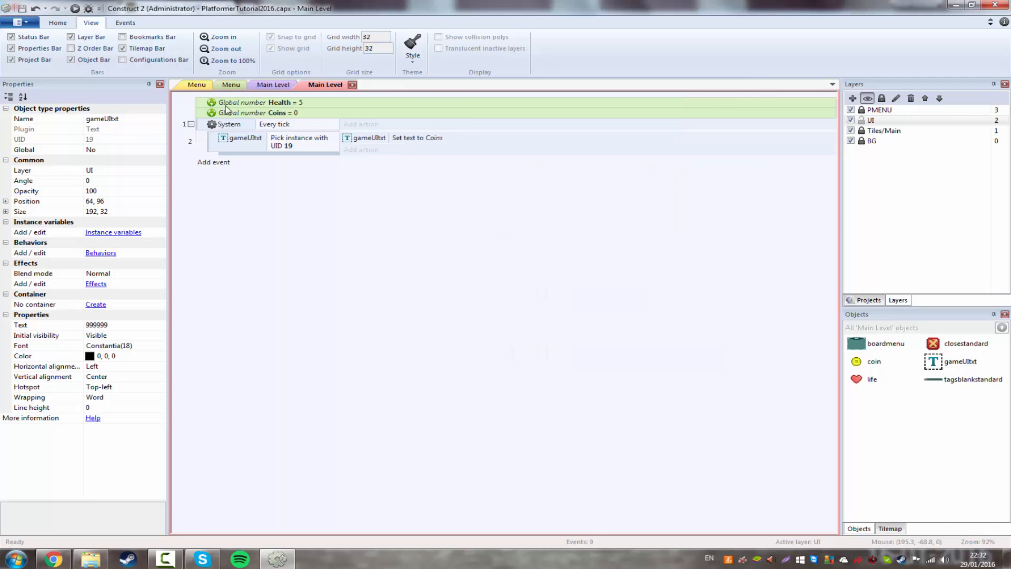
Run the layout in the browser to check the coin counter, close the preview and return to Construct 2.
left_click(75, 9)
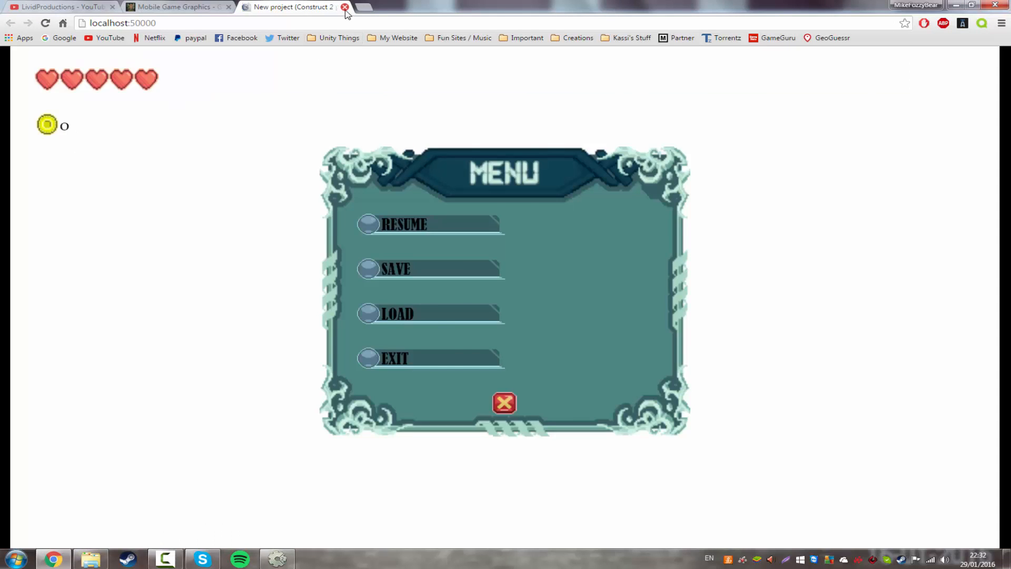
left_click(345, 8)
key("alt+Tab")
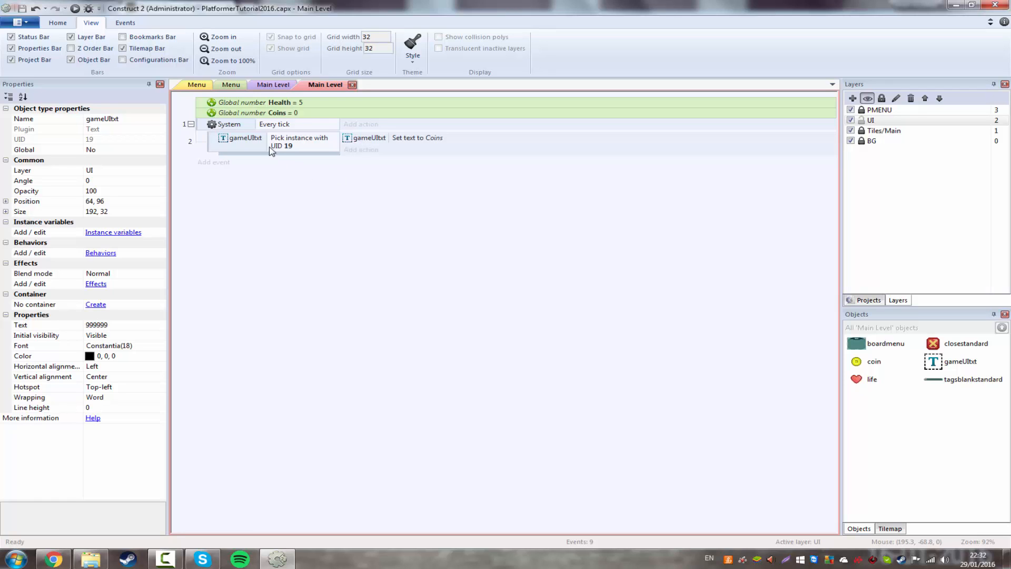
left_click(205, 128)
key("e")
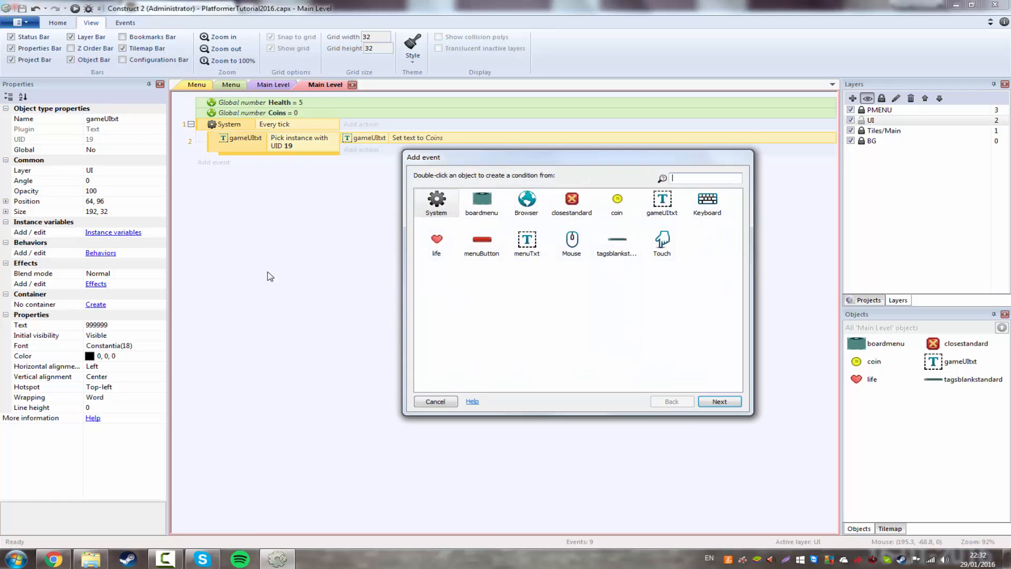
key("Escape")
left_click(269, 287)
Add a Mouse On object clicked event for a left click on gameUItxt.
left_click(206, 164)
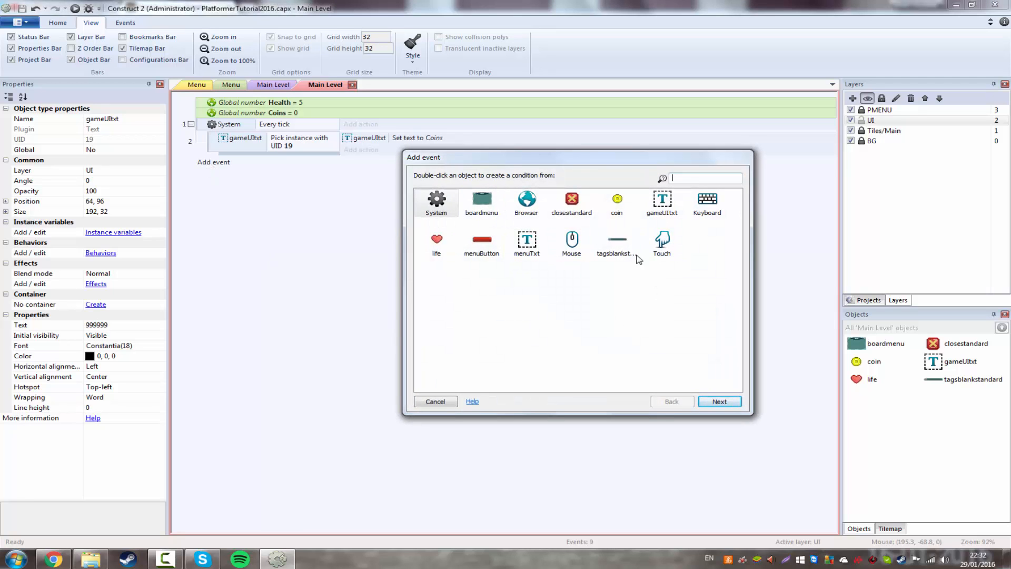
double_click(571, 241)
double_click(514, 245)
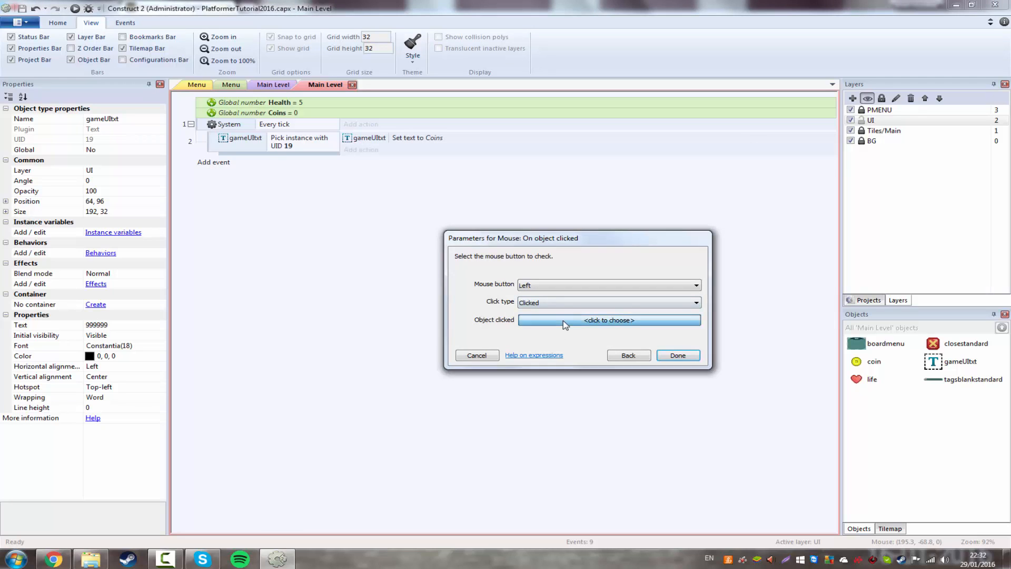
left_click(565, 321)
double_click(573, 207)
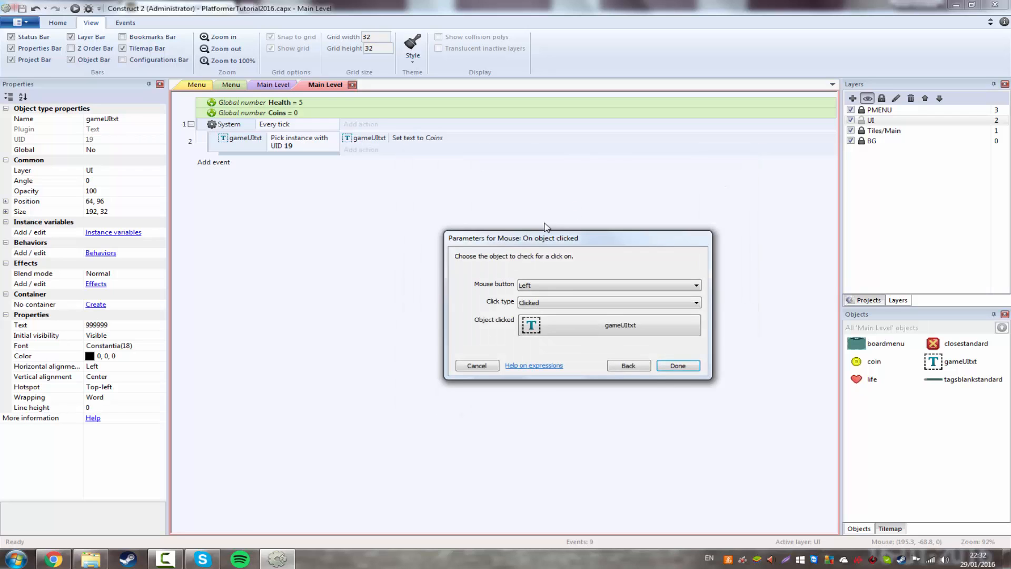
left_click(674, 369)
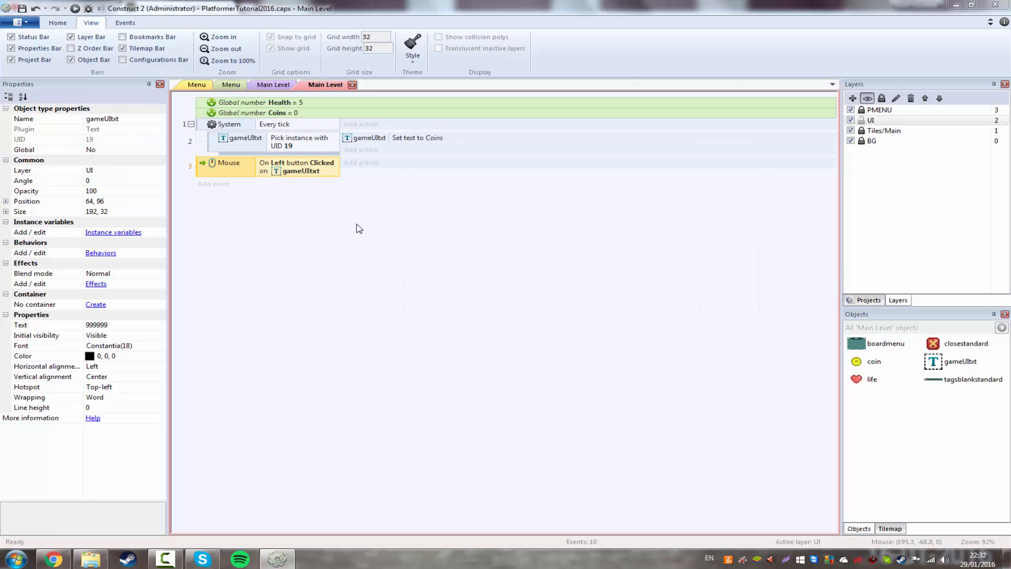
Add a sub-event under the mouse click event that picks the gameUItxt instance by unique ID 21.
double_click(355, 225)
double_click(662, 203)
double_click(466, 320)
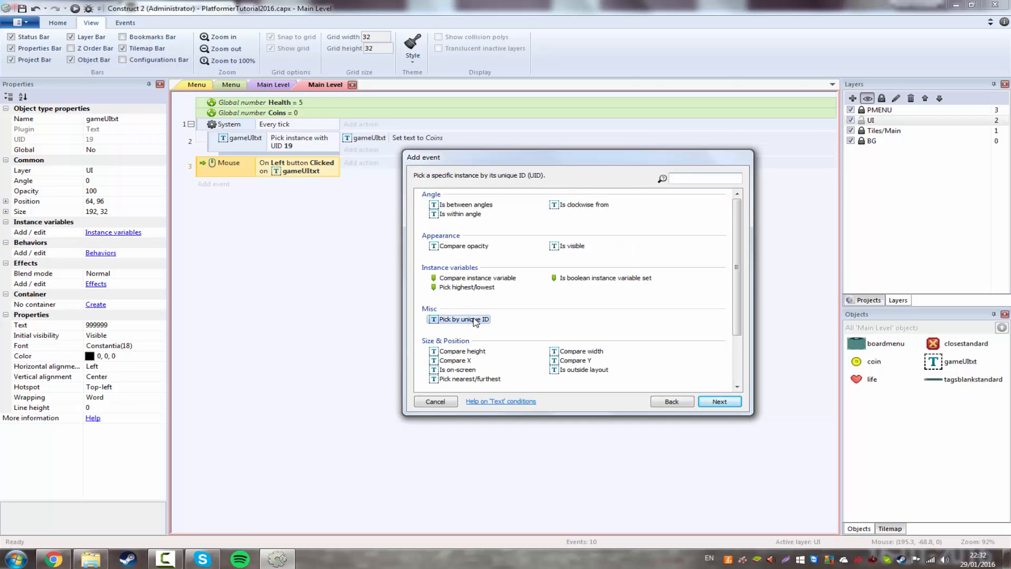
left_click(477, 319)
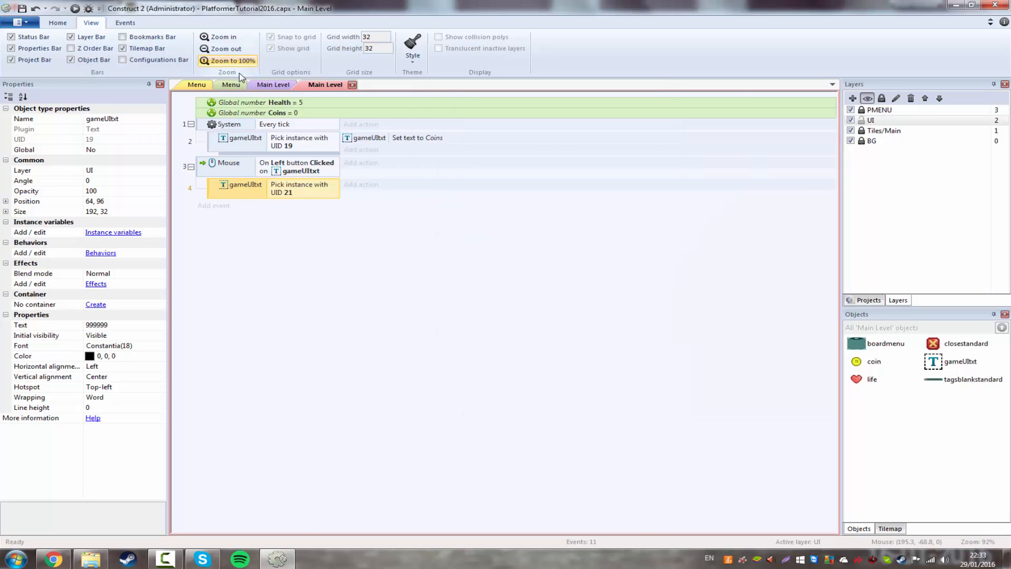
Lock the UI layer, unlock the PMENU layer and select the RESUME text in the Main Level layout.
left_click(273, 85)
left_click(475, 256)
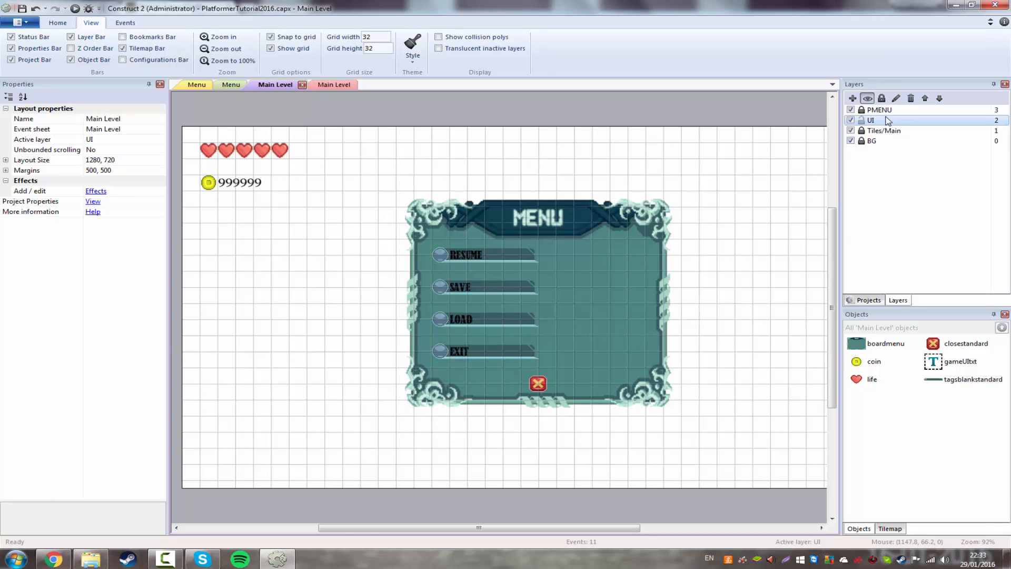
left_click(862, 121)
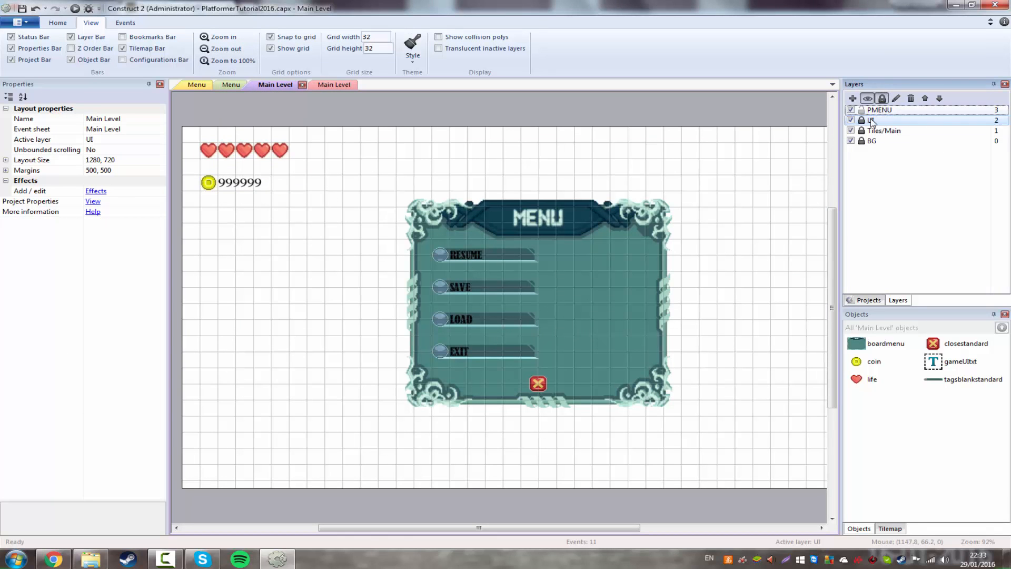
left_click(467, 261)
Set the unique ID in the pick condition under the mouse click event to 27.
left_click(333, 85)
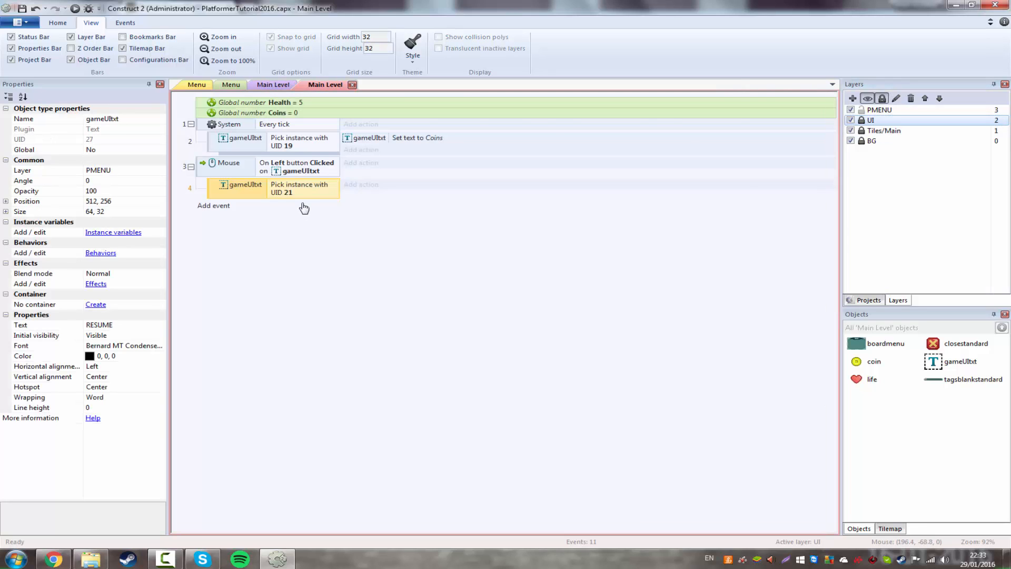
double_click(312, 188)
type("27")
key("Return")
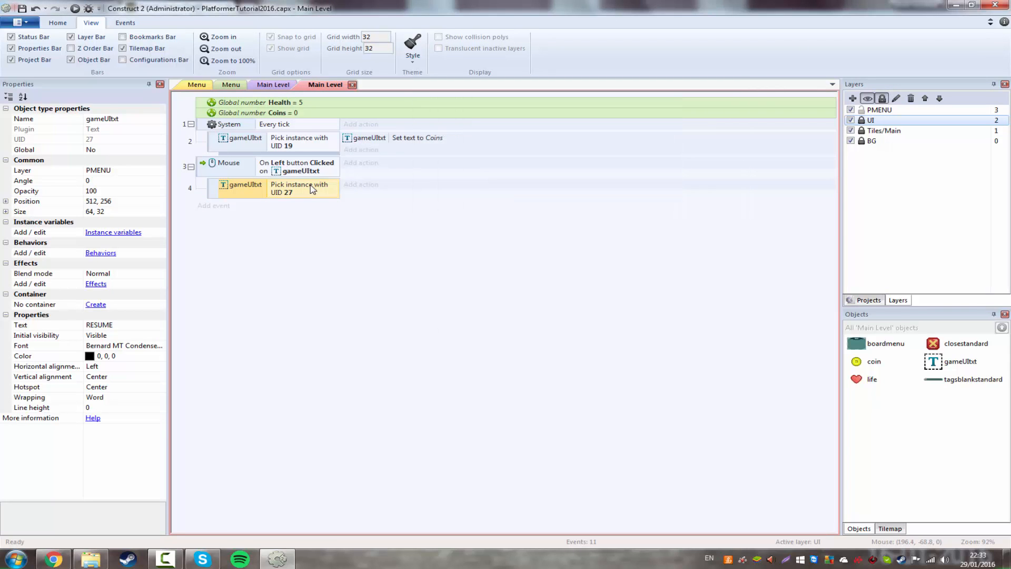
Check the UIDs of the EXIT, SAVE and LOAD texts in the pause menu layout.
left_click(273, 85)
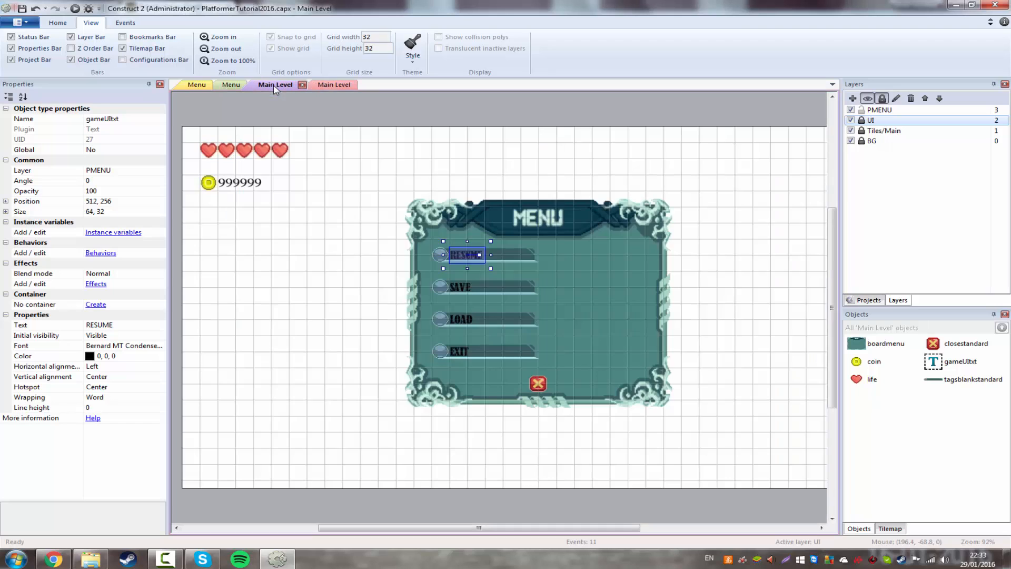
left_click(460, 351)
left_click(463, 289)
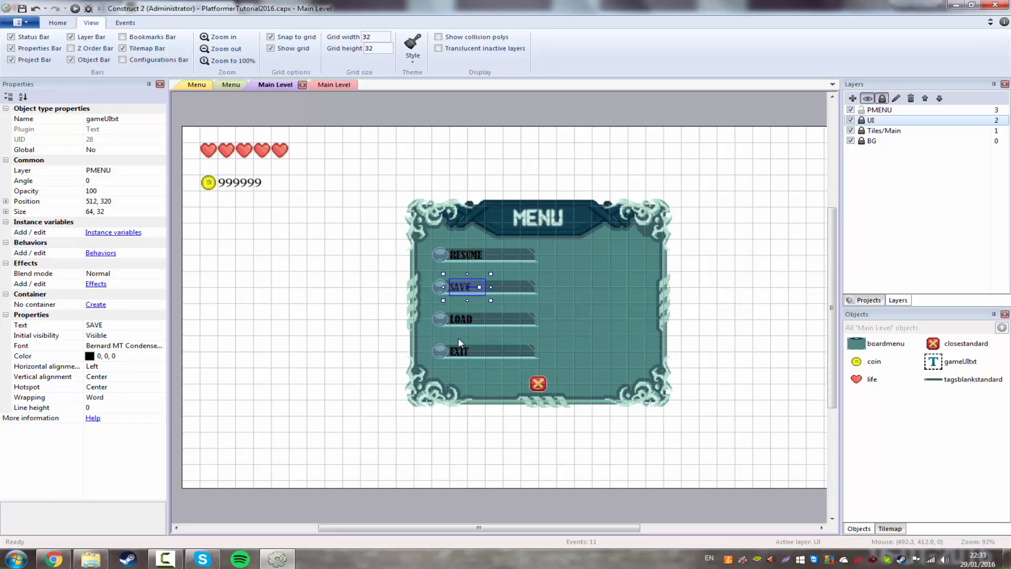
left_click(459, 319)
left_click(329, 285)
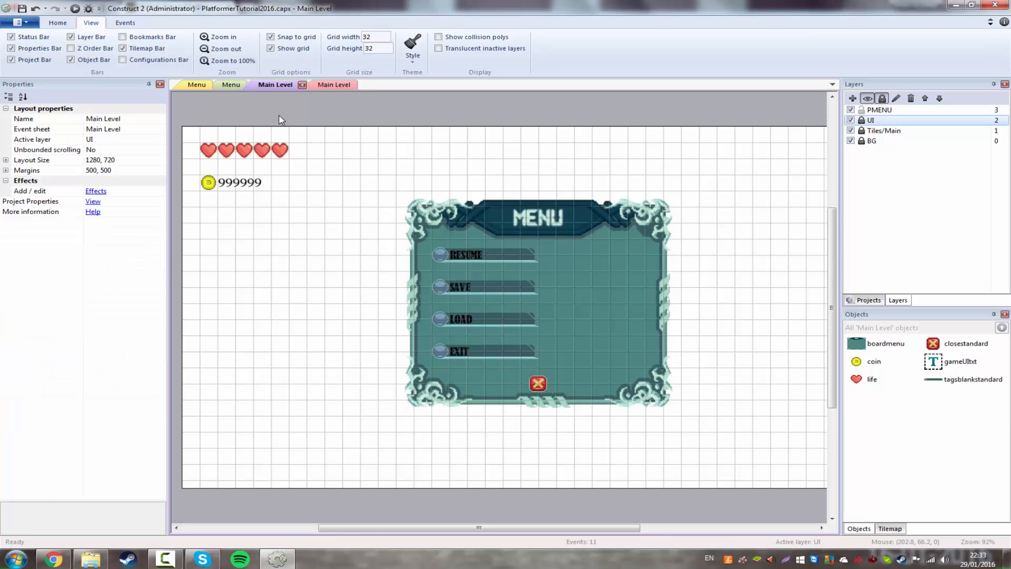
Duplicate the sub-event that picks gameUItxt by unique ID 27 three times in the Main Level event sheet.
left_click(321, 86)
left_click(208, 187)
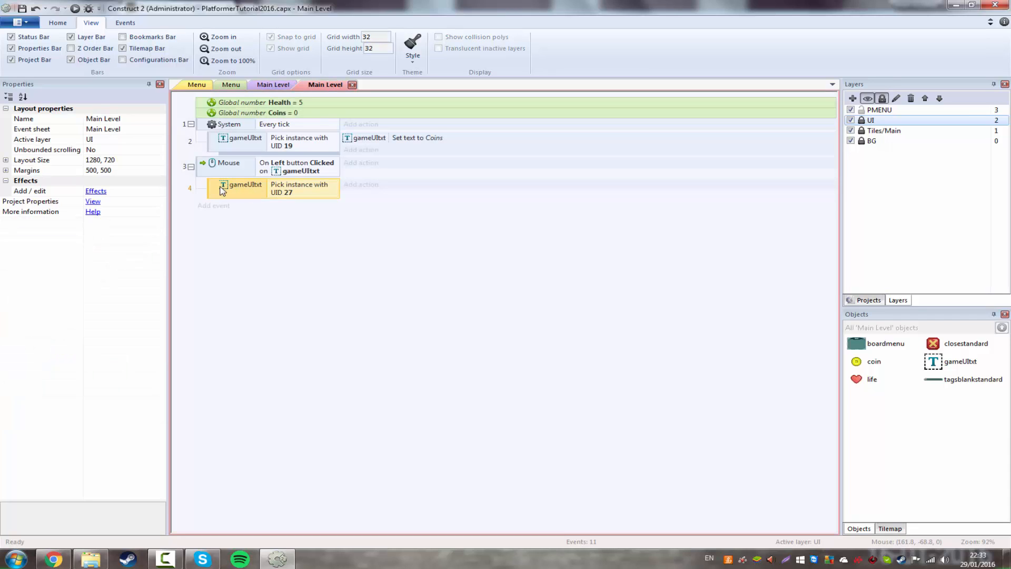
key("ctrl+c")
key("ctrl+v")
key("ctrl+v")
key("ctrl+v")
Set the unique IDs in the three copied pick conditions to 28, 29 and 30, in order.
double_click(285, 211)
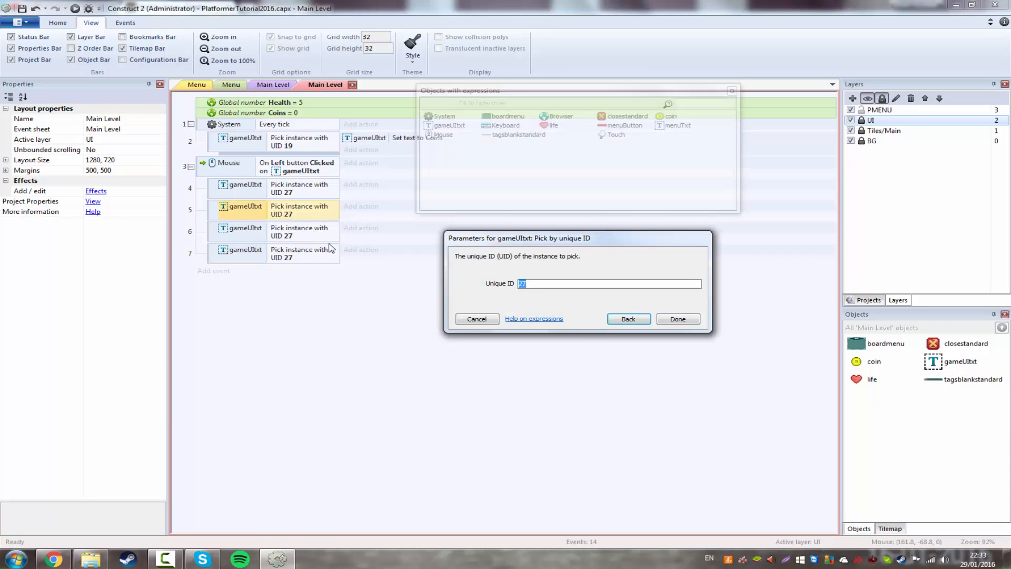
type("28")
key("Return")
key("Down")
key("Return")
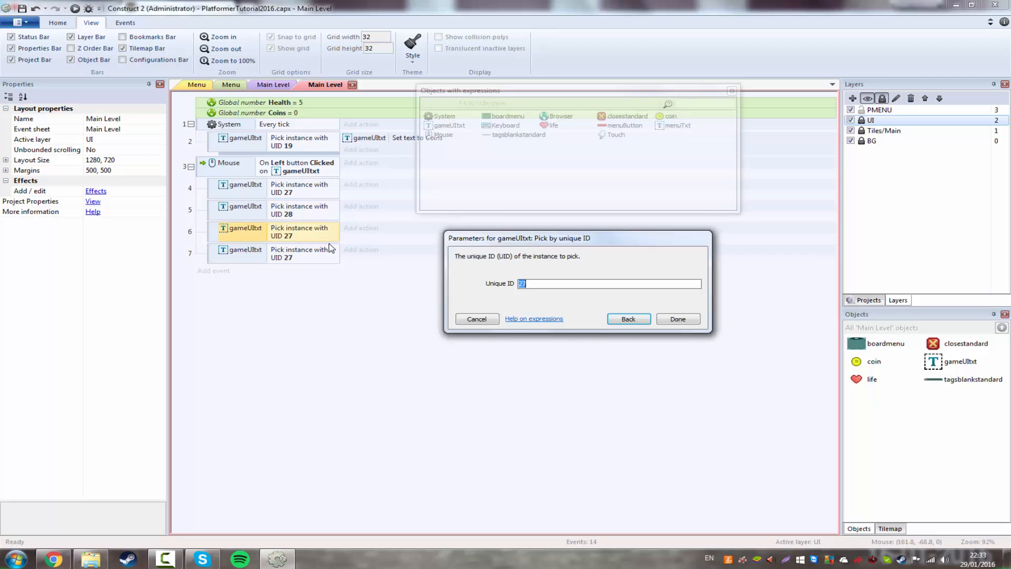
type("29")
key("Return")
key("Down")
key("Return")
type("30")
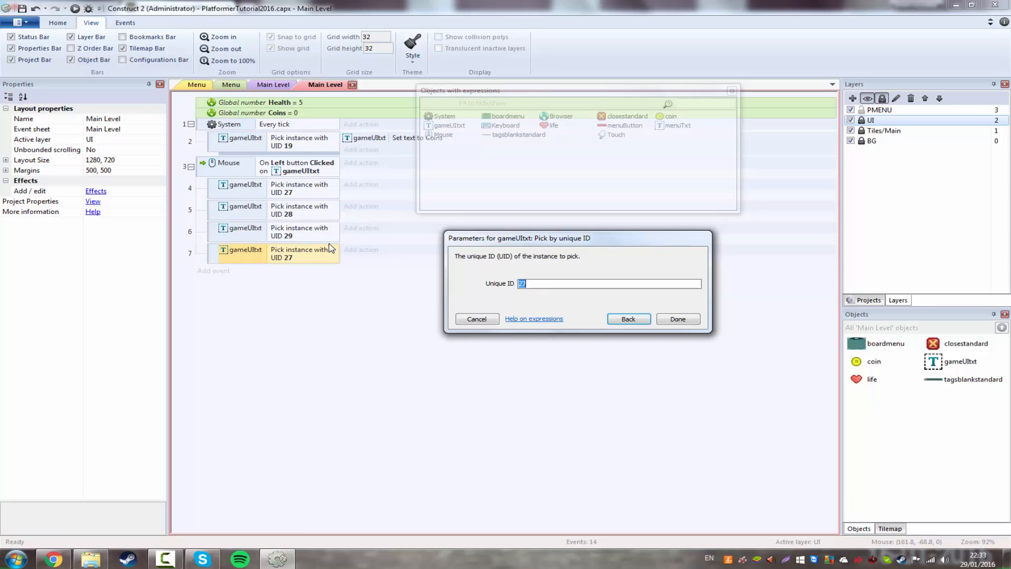
key("Return")
left_click(339, 379)
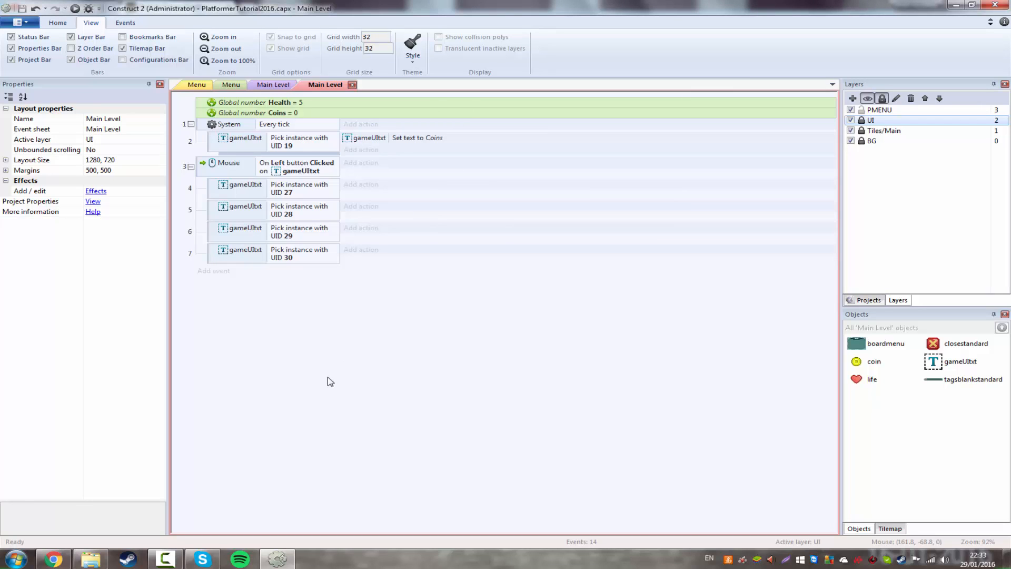
left_click(348, 185)
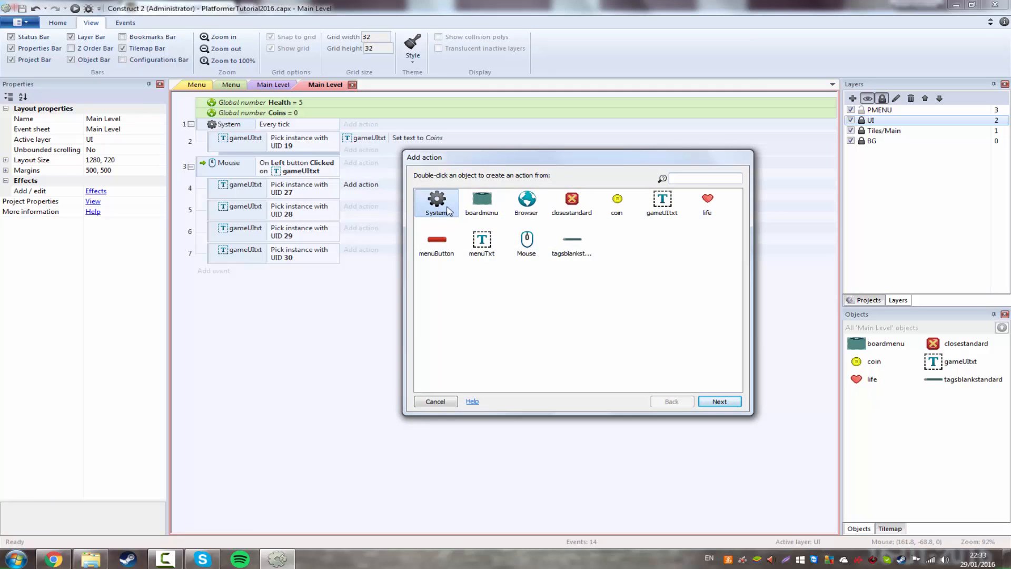
key("Escape")
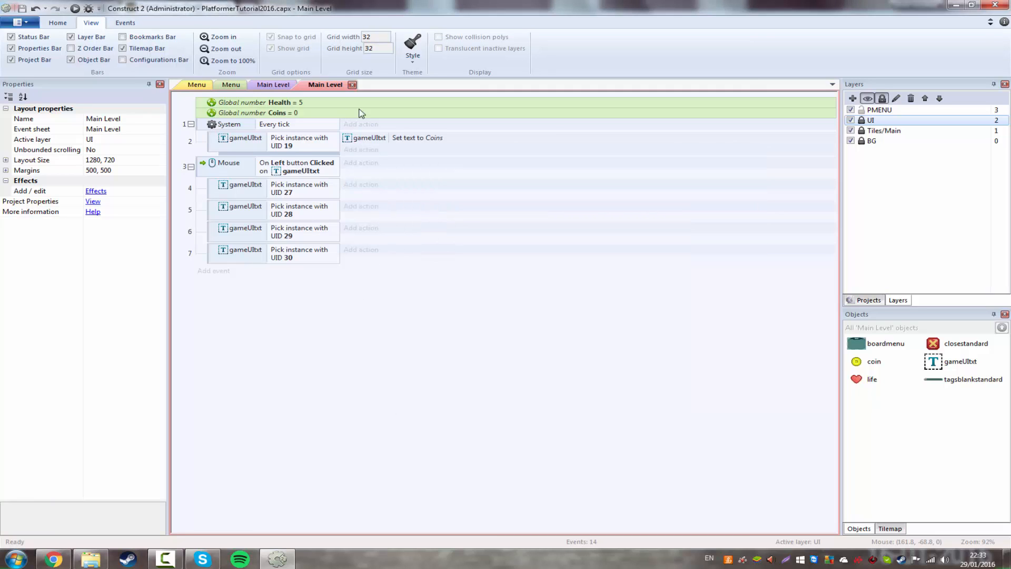
right_click(327, 294)
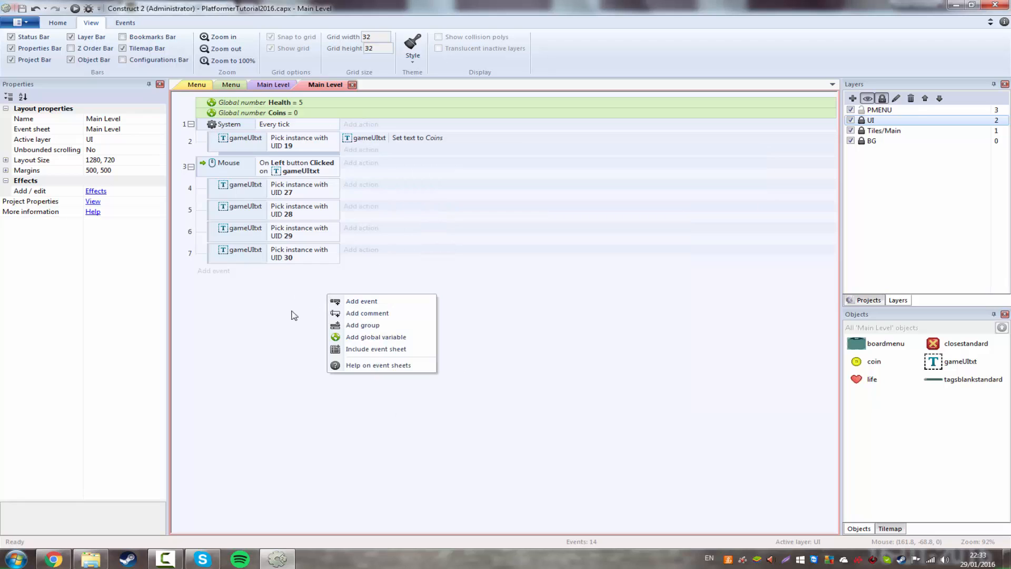
left_click(280, 342)
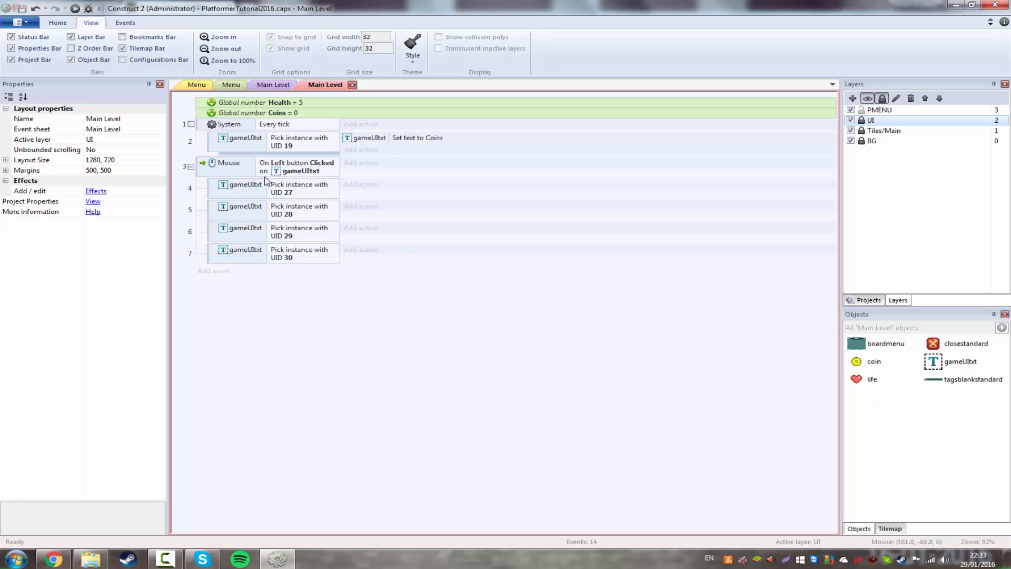
right_click(238, 170)
left_click(235, 365)
right_click(210, 185)
right_click(199, 171)
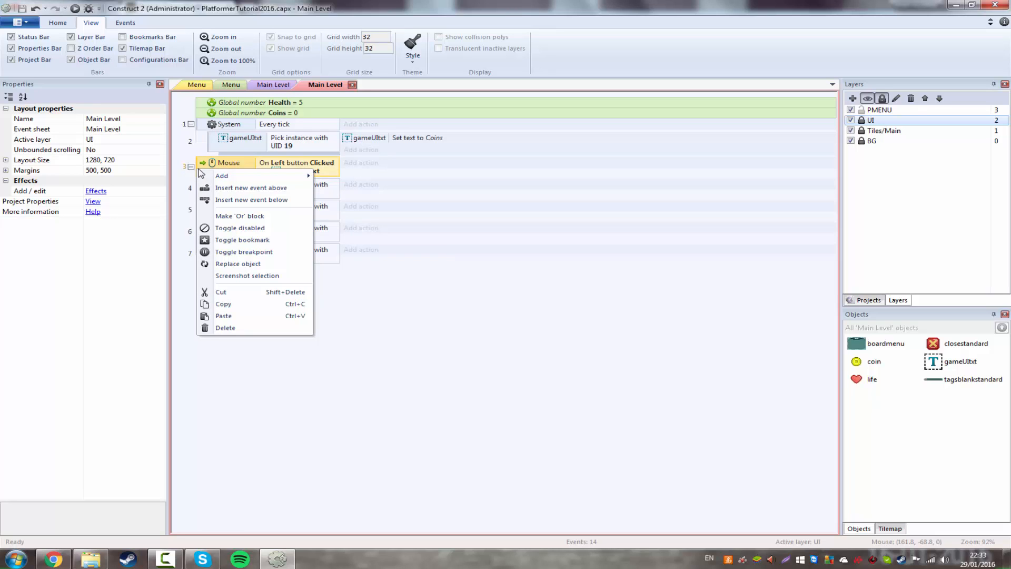
mouse_move(219, 176)
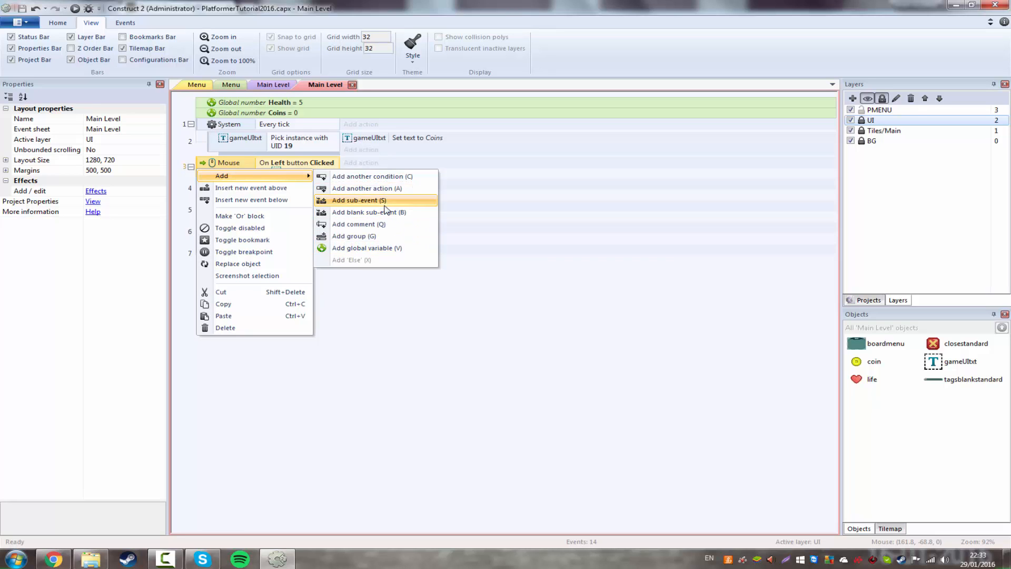
left_click(403, 384)
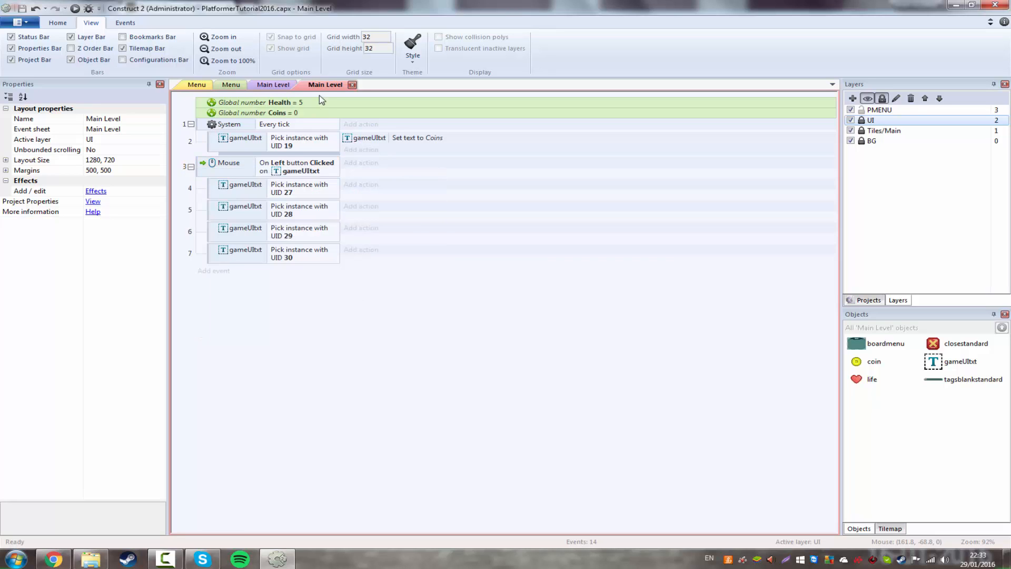
left_click(273, 85)
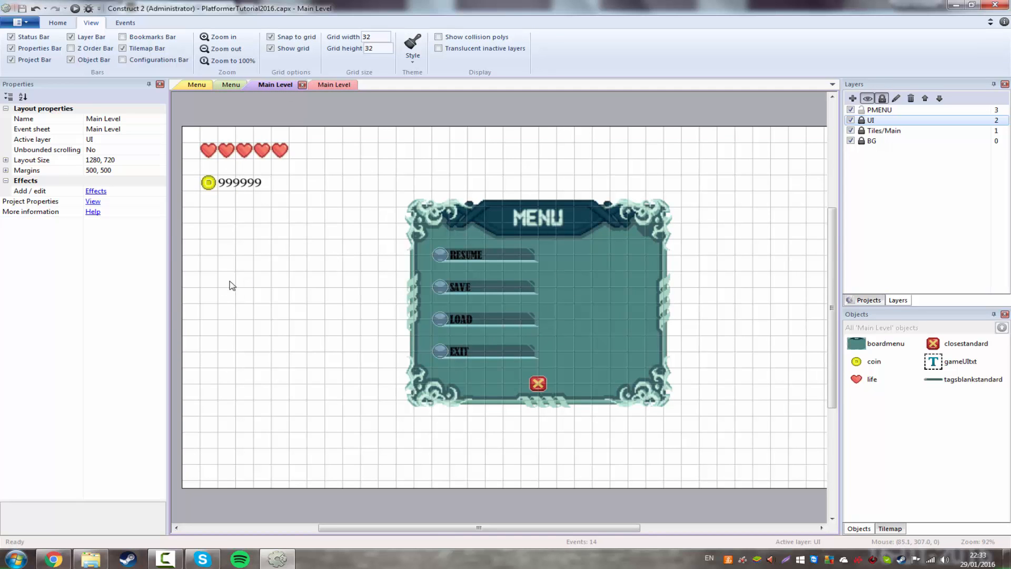
middle_click_drag(228, 285, 342, 325)
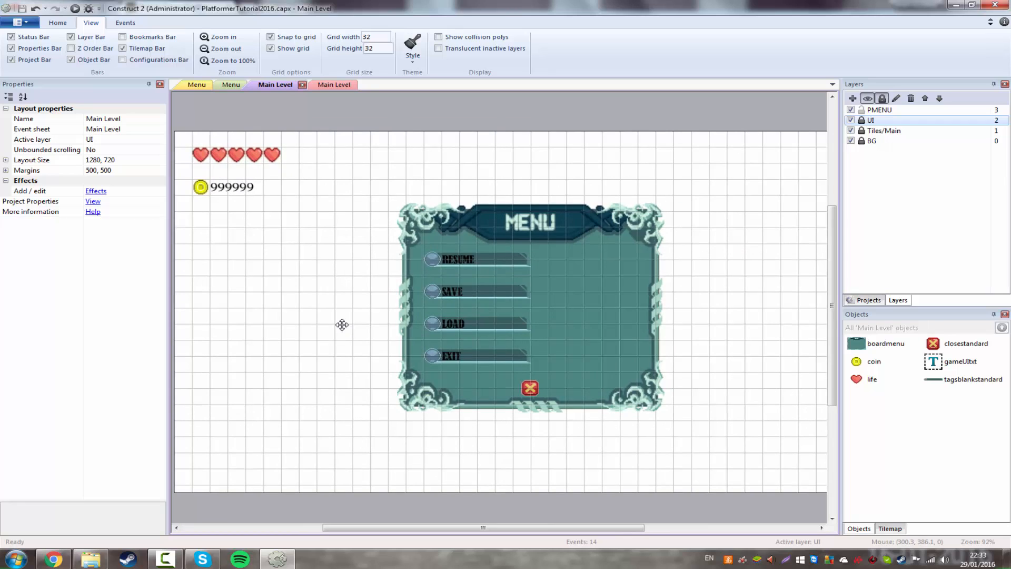
left_click(328, 85)
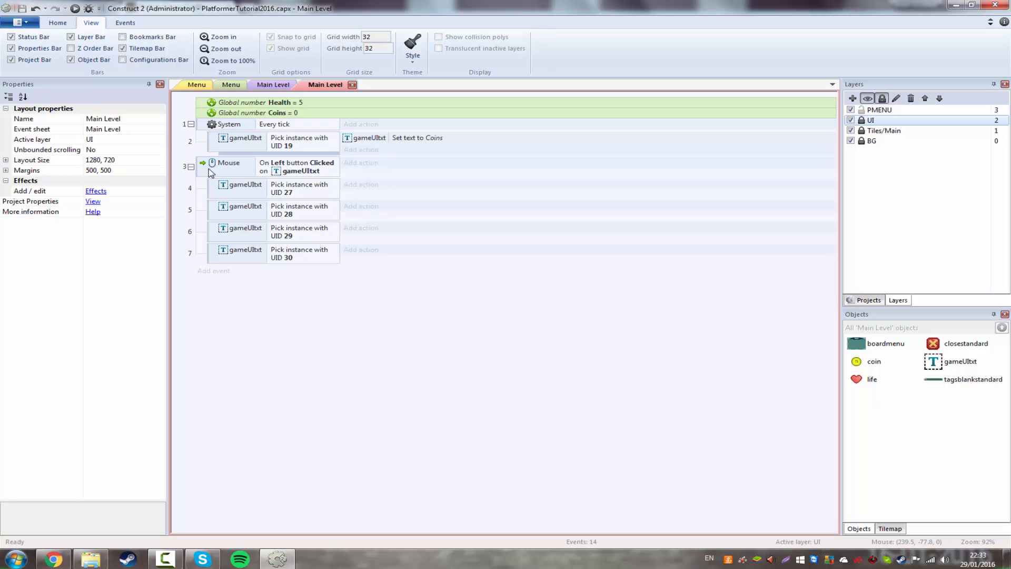
Insert a new Sprite object into the empty area beside the pause menu in the Main Level layout.
left_click(285, 86)
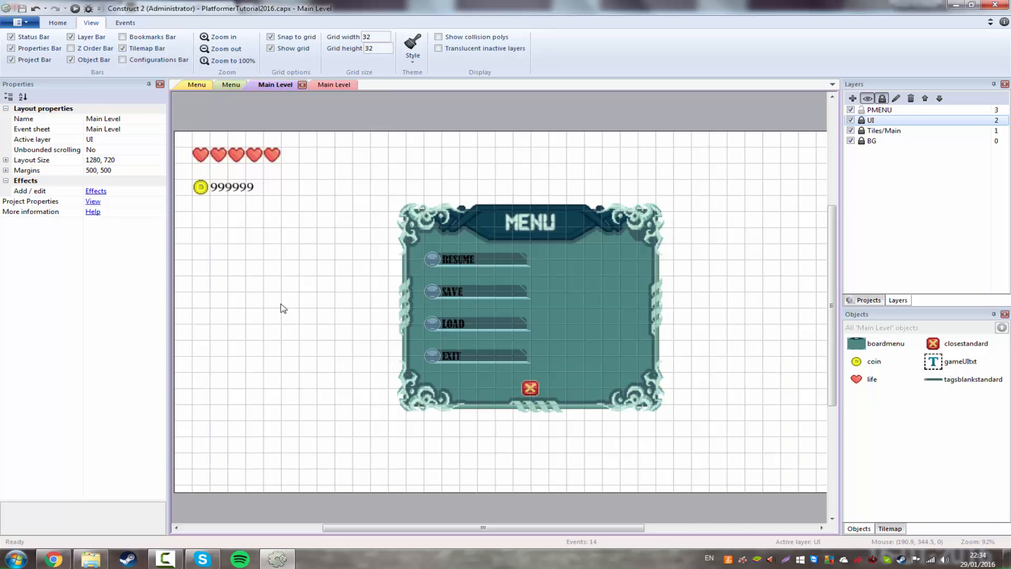
double_click(327, 307)
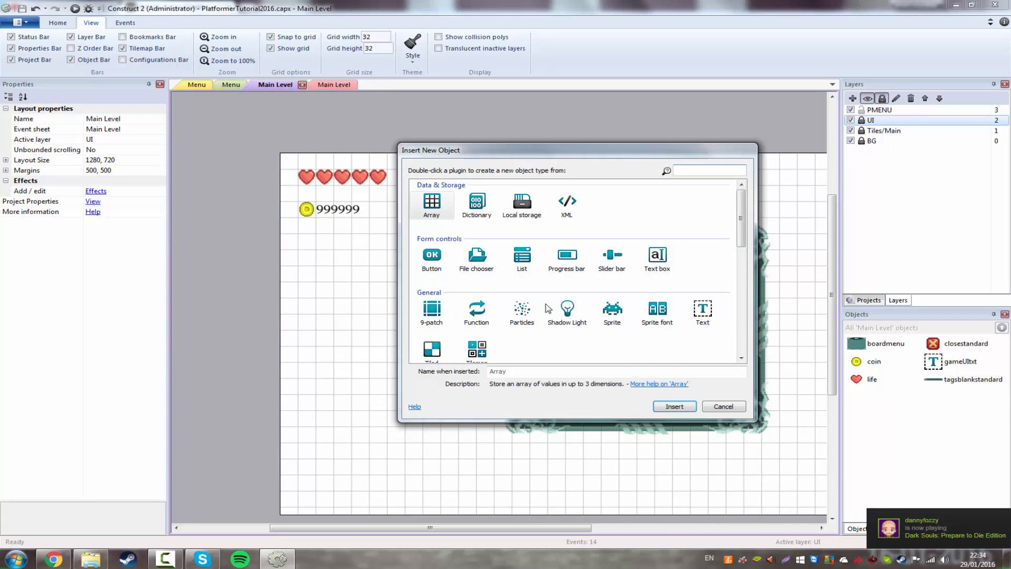
double_click(612, 310)
left_click(387, 298)
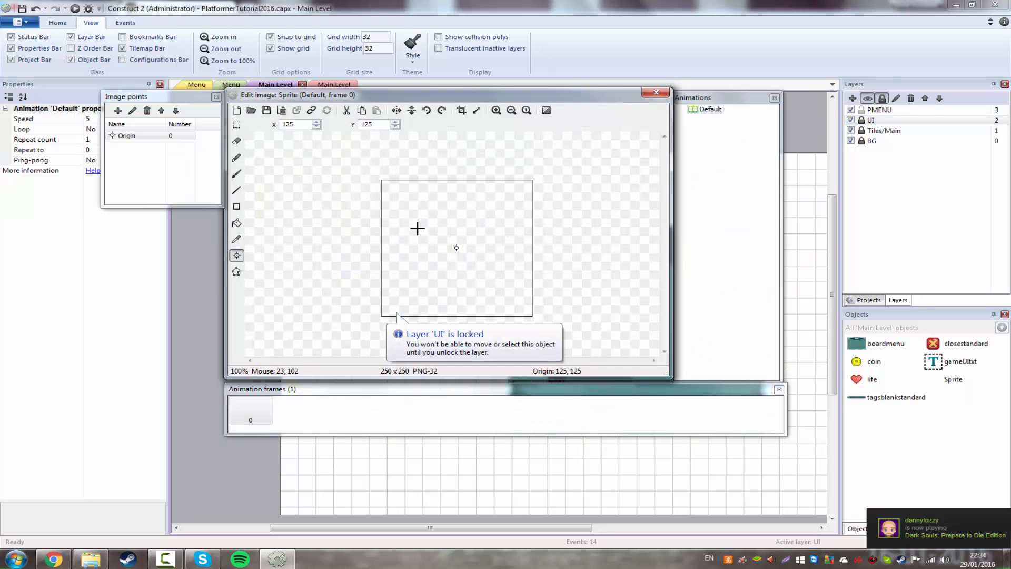
Resize the new sprite's image canvas to 32 by 32 pixels.
left_click(477, 111)
type("32")
key("Tab")
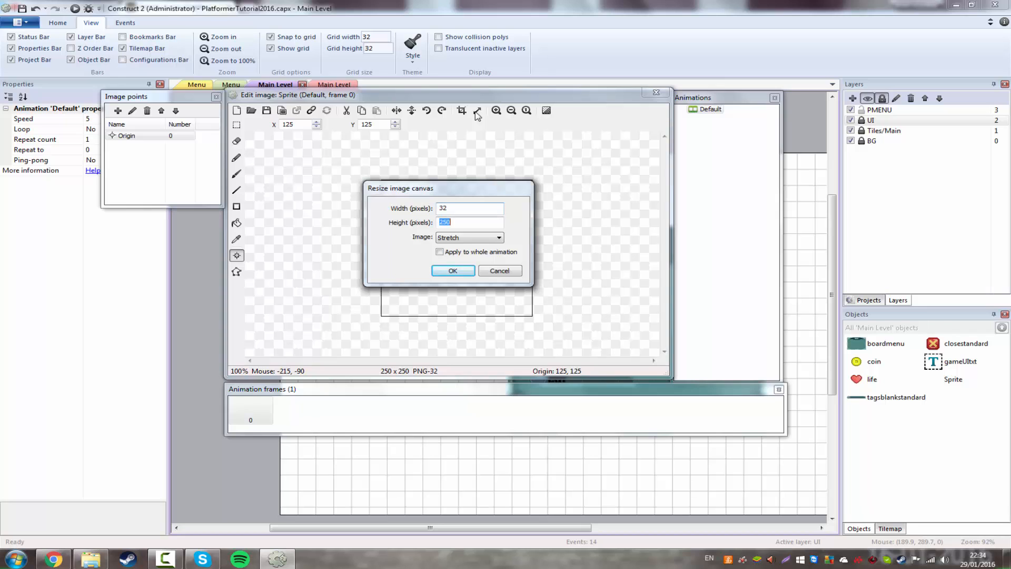
type("32")
left_click(453, 271)
scroll(526, 264, "up", 3, "ctrl")
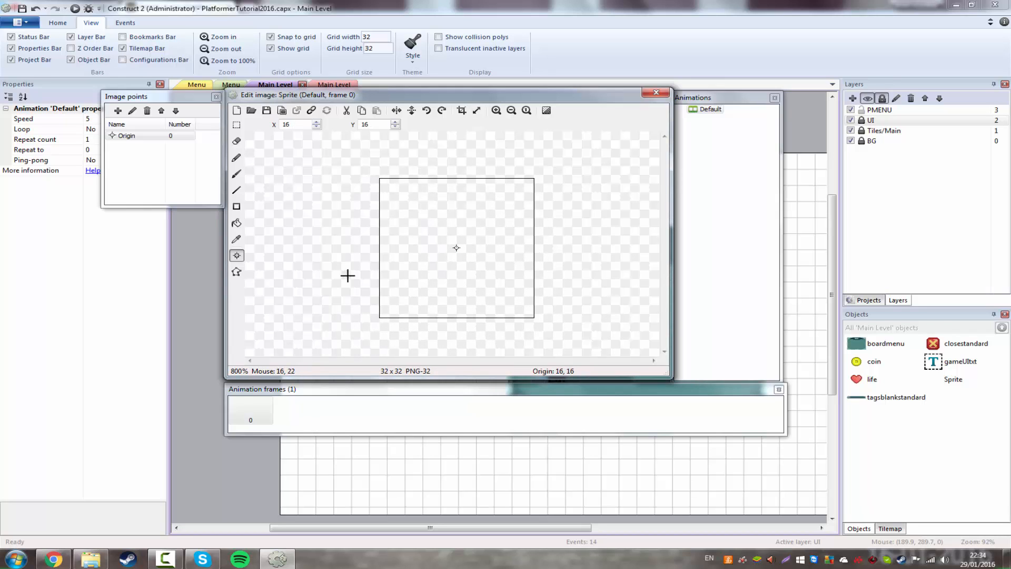
Resize the sprite's image canvas to 16 by 16 pixels.
left_click(476, 110)
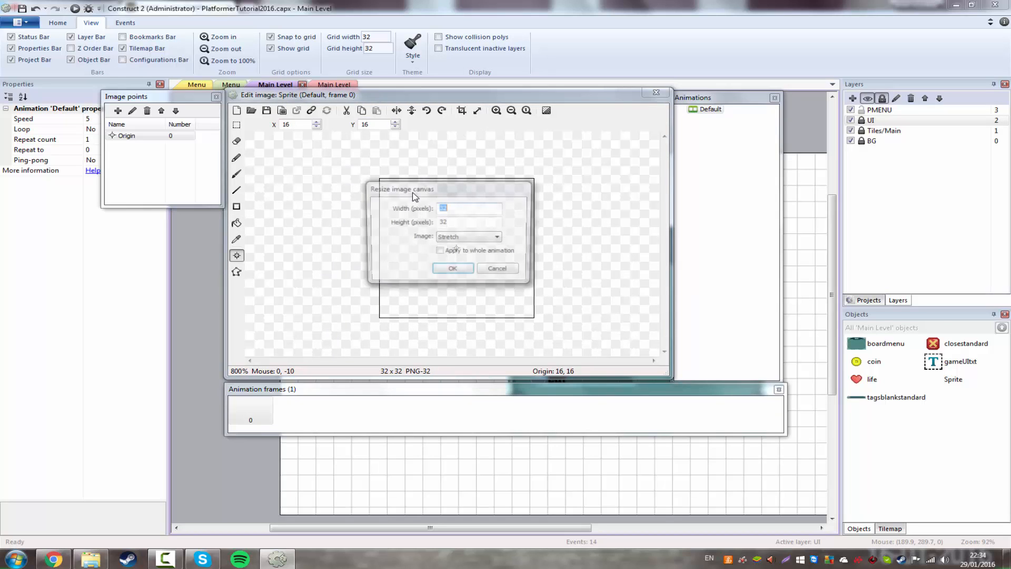
type("16")
key("Tab")
type("17")
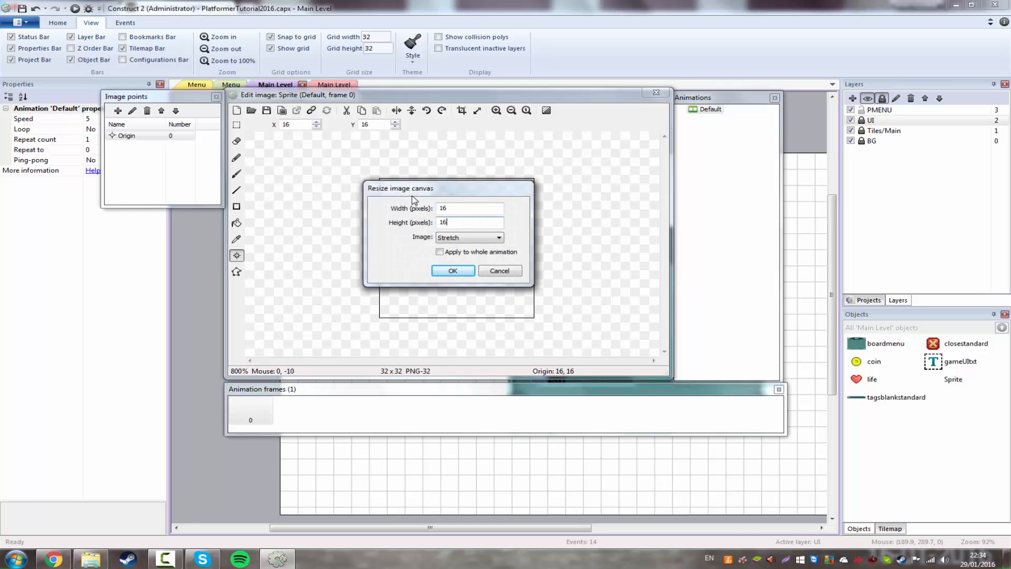
key("Return")
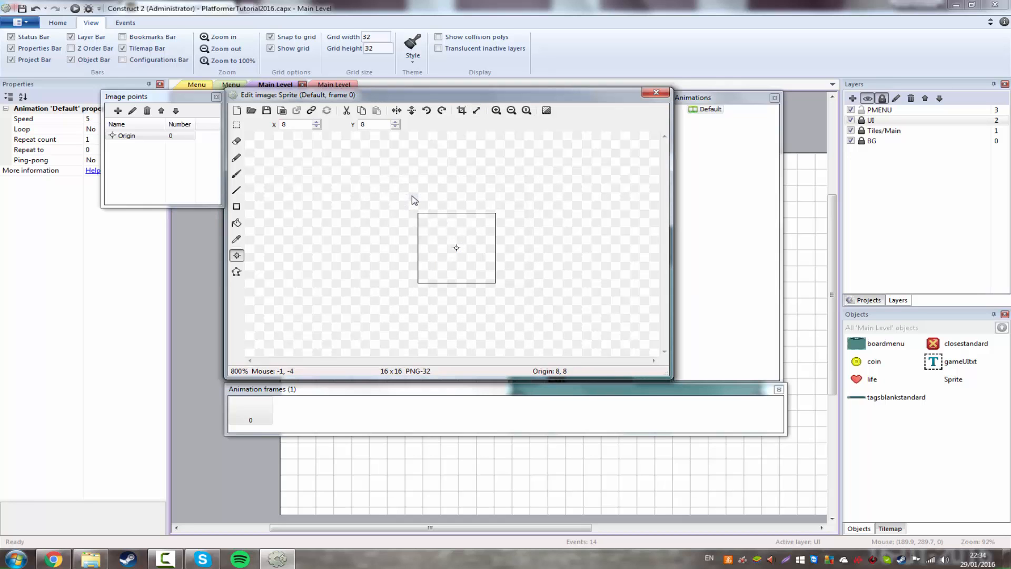
Fill the sprite image with green (43, 211, 111) and close the image editor.
left_click(236, 223)
left_click(141, 242)
left_click(440, 305)
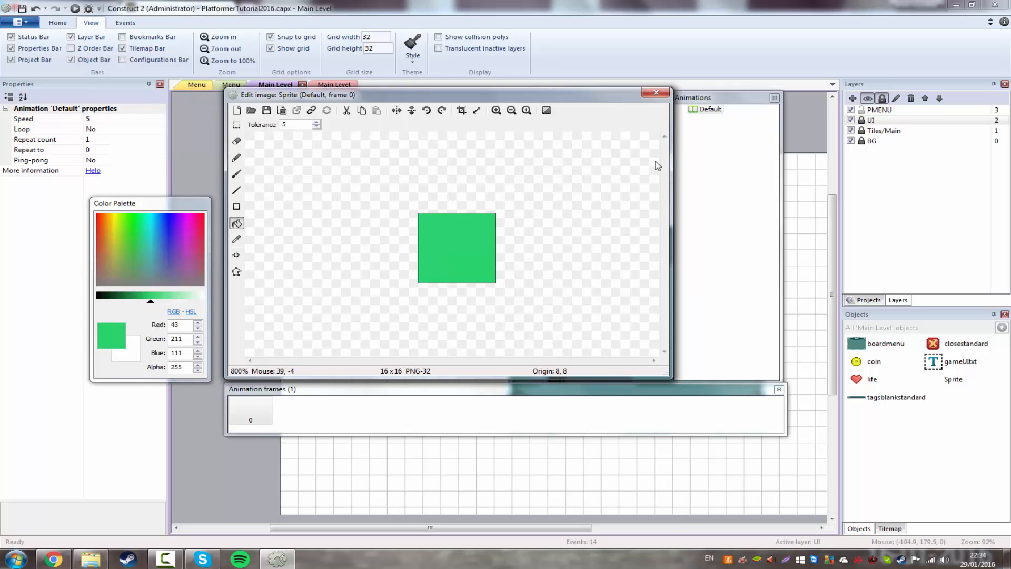
left_click(656, 93)
Move the green sprite outside the layout to position -32, 32 and lock the UI and PMENU layers.
left_click(386, 304)
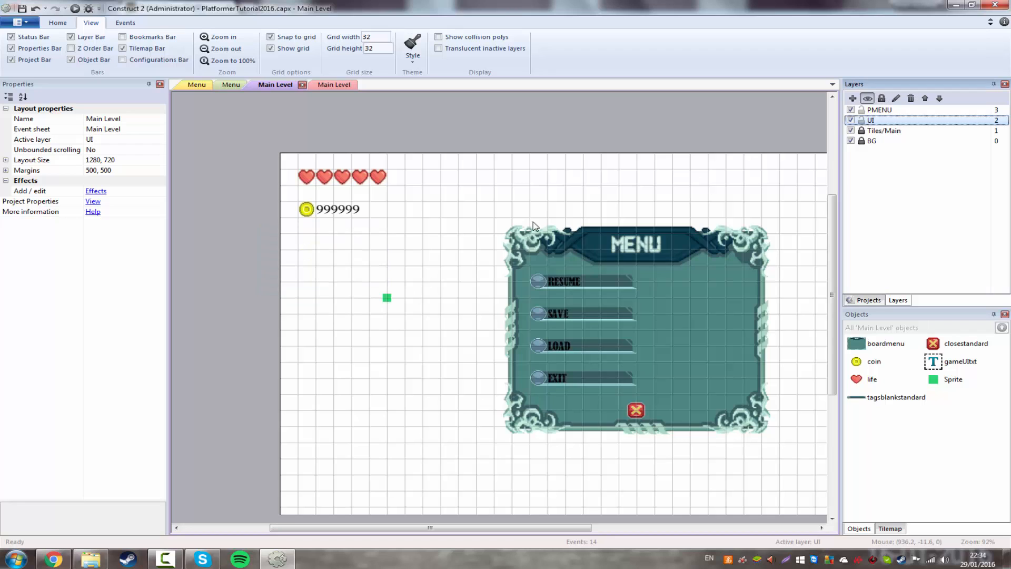
left_click_drag(389, 300, 262, 169)
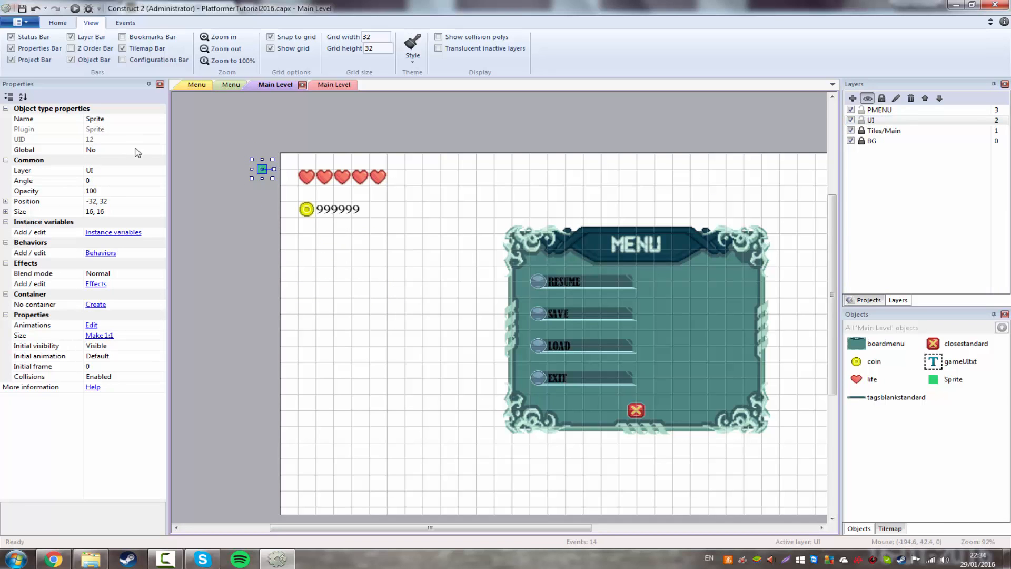
left_click(862, 121)
left_click(862, 110)
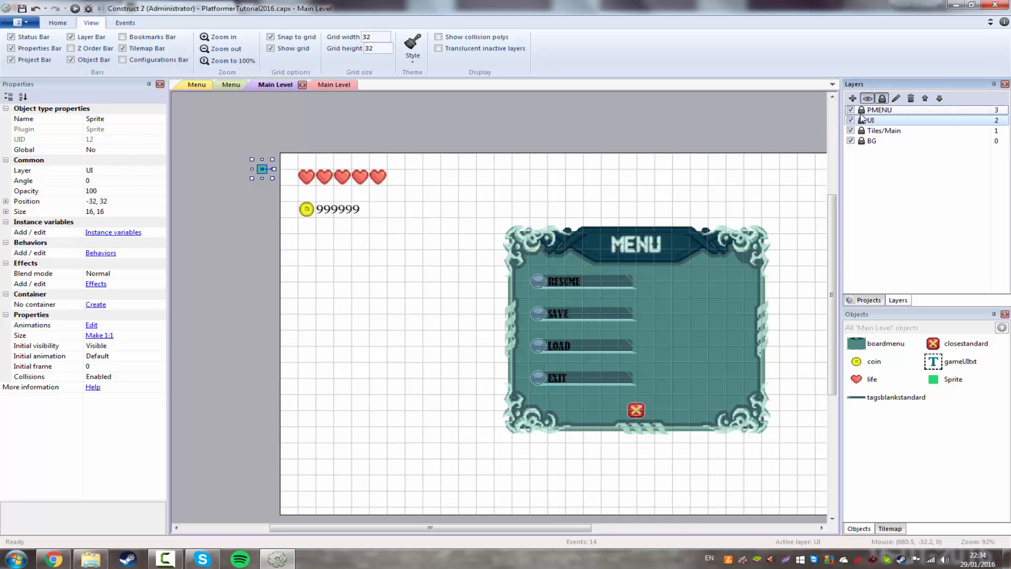
Assign the green sprite to the BG layer, unlock that layer and select the sprite.
left_click(112, 170)
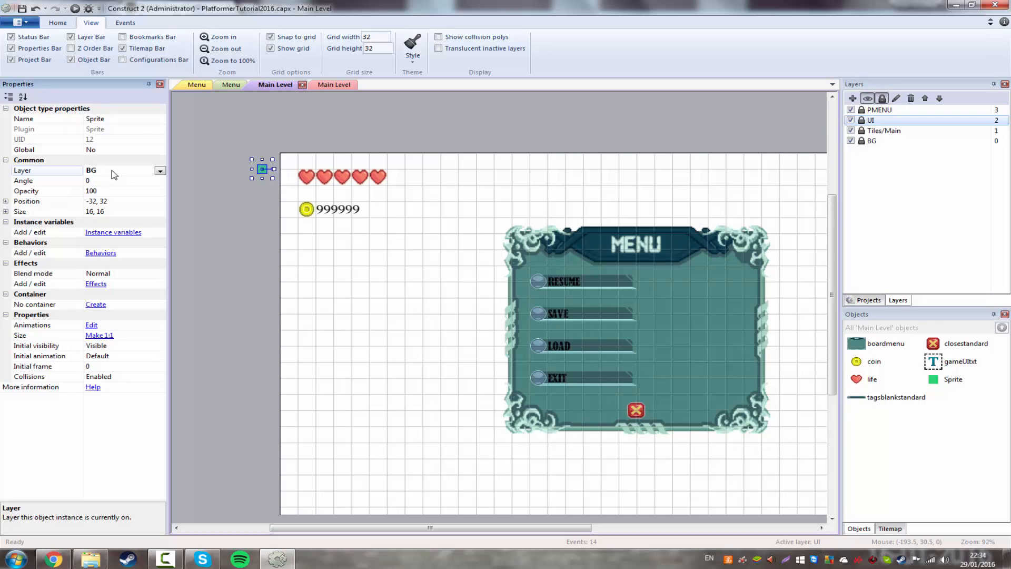
left_click(377, 175)
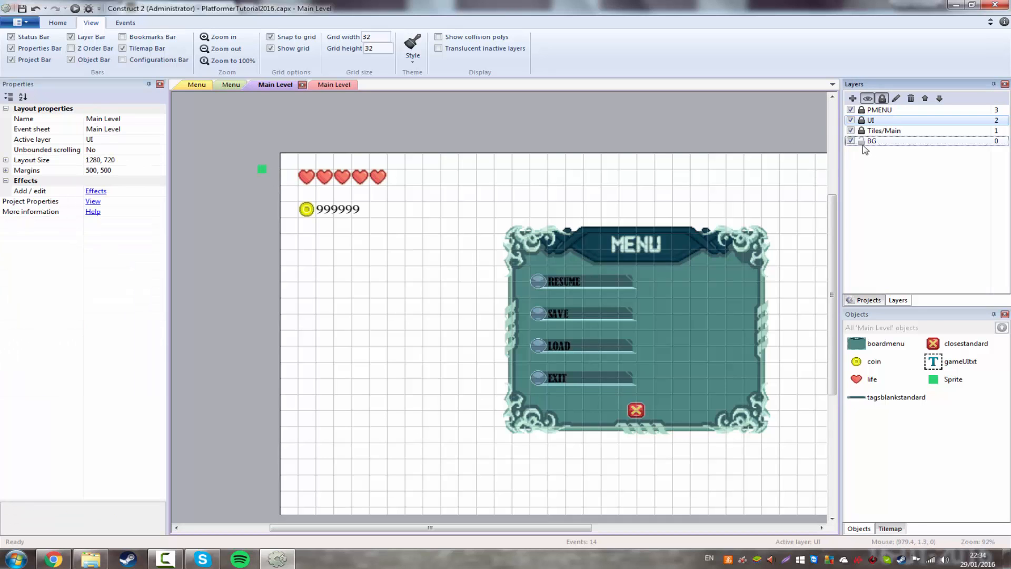
left_click(861, 141)
left_click(262, 170)
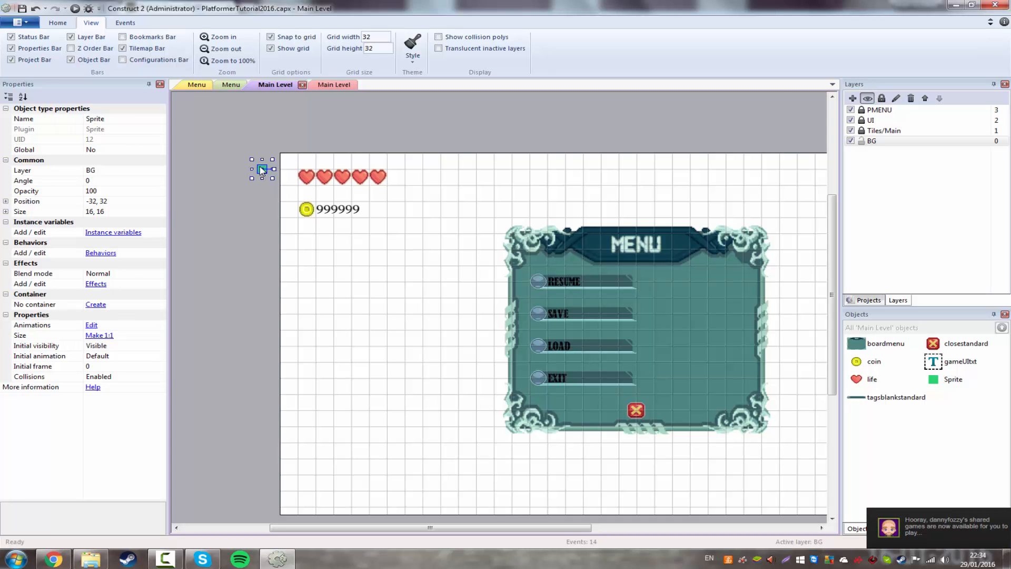
double_click(262, 170)
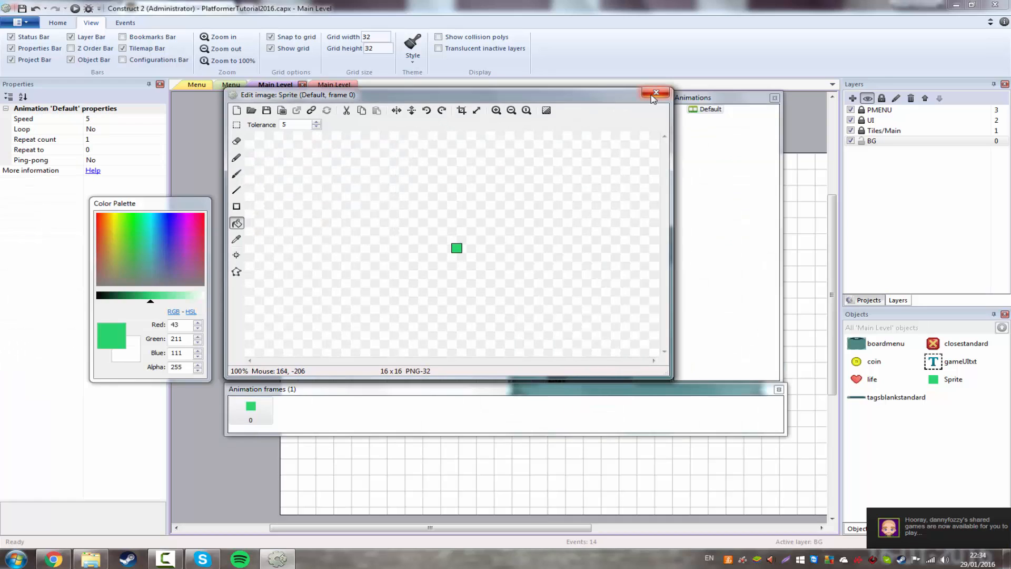
left_click(655, 93)
Add a number instance variable named paused with initial value 0 to the green sprite.
left_click(113, 232)
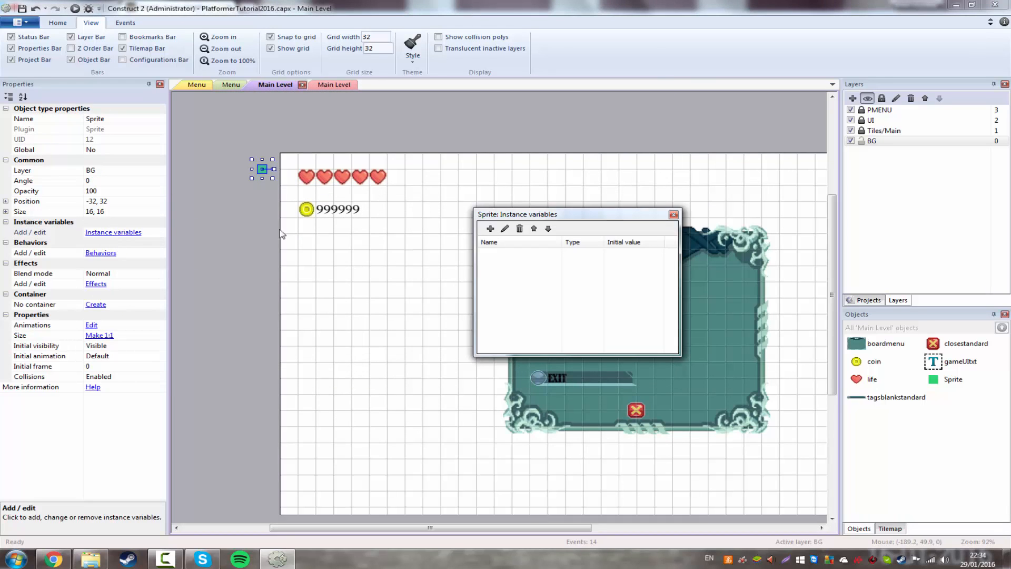
left_click(491, 229)
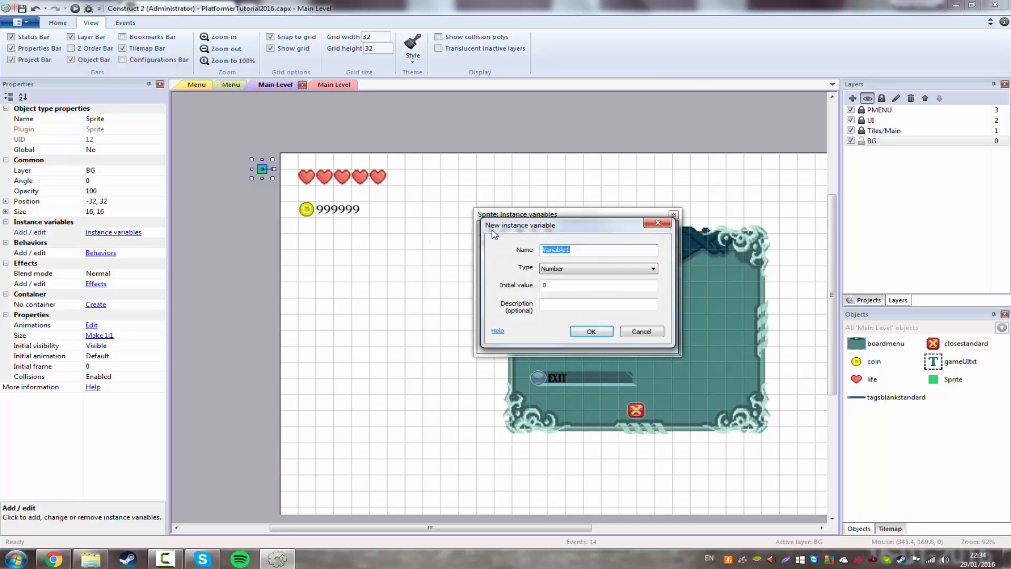
type("paused")
key("Return")
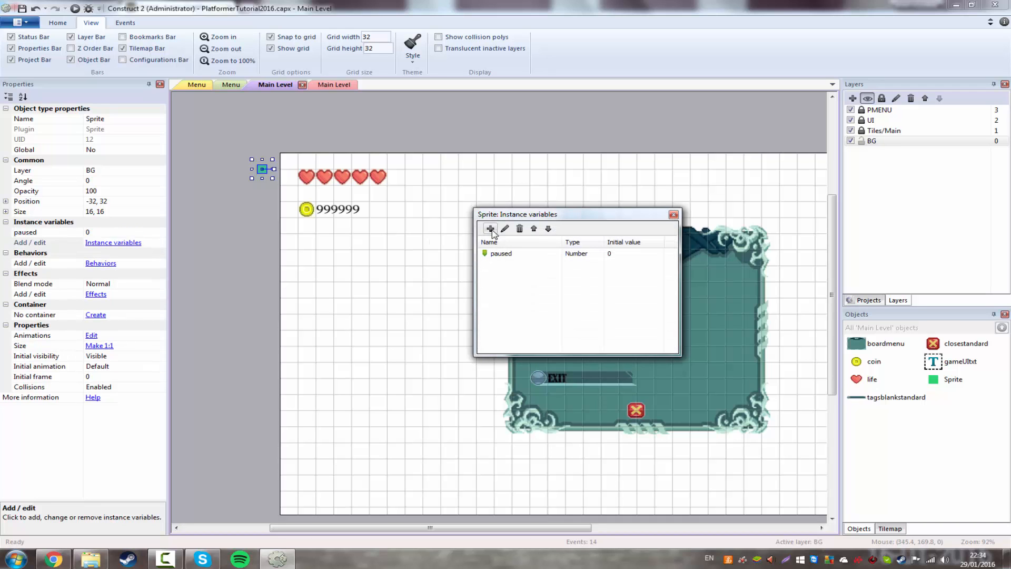
key("Escape")
left_click(389, 302)
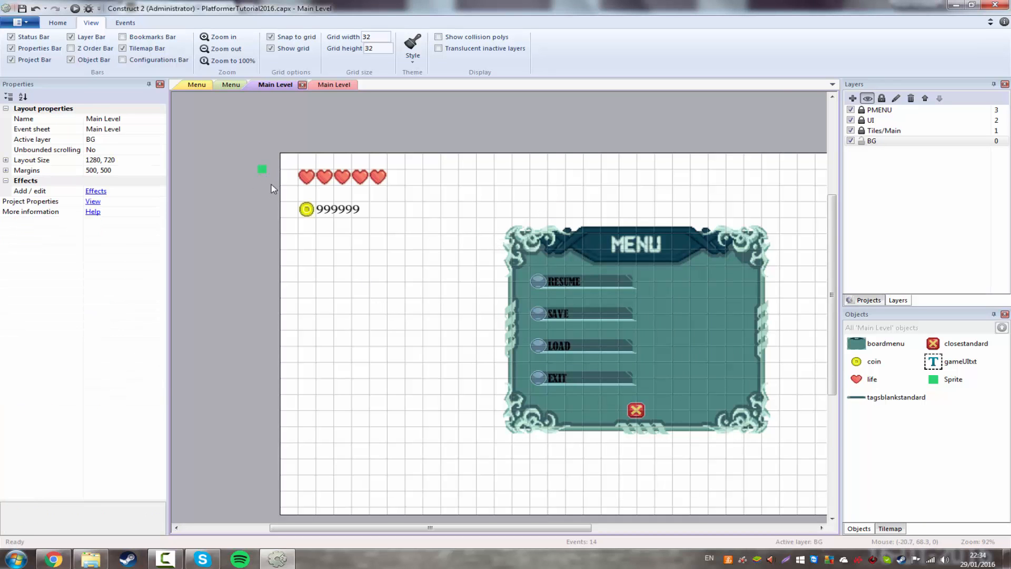
double_click(261, 169)
key("Escape")
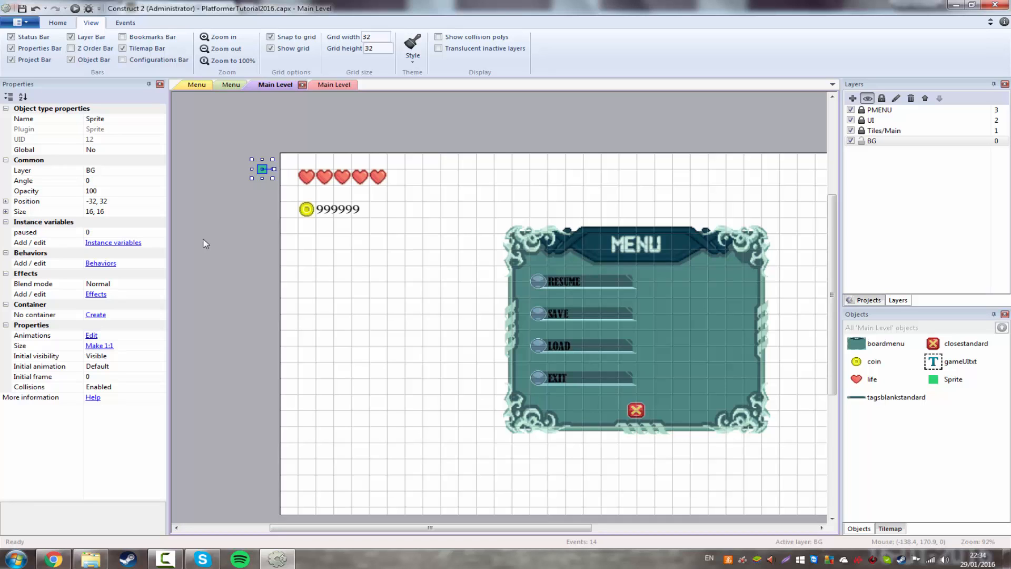
left_click(160, 557)
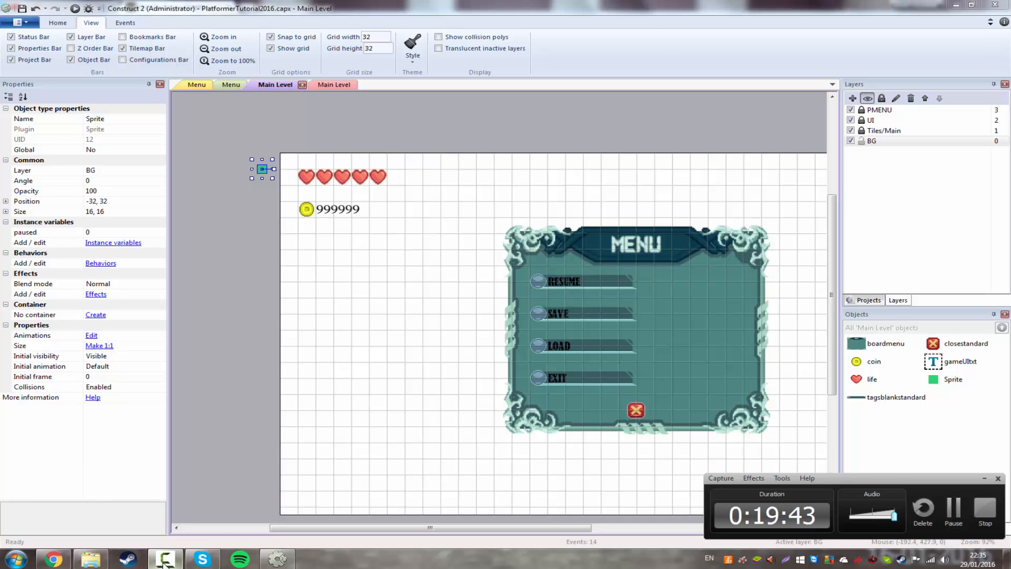
left_click(160, 557)
left_click(244, 227)
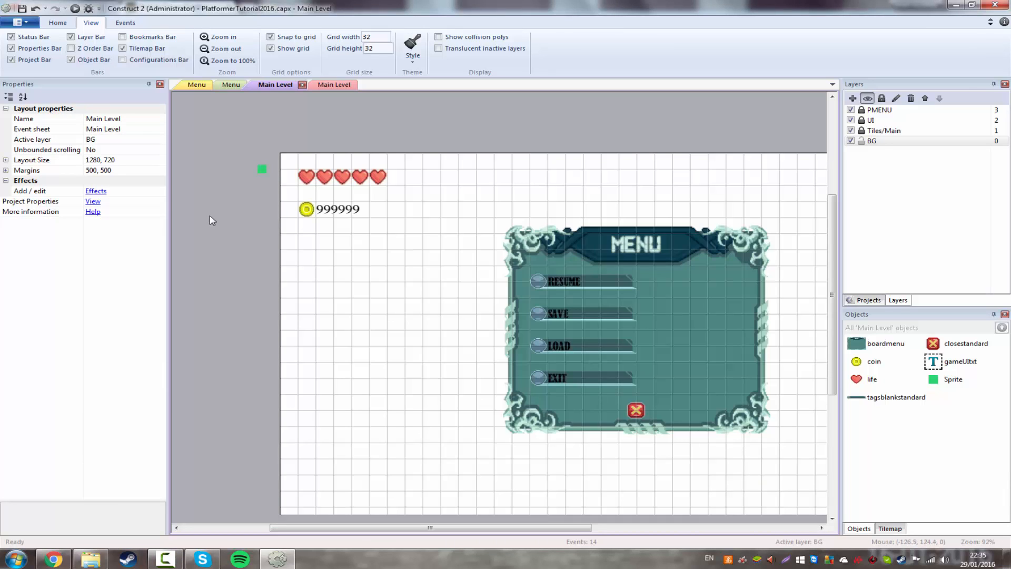
left_click(340, 86)
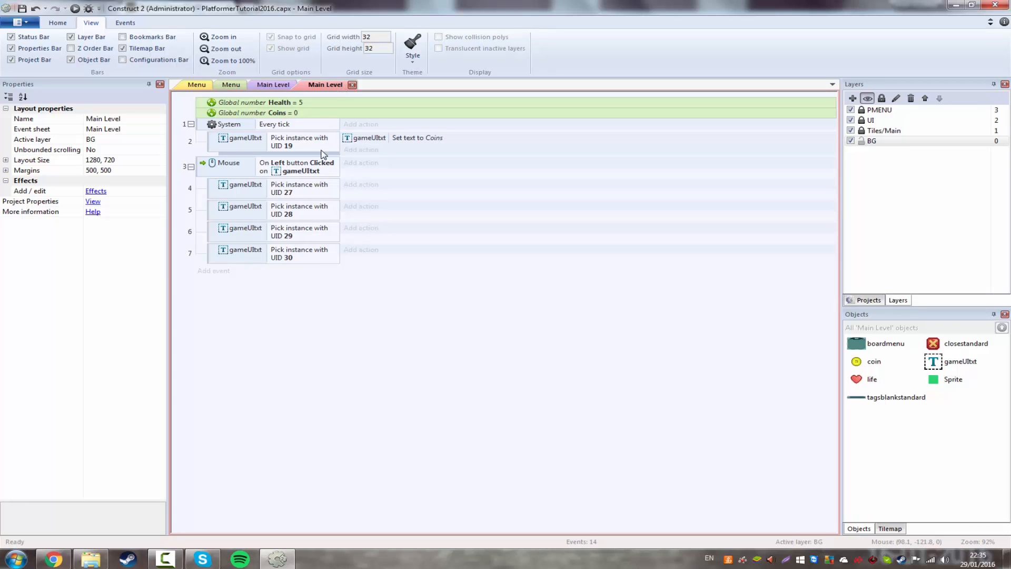
left_click(310, 192)
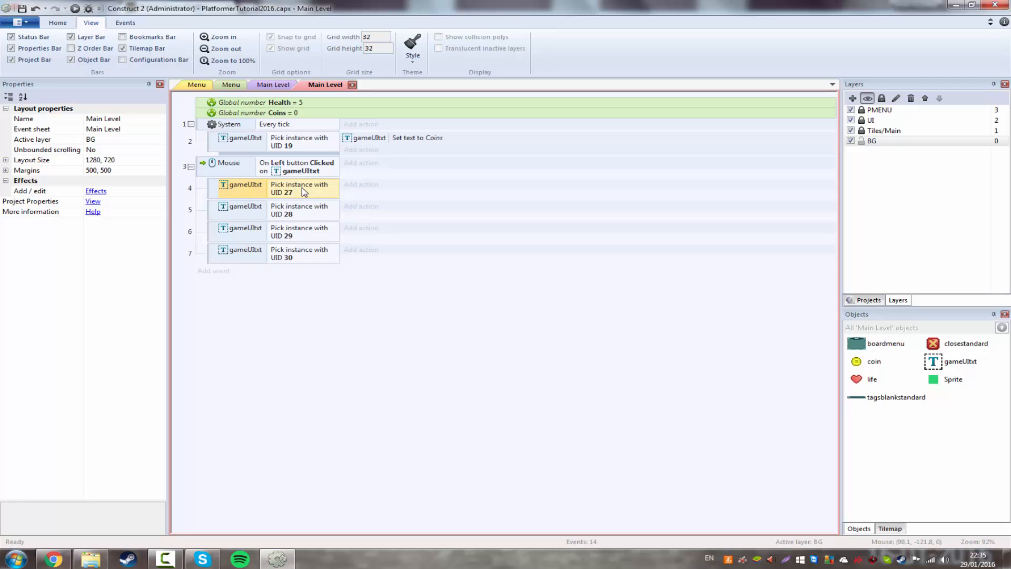
left_click(295, 351)
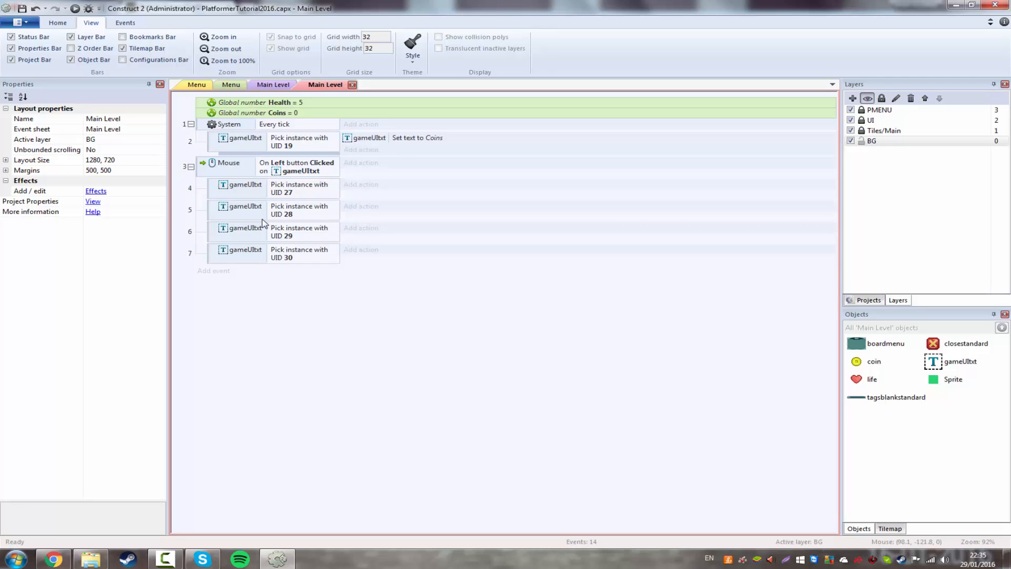
left_click(361, 185)
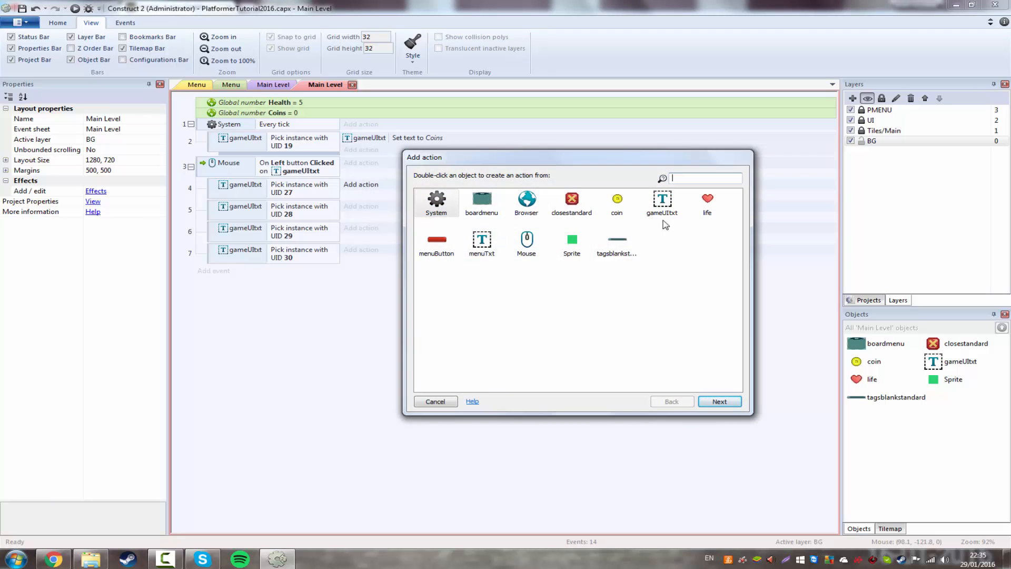
key("Escape")
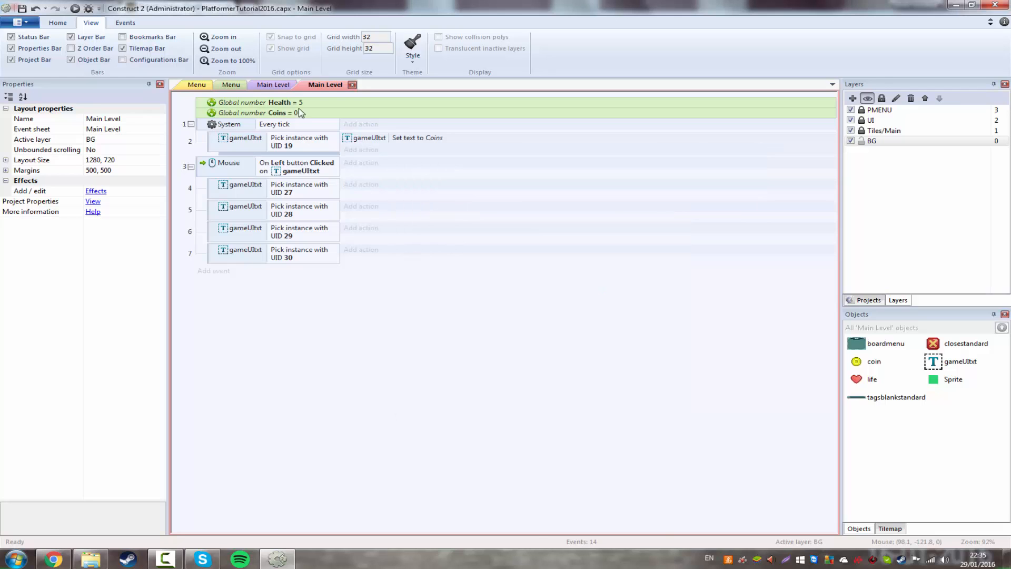
Rename the green sprite to gameController and return to the Main Level event sheet.
left_click(284, 87)
left_click(261, 169)
left_click(120, 119)
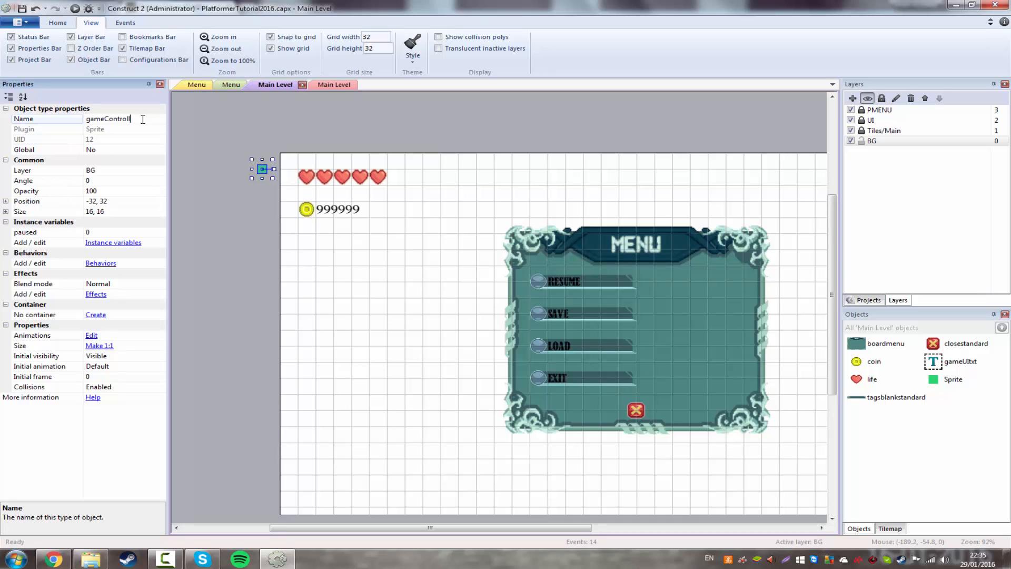
type("er")
key("Return")
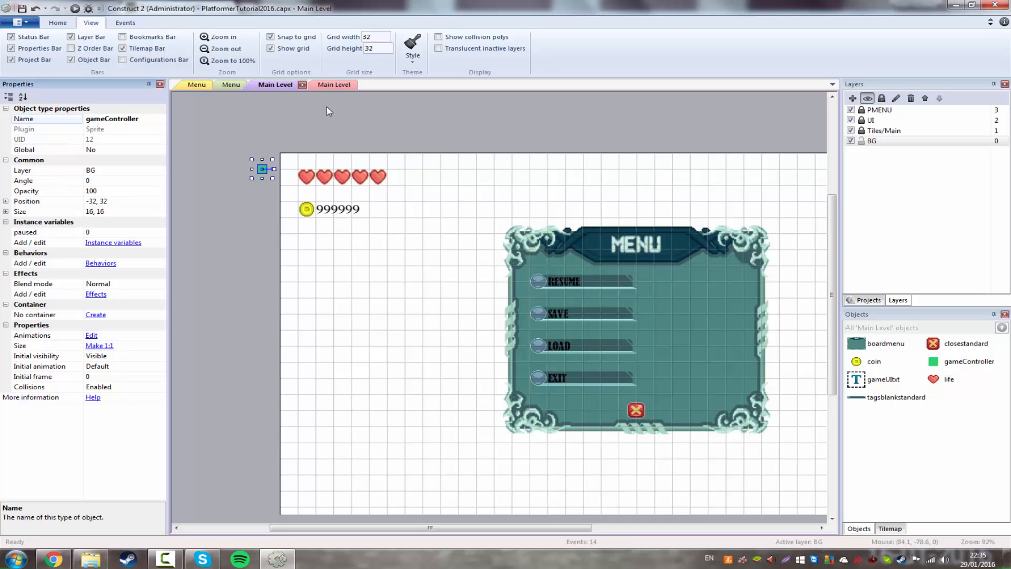
left_click(334, 85)
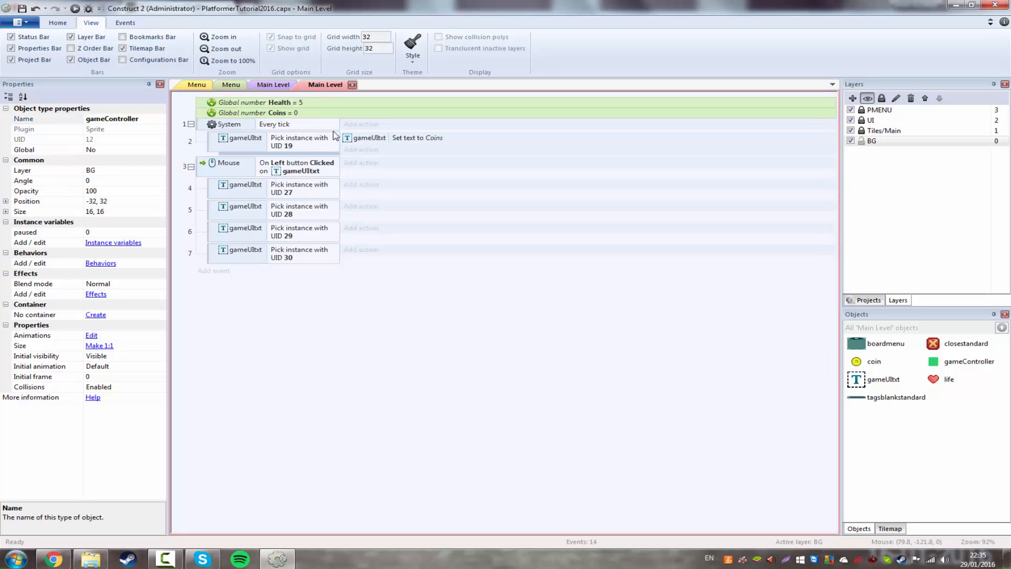
right_click(297, 375)
left_click(220, 274)
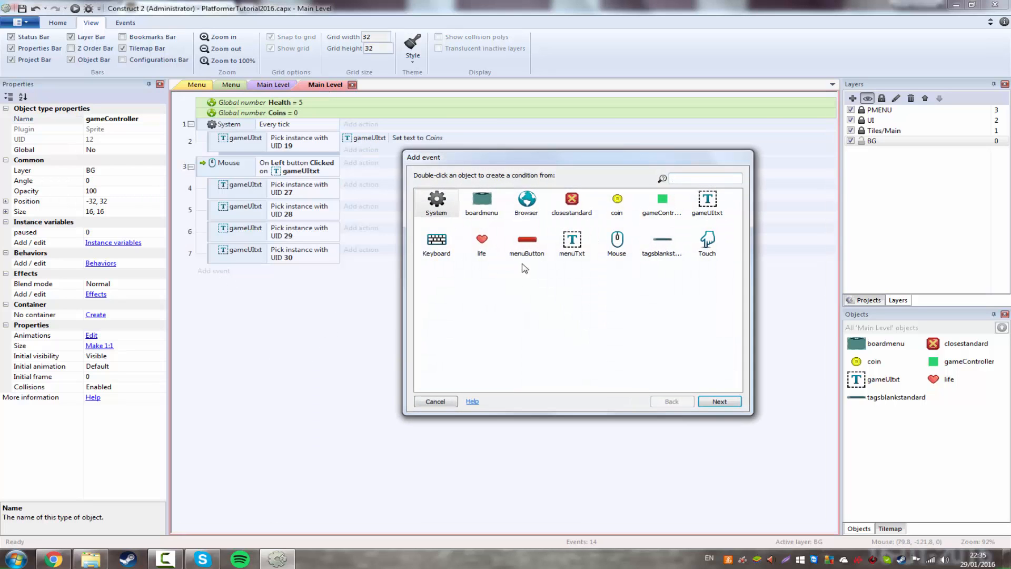
key("Escape")
left_click(220, 272)
key("Escape")
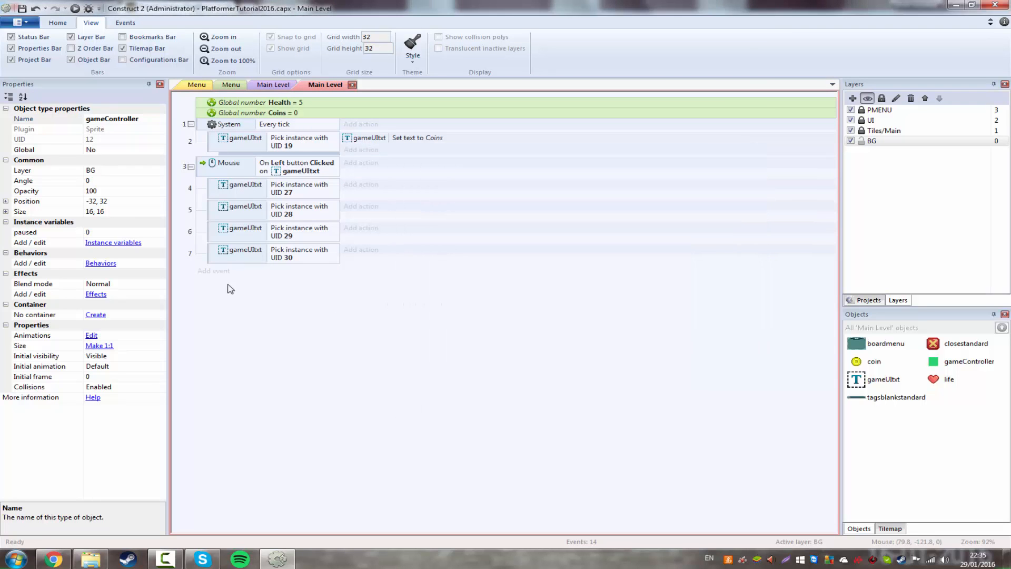
Add an action to the UID 27 sub-event that sets gameController's paused variable to 0.
left_click(363, 184)
double_click(661, 203)
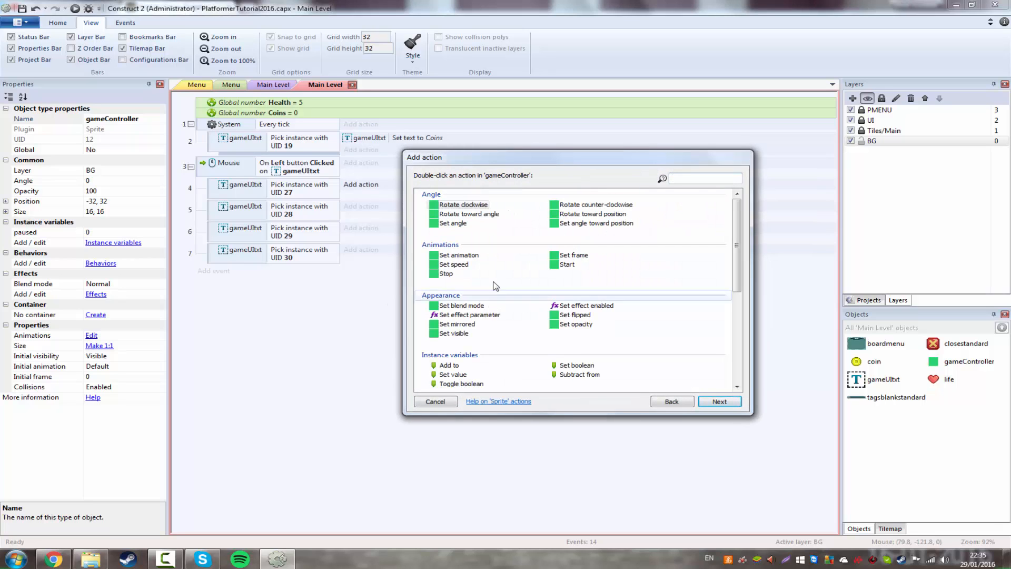
left_click(462, 375)
double_click(461, 375)
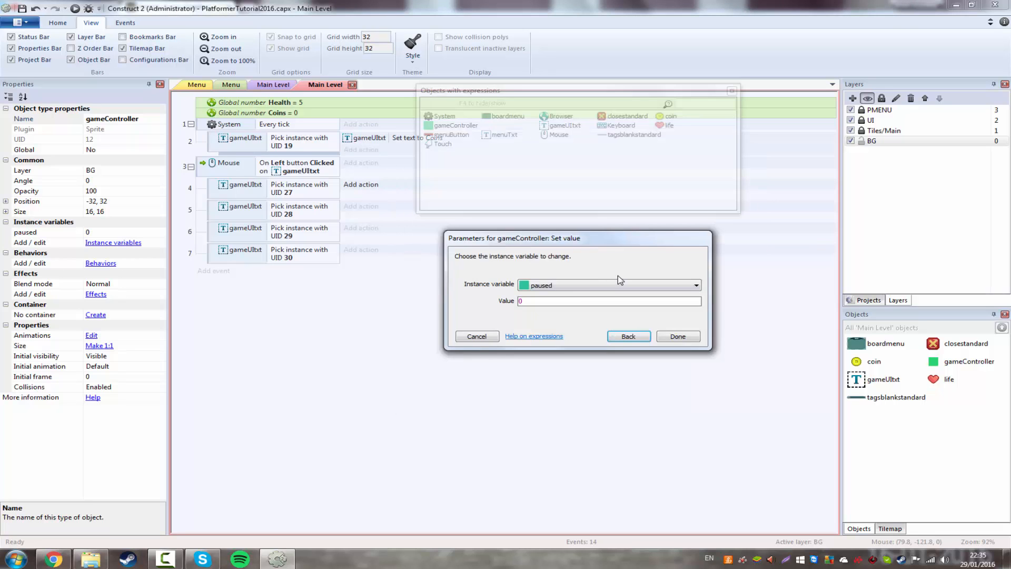
left_click(677, 337)
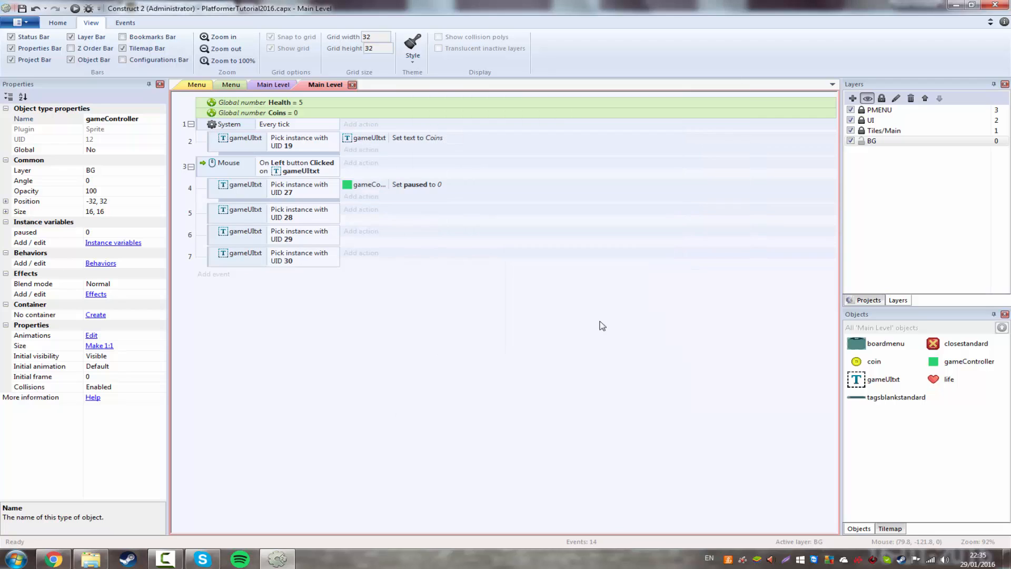
Add a Keyboard On key pressed event for the Escape key at the end of the event sheet.
left_click(222, 276)
double_click(436, 241)
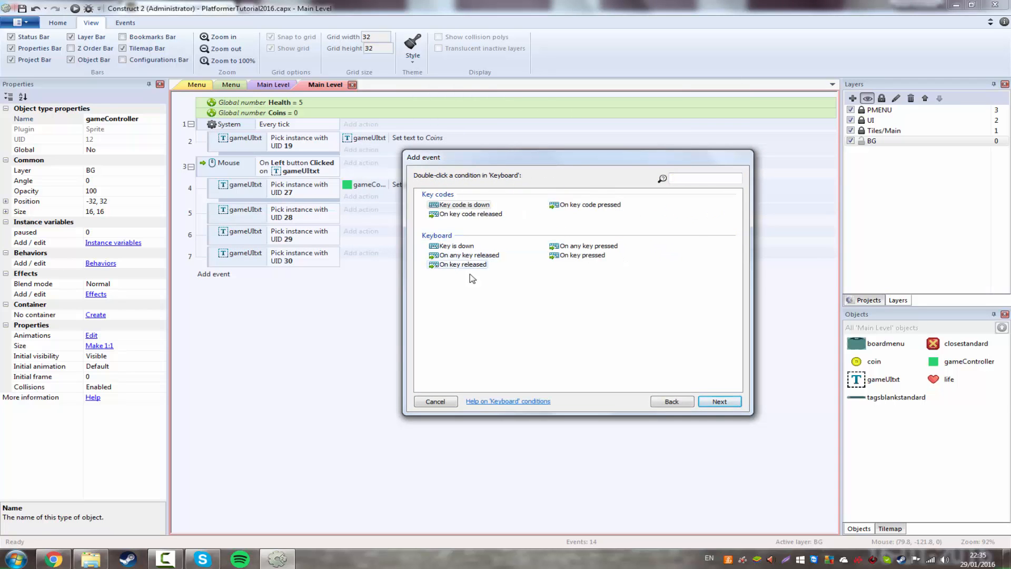
double_click(583, 256)
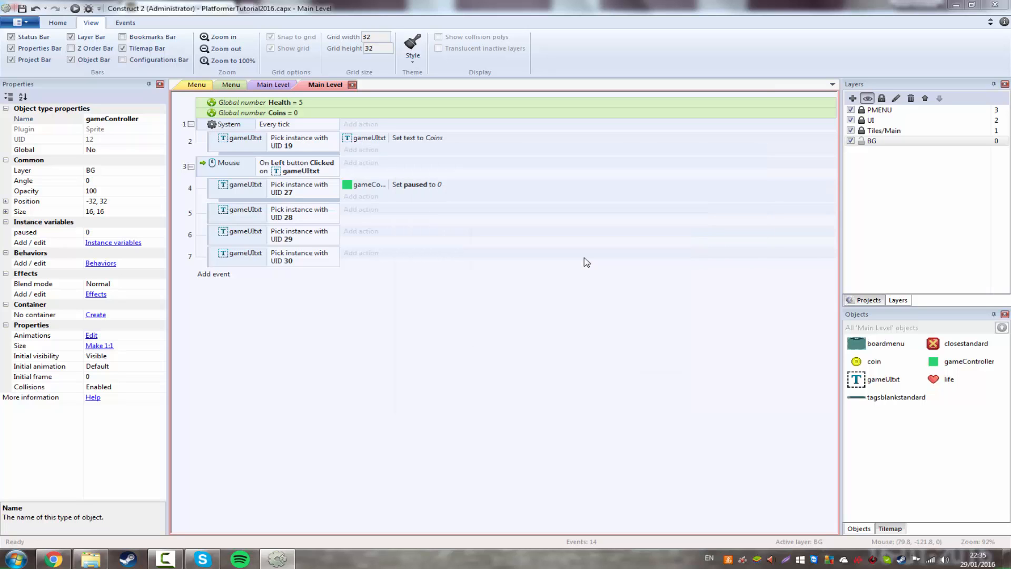
left_click(581, 286)
left_click(579, 305)
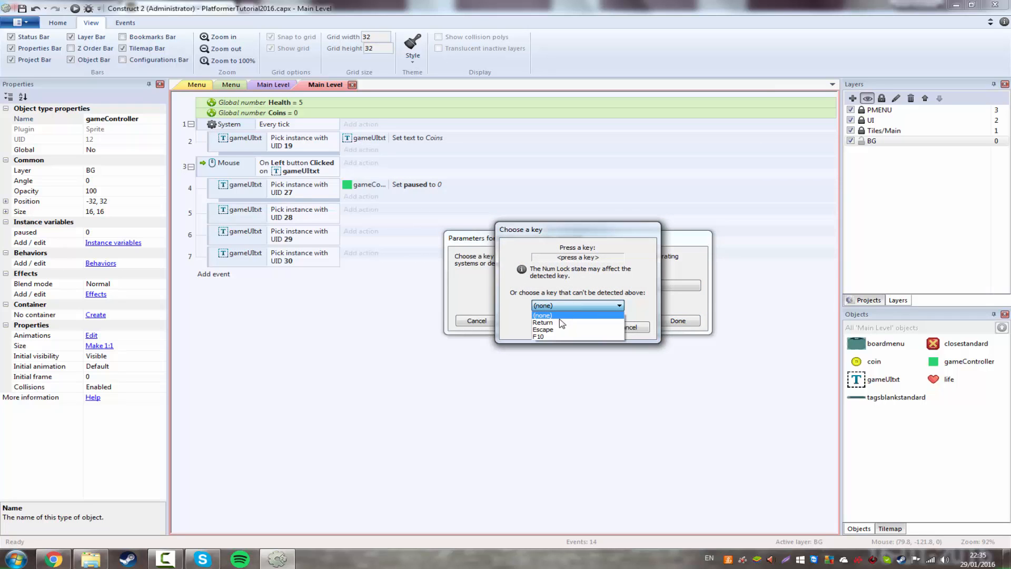
left_click(559, 330)
left_click(578, 327)
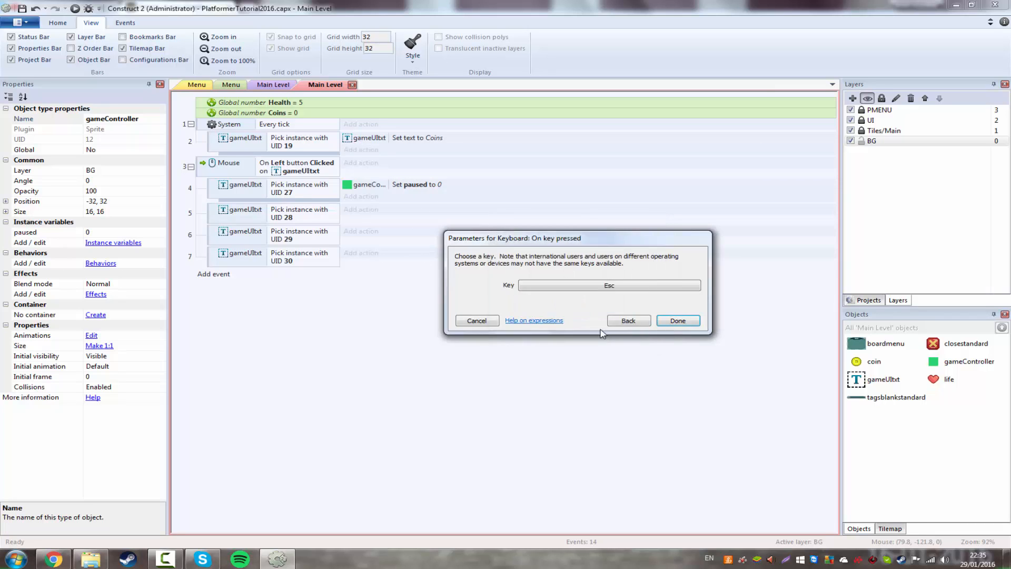
left_click(678, 321)
Copy the Set paused action from the UID 27 sub-event into the Esc event and set its value to 1.
double_click(358, 285)
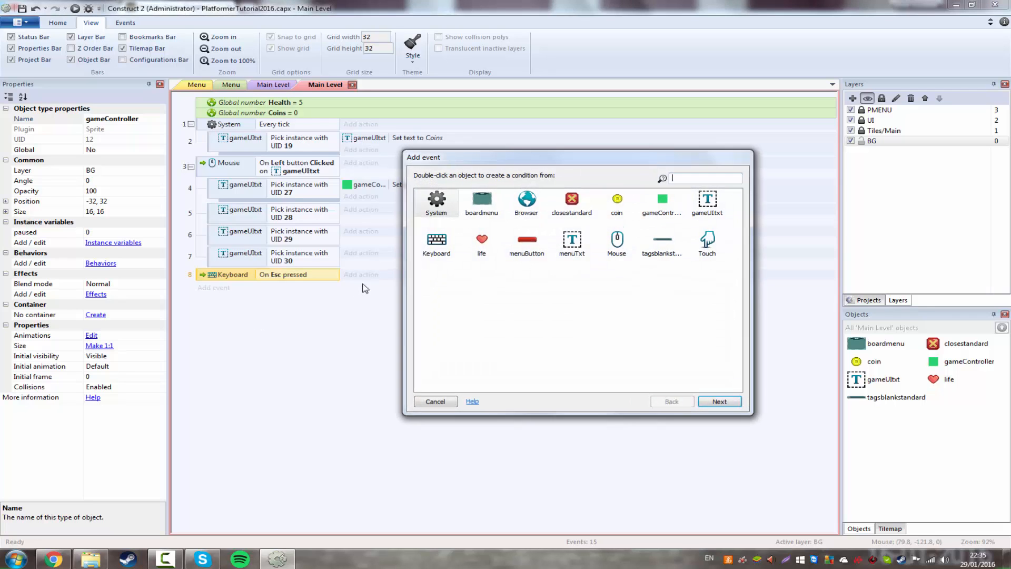
key("Escape")
left_click(424, 185)
key("ctrl+c")
left_click(313, 280)
key("ctrl+v")
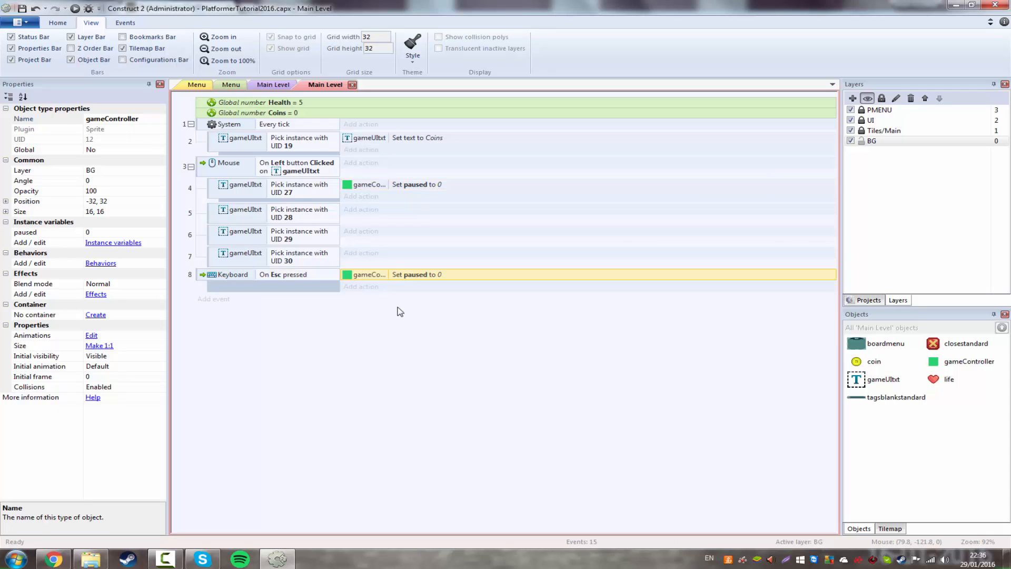
double_click(411, 274)
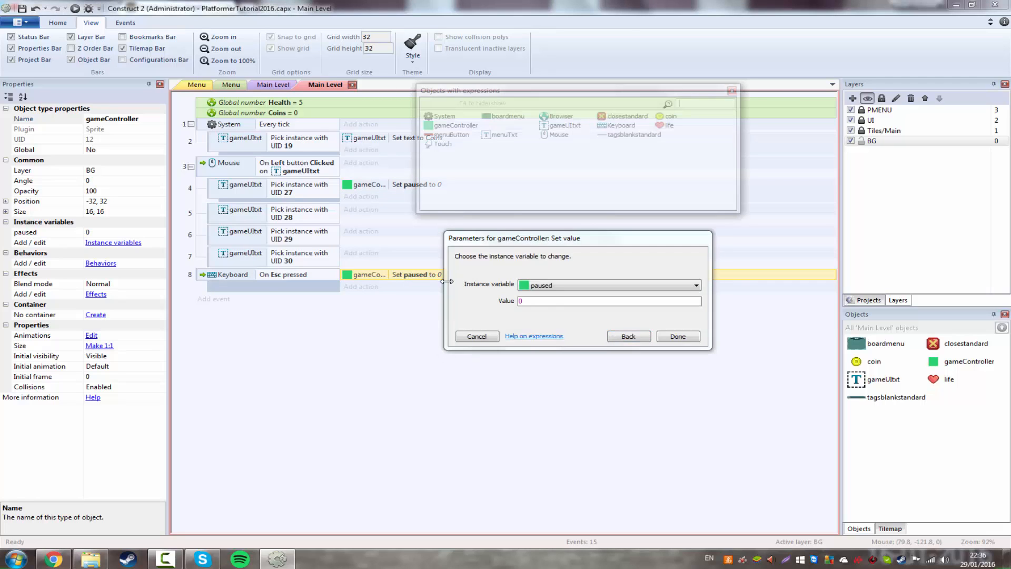
double_click(516, 302)
type("1")
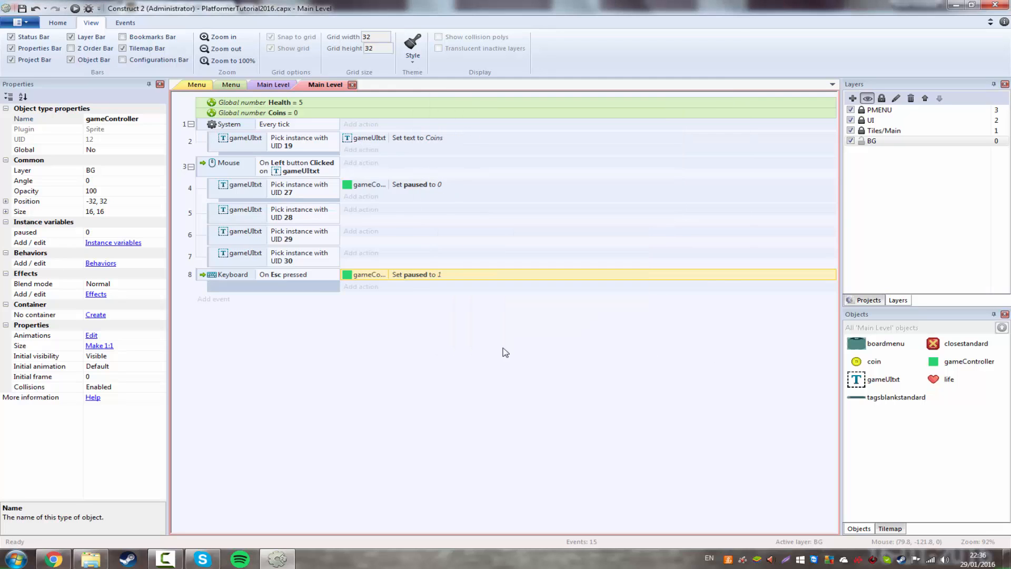
left_click(679, 336)
Add the comment PAUSE MENU CONTROLS below the Esc event.
left_click_drag(237, 289, 242, 356)
right_click(241, 356)
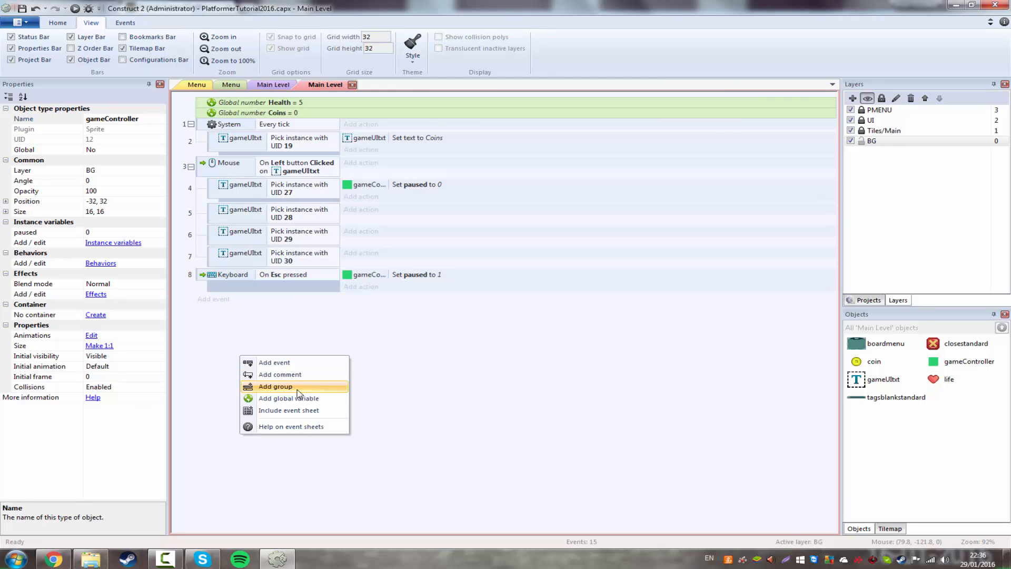
left_click(285, 377)
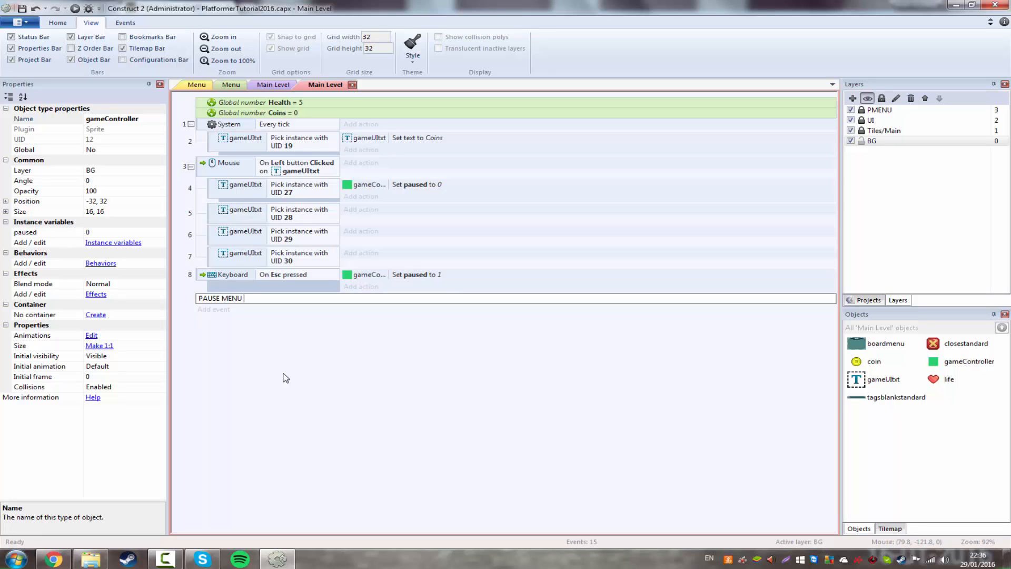
key("Return")
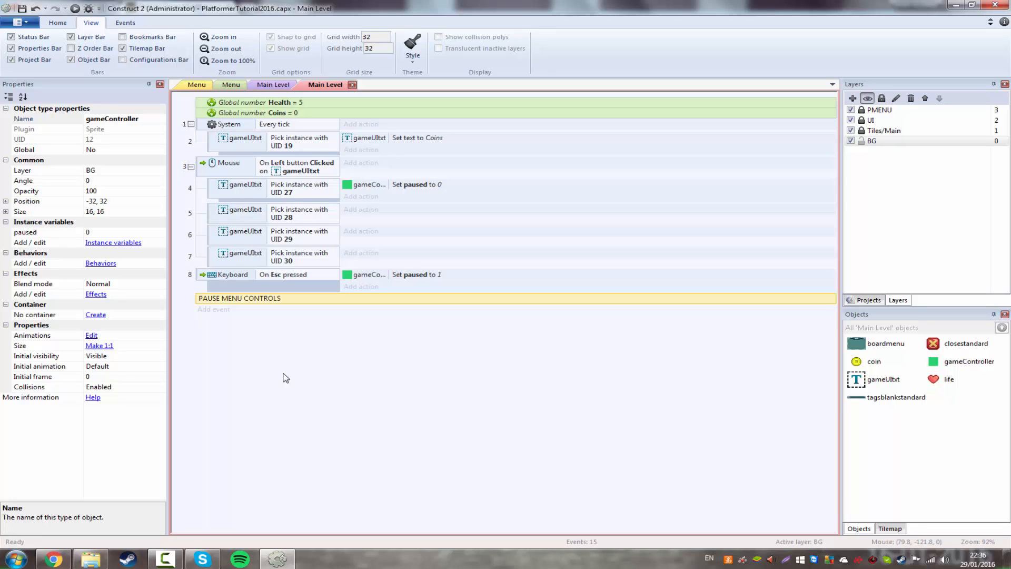
Add an event below the comment that checks whether gameController's paused variable is equal to 0.
left_click(224, 309)
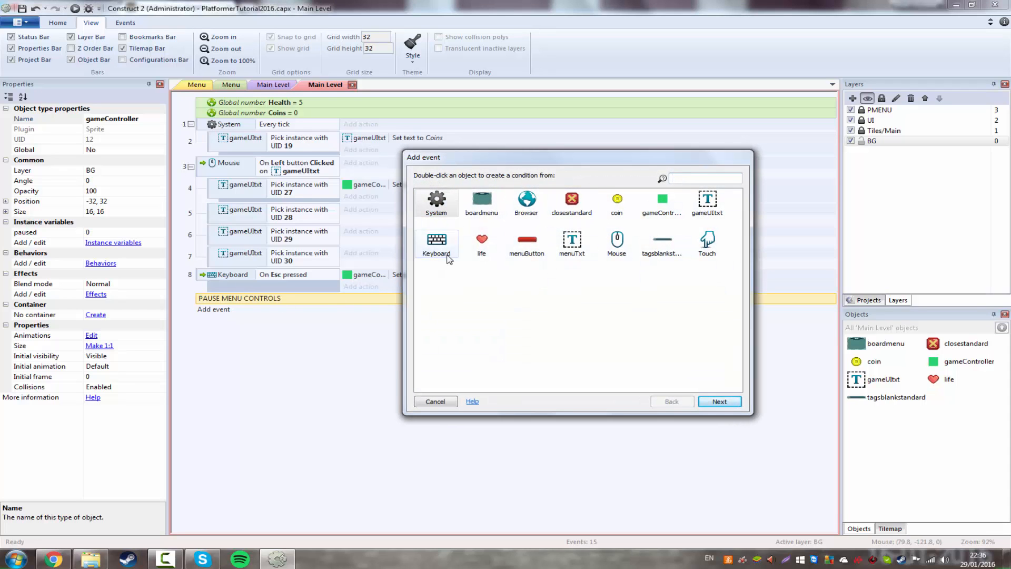
double_click(663, 201)
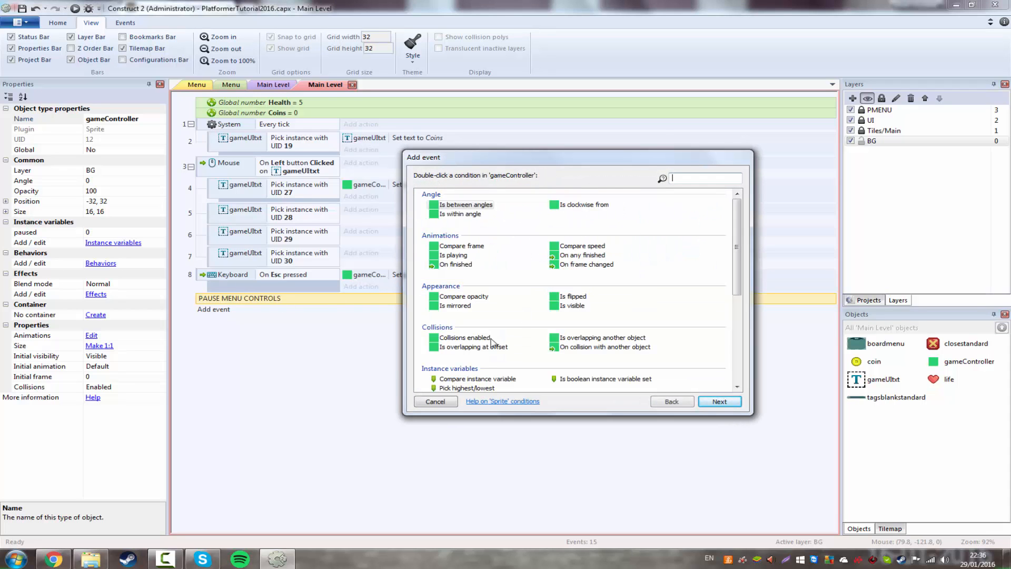
double_click(477, 378)
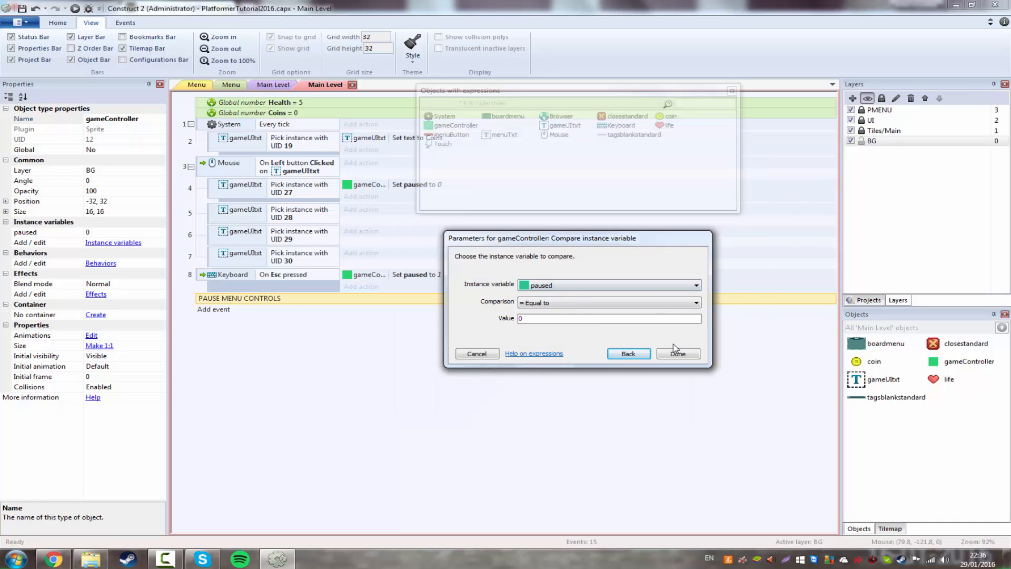
left_click(689, 350)
Duplicate the paused comparison event and set the copy's comparison value to 1.
key("ctrl+c")
key("ctrl+v")
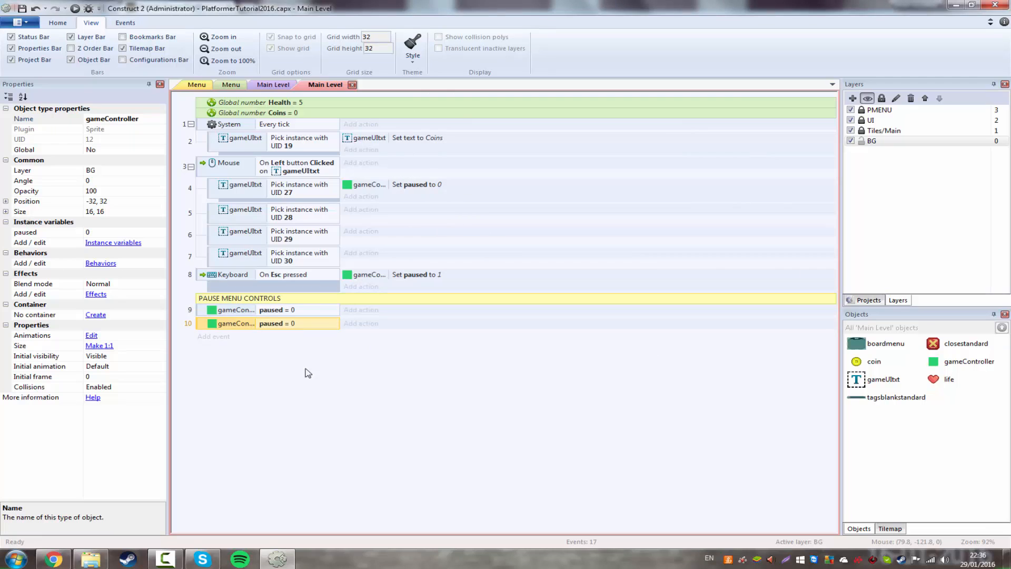
left_click(309, 313)
double_click(309, 324)
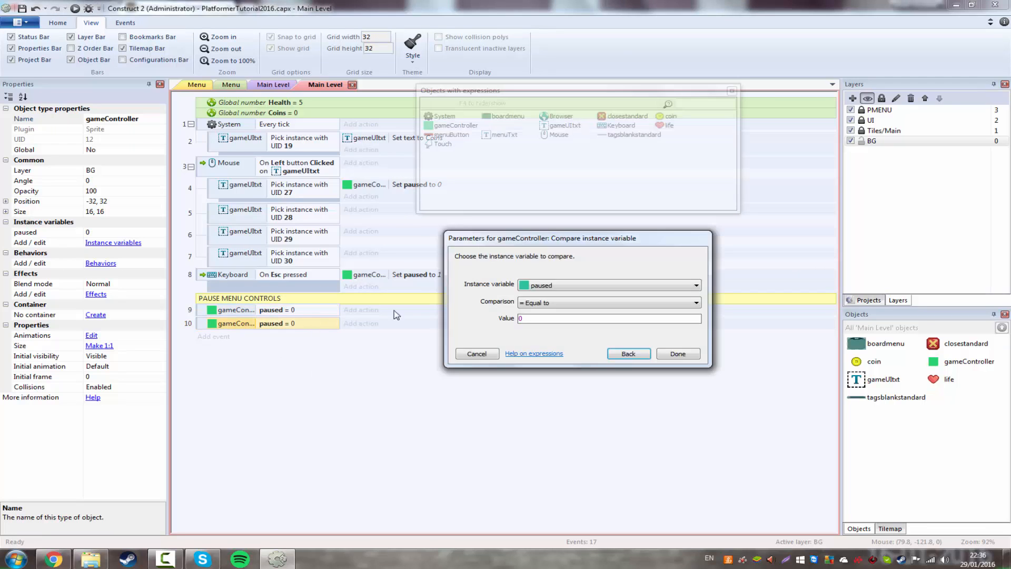
double_click(537, 318)
type("1")
left_click(675, 352)
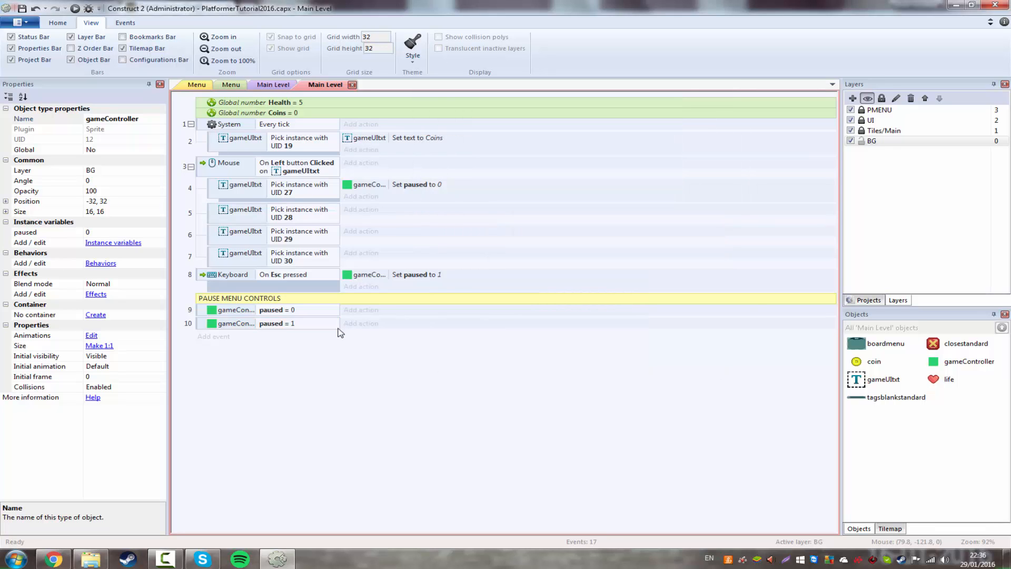
Add a System Set layer visible action to the paused = 0 event, making layer "PMENU" Invisible.
left_click(377, 310)
double_click(460, 214)
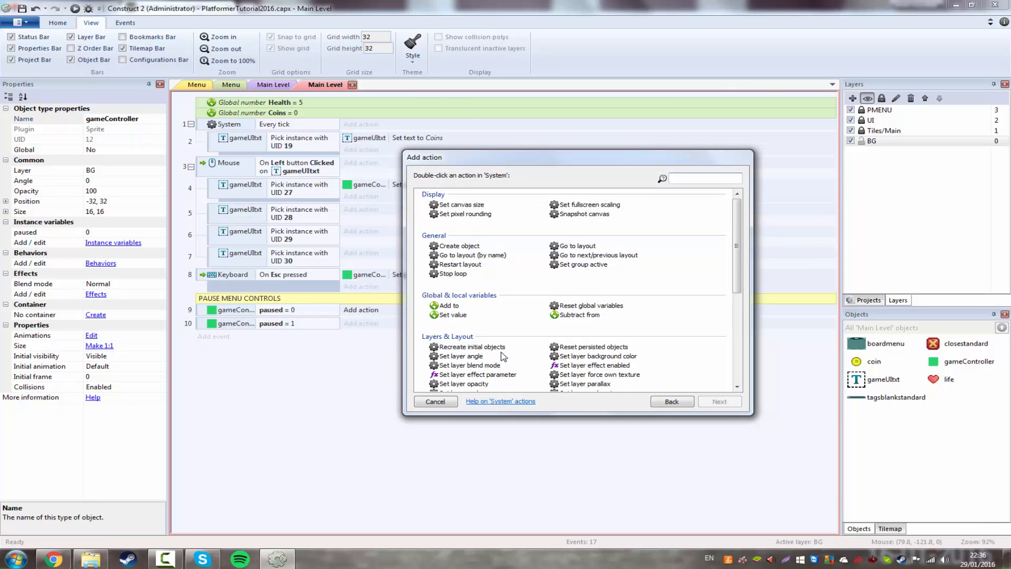
scroll(475, 358, "down", 1)
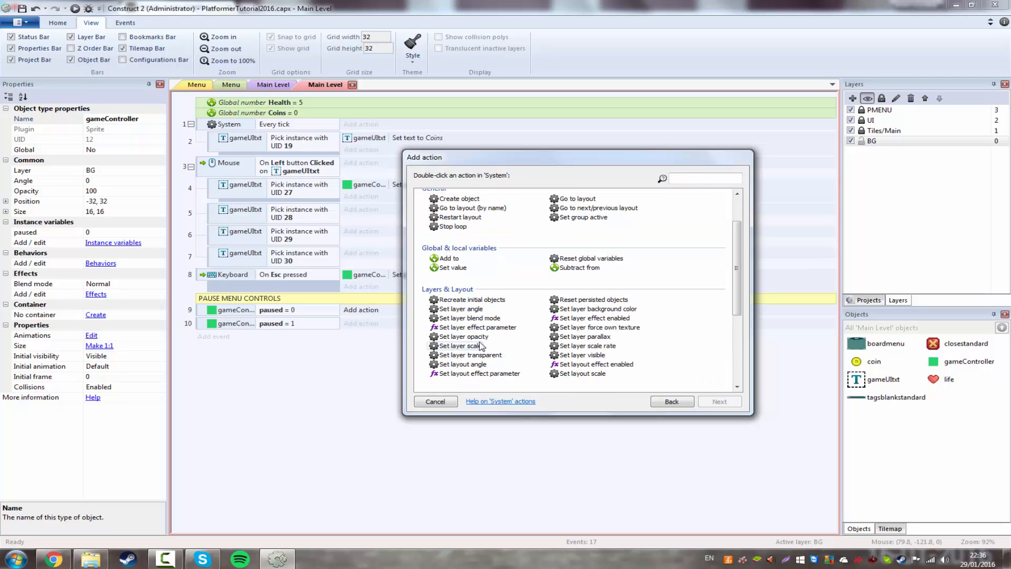
double_click(581, 355)
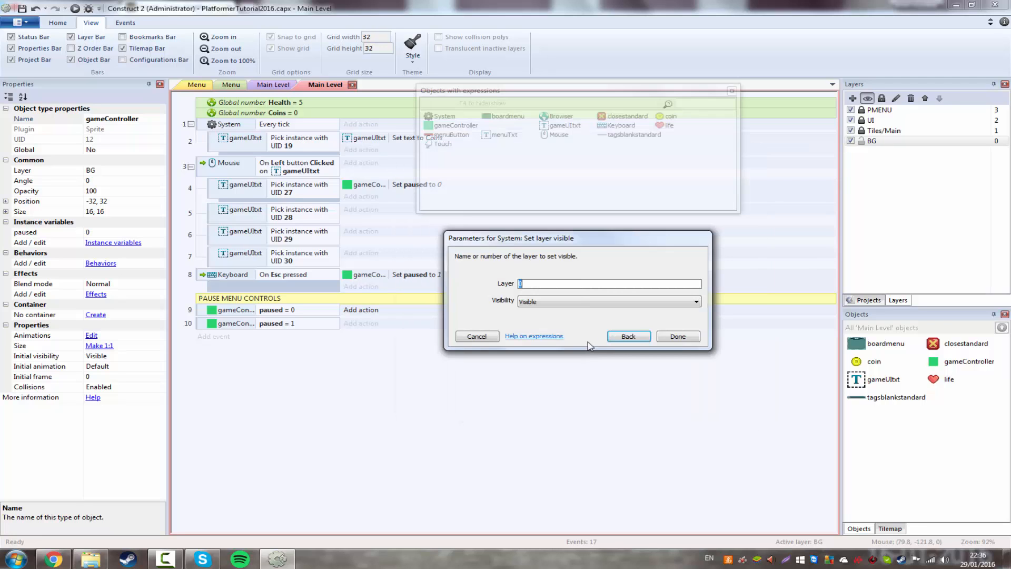
left_click(551, 307)
left_click(553, 313)
left_click(544, 285)
type("\"")
key("Down")
key("Down")
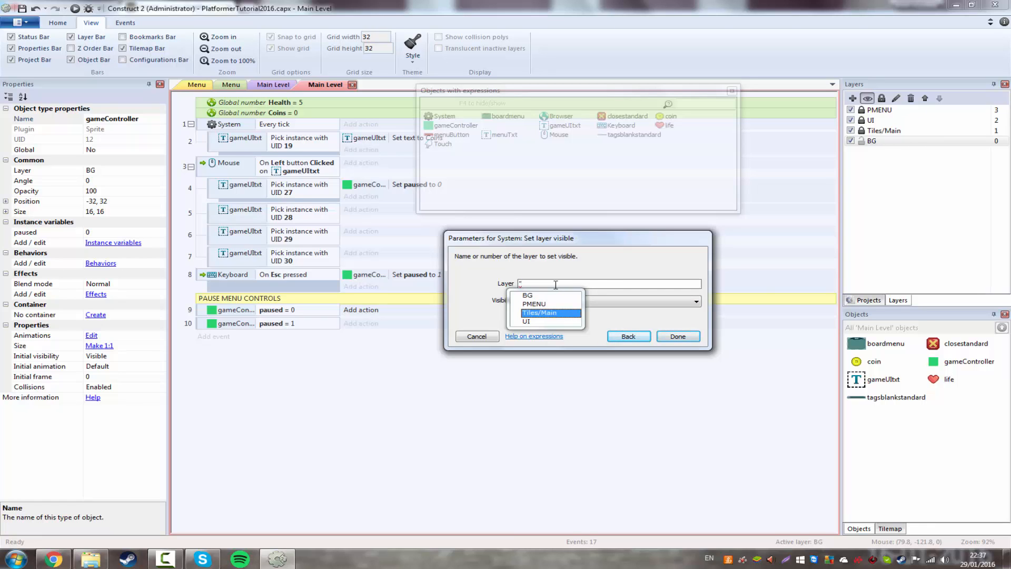
key("Up")
key("Return")
type("\"")
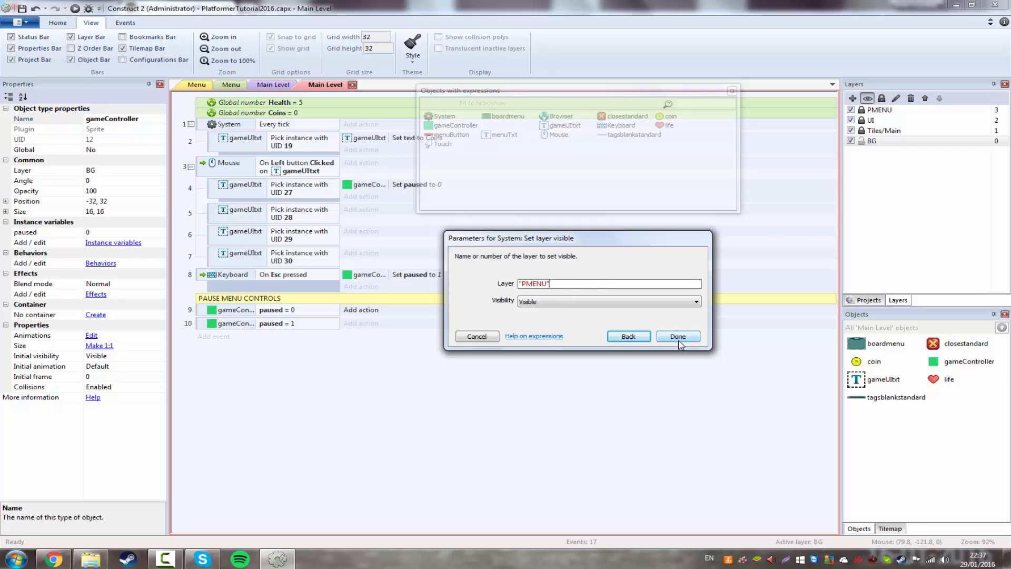
left_click(548, 303)
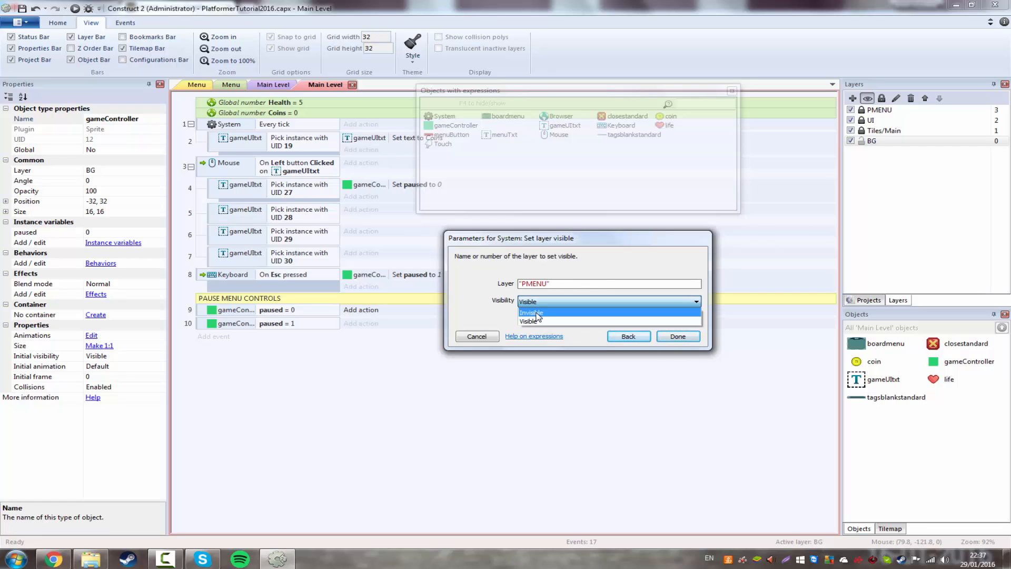
left_click(664, 322)
left_click(677, 336)
Copy the PMENU layer visibility action into the paused = 1 event and set the copy's visibility to Visible.
left_click(420, 313)
key("ctrl+c")
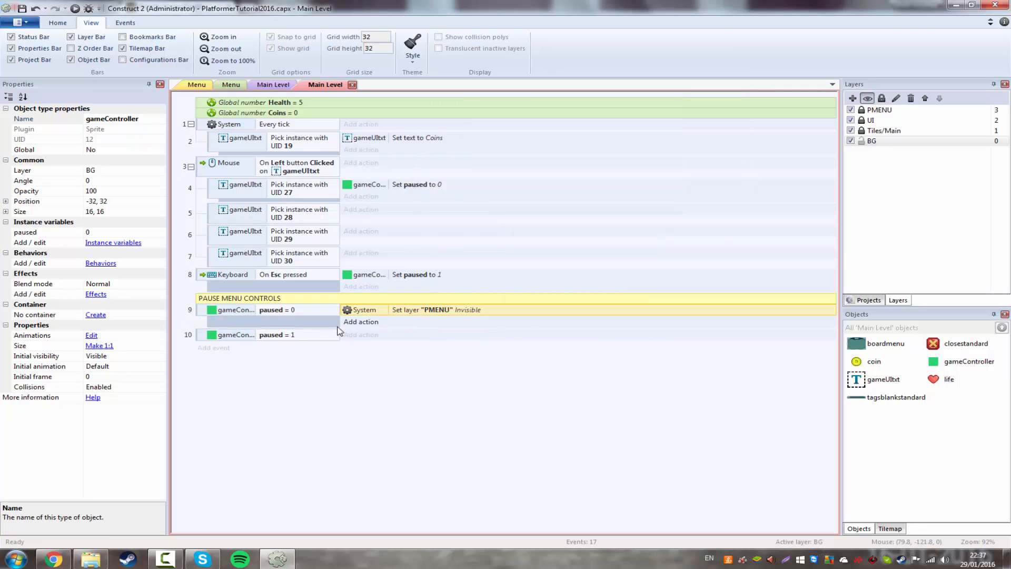
left_click(318, 338)
key("ctrl+v")
double_click(410, 340)
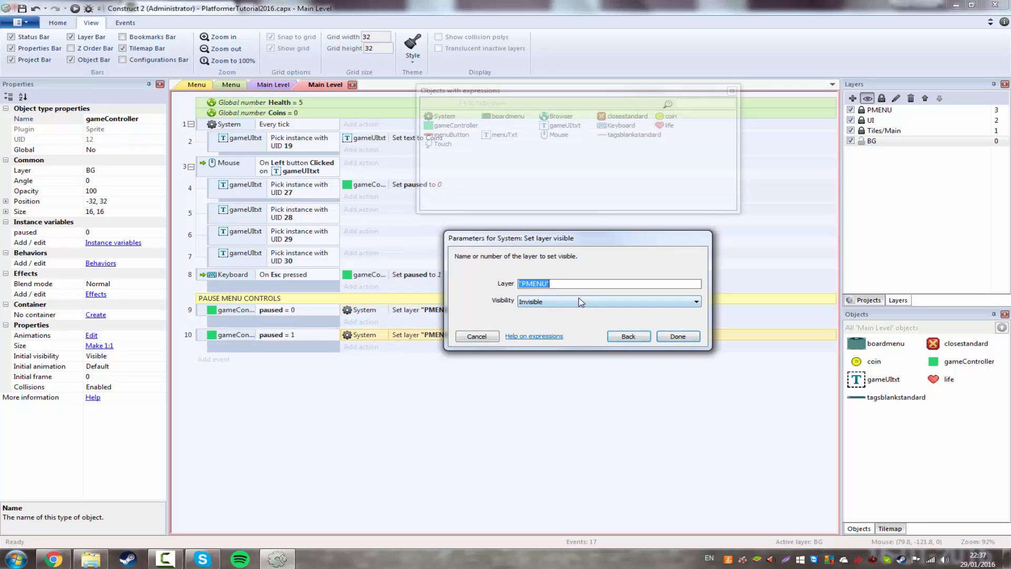
left_click(531, 302)
left_click(525, 318)
left_click(665, 335)
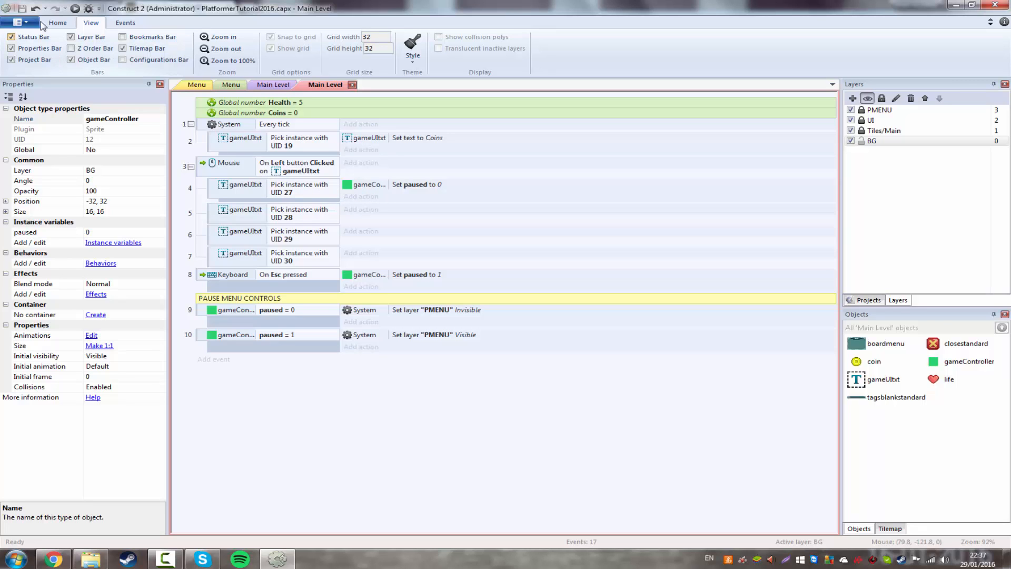
Run the layout preview in the browser, test opening and closing the pause menu with Escape, and return to the Construct 2 event sheet.
left_click(75, 8)
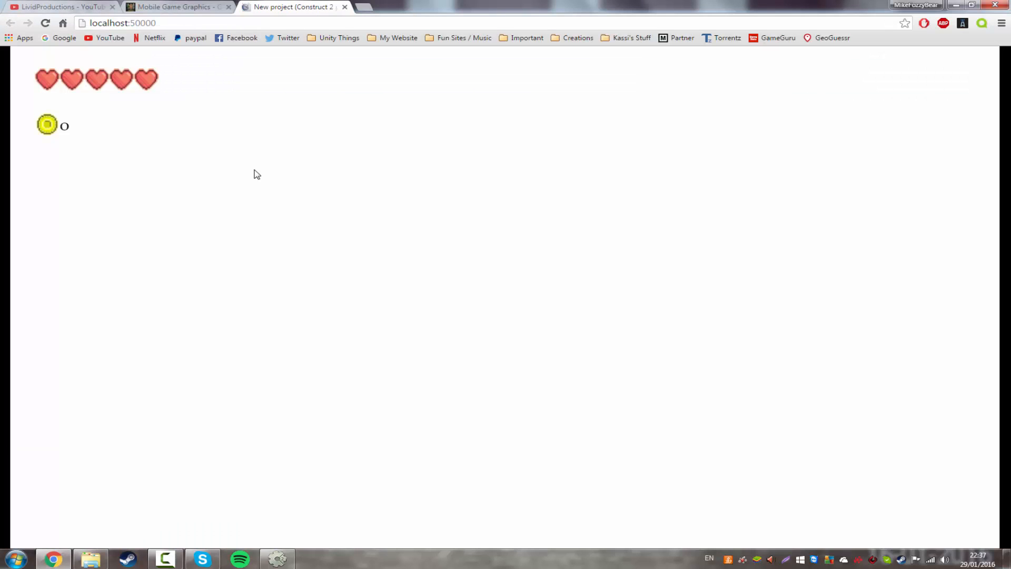
key("Escape")
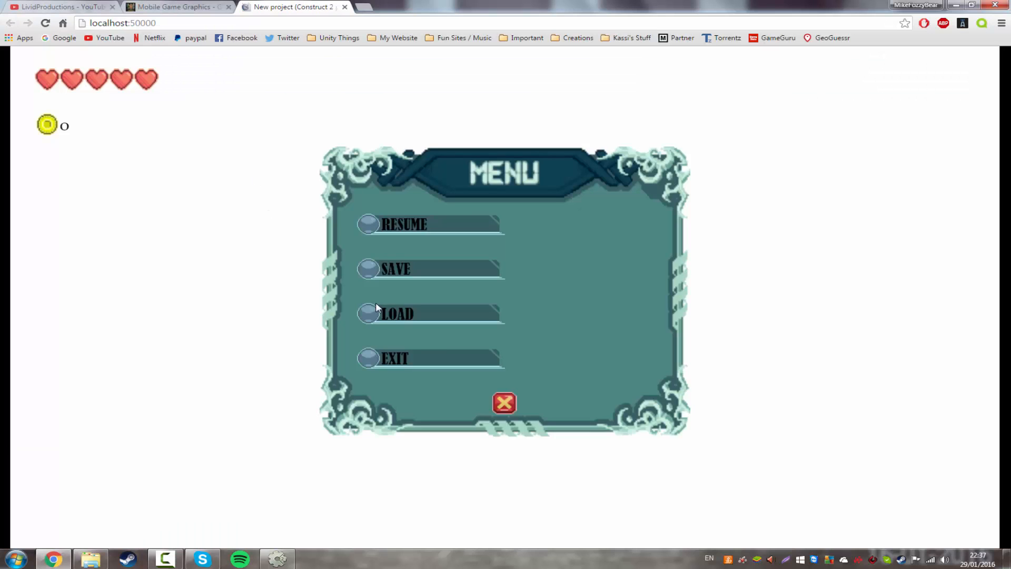
key("Escape")
key("Escape")
key("Escape")
key("Escape")
key("Escape")
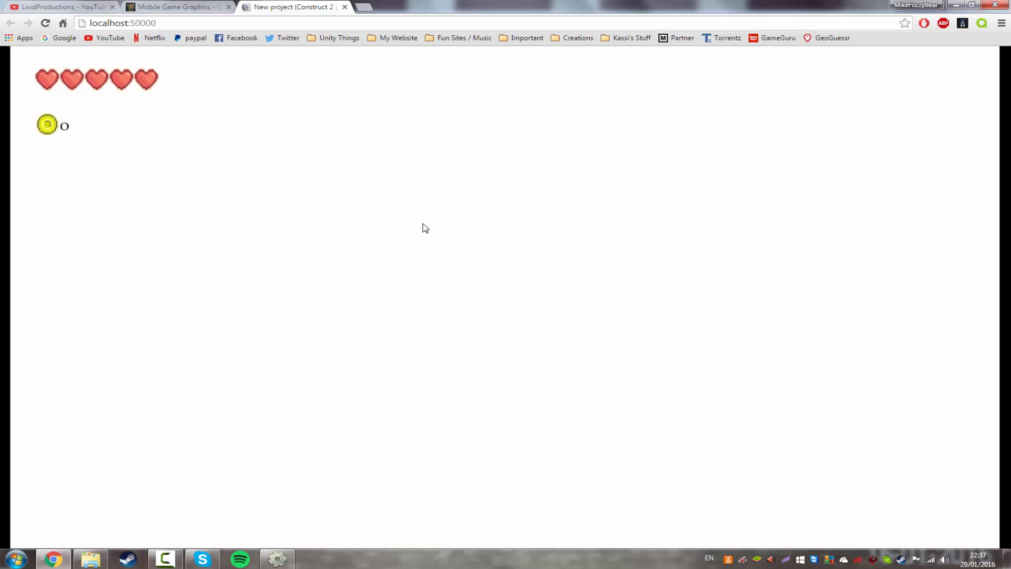
key("Escape")
key("Escape")
key("Escape")
key("Escape")
key("Escape")
key("Escape")
key("Escape")
key("Escape")
key("Escape")
key("Escape")
key("Escape")
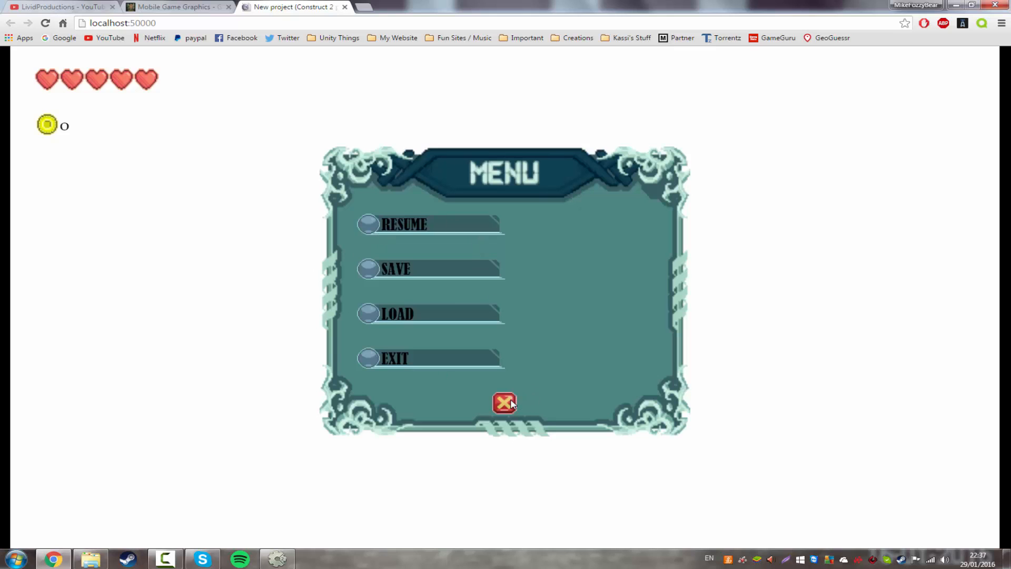
left_click(345, 7)
key("alt+Tab")
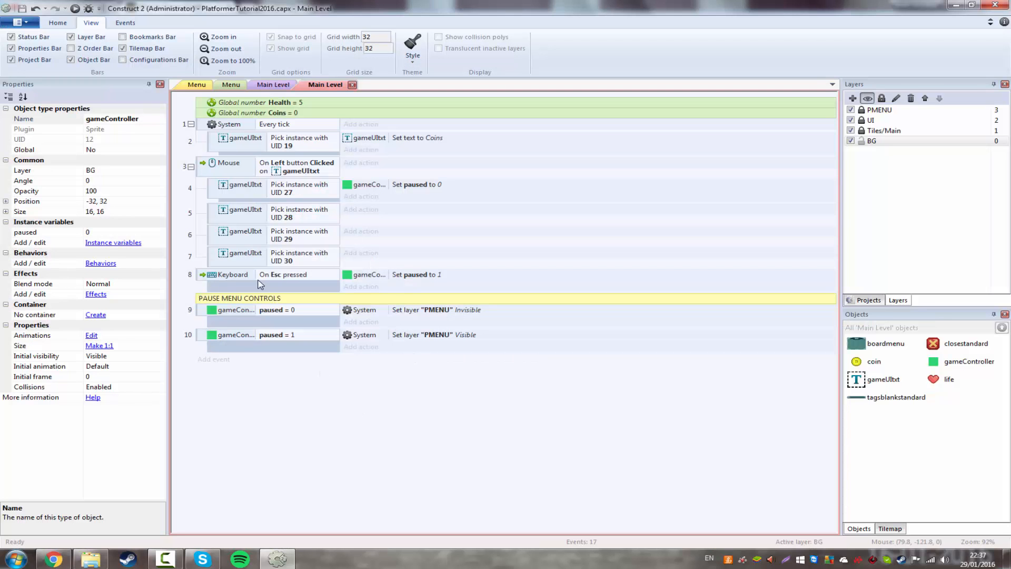
Add a Mouse event for a left button click on the closestandard object.
left_click(213, 359)
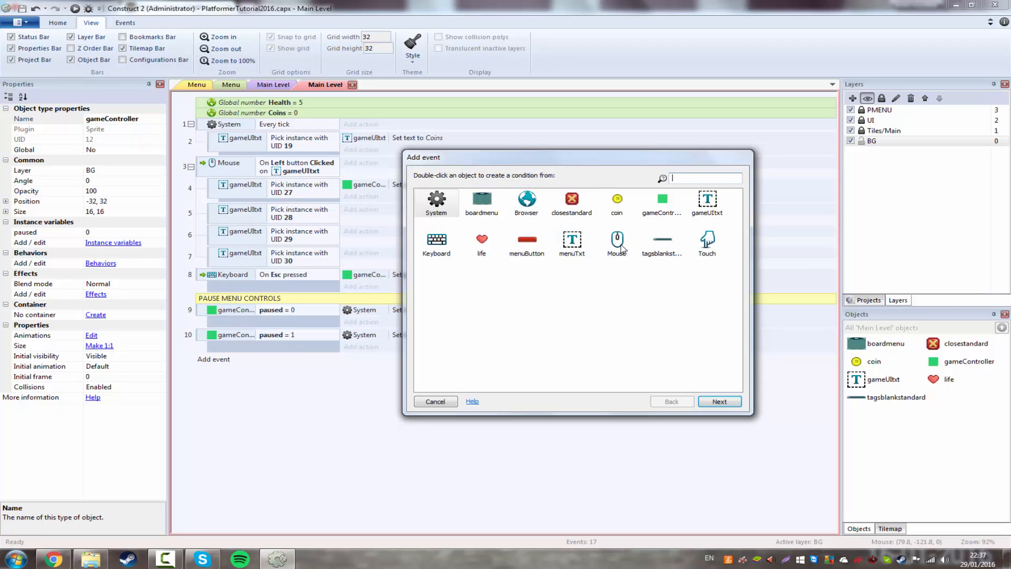
double_click(617, 242)
double_click(463, 232)
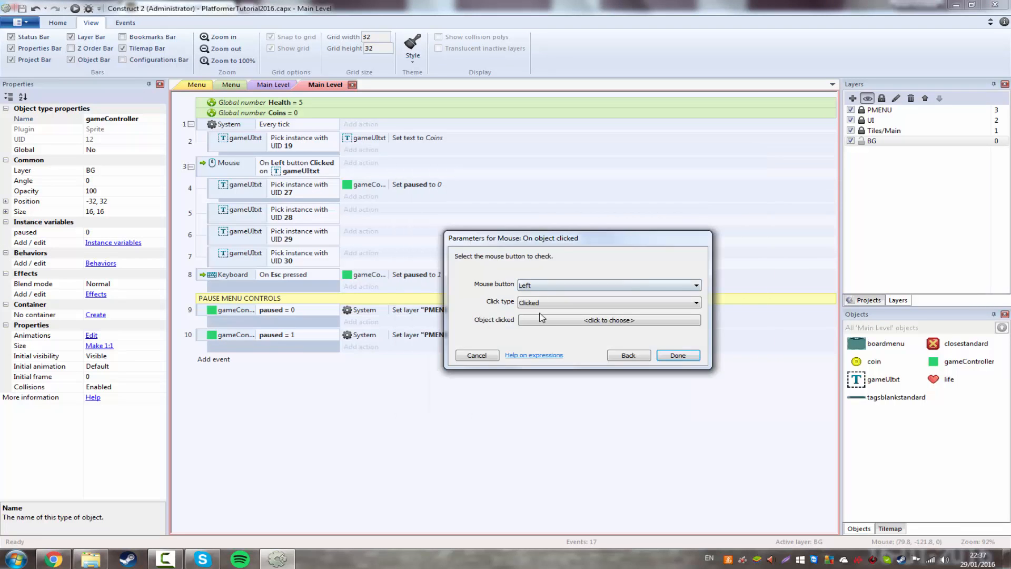
left_click(541, 320)
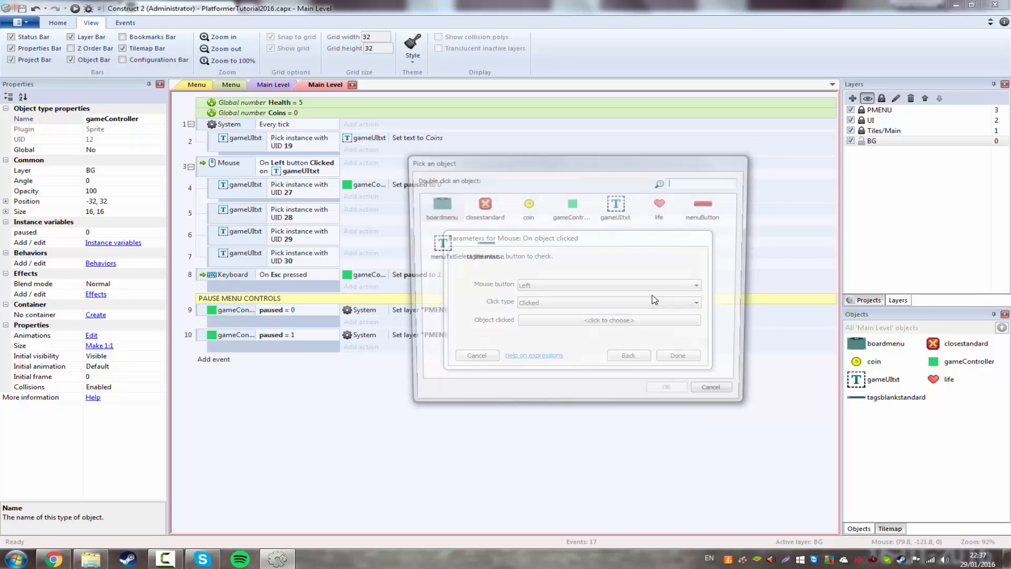
double_click(484, 207)
left_click(677, 365)
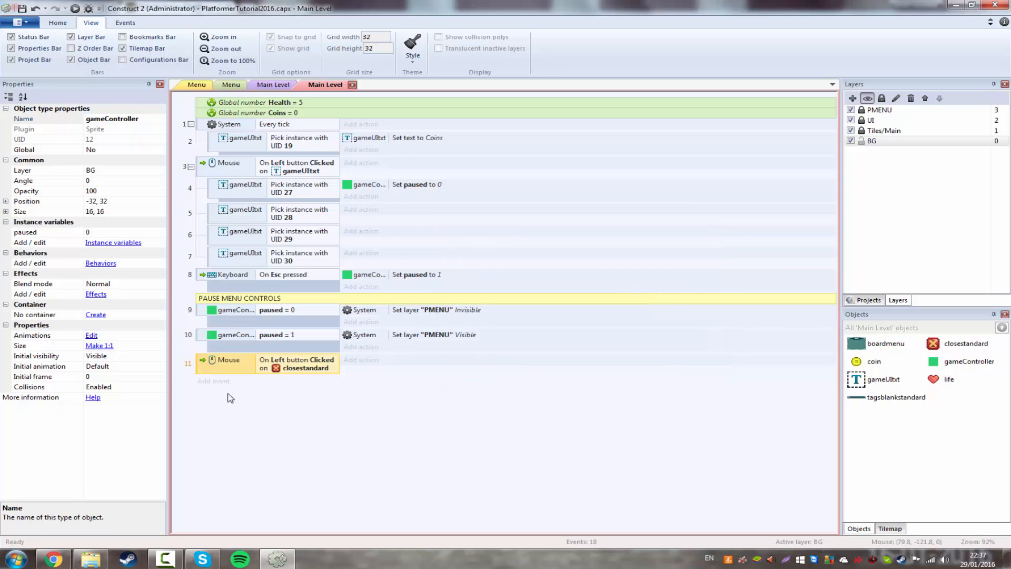
Copy the UID 27 sub-event's Set paused to 0 action into the closestandard event and move that event above the PAUSE MENU CONTROLS comment.
left_click(416, 185)
left_click(297, 371)
key("ctrl+v")
left_click(343, 451)
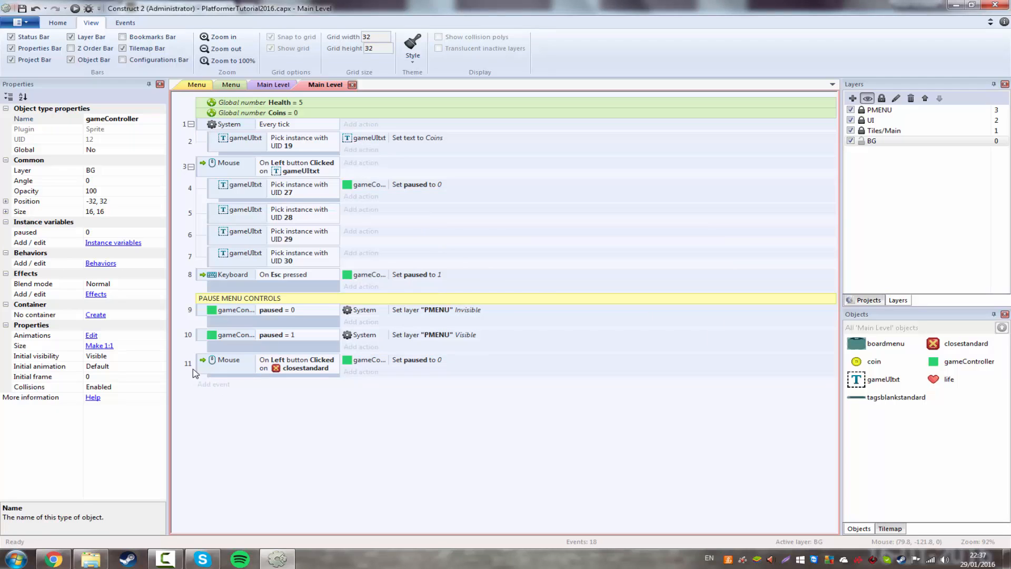
left_click_drag(201, 369, 203, 289)
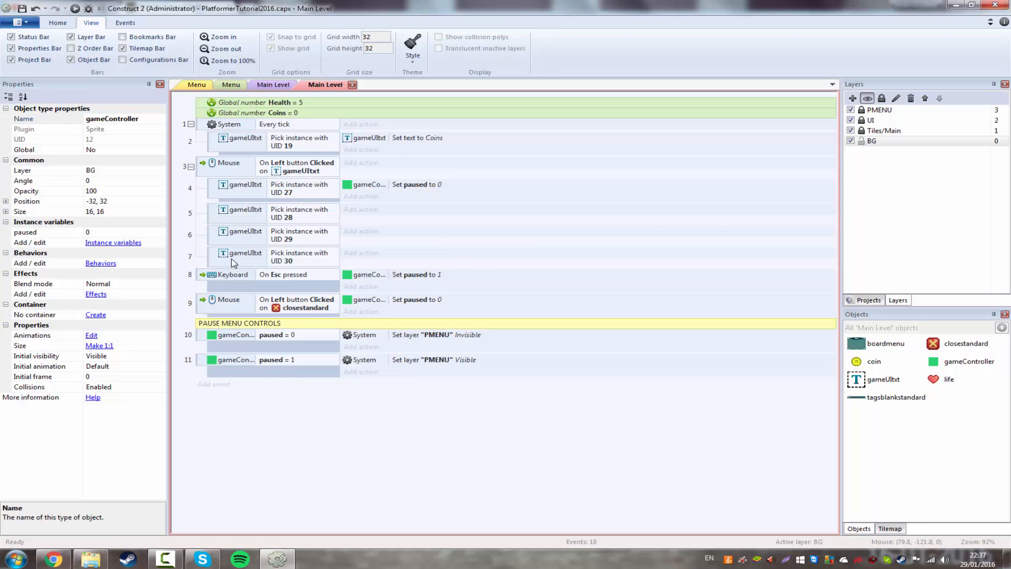
Preview the layout again, test the pause menu with Escape, the close icon and RESUME, and return to the Construct 2 event sheet.
left_click(77, 9)
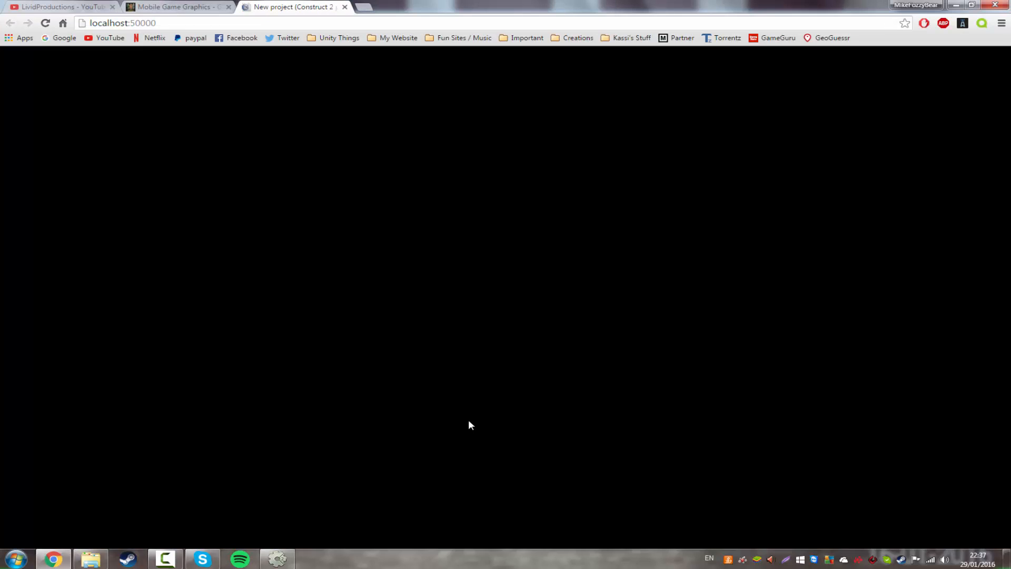
key("Escape")
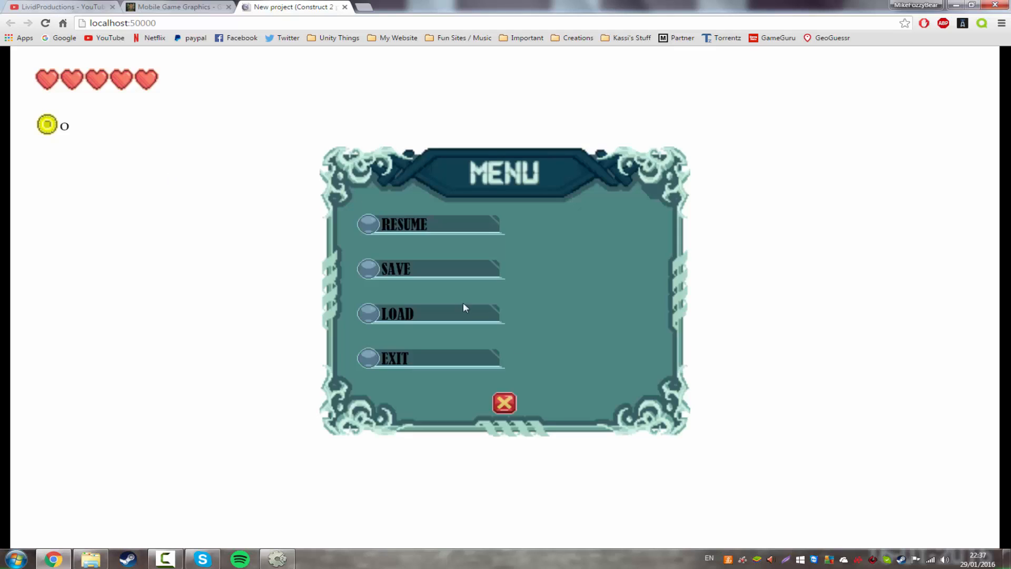
left_click(503, 403)
key("Escape")
left_click(503, 403)
key("Escape")
left_click(503, 403)
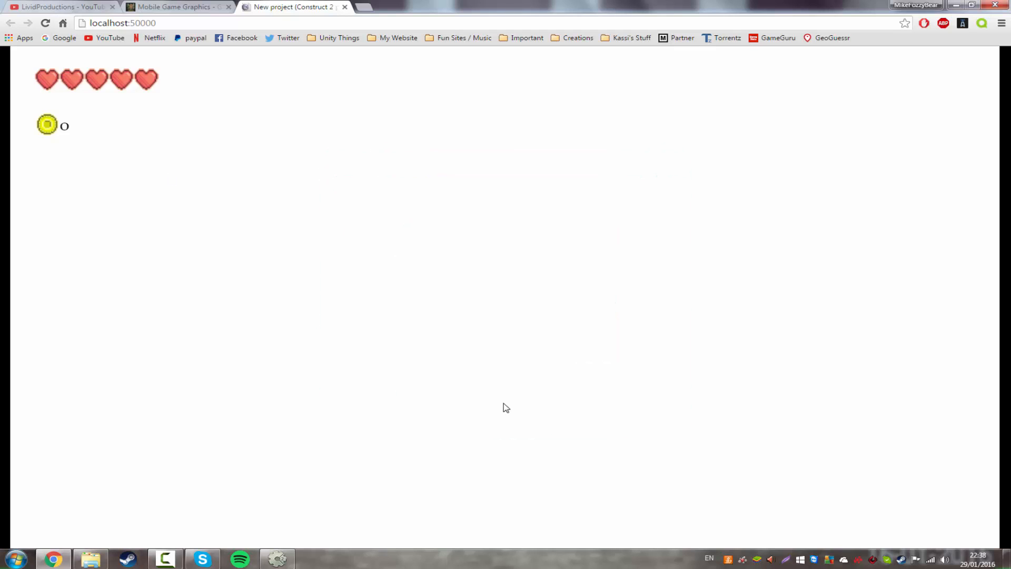
key("Escape")
left_click(504, 404)
key("Escape")
left_click(410, 222)
key("Escape")
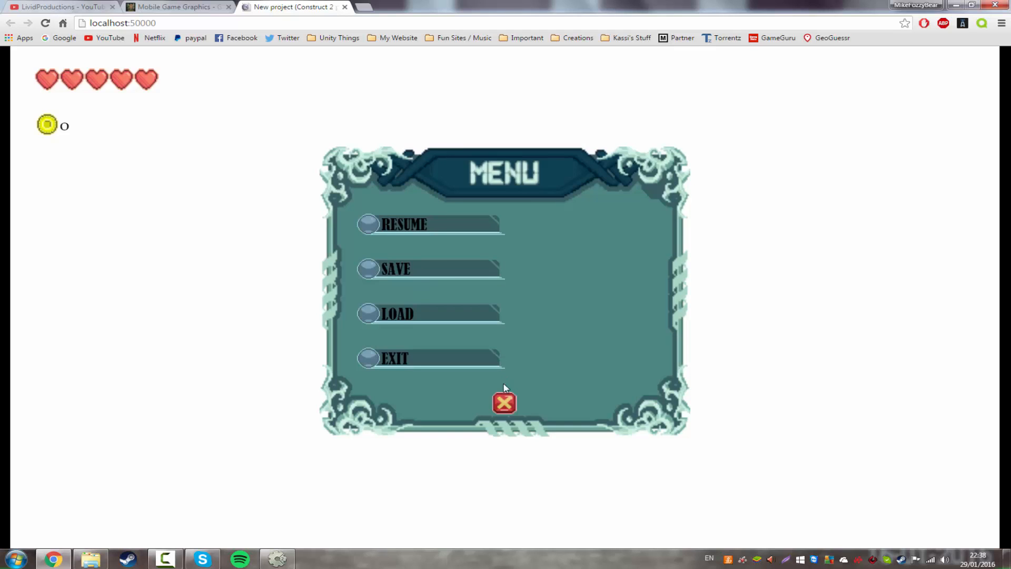
left_click(504, 393)
key("Escape")
left_click(344, 7)
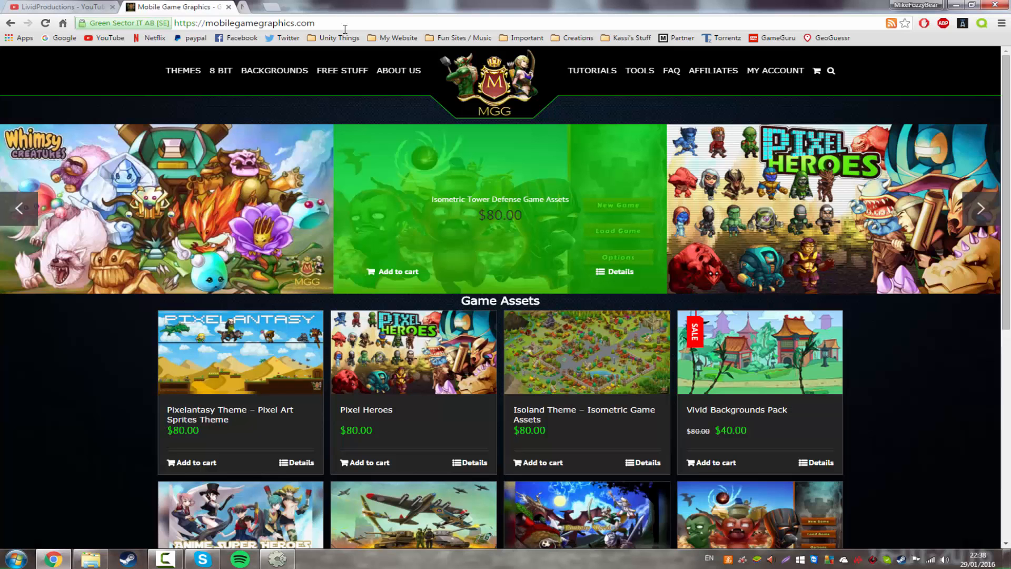
key("alt+Tab")
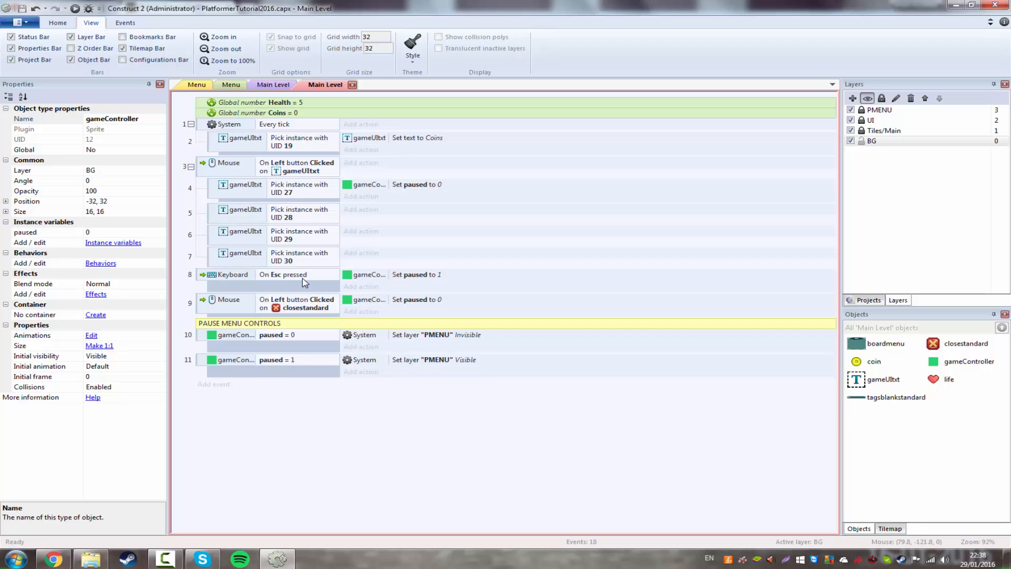
Duplicate the Esc key event directly below the original.
left_click(293, 280)
left_click(293, 287)
key("ctrl+c")
key("ctrl+v")
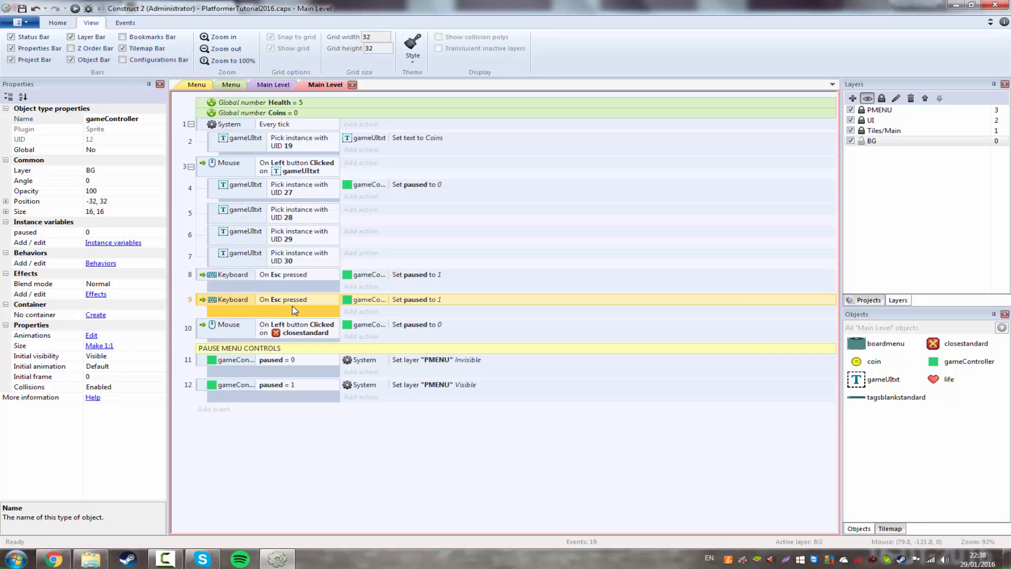
Add a gameController condition comparing paused equal to 0 to both Esc events.
key("c")
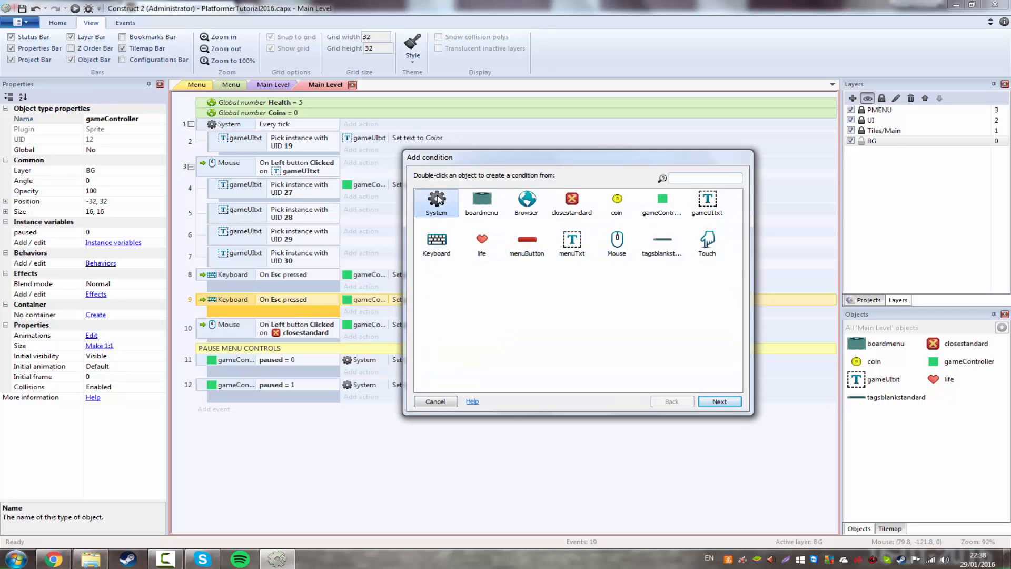
double_click(662, 200)
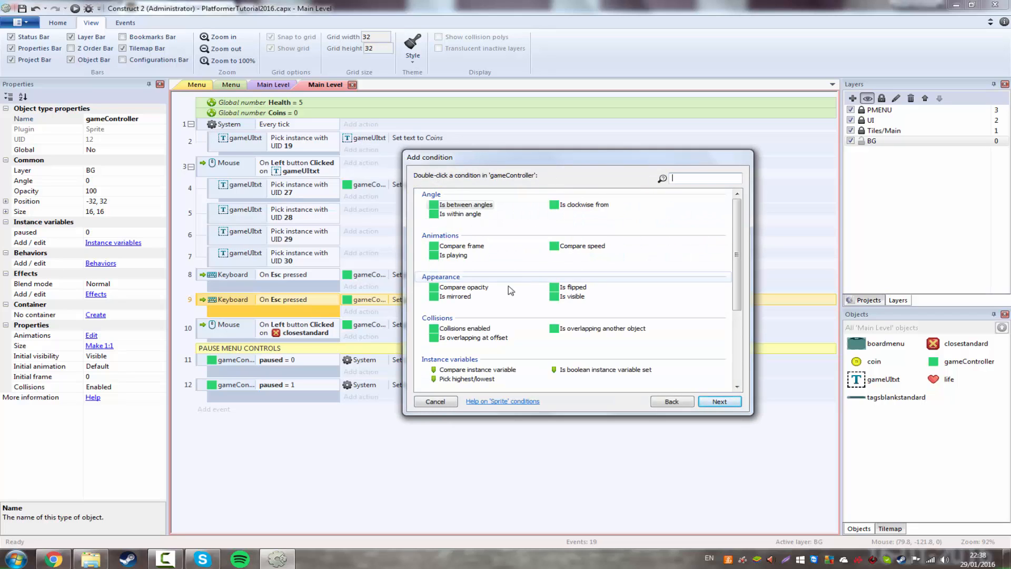
double_click(474, 370)
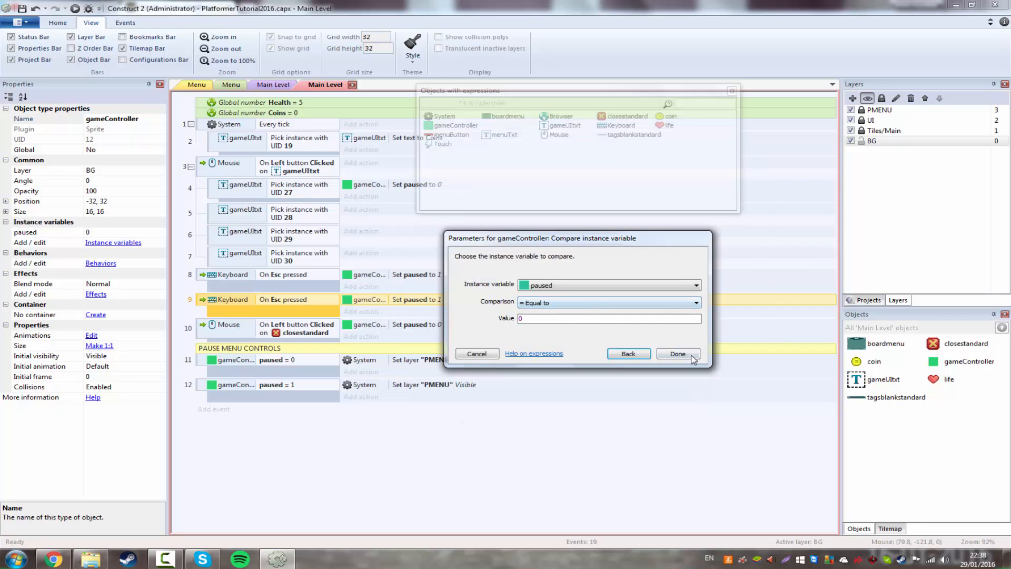
left_click(690, 356)
key("ctrl+c")
left_click(287, 285)
key("ctrl+v")
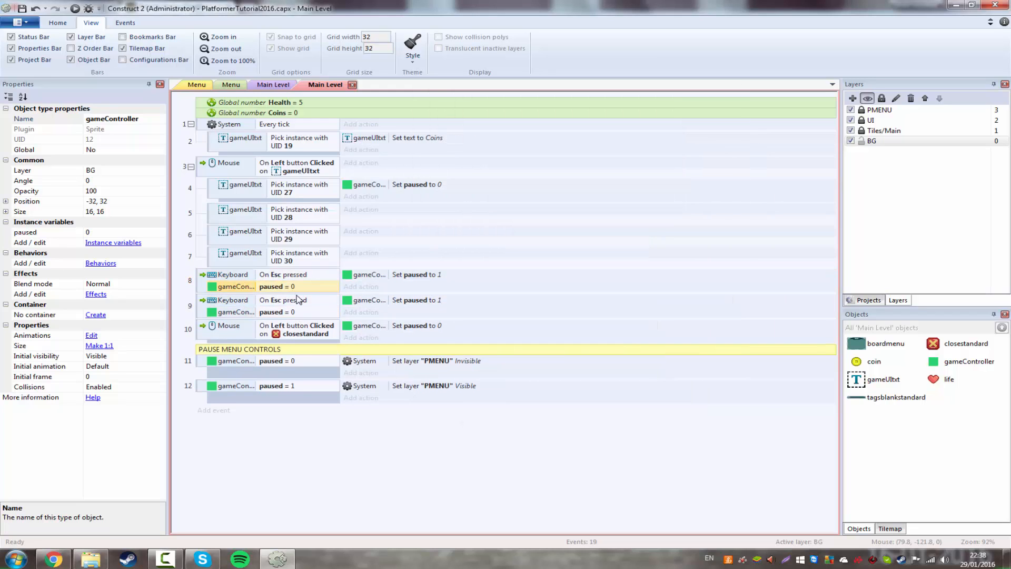
In the second Esc event, set the paused action's value to 0 and the paused condition's comparison value to 1.
double_click(423, 300)
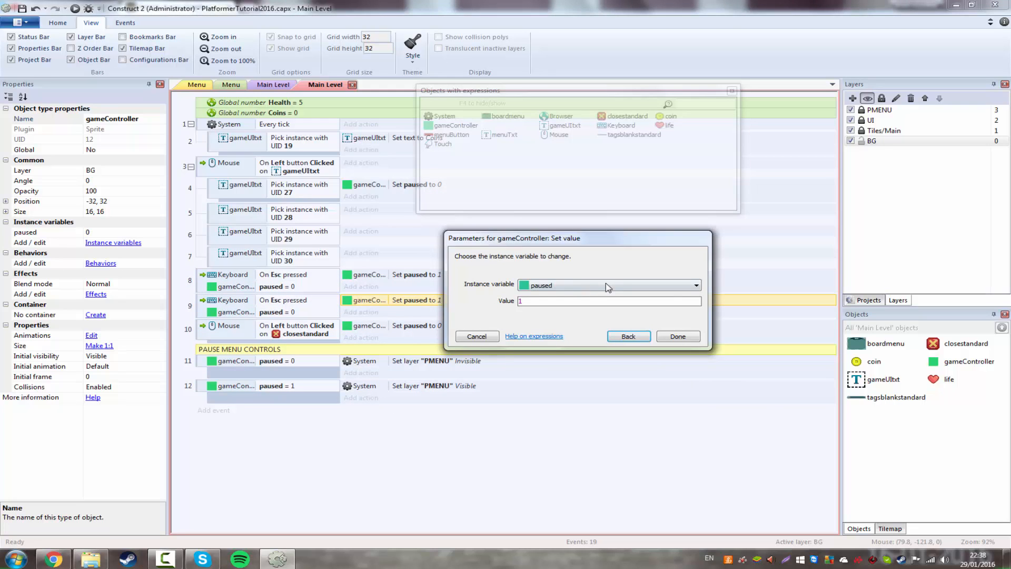
double_click(523, 301)
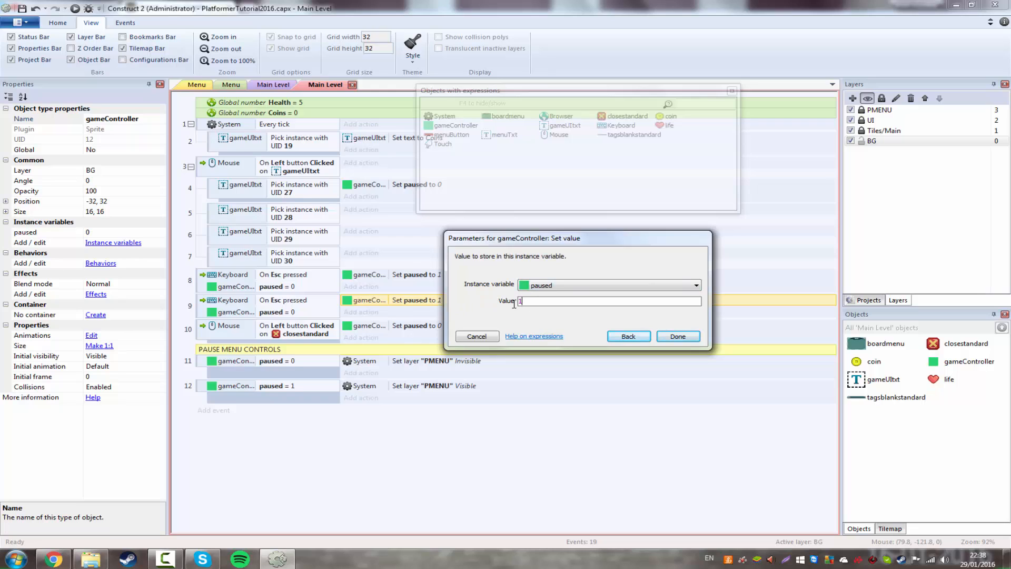
type("0")
left_click(693, 339)
double_click(315, 312)
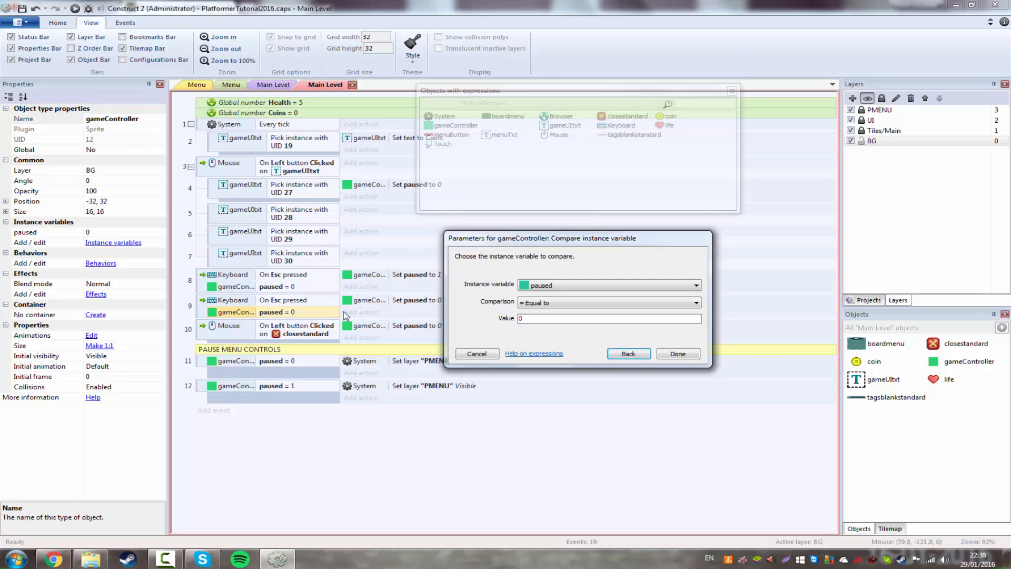
double_click(527, 318)
type("1")
left_click(677, 354)
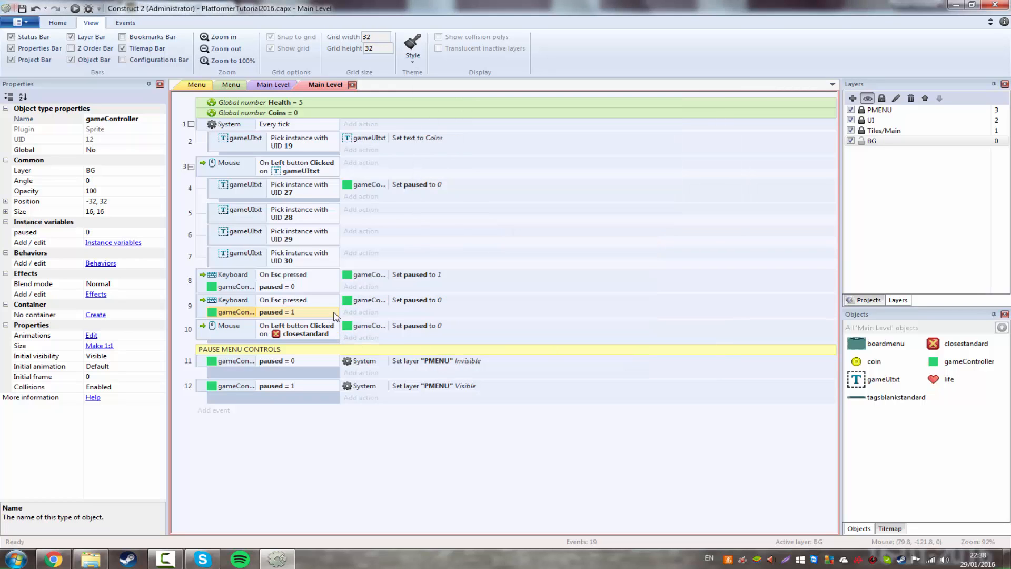
Preview the layout to test the Escape toggle between the two Esc events, close the preview and return to the event sheet.
left_click(300, 287)
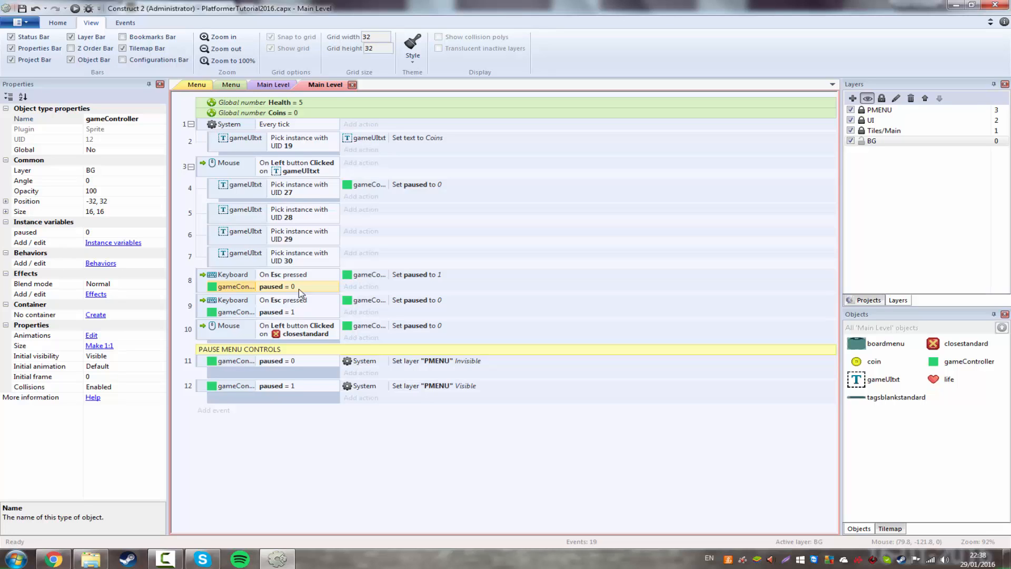
left_click(308, 311)
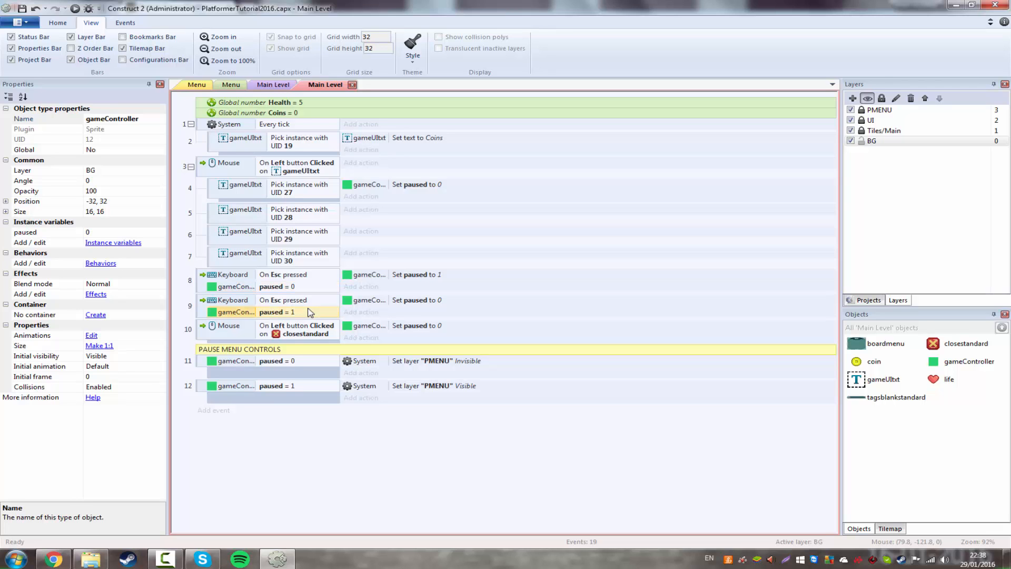
left_click(75, 9)
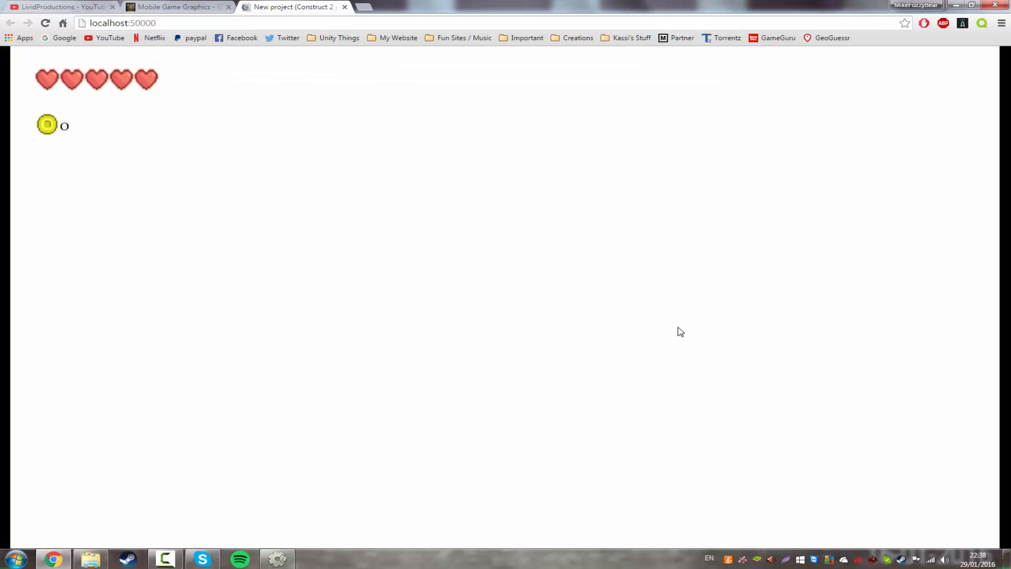
left_click(345, 7)
key("alt+Tab")
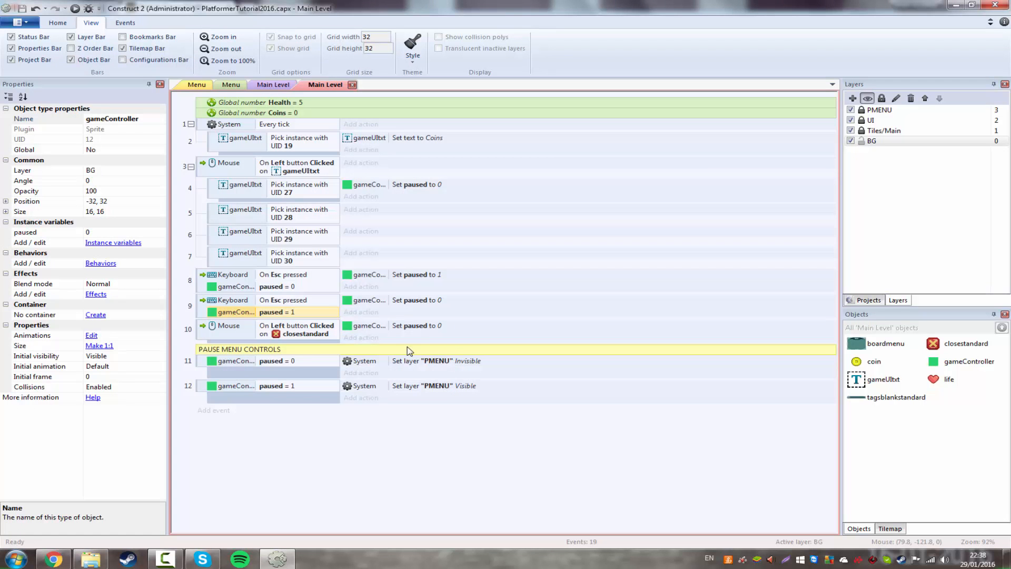
Delete the second Esc key event and remove the paused = 0 condition from the remaining Esc event.
left_click(204, 308)
key("Delete")
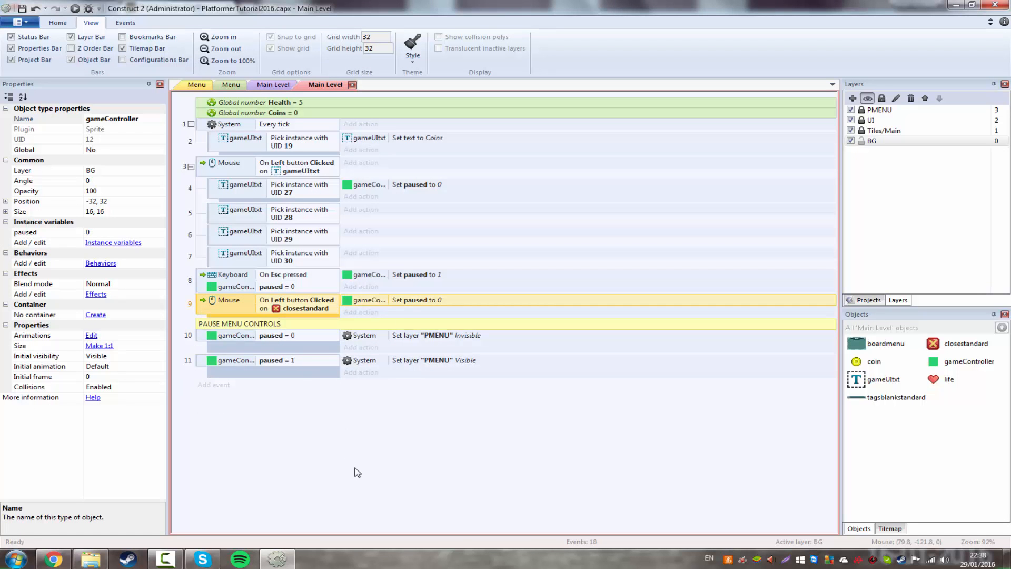
left_click(357, 471)
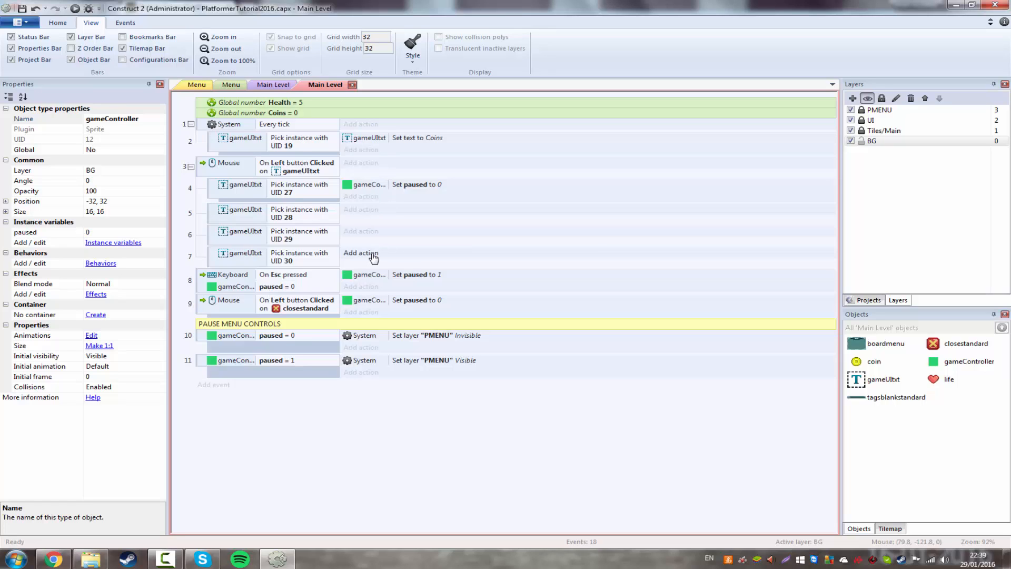
left_click(295, 286)
key("Delete")
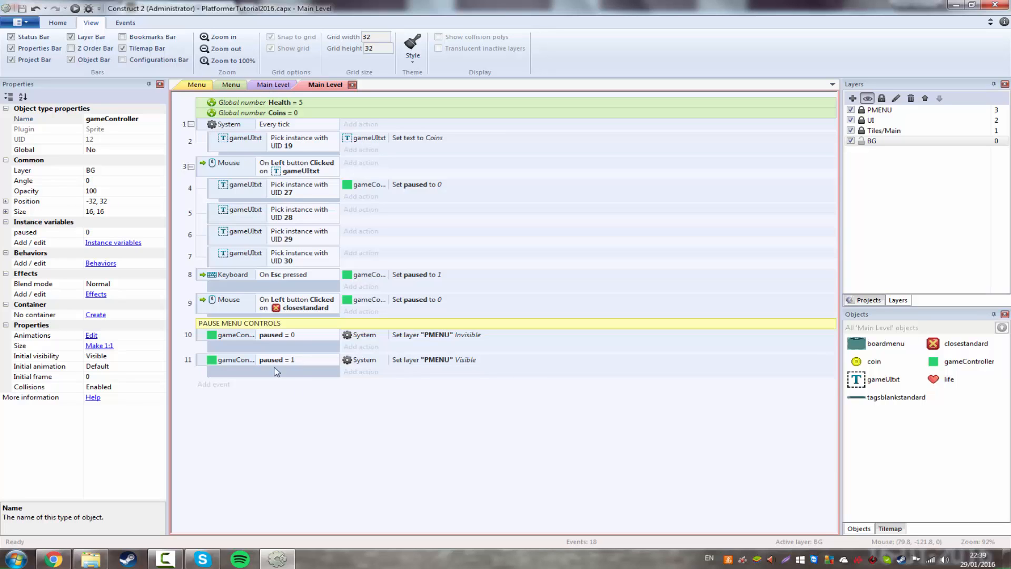
Add a System Go to layout action targeting Menu to the EXIT text's sub-event, which picks UID 30.
left_click(274, 87)
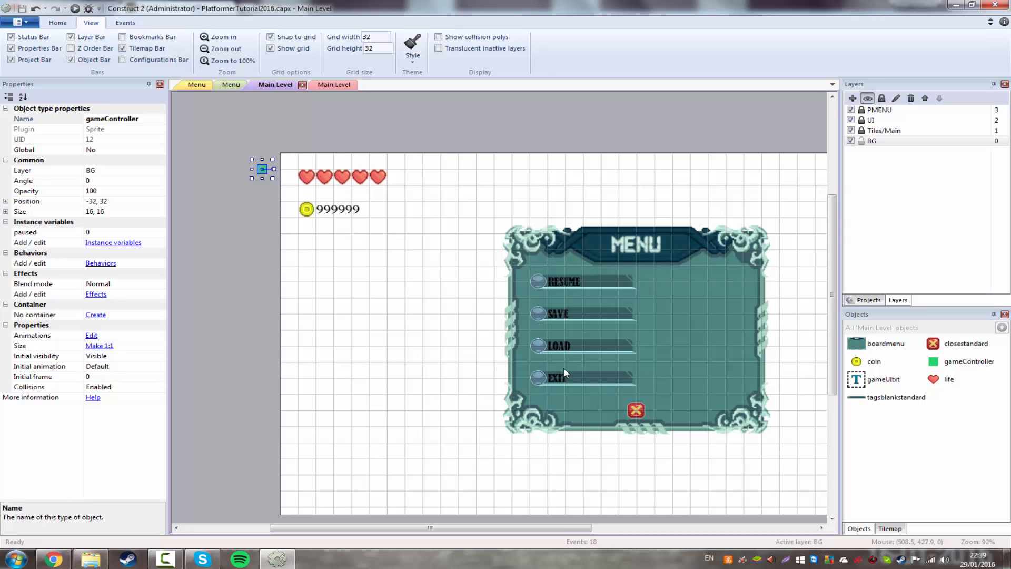
left_click(335, 85)
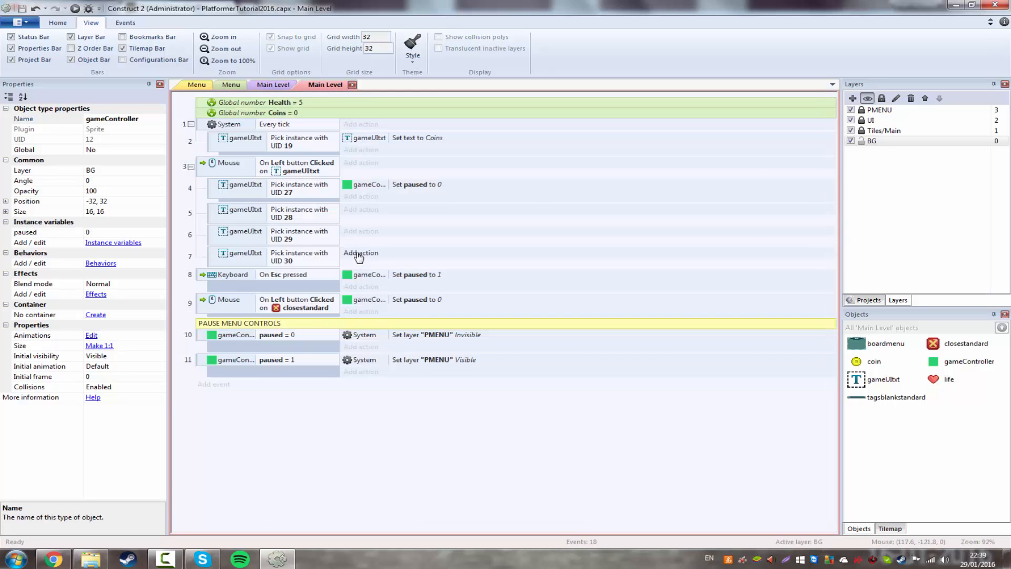
left_click(358, 253)
double_click(435, 209)
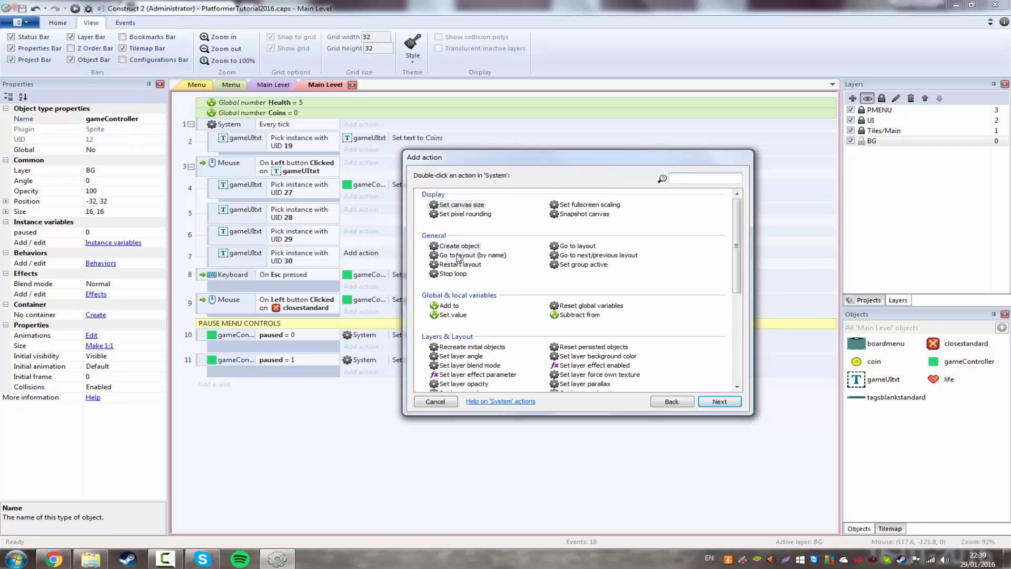
left_click(573, 247)
double_click(573, 248)
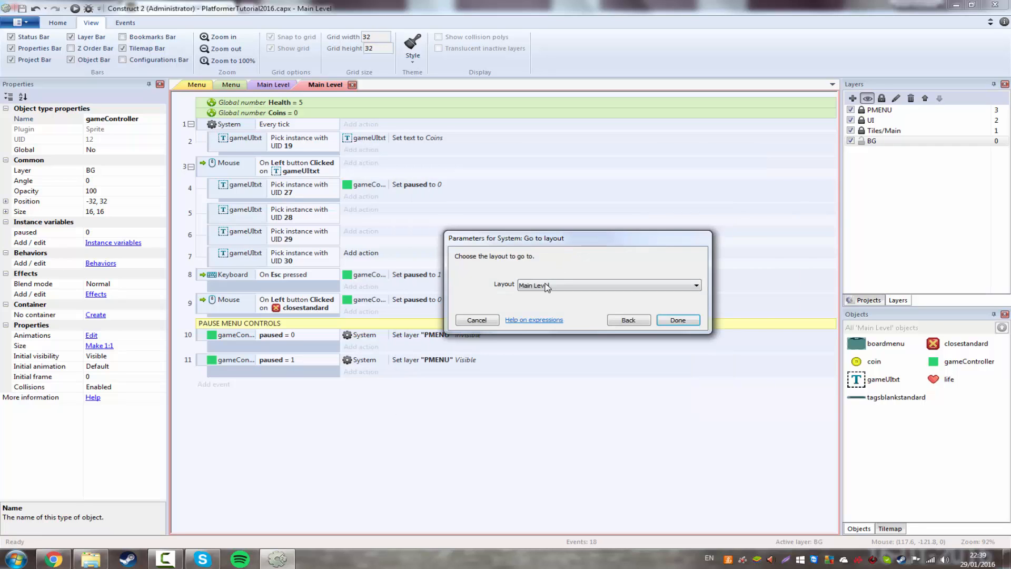
left_click(542, 287)
left_click(579, 298)
left_click(673, 329)
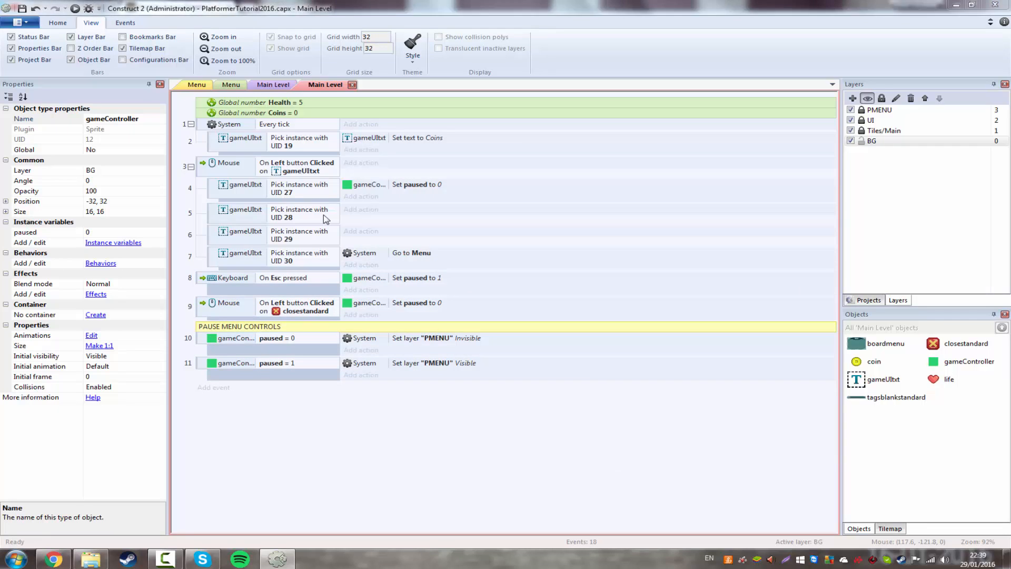
Preview the level, test EXIT, PLAY and the pause menu's close icon, close the preview and return to the Main Level layout in Construct 2.
left_click(75, 9)
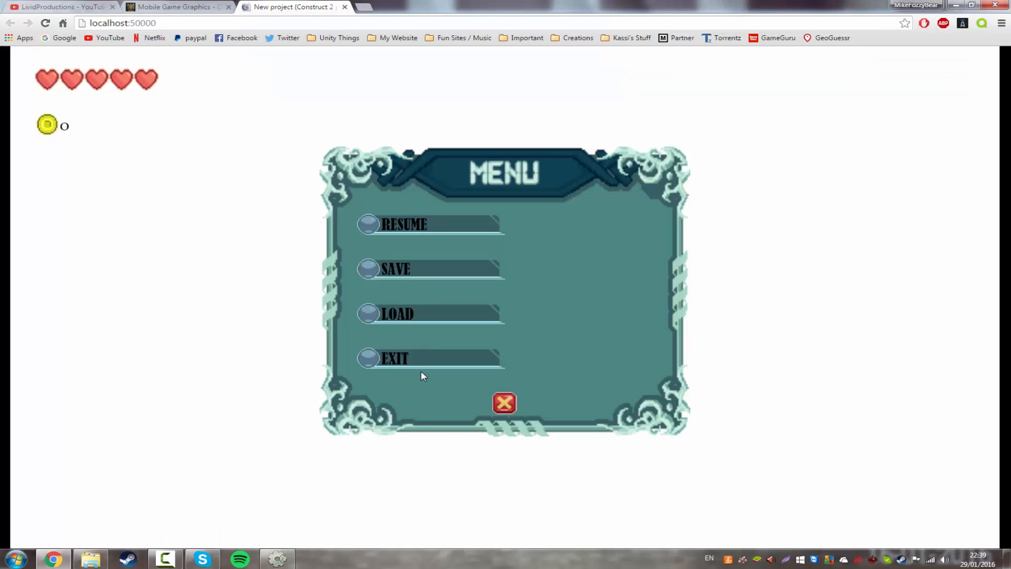
left_click(425, 355)
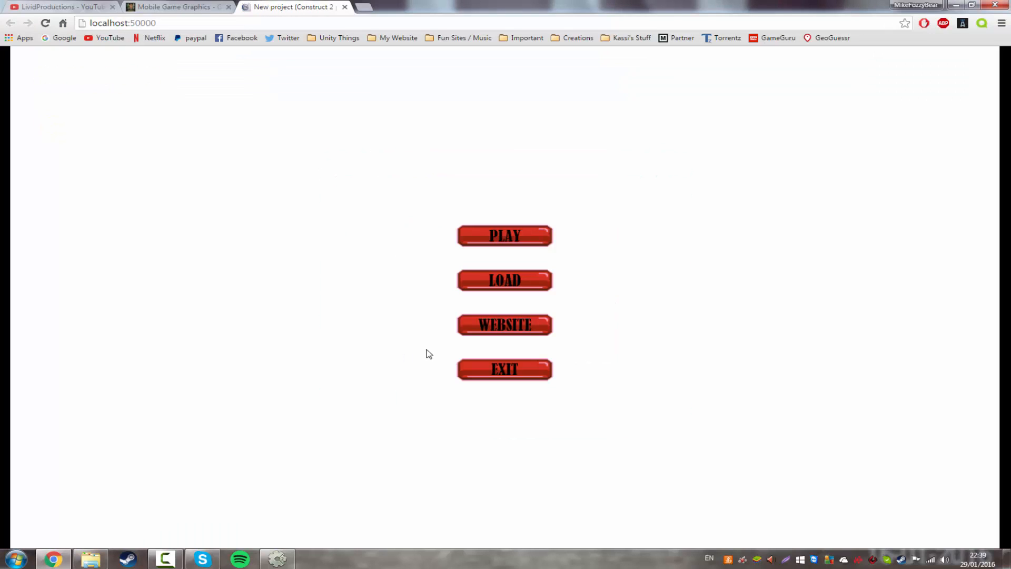
left_click(488, 238)
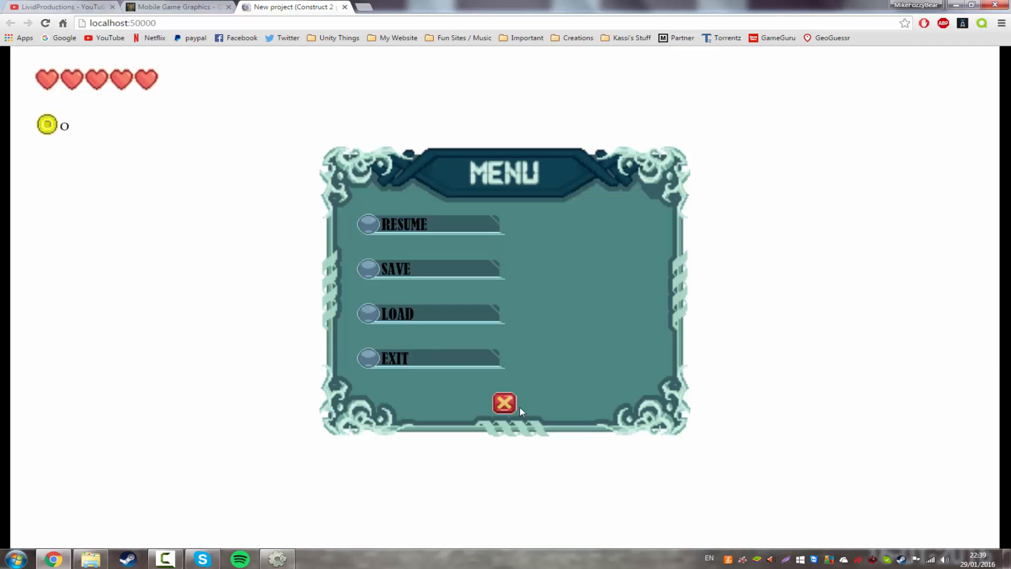
left_click(505, 404)
key("ctrl+w")
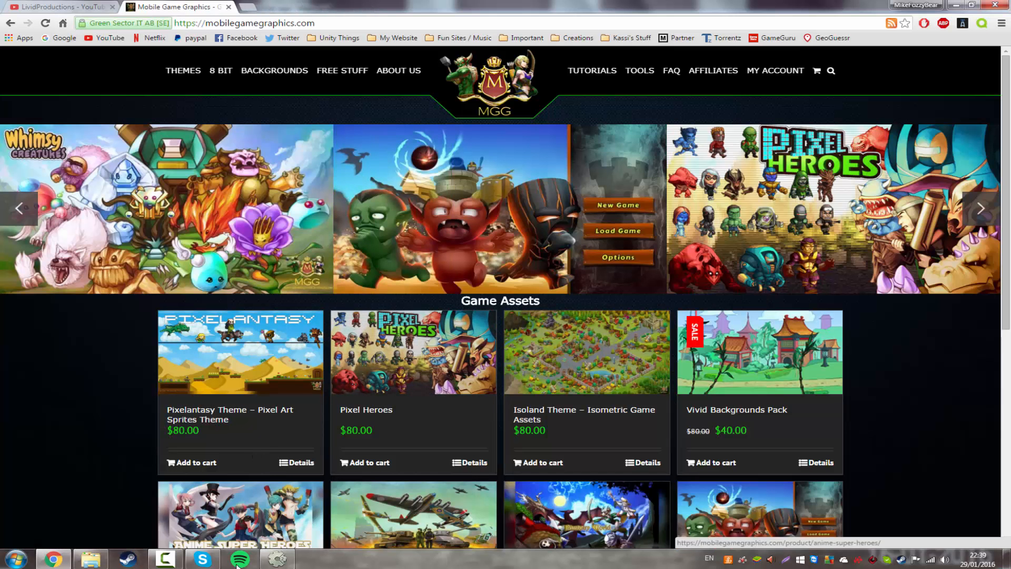
left_click(277, 560)
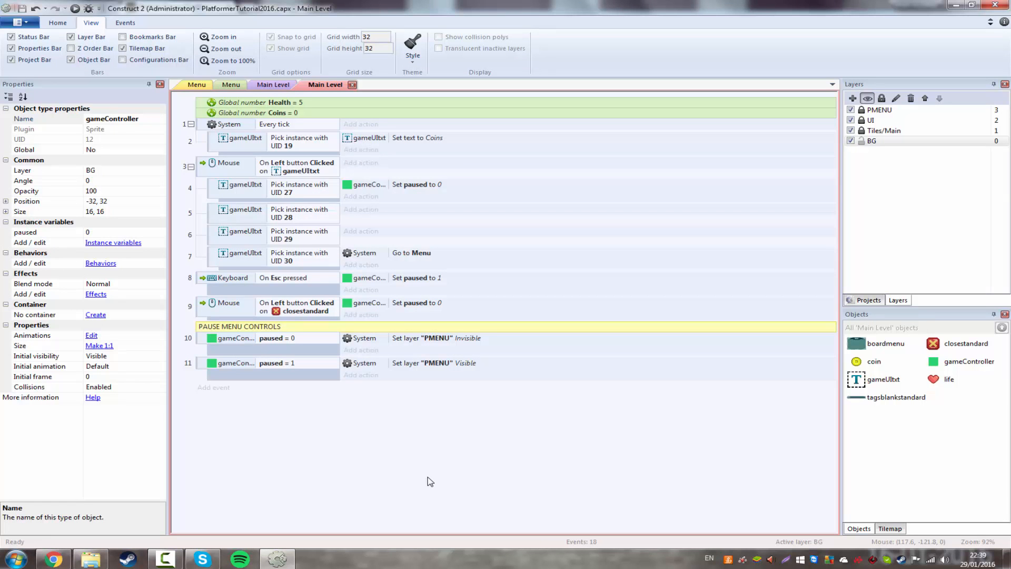
left_click(285, 85)
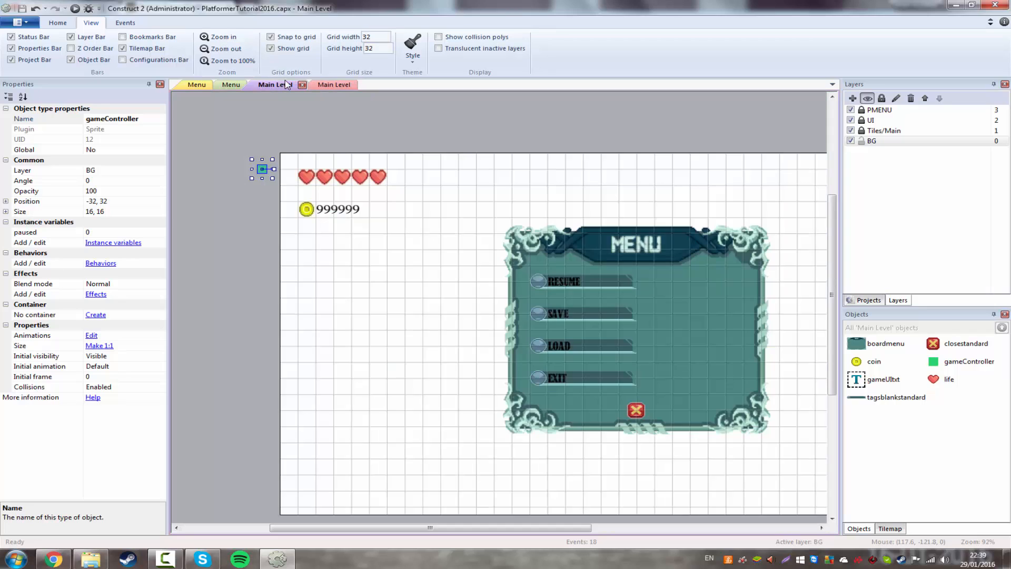